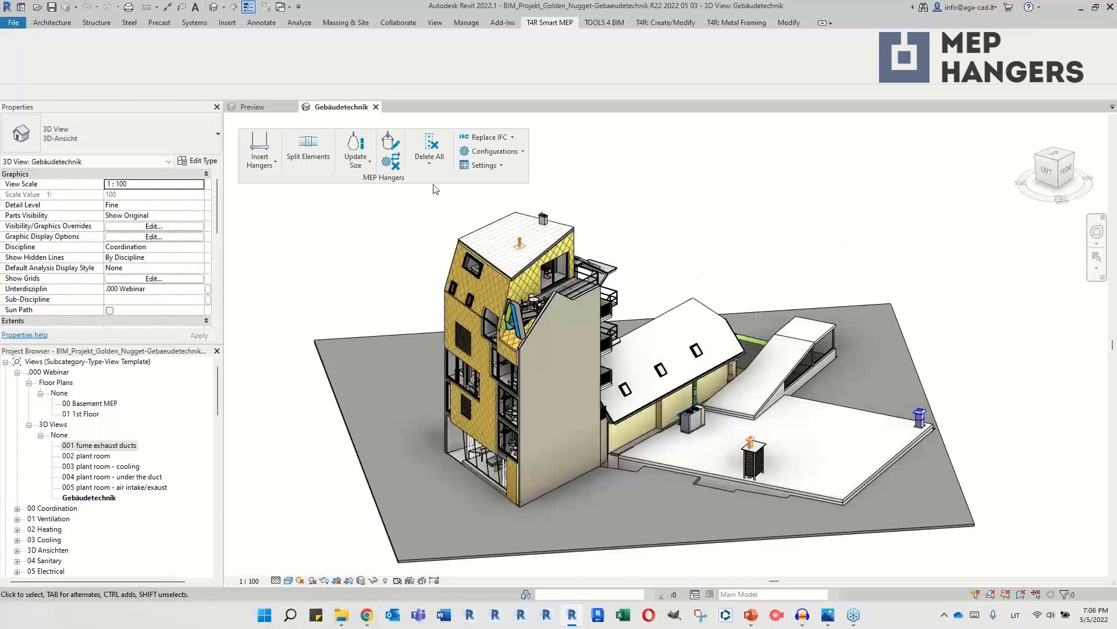
Step: Open the 00 Basement MEP floor plan and examine the exhaust duct run along the basement's outer wall
middle_click_drag(674, 449, 858, 490, "shift")
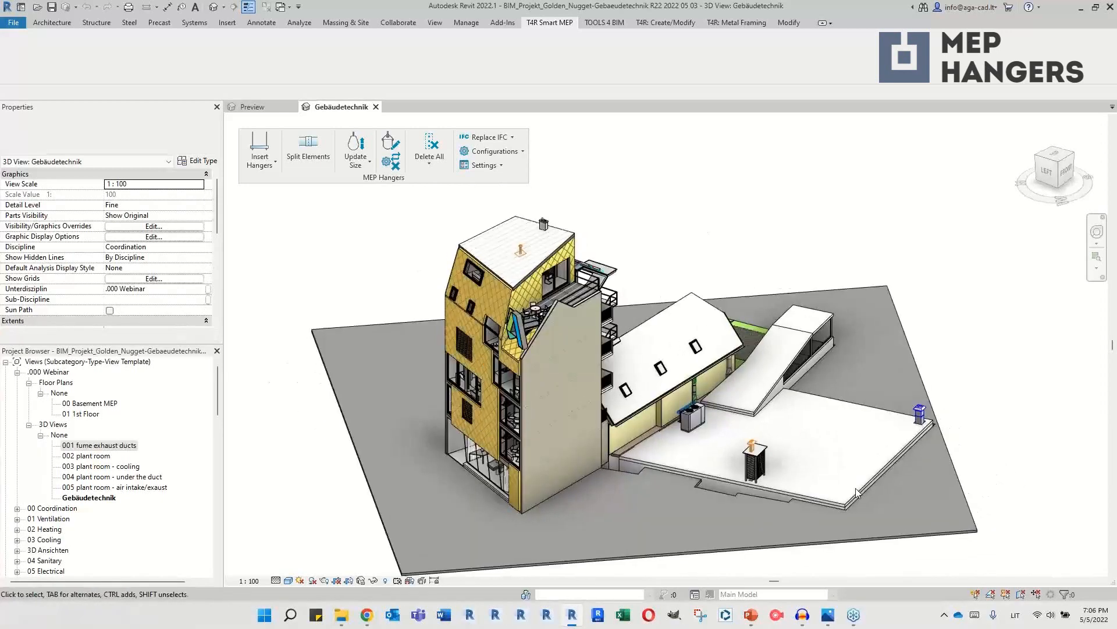
double_click(93, 404)
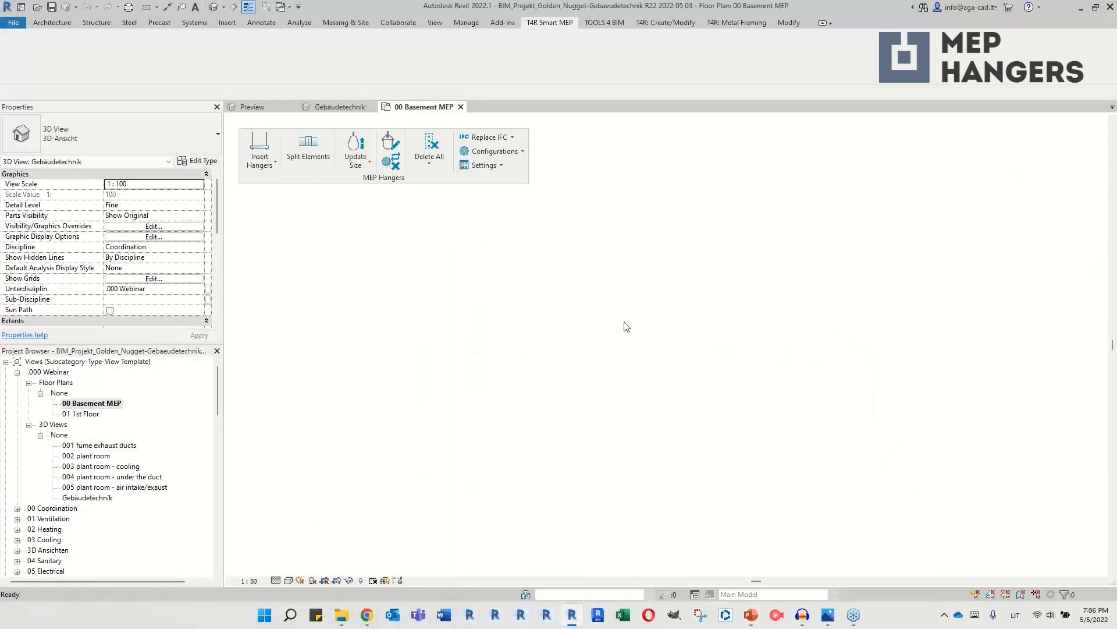
mouse_move(626, 325)
middle_mouse_down()
mouse_move(656, 426)
mouse_move(637, 371)
middle_mouse_up()
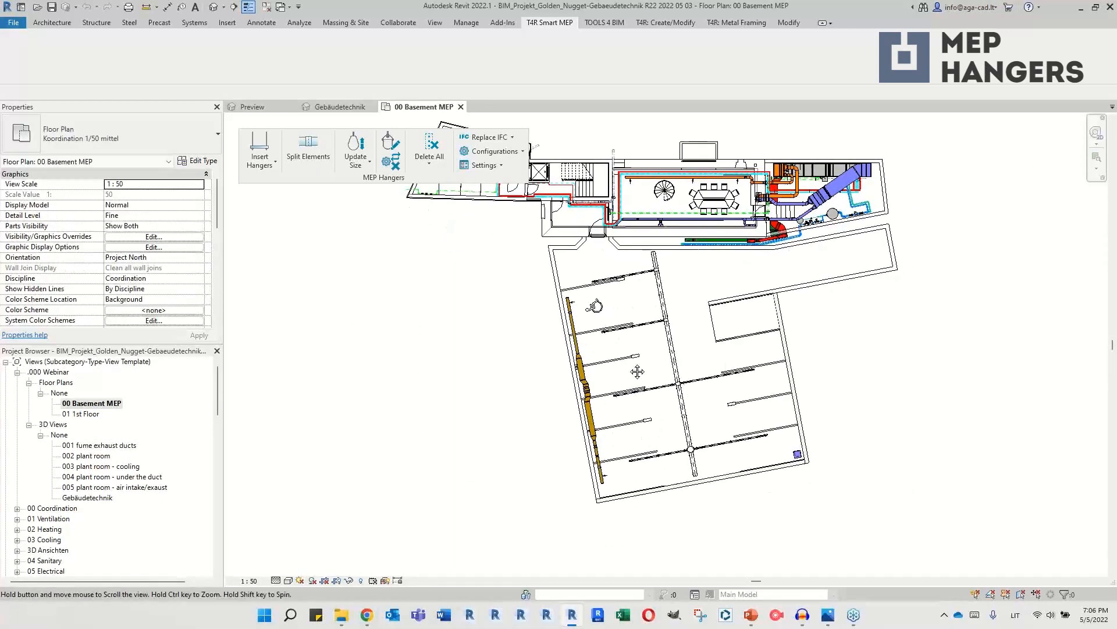
scroll(637, 371, "up", 1)
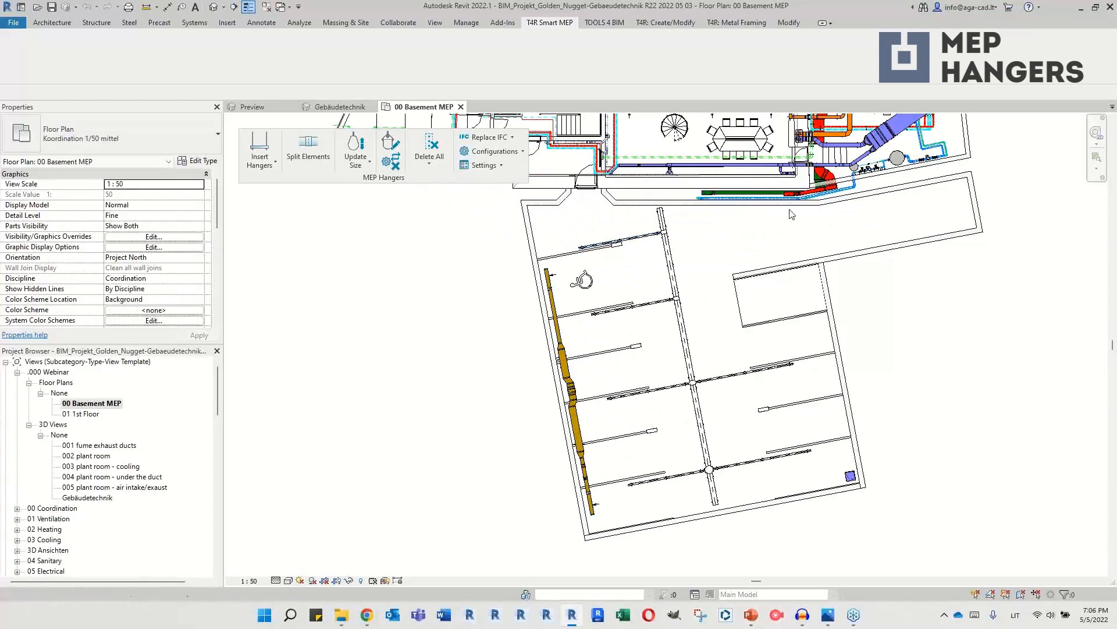
scroll(615, 519, "up", 1)
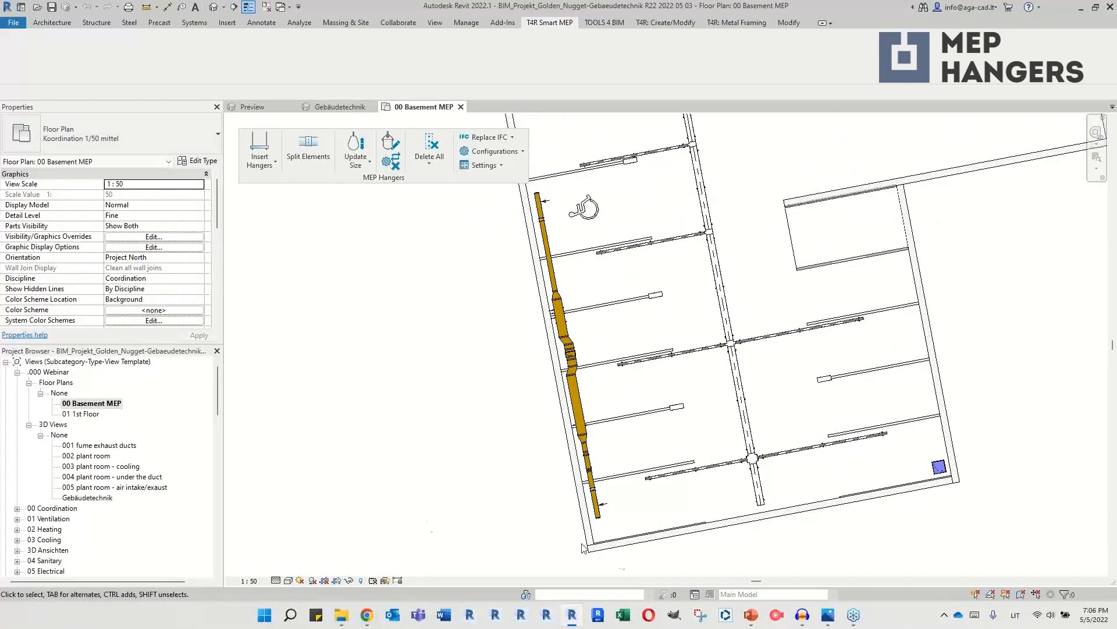
Step: Open the 001 fume exhaust ducts 3D view and select the four rectangular ducts from the run's free end through the long straight duct
double_click(115, 446)
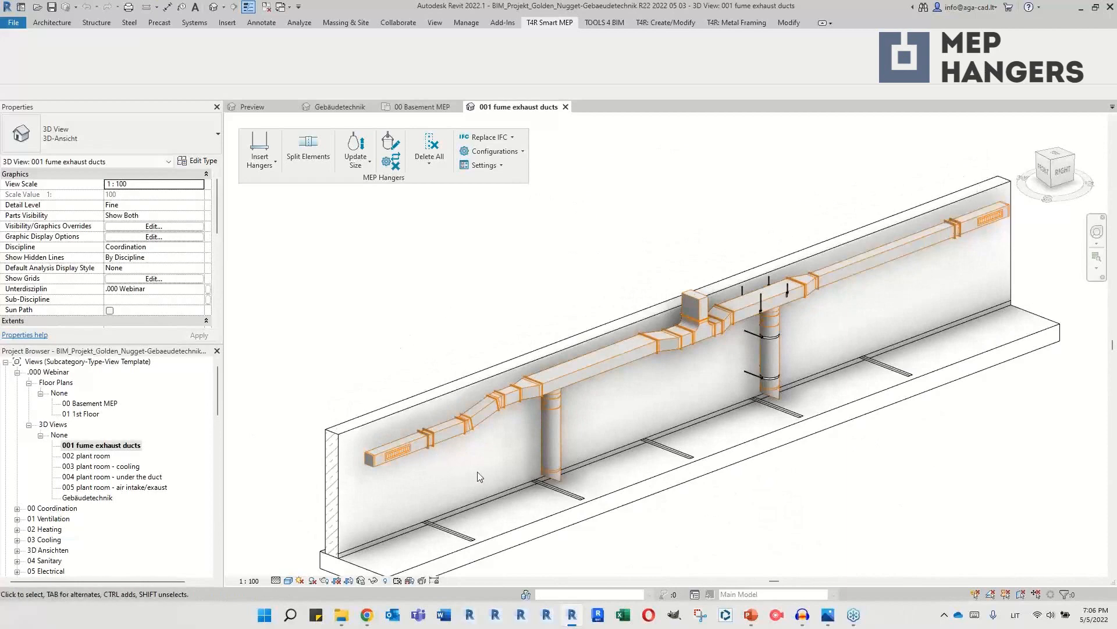
scroll(448, 469, "up", 5)
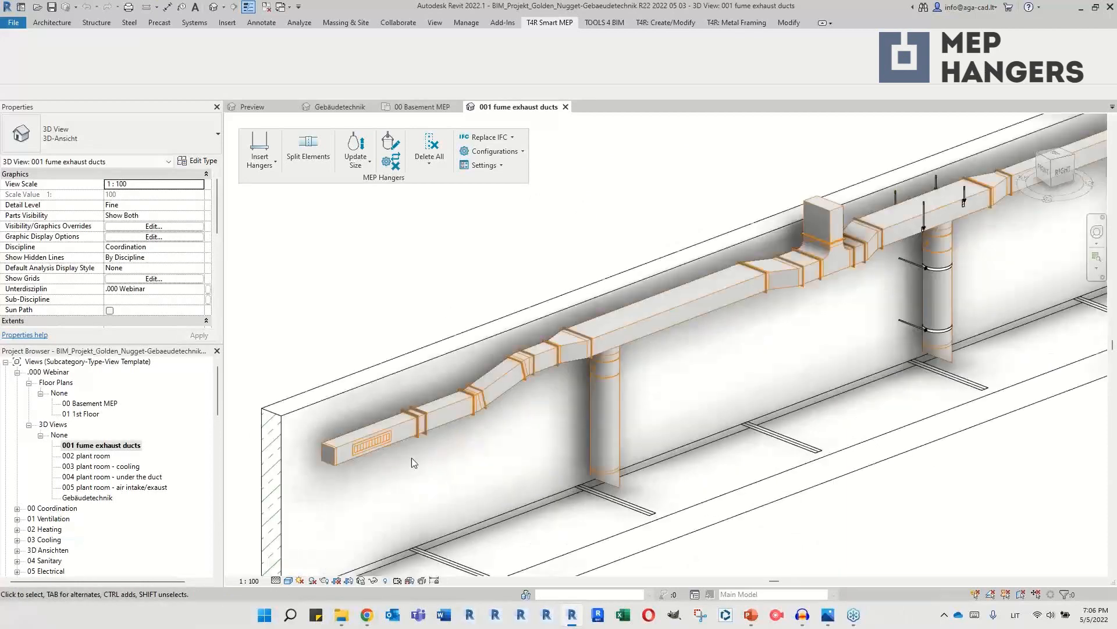
left_click(401, 439)
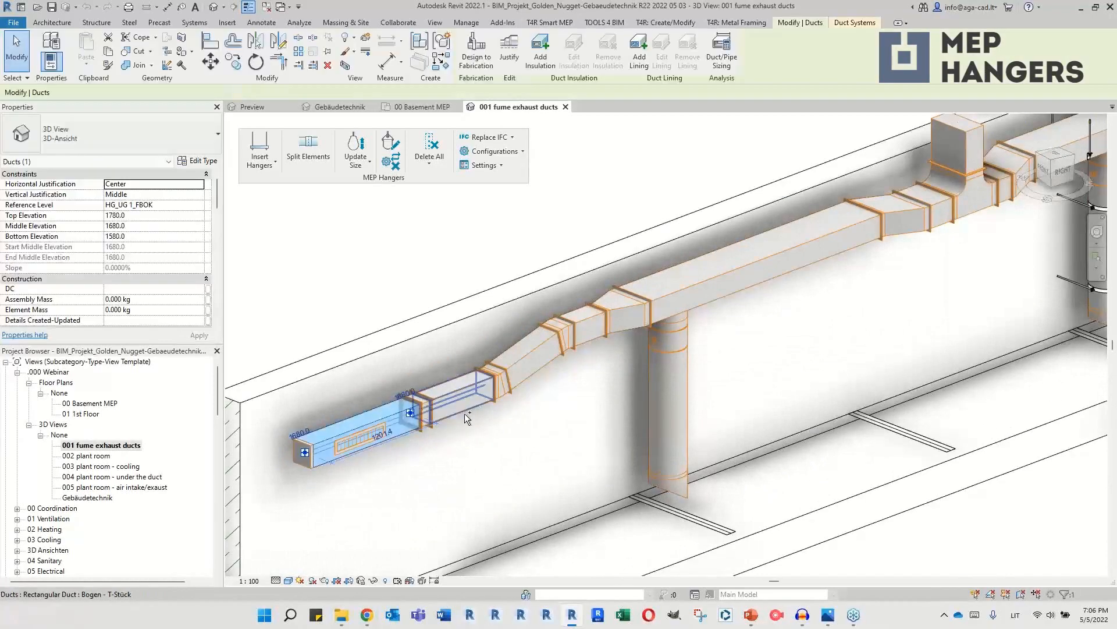
left_click(464, 413, "ctrl")
left_click(716, 293, "ctrl")
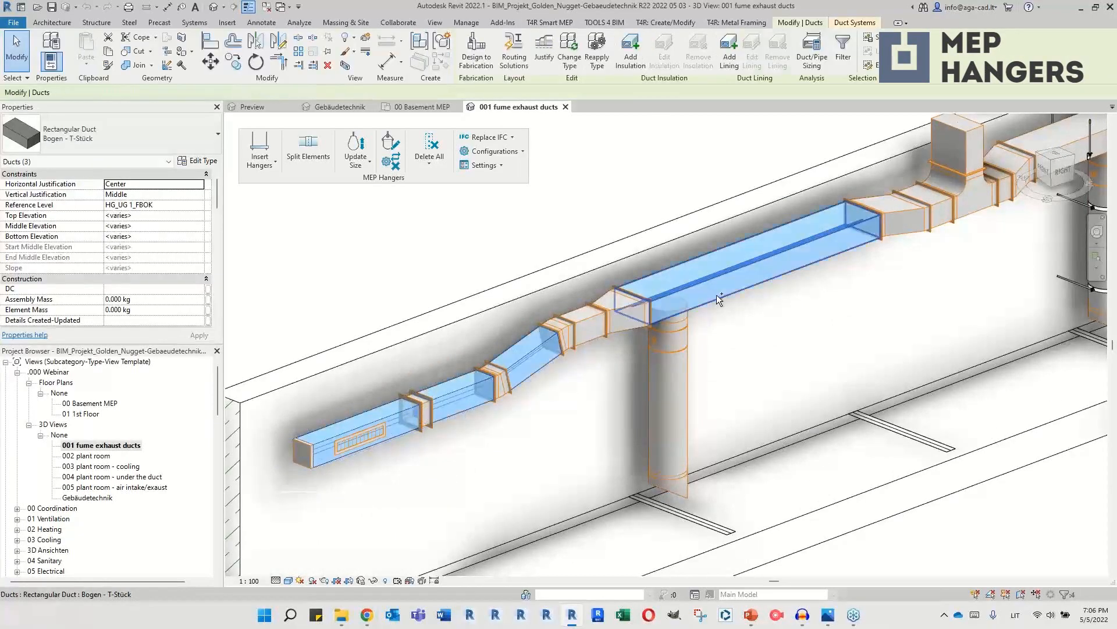
Step: Insert hangers on the selected ducts with the configuration 000 Ducts Rect - Wall (Search Left&Right) - Max Spacing
left_click(260, 152)
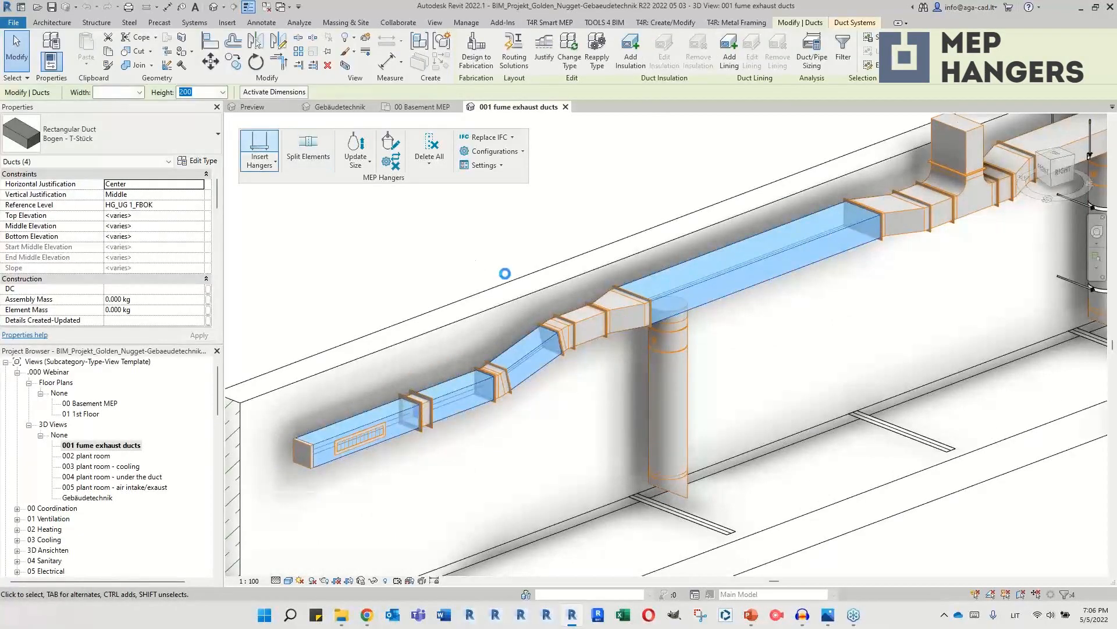
left_click(524, 293)
scroll(533, 361, "up", 2)
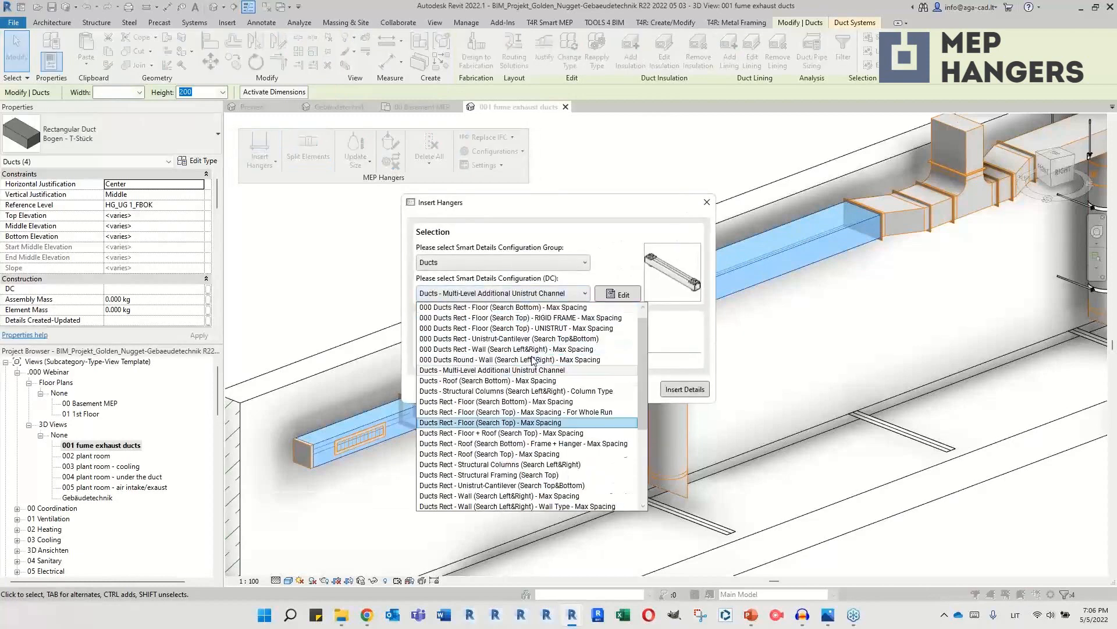
scroll(533, 361, "up", 1)
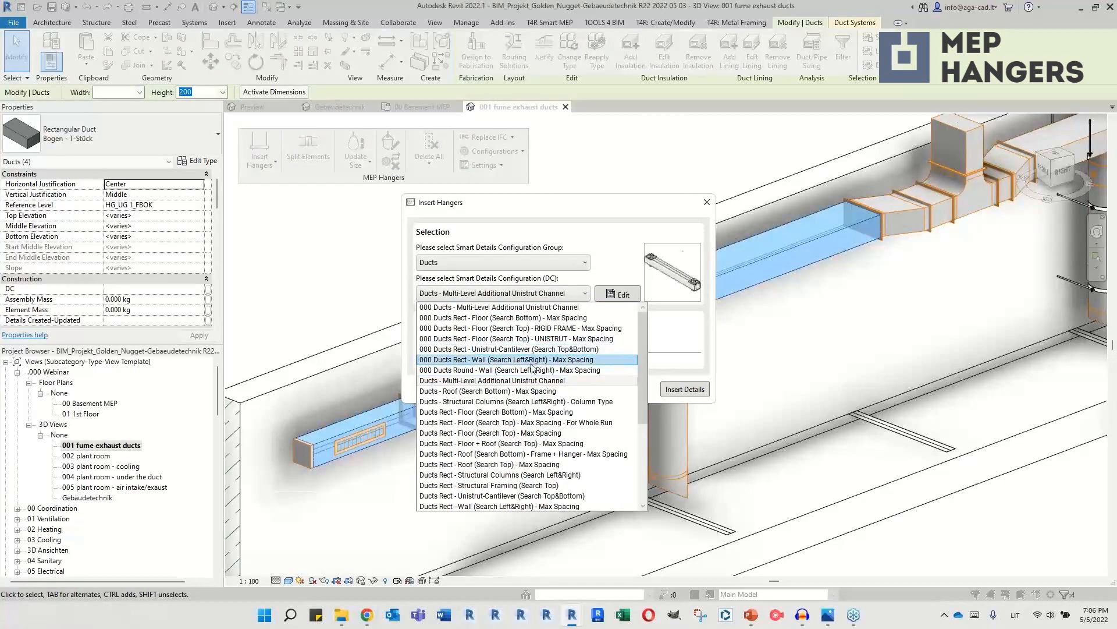
left_click(530, 361)
left_click(679, 391)
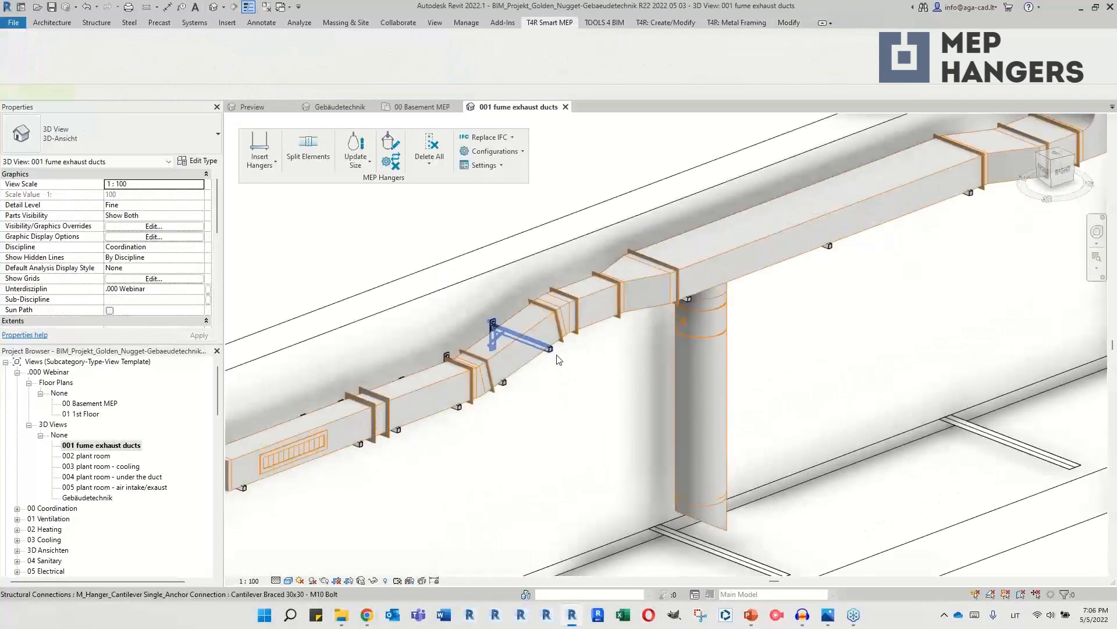
Step: Examine the wall brackets from the side, checking how they support the sloped duct
left_click(558, 356)
middle_click_drag(560, 342, 533, 394, "shift")
left_click(488, 365)
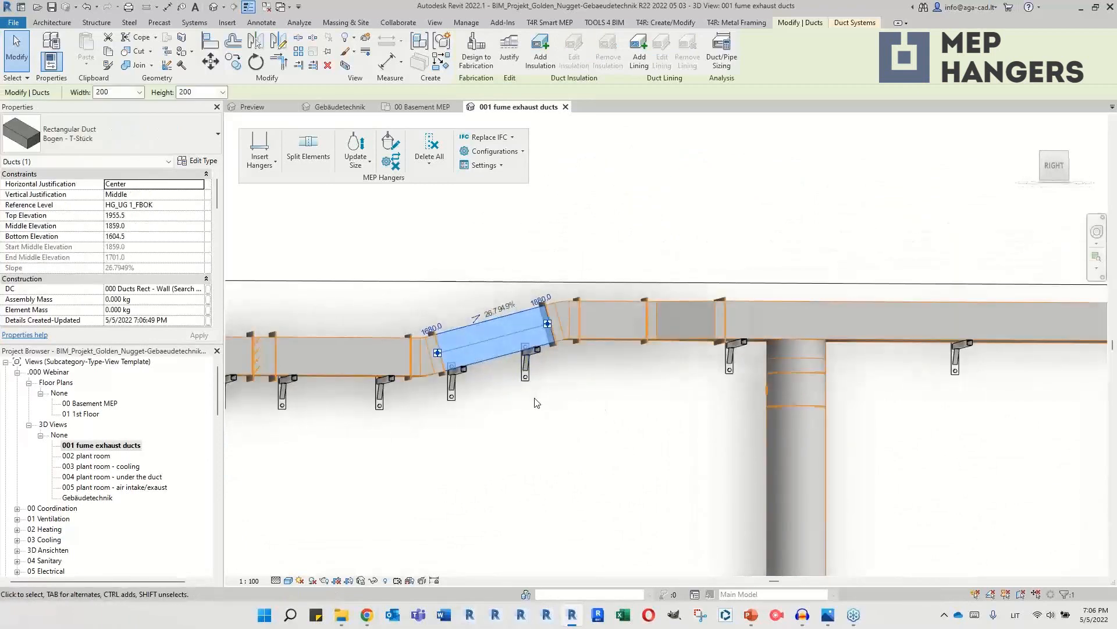
middle_click_drag(584, 368, 617, 464, "shift")
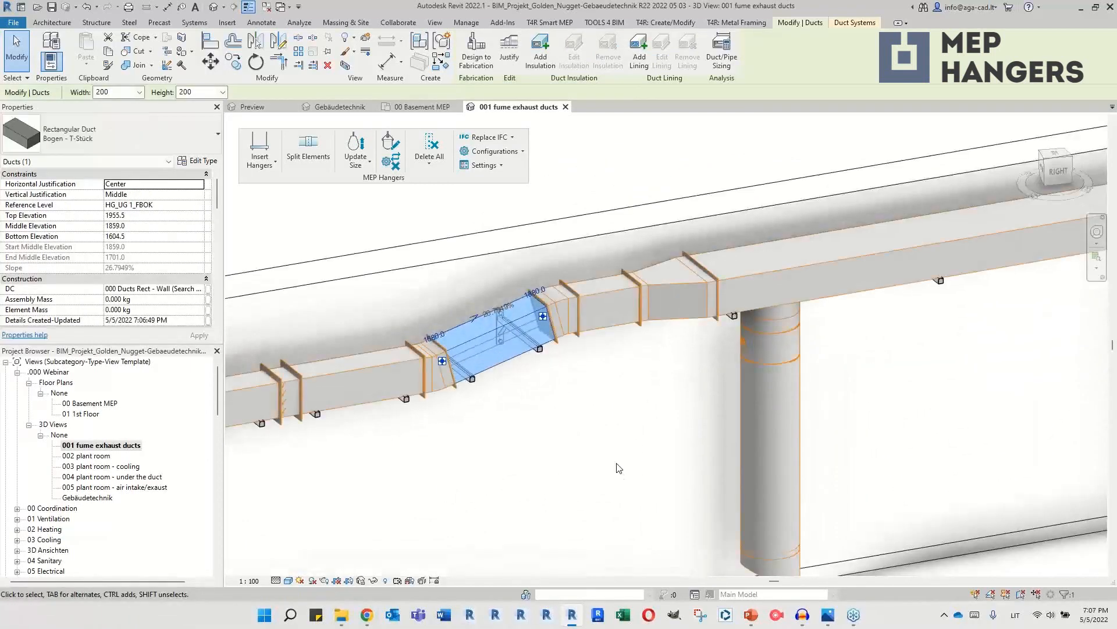
left_click(614, 464)
scroll(613, 464, "down", 1)
Step: Nudge the cantilever bracket under the middle of the long straight duct slightly along the wall
left_click(899, 316)
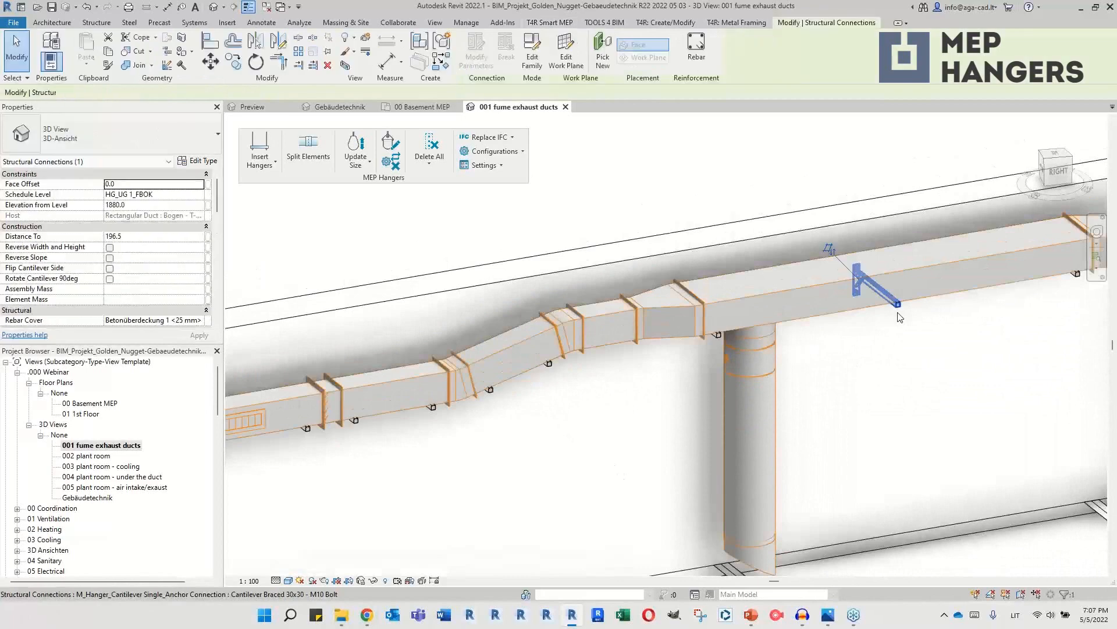
key("Left")
key("Left")
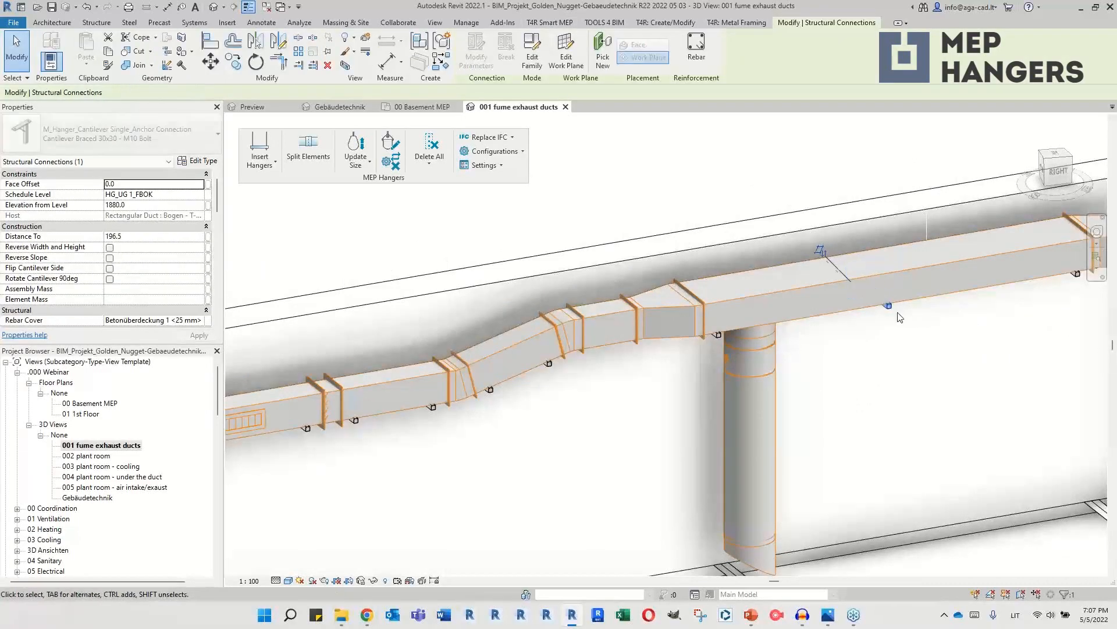
key("Right")
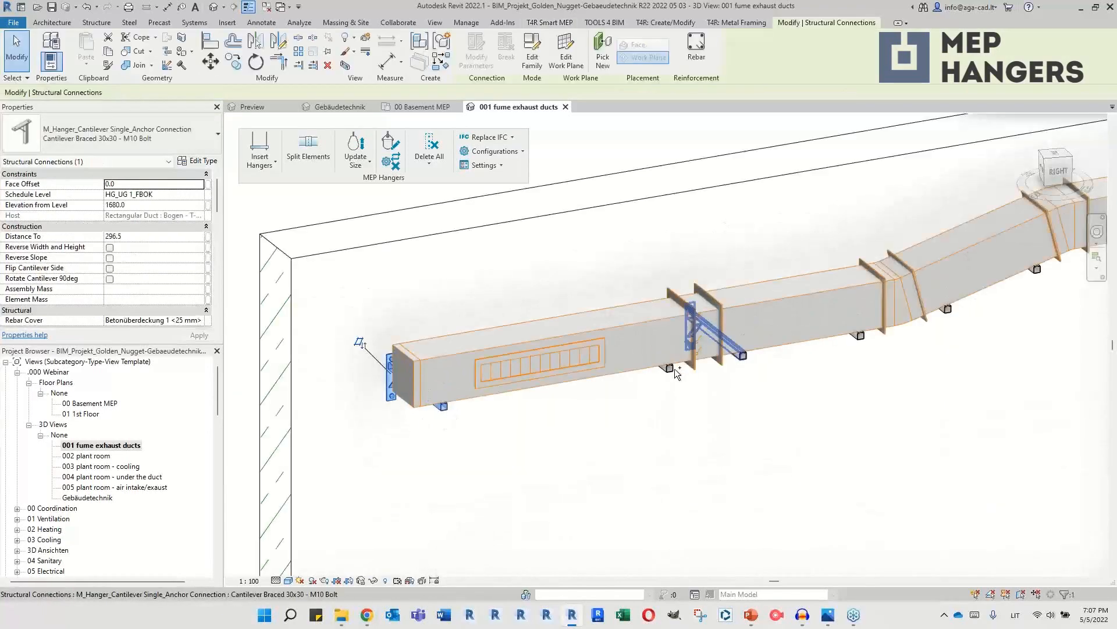
Step: Flip the cantilever side of the two brackets on the end duct with the grille so they sit above it
left_click(675, 372, "ctrl")
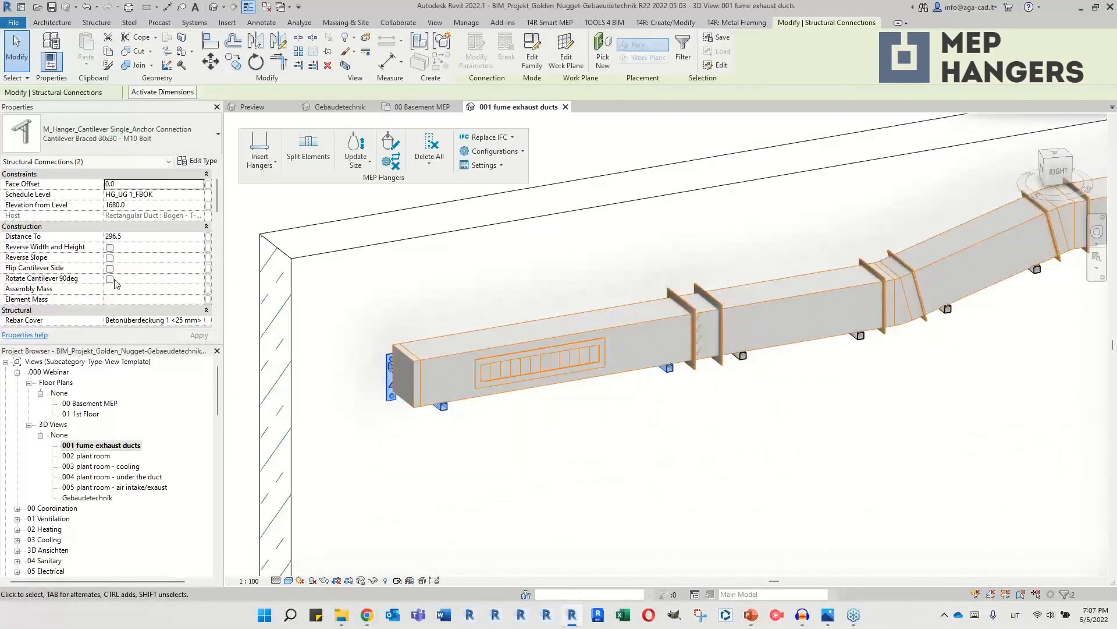
left_click(109, 269)
left_click(589, 451)
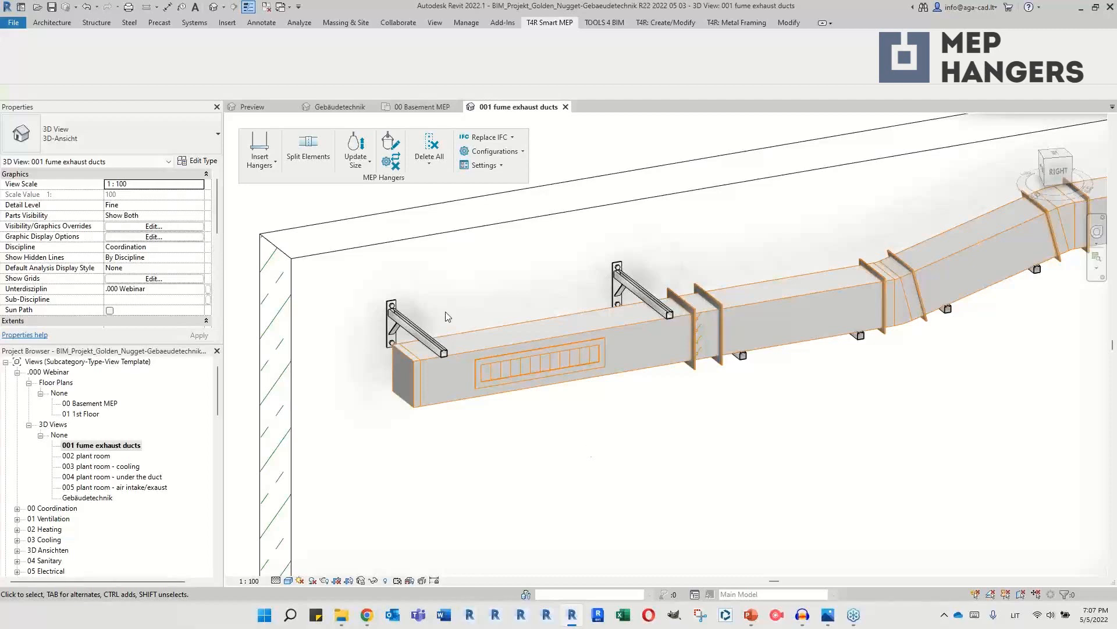
Step: Set the two flipped brackets' Cantilever Extension to 50 and Unistrut Offset from MEP to 100
left_click(405, 320)
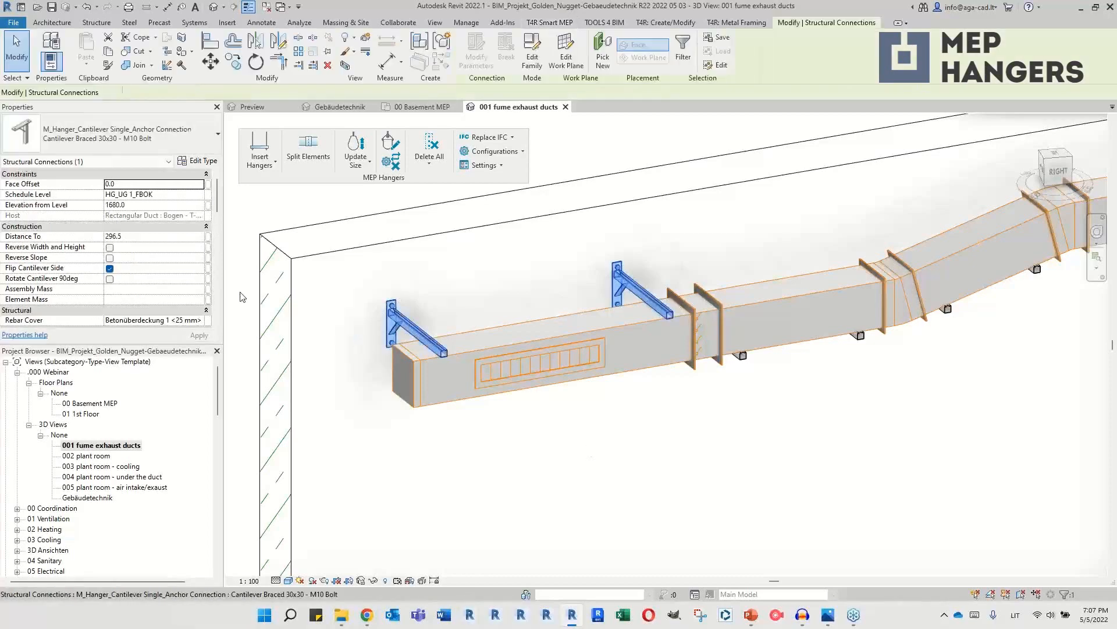
scroll(233, 285, "down", 2)
scroll(136, 262, "down", 2)
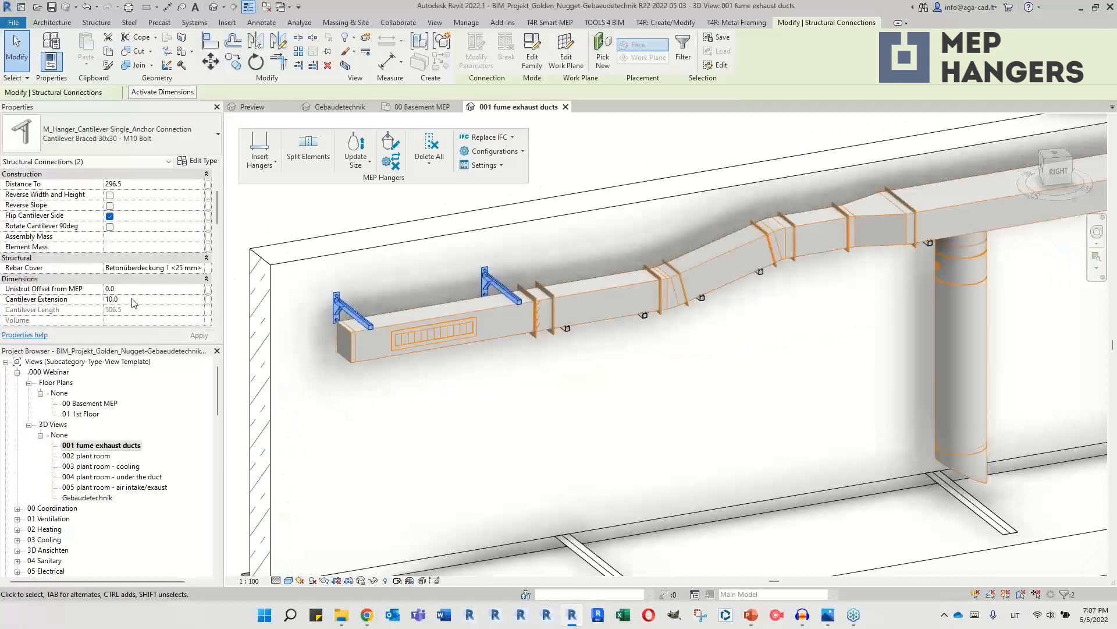
left_click(133, 299)
type("50")
left_click(132, 288)
type("10")
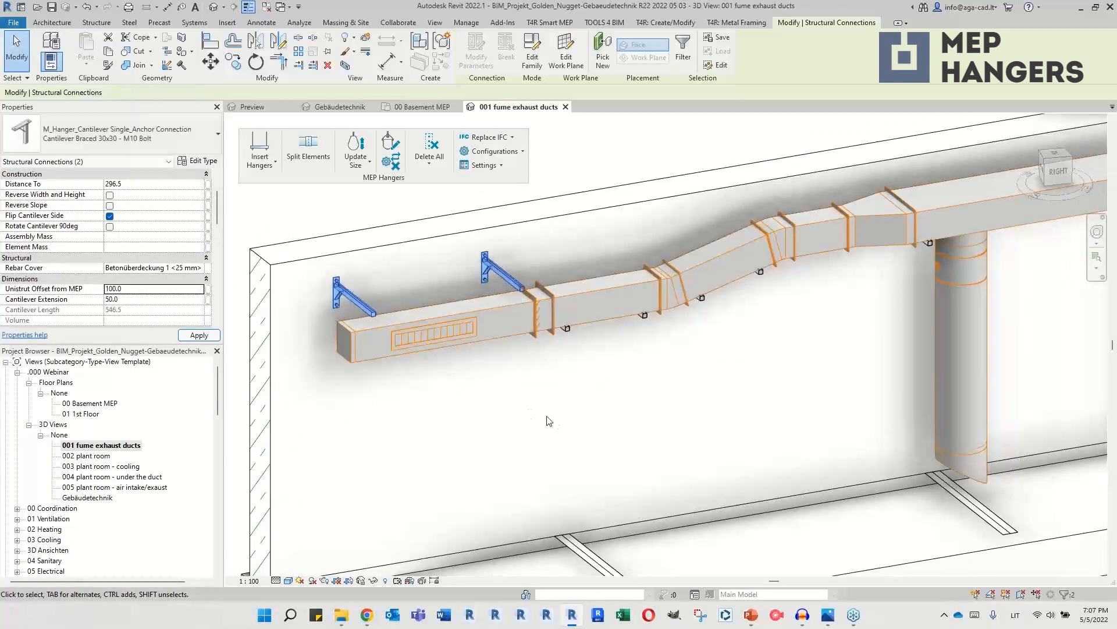
left_click(547, 417)
middle_click_drag(469, 390, 570, 425)
scroll(572, 353, "up", 2)
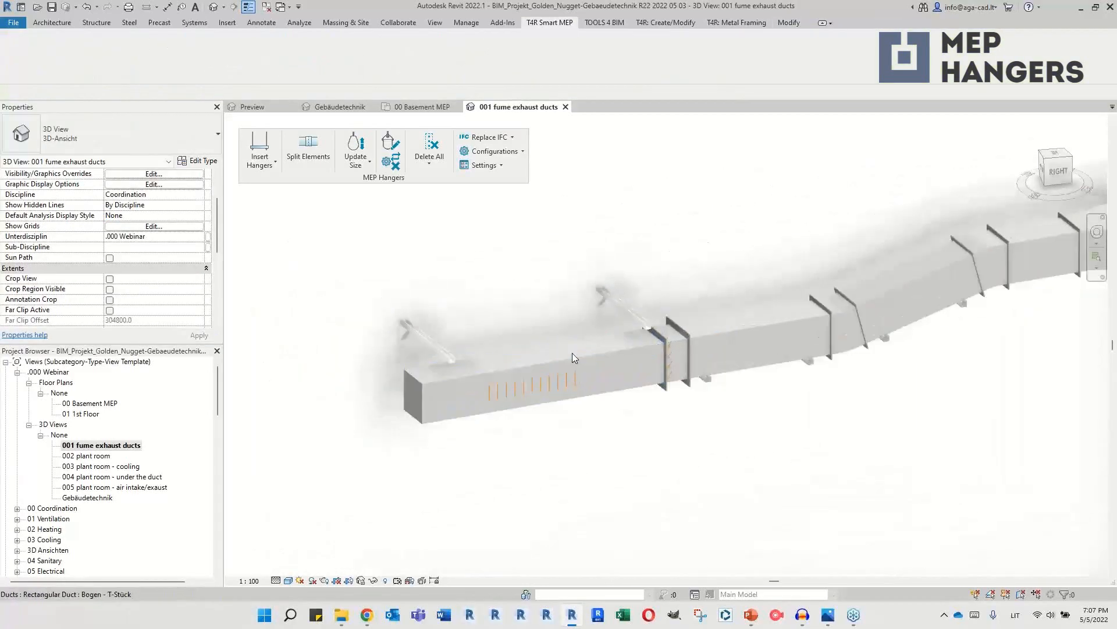
Step: Insert hangers on the end duct with the configuration 000 Ducts Rect - Unistrut-Cantilever (Search Top&Bottom)
left_click(605, 399)
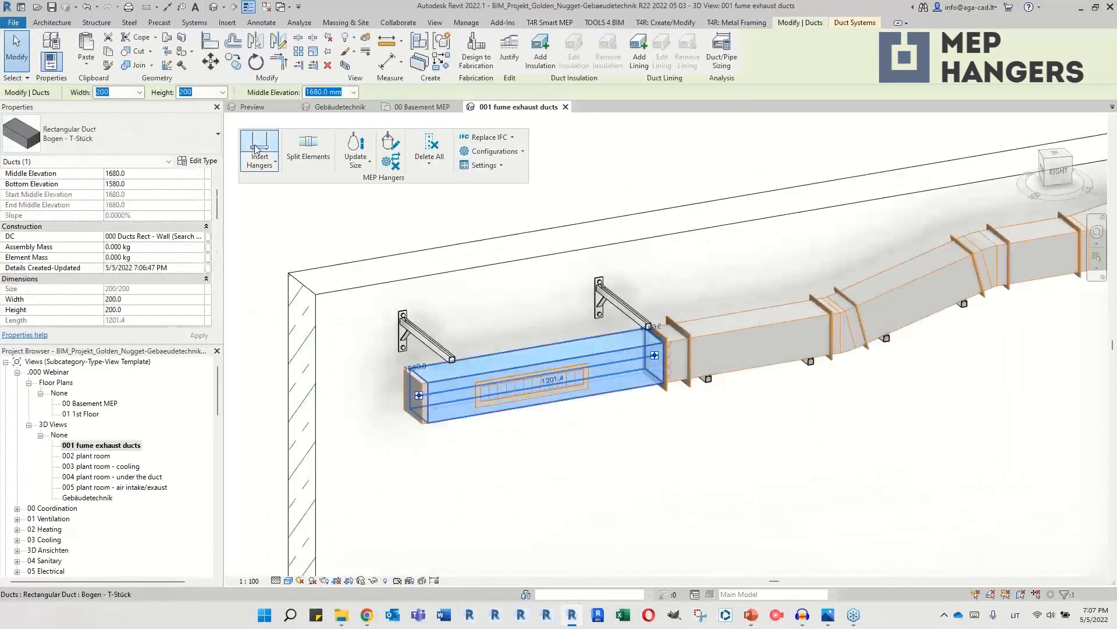
left_click(260, 150)
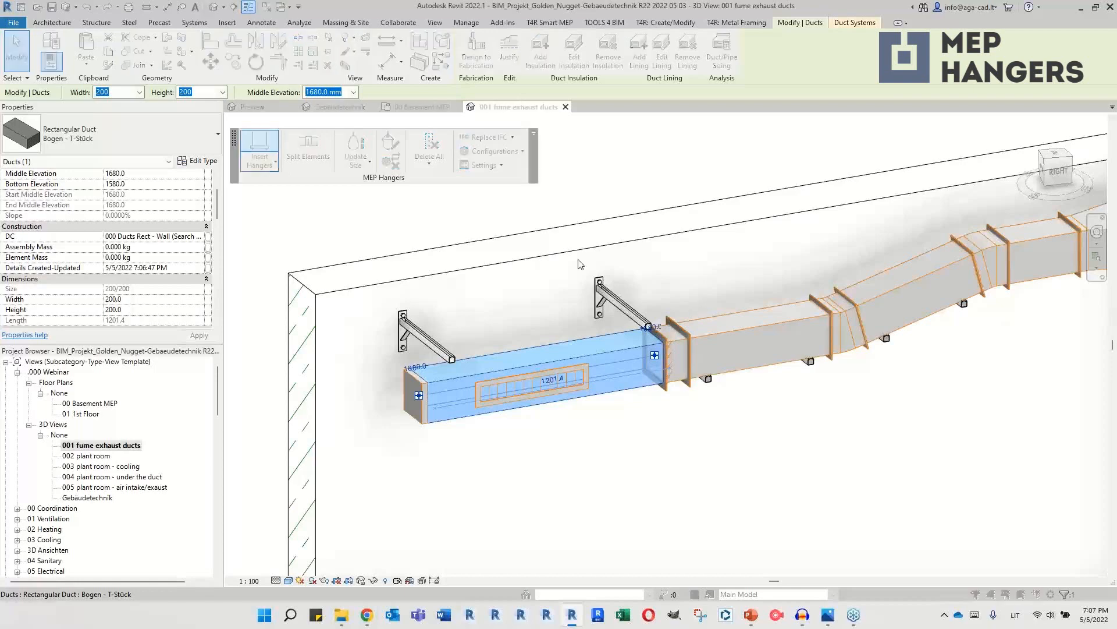
left_click_drag(860, 286, 839, 223)
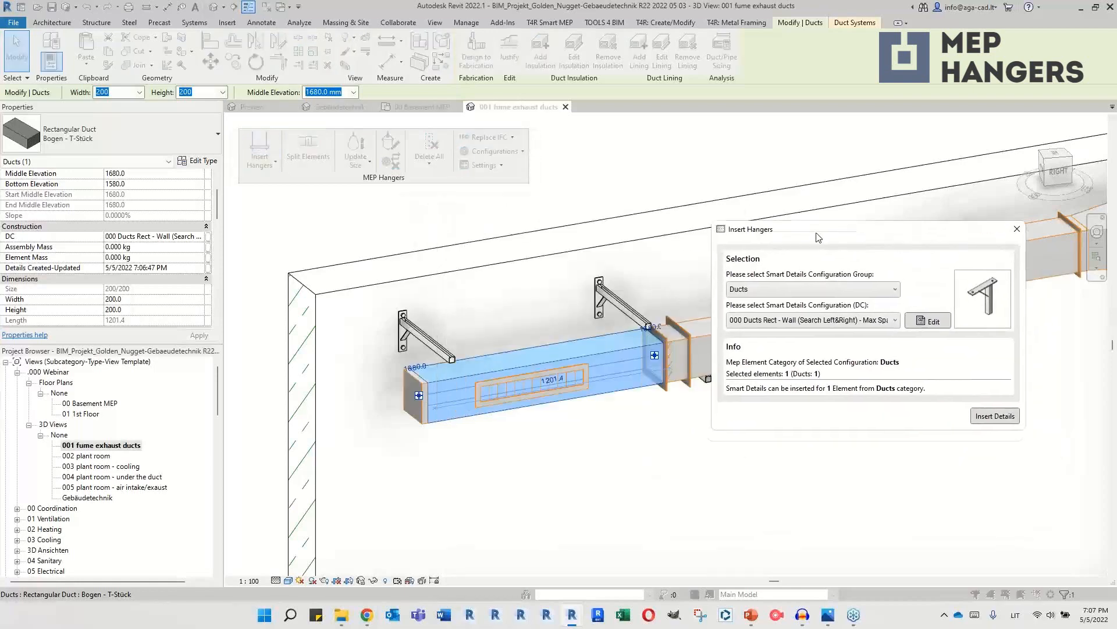
left_click(873, 315)
scroll(878, 377, "up", 2)
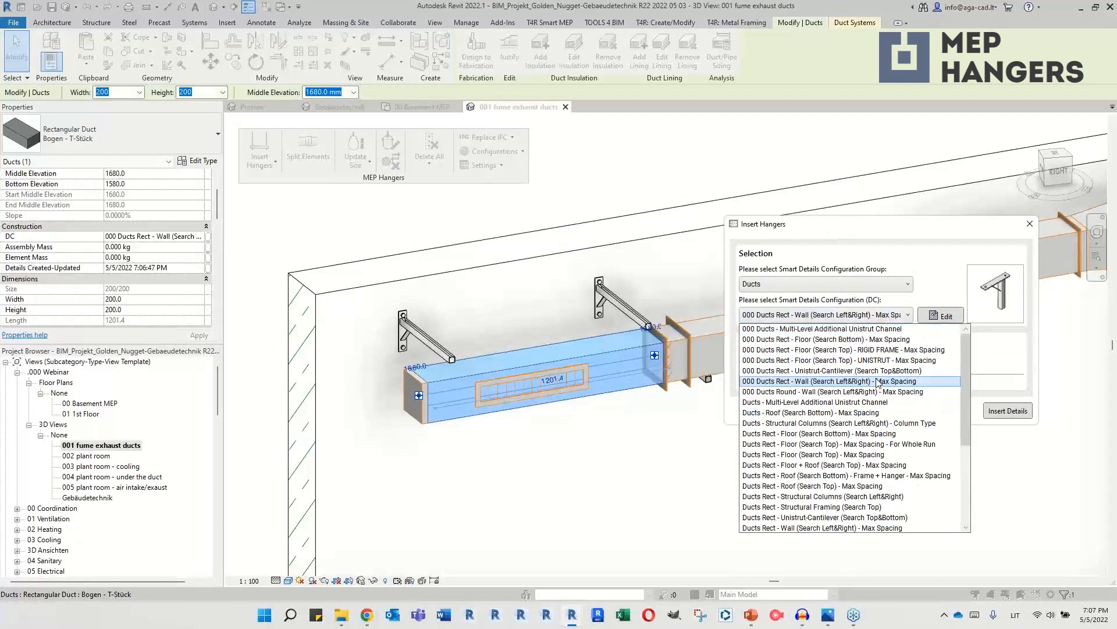
left_click(867, 371)
left_click(1008, 411)
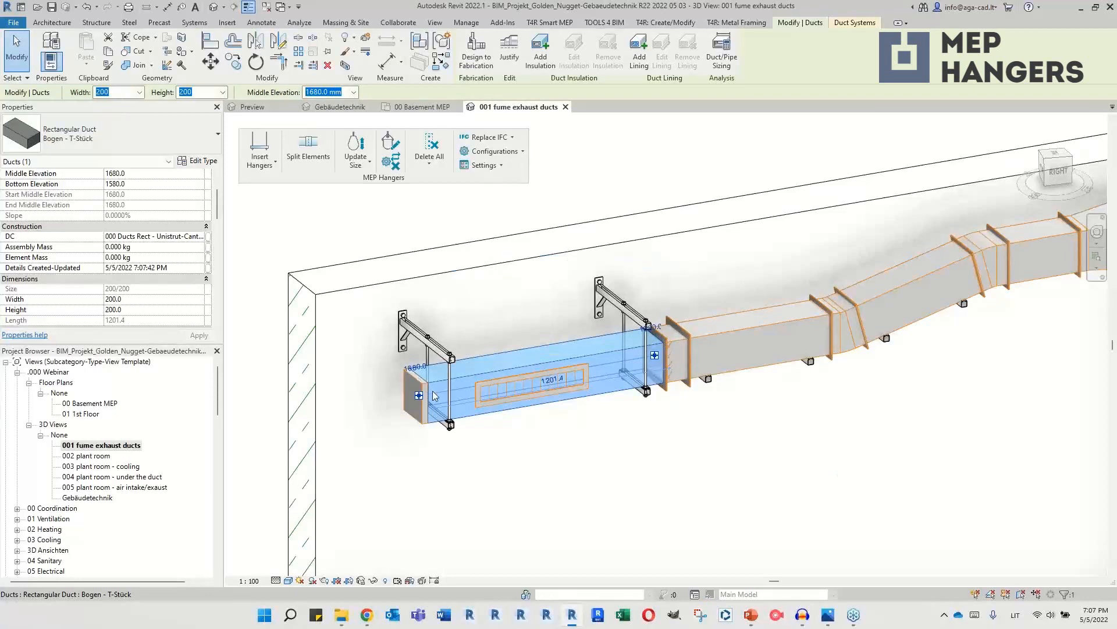
Step: Examine from several angles how the rod hangers on the end duct attach to the cantilever brackets
left_click(425, 323)
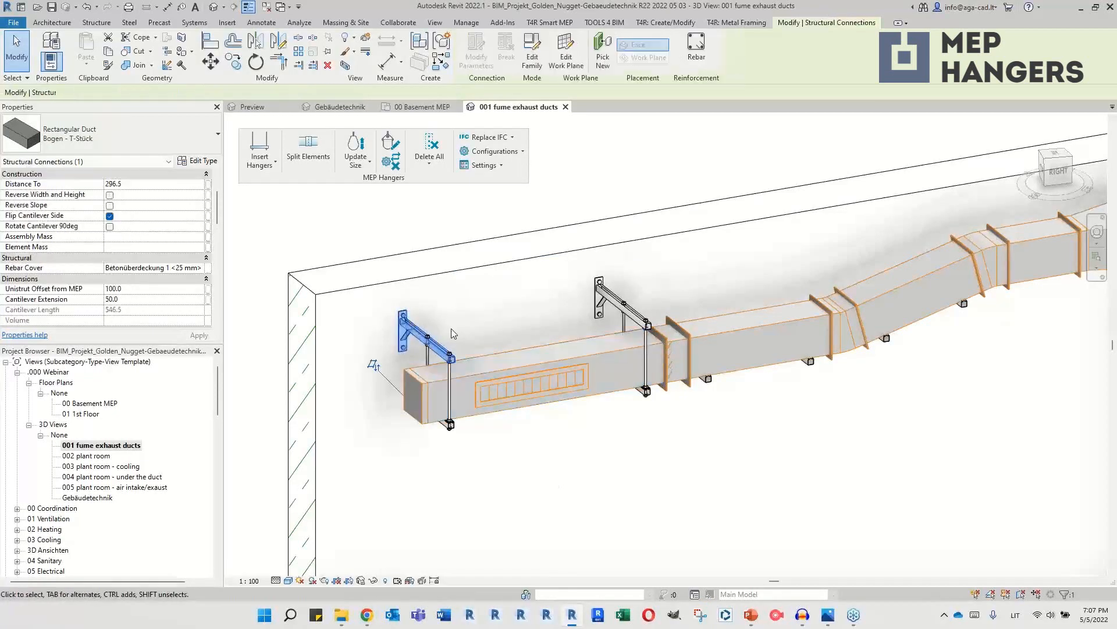
mouse_move(452, 328)
middle_mouse_down("shift")
mouse_move(470, 339)
mouse_move(538, 322)
mouse_move(433, 324)
middle_mouse_up("shift")
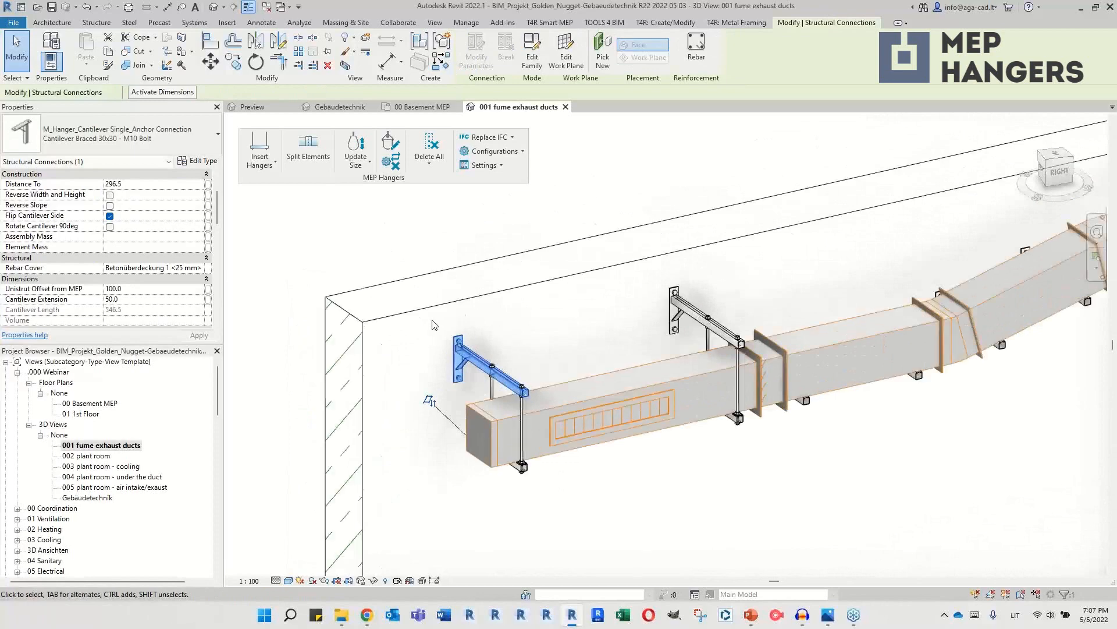
middle_click_drag(679, 502, 677, 466, "shift")
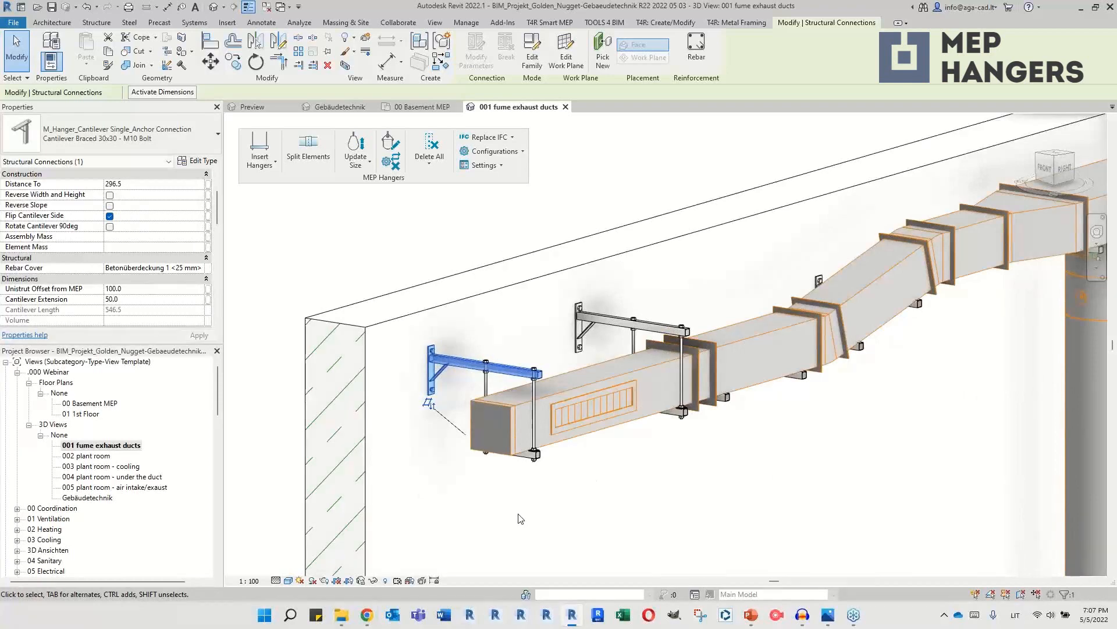
left_click(571, 514)
scroll(469, 470, "down", 2)
middle_click_drag(661, 419, 547, 428, "shift")
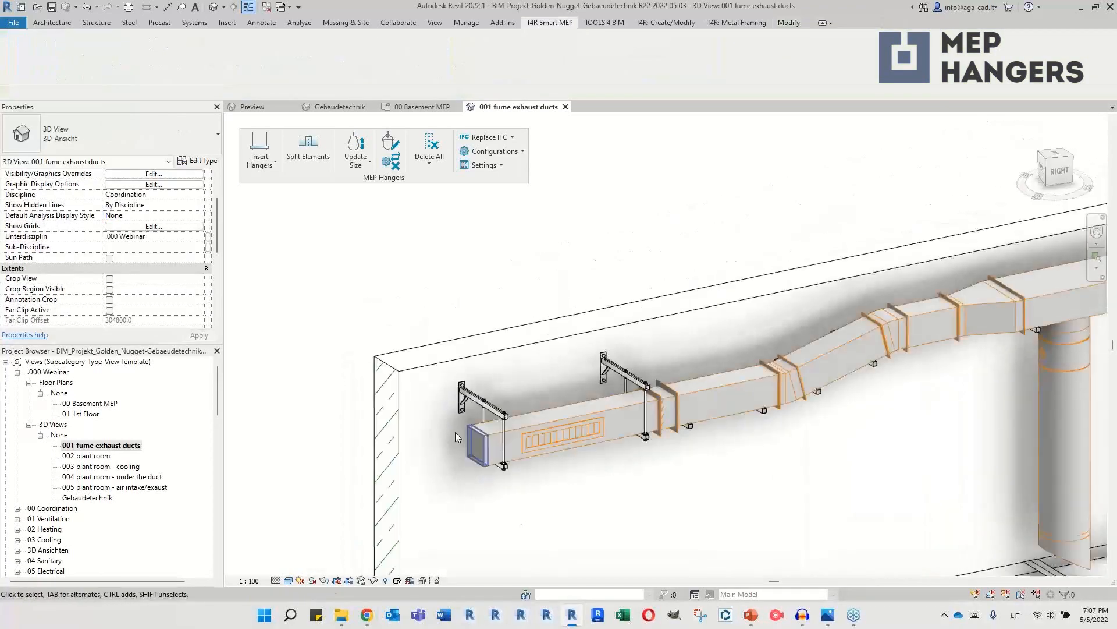
Step: Select the 400/200 duct above the second round riser and examine its existing rod hangers
scroll(455, 432, "down", 4)
middle_click_drag(784, 419, 542, 471)
scroll(686, 369, "up", 3)
scroll(639, 397, "up", 5)
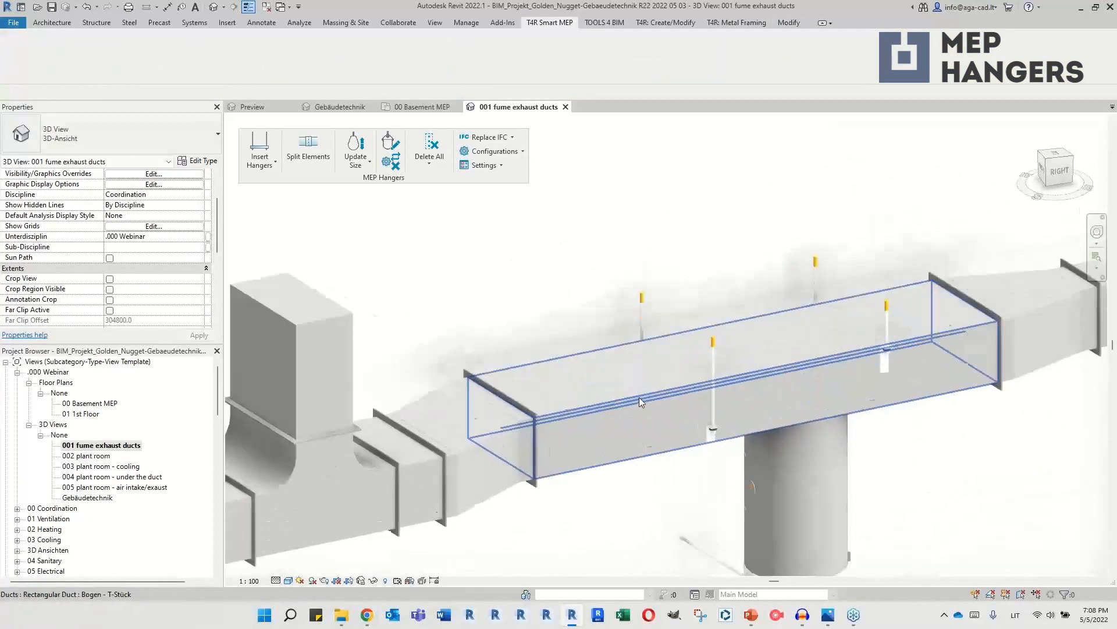
left_click(668, 426)
middle_click_drag(665, 413, 645, 444, "shift")
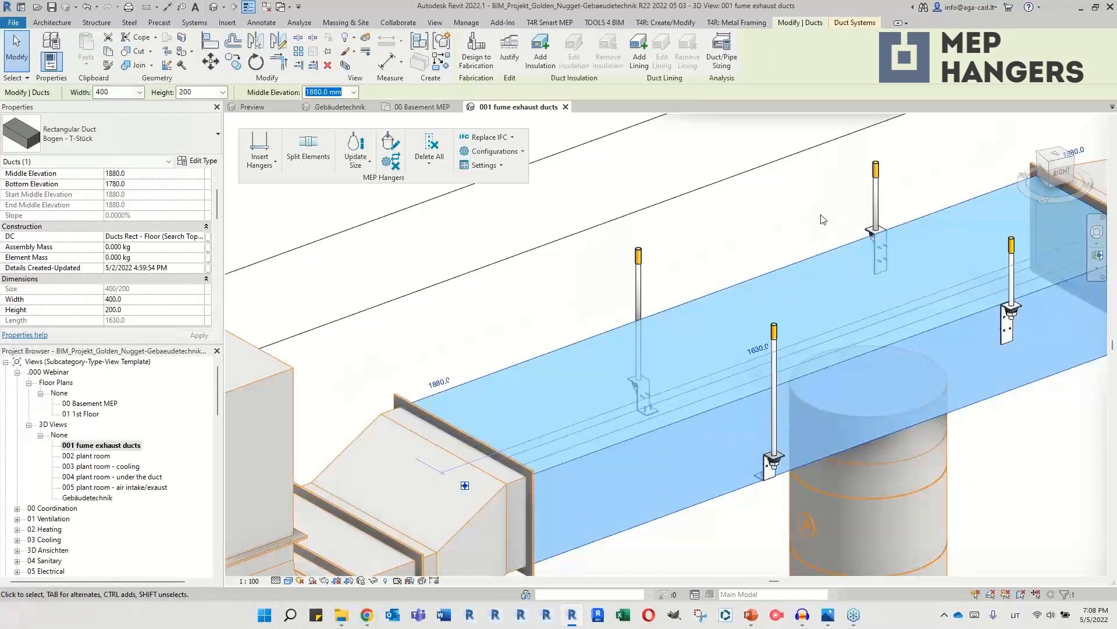
Step: Insert hangers on the 200/200 duct beyond the second round riser with the configuration 000 Ducts Rect - Floor (Search Top) - RIGID FRAME
scroll(550, 388, "down", 7)
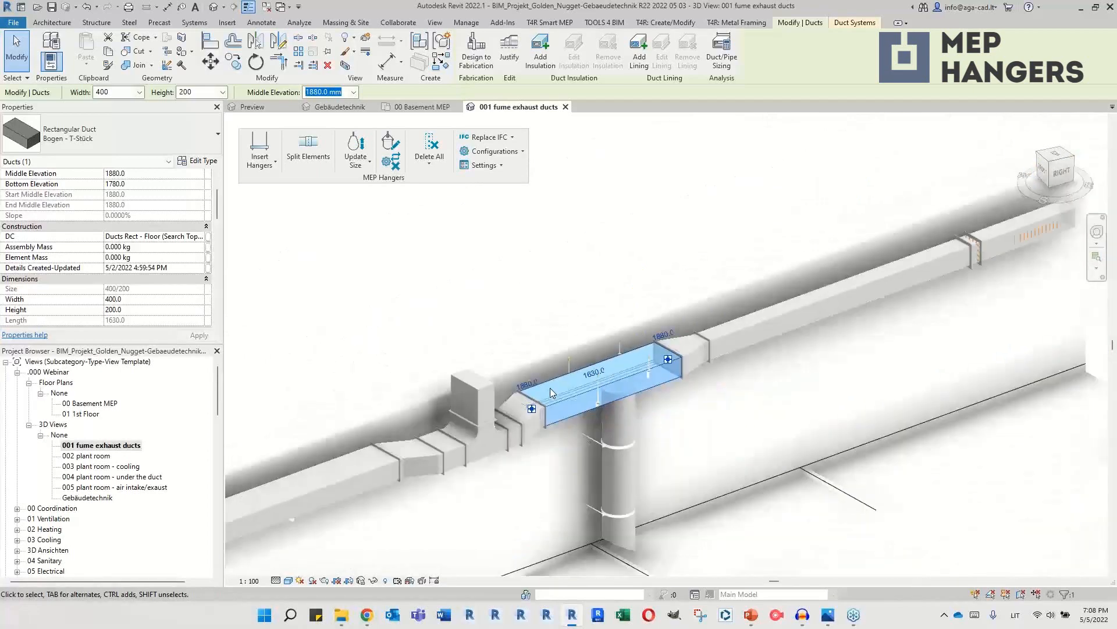
key("Escape")
scroll(809, 324, "up", 4)
left_click(809, 323)
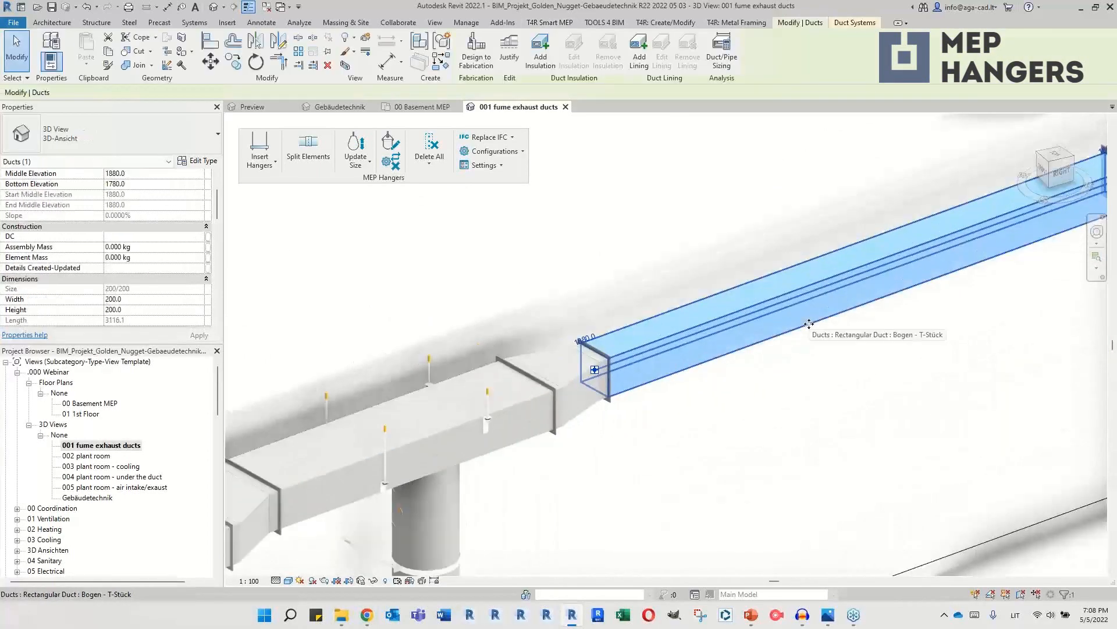
left_click(260, 154)
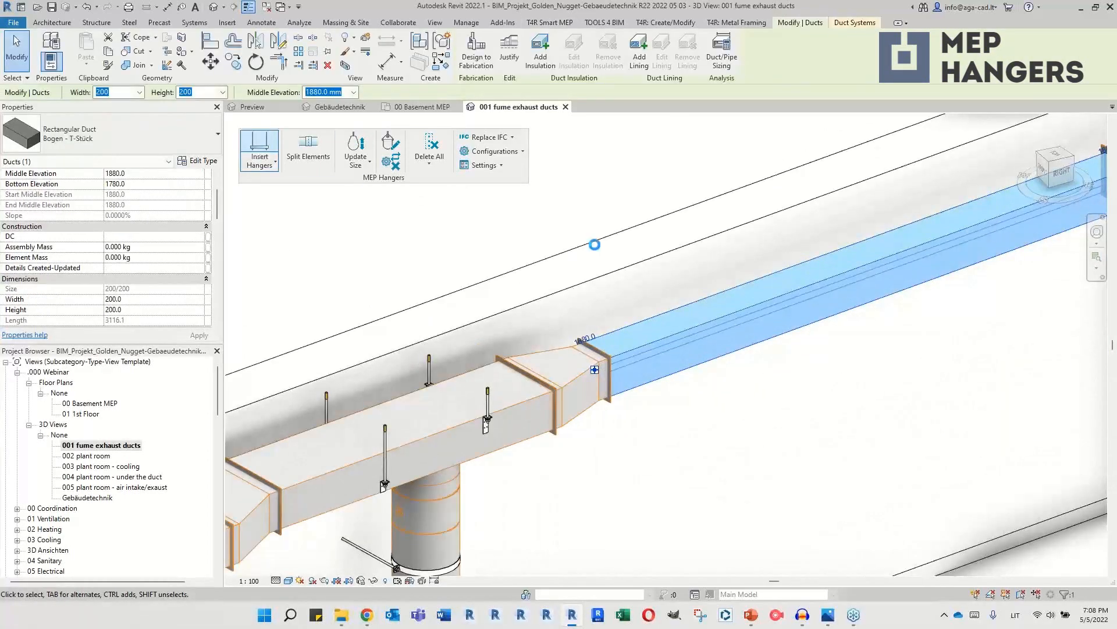
left_click(543, 296)
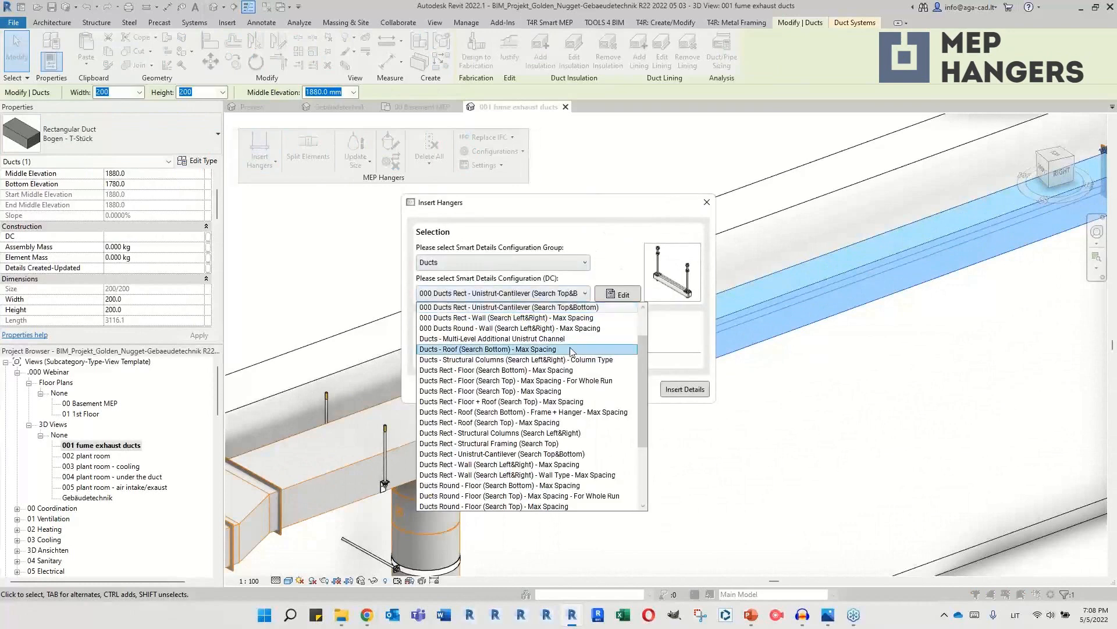
scroll(512, 350, "up", 1)
left_click(512, 341)
left_click(685, 390)
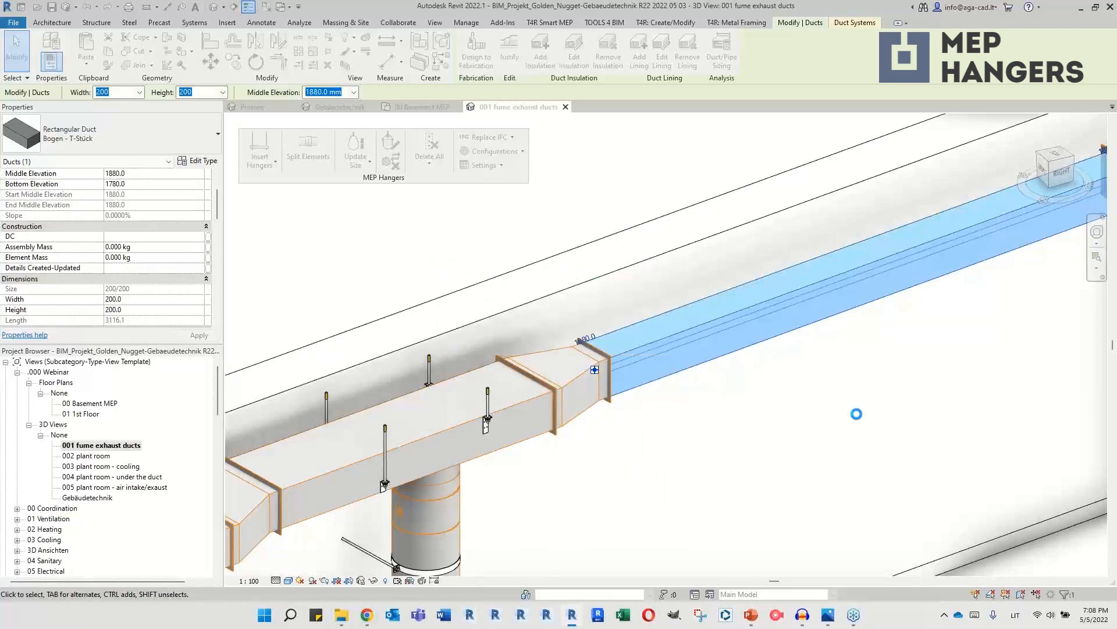
Step: Insert hangers on the first round riser (315 diameter) with the configuration 000 Ducts Round - Wall (Search Left&Right) - Max Spacing
scroll(710, 364, "down", 2)
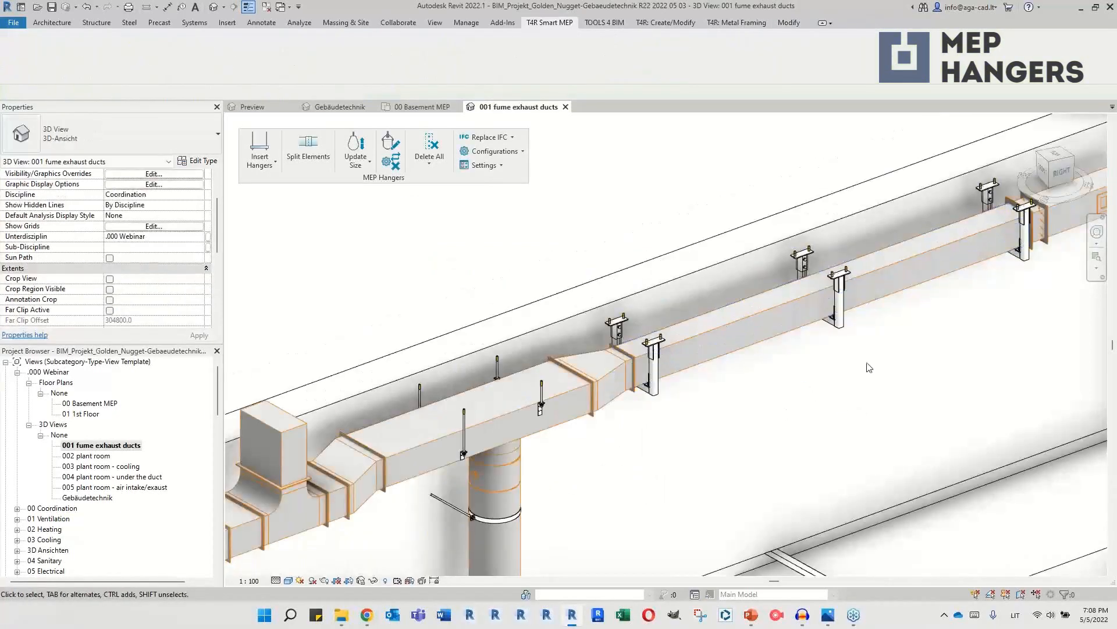
scroll(827, 244, "down", 3)
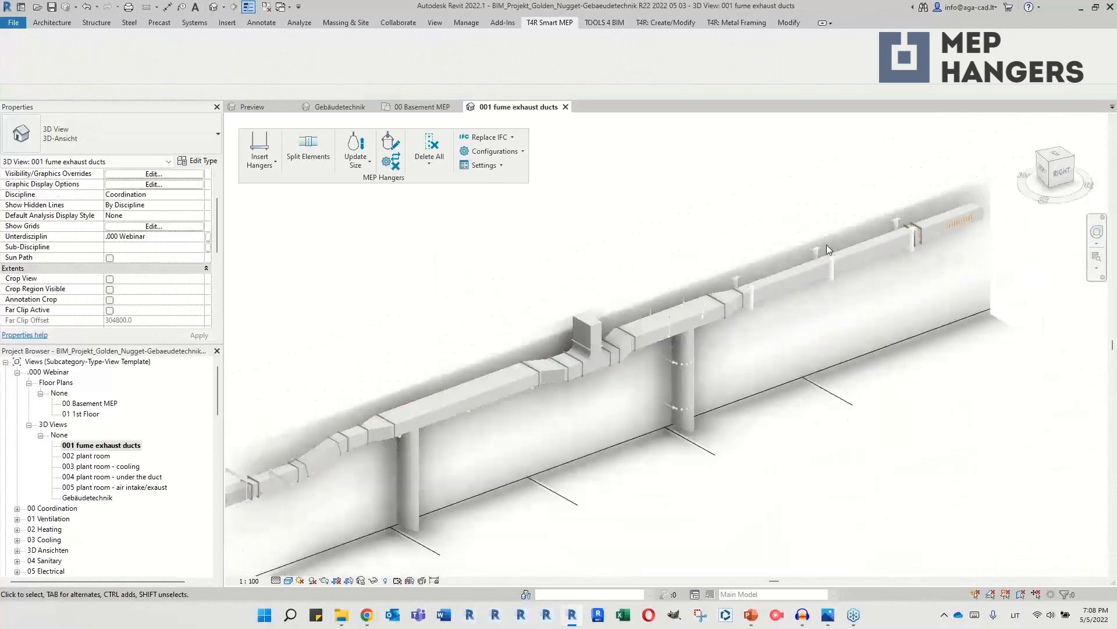
scroll(476, 404, "up", 3)
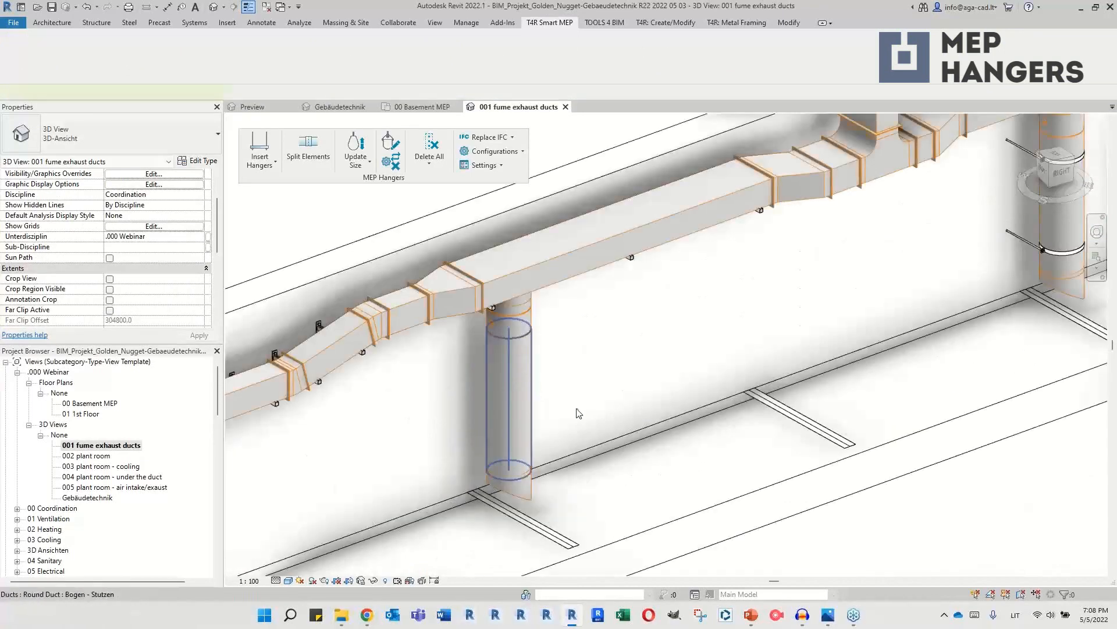
left_click(518, 419)
scroll(563, 343, "up", 3)
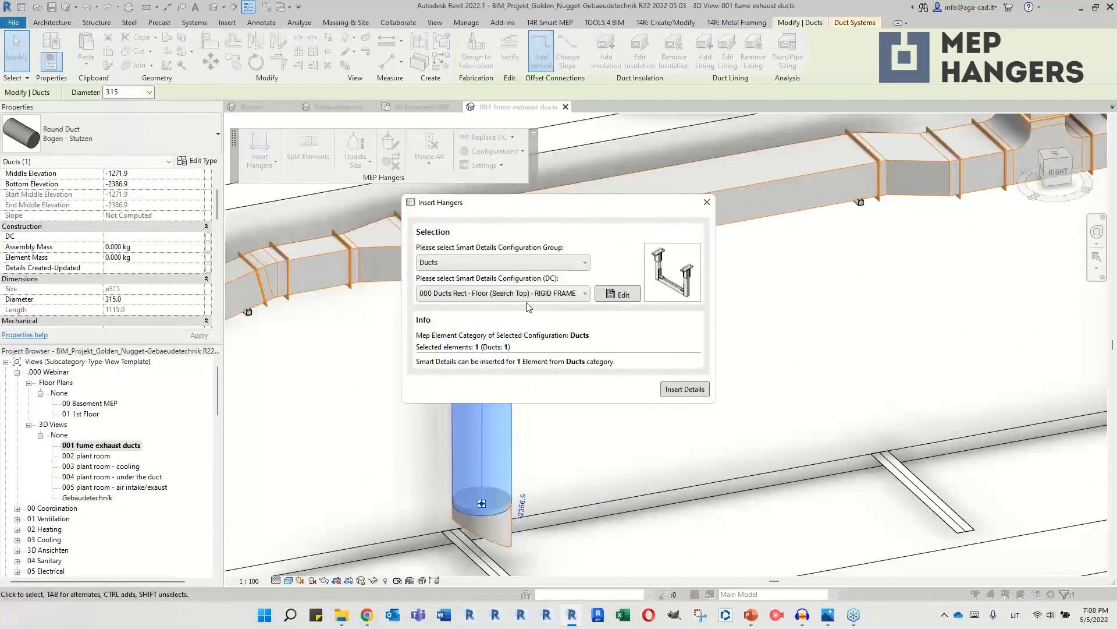
left_click(516, 294)
left_click(528, 349)
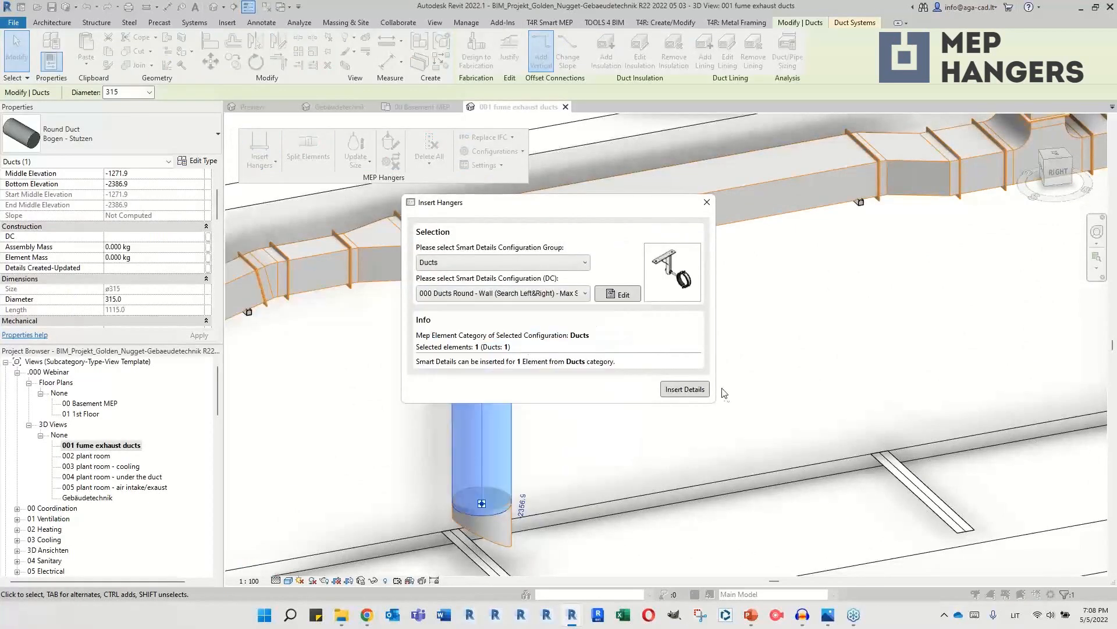
left_click(696, 388)
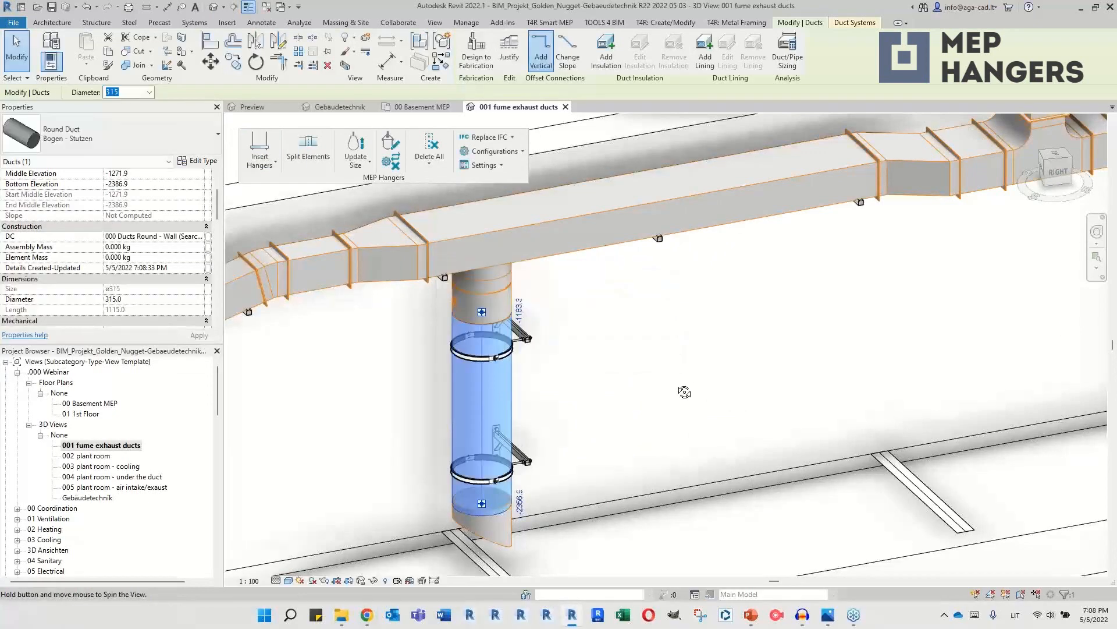
Step: Turn on Flip Cantilever Side and Rotate Cantilever 90deg for the upper clamp hanger on the first round riser
scroll(609, 366, "up", 4)
scroll(573, 362, "up", 1)
left_click(557, 375)
middle_click_drag(557, 375, 681, 384)
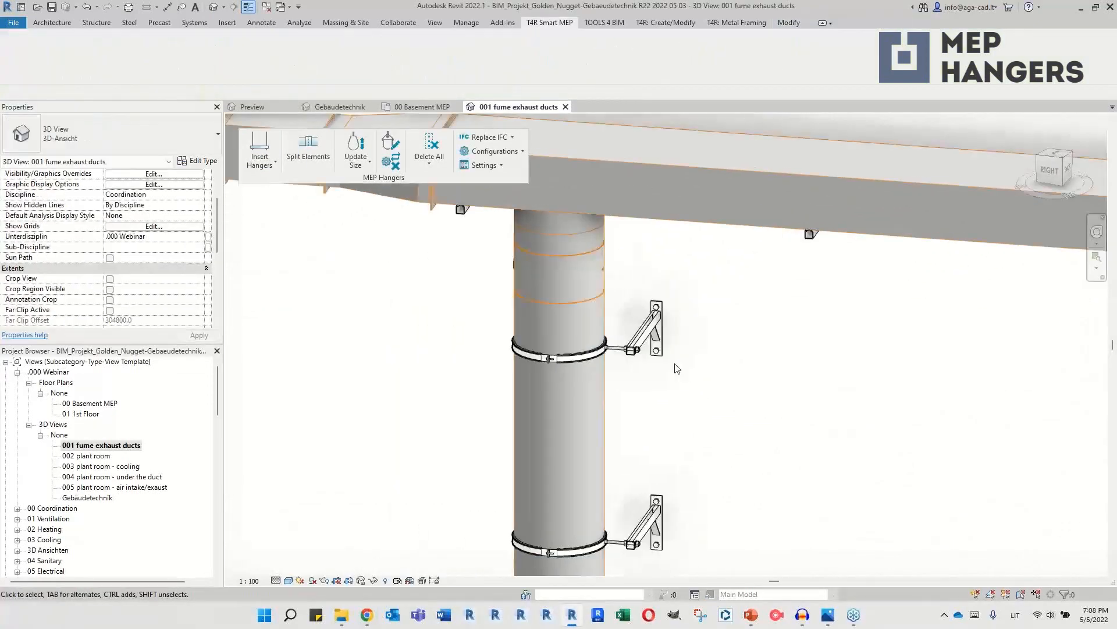
left_click(658, 341)
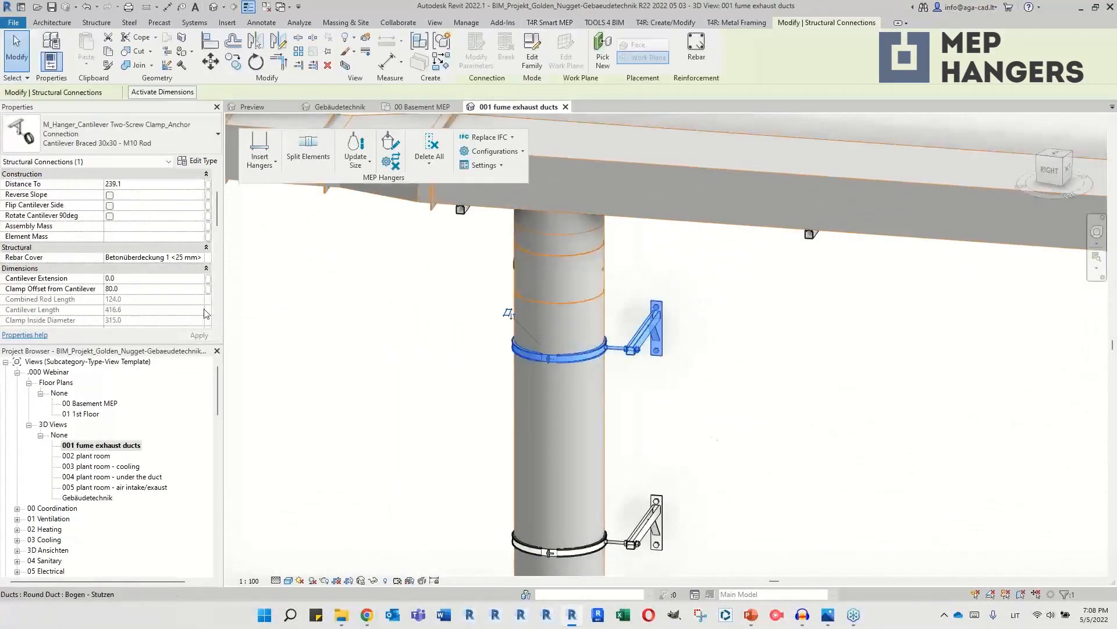
left_click(109, 206)
scroll(732, 404, "down", 1)
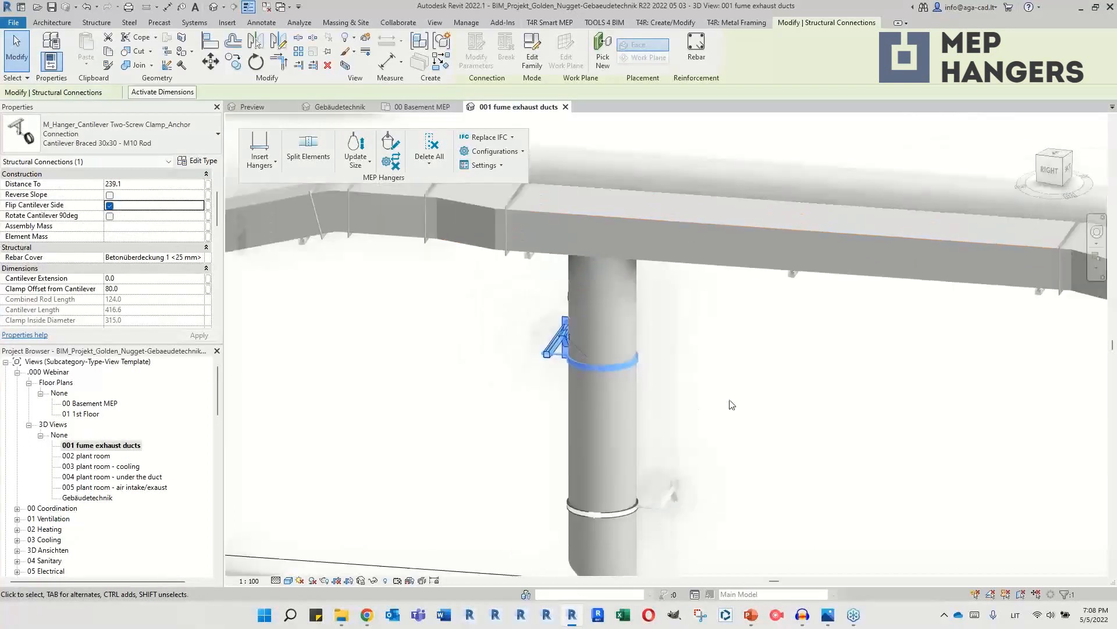
left_click(109, 216)
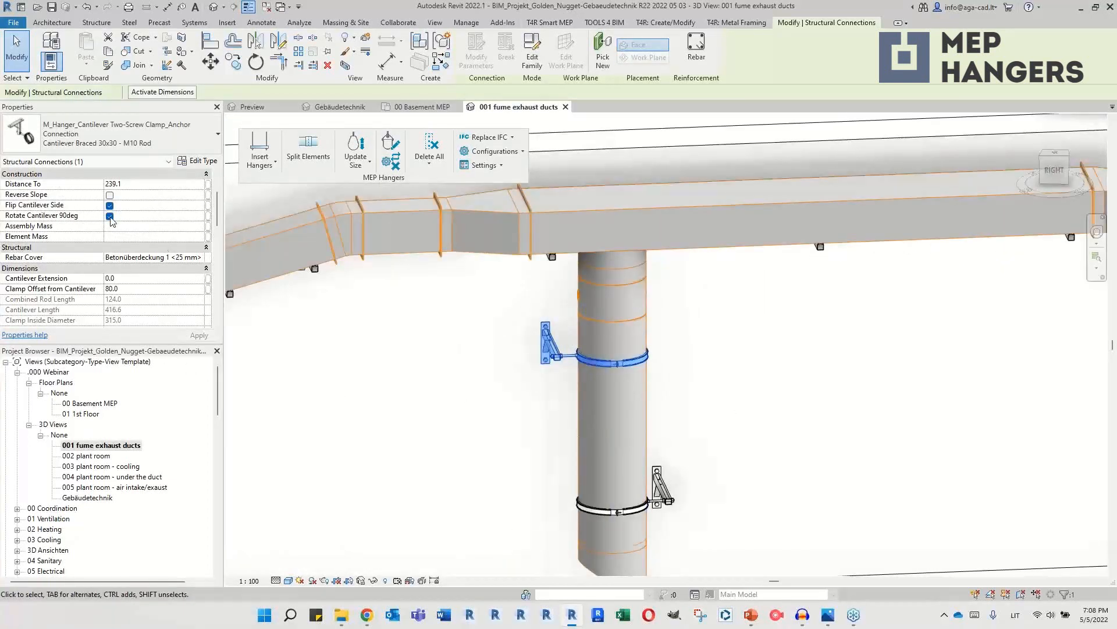
left_click(532, 419)
Step: Turn on Rotate Cantilever 90deg for the outermost cantilever bracket on the grilled end duct
scroll(788, 437, "down", 4)
middle_click_drag(497, 412, 623, 411)
scroll(448, 352, "up", 1)
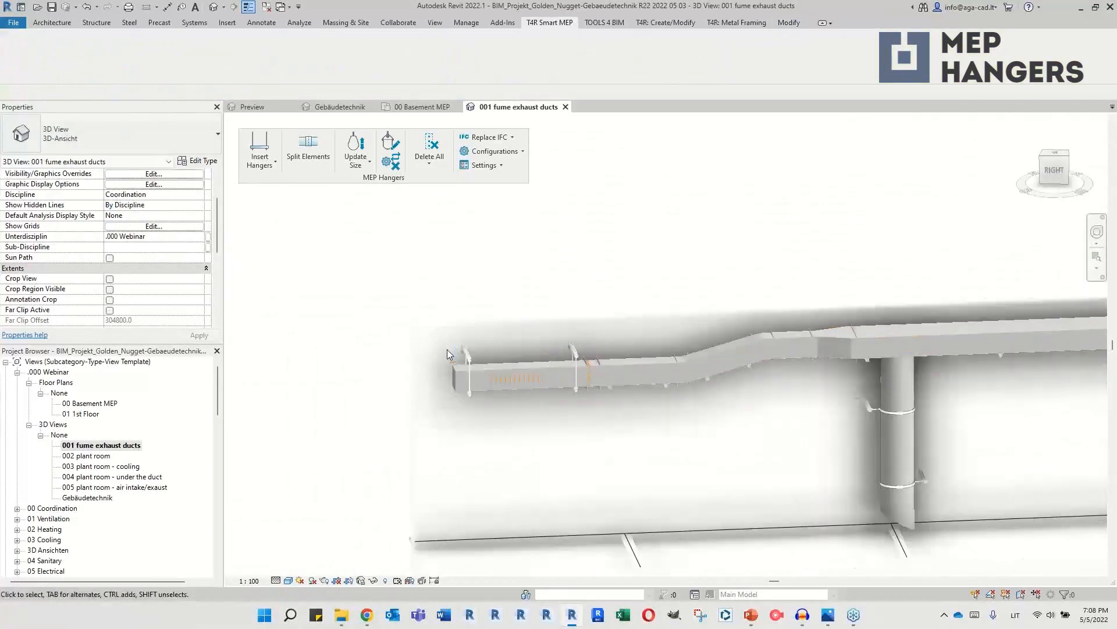
scroll(447, 352, "up", 5)
left_click(485, 341)
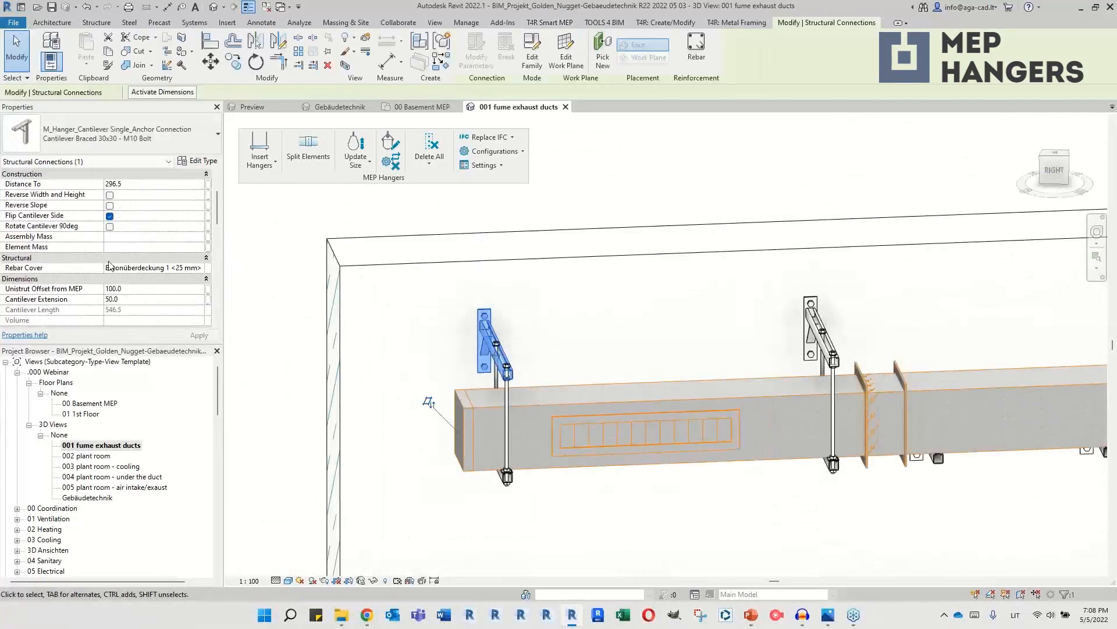
left_click(109, 227)
left_click(380, 348)
Step: Set the Clamp Offset from Cantilever of the first round riser's upper hanger to 20
scroll(379, 348, "down", 3)
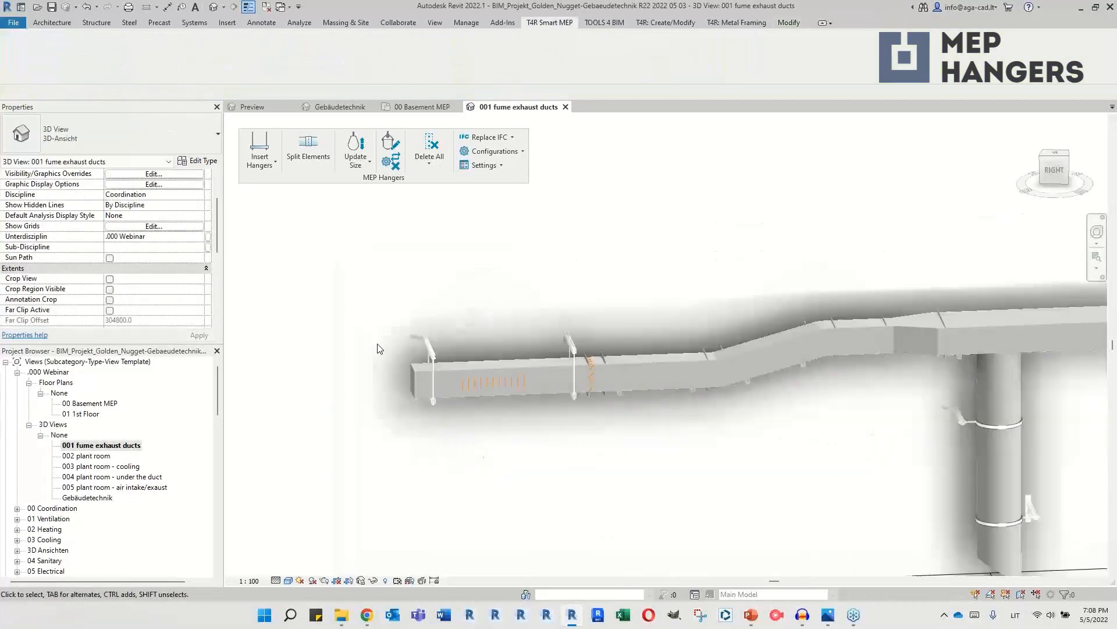
scroll(378, 344, "down", 1)
middle_click_drag(886, 510, 576, 472)
scroll(640, 457, "up", 5)
middle_click_drag(630, 444, 697, 473)
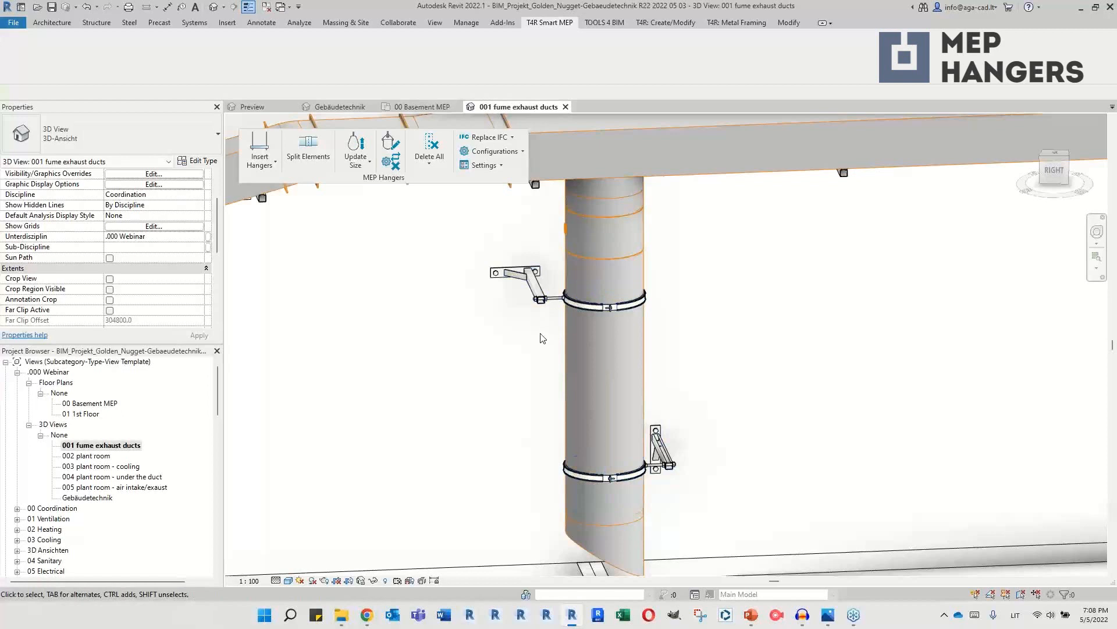
left_click(538, 291)
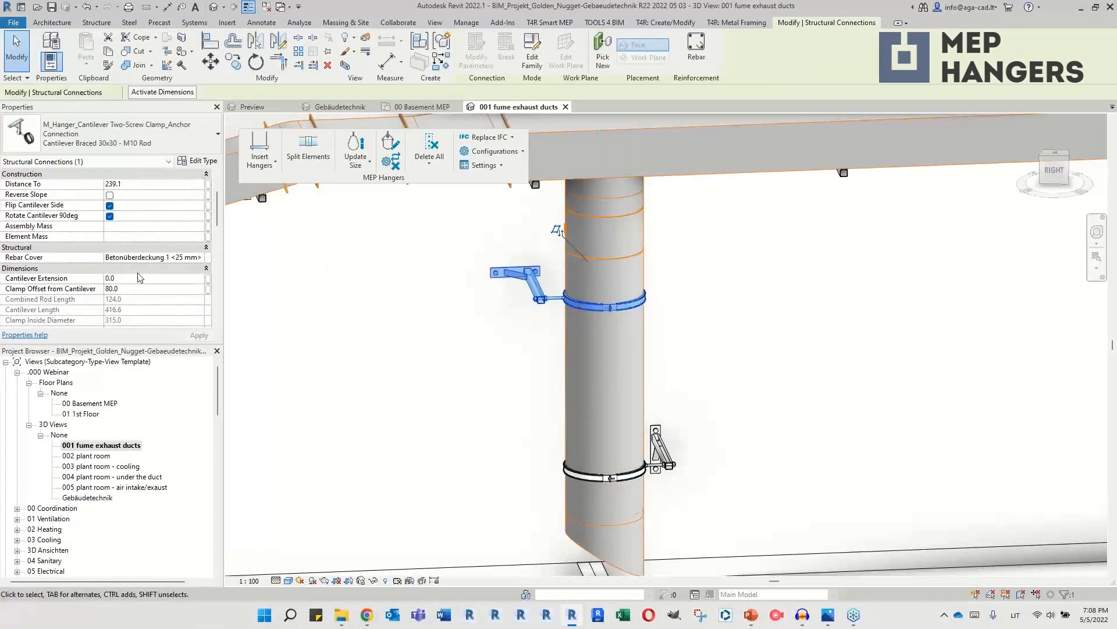
left_click(140, 290)
type("20")
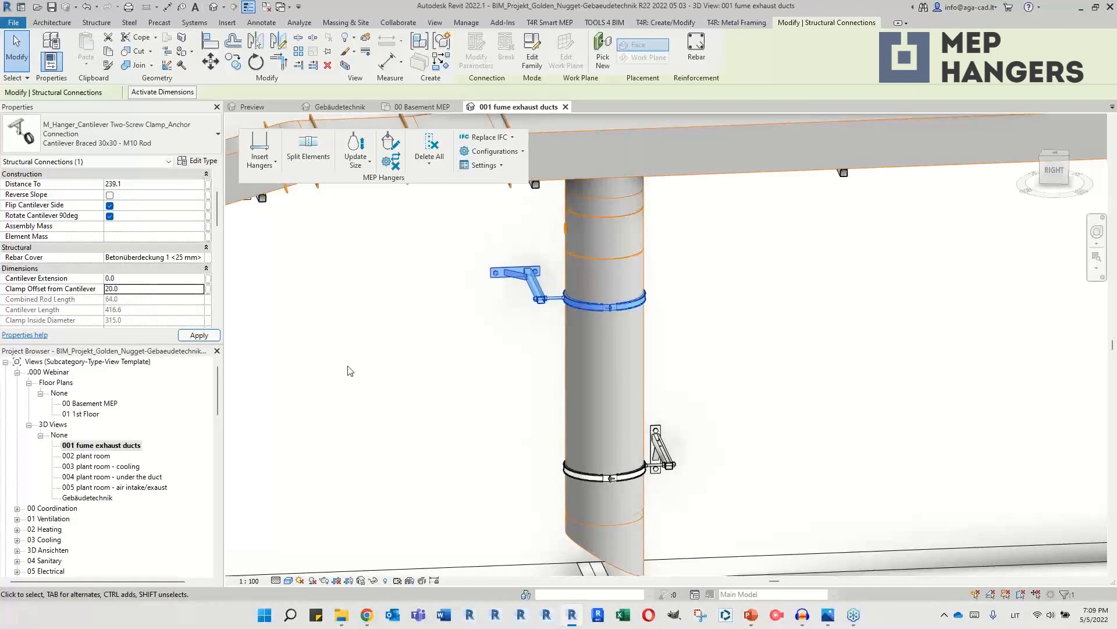
left_click(348, 367)
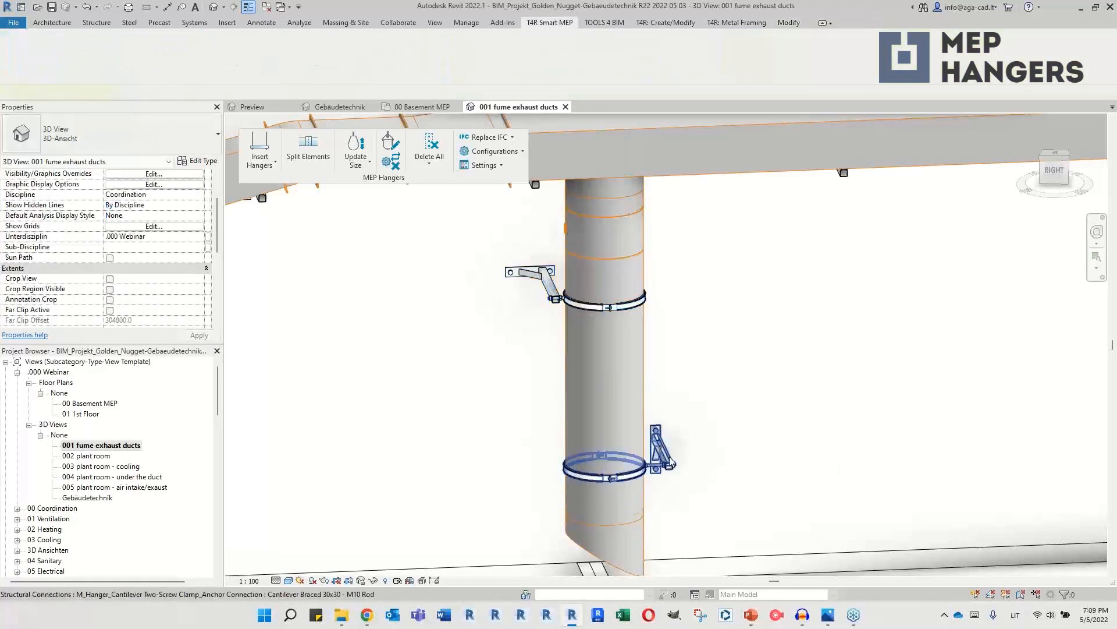
Step: Set the Clamp Offset from Cantilever of the first round riser's lower hanger to 200
left_click(670, 462)
left_click(150, 288)
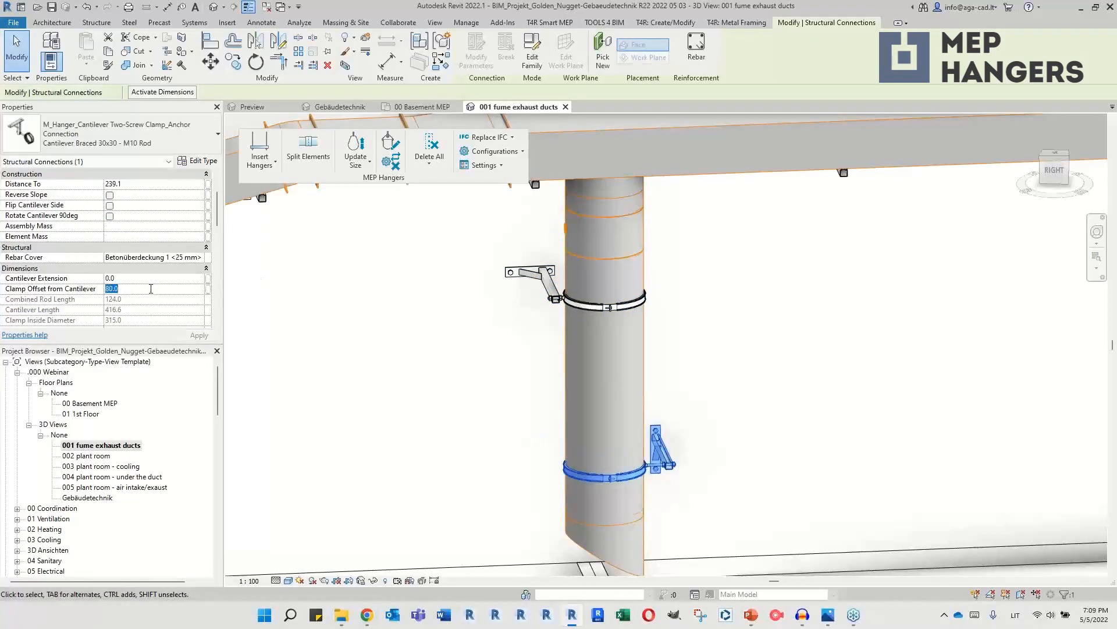
type("200")
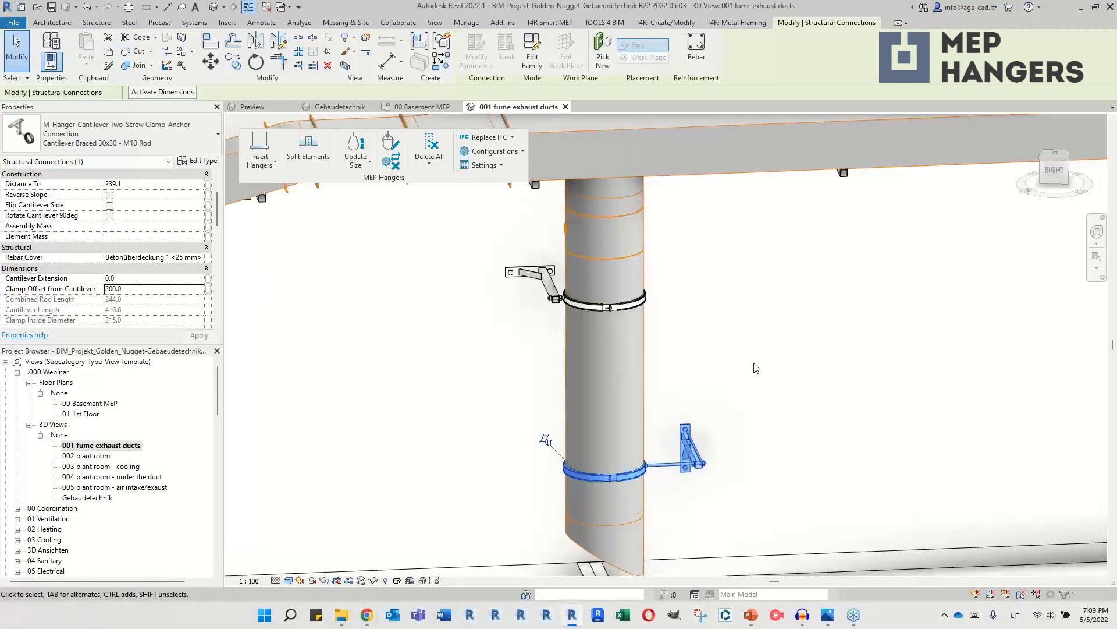
left_click(755, 368)
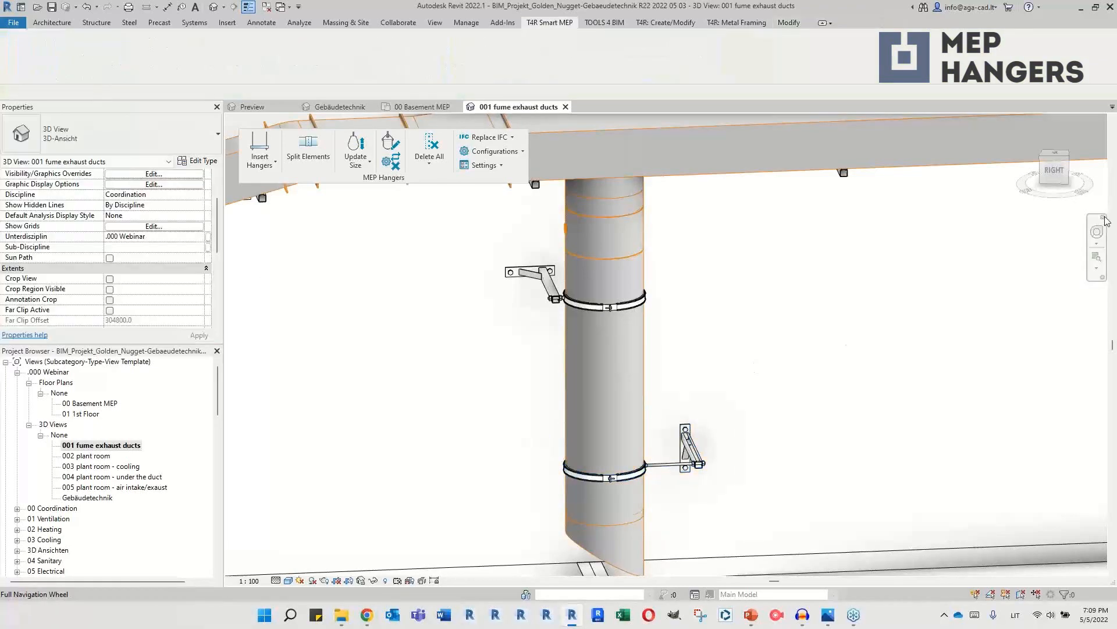
Step: Open the floor plan 00 Basement MEP and examine the plant room area
scroll(823, 348, "down", 5)
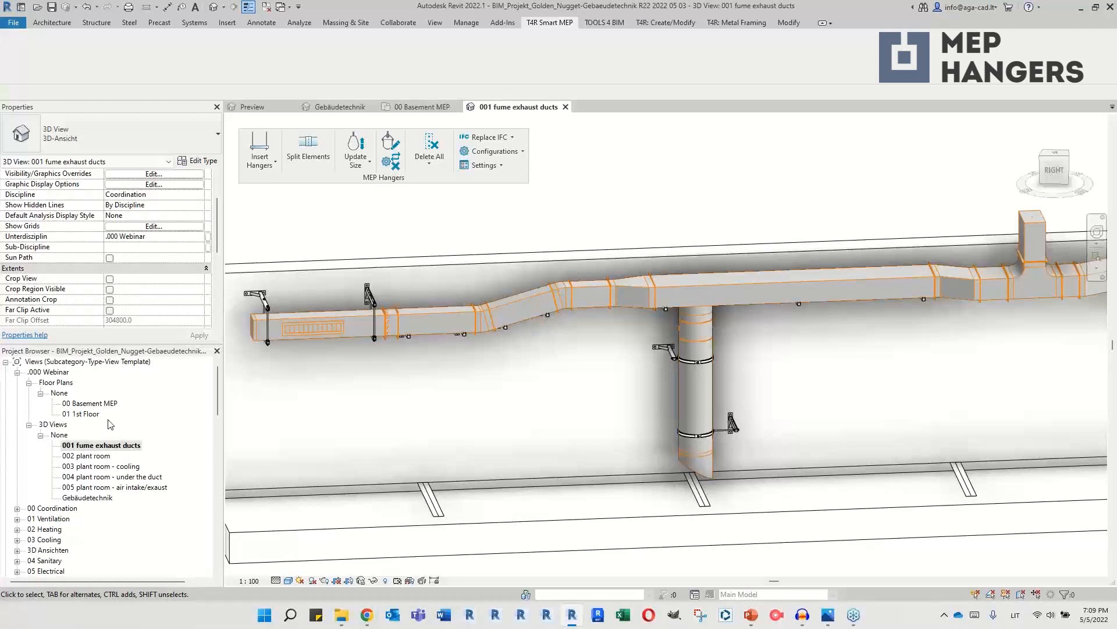
double_click(98, 404)
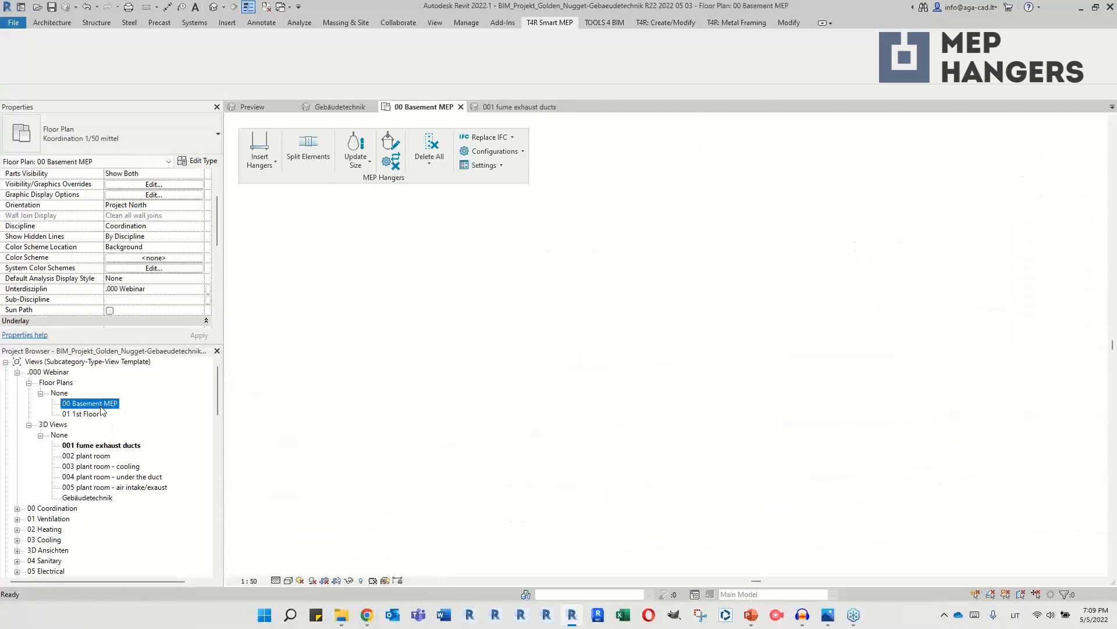
scroll(603, 307, "up", 6)
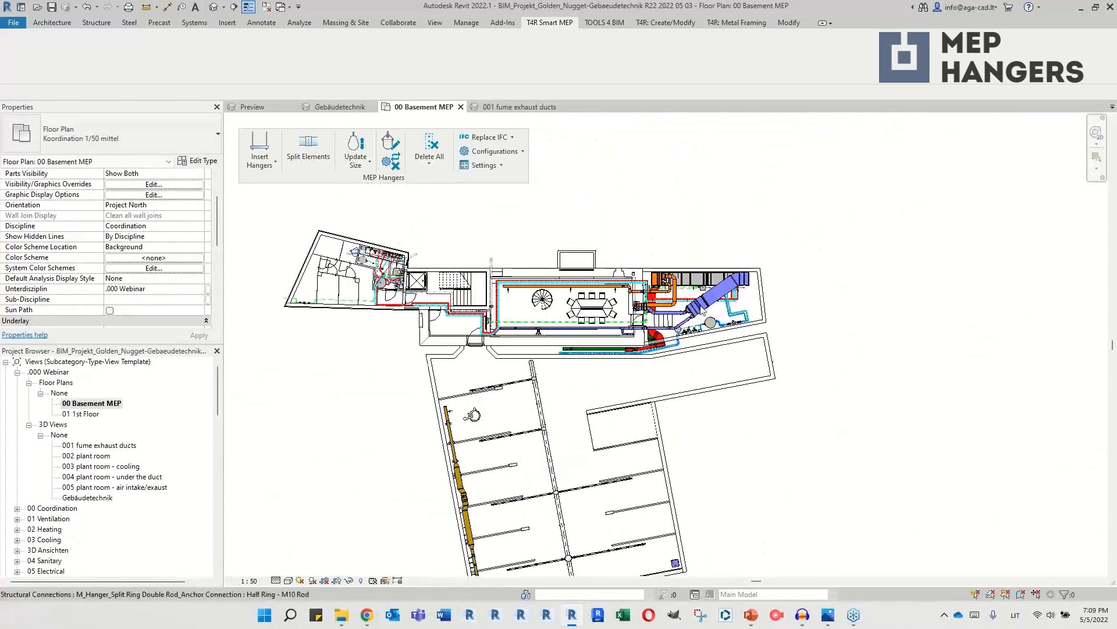
scroll(603, 307, "down", 2)
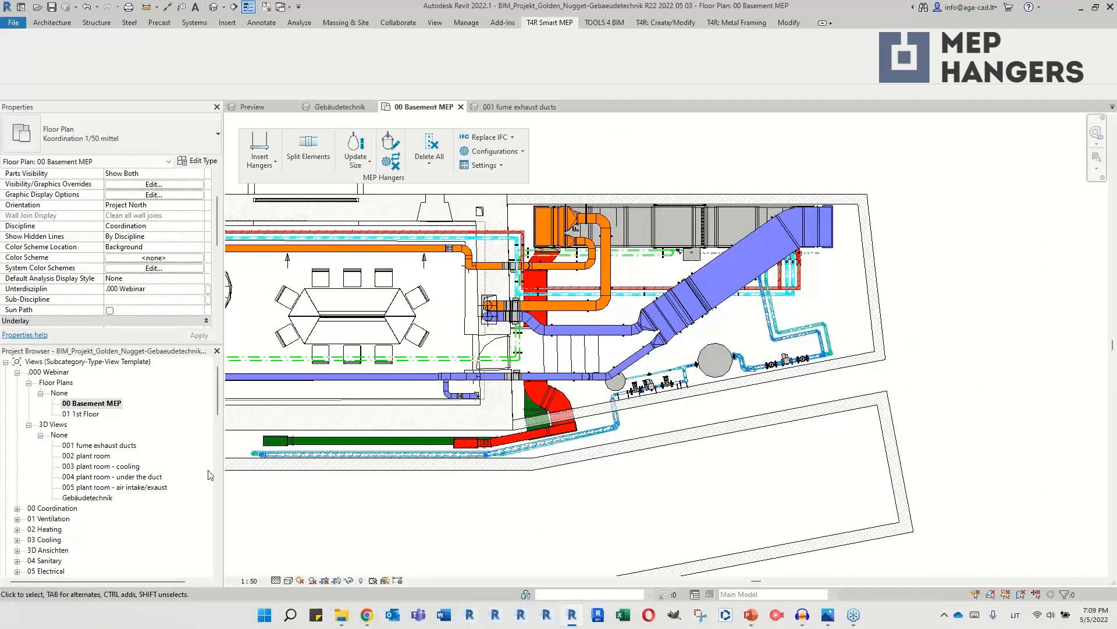
Step: Open the 3D view 002 plant room and examine its ducts and the cooling pipework around the tanks
double_click(81, 456)
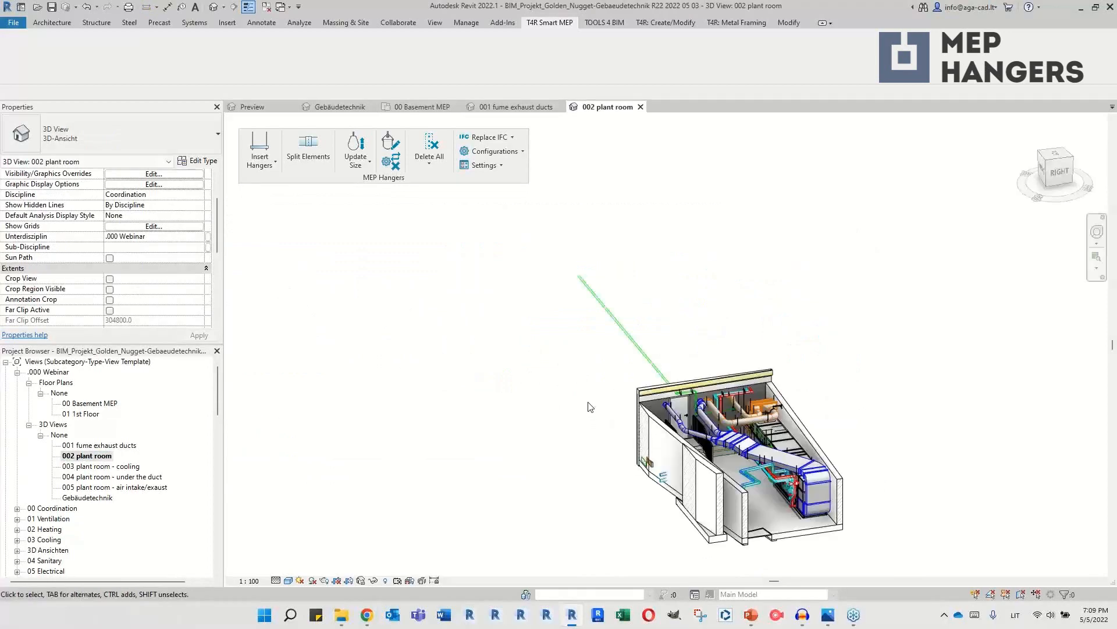
middle_click_drag(850, 517, 807, 463, "shift")
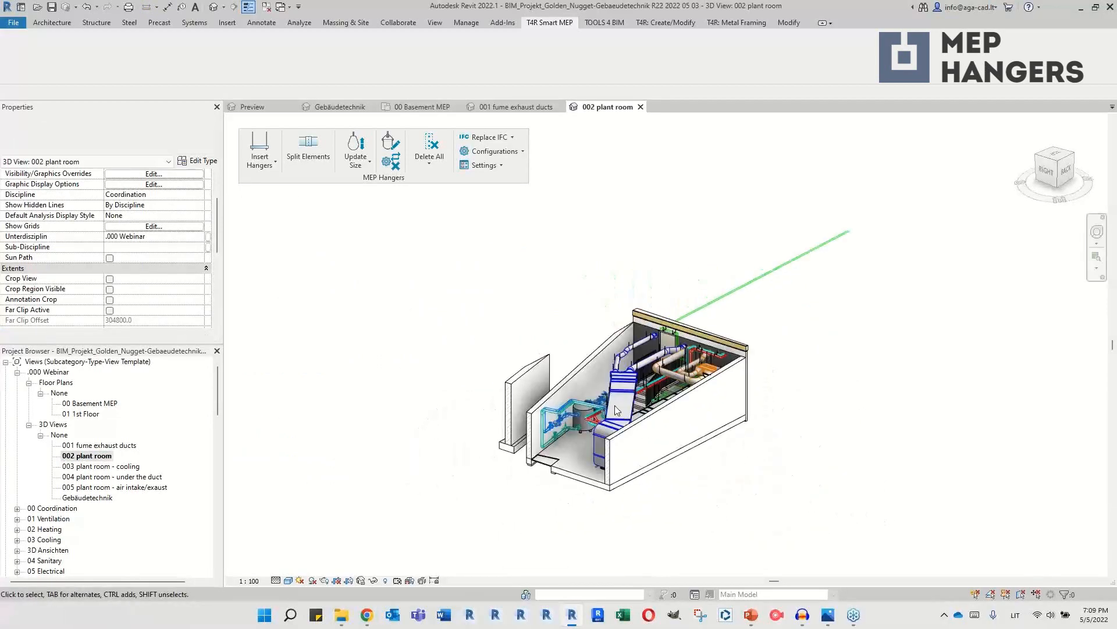
scroll(611, 405, "up", 4)
scroll(611, 401, "up", 3)
scroll(690, 324, "down", 4)
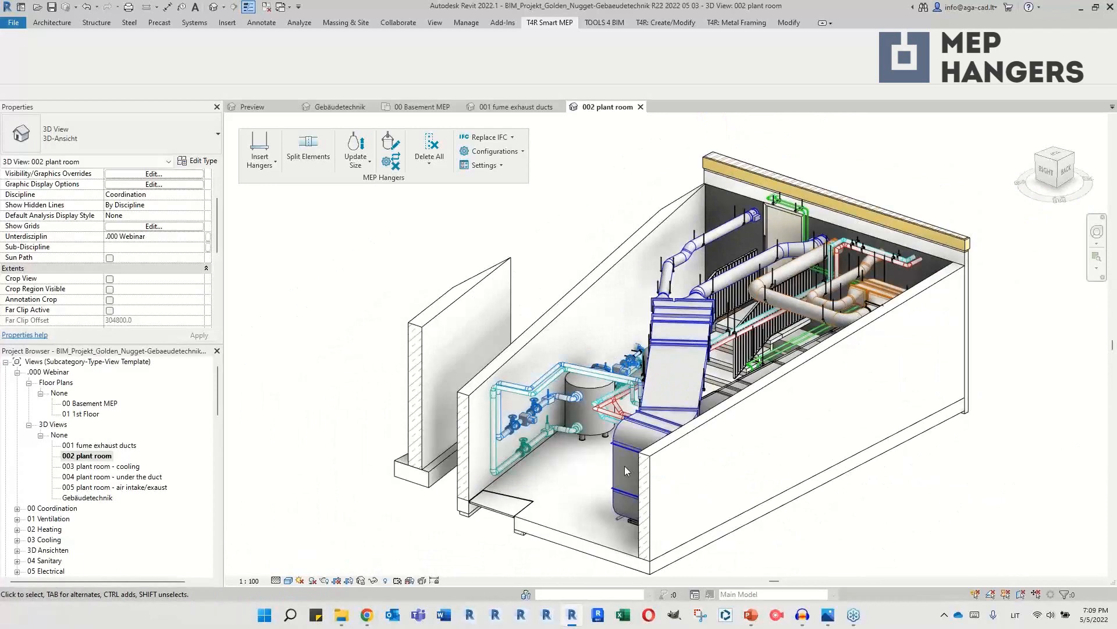
scroll(626, 471, "up", 3)
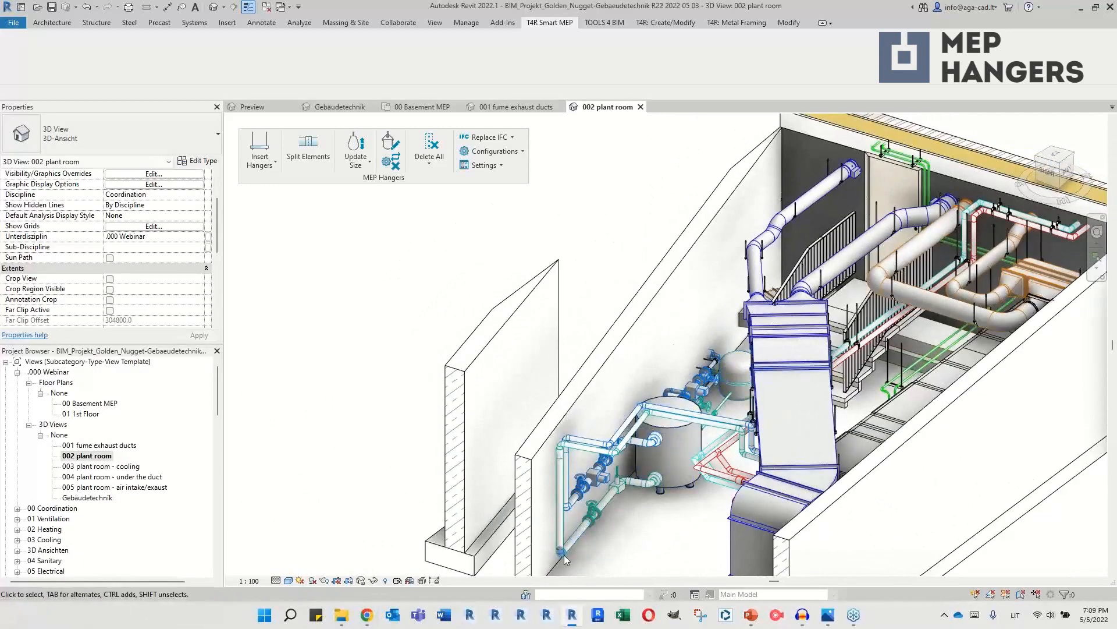
Step: In the 3D view 003 plant room - cooling, insert 000 Pipes - Wall (Search Left&Right) - SPLIT RING - Max Spacing hangers on the six pipes along the wall
double_click(114, 466)
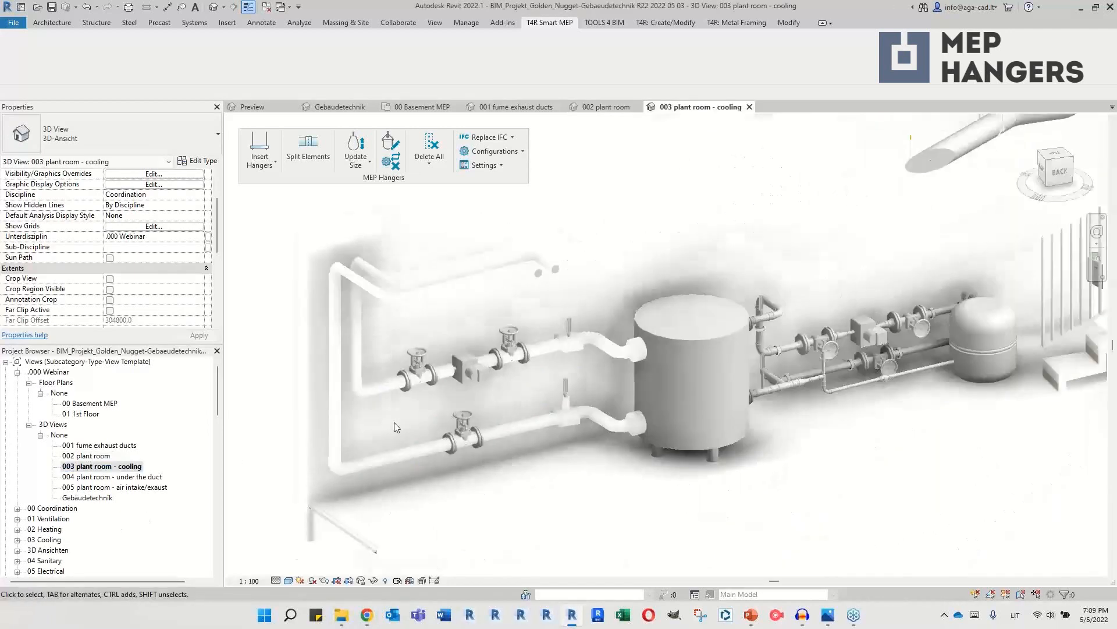
left_click(401, 468)
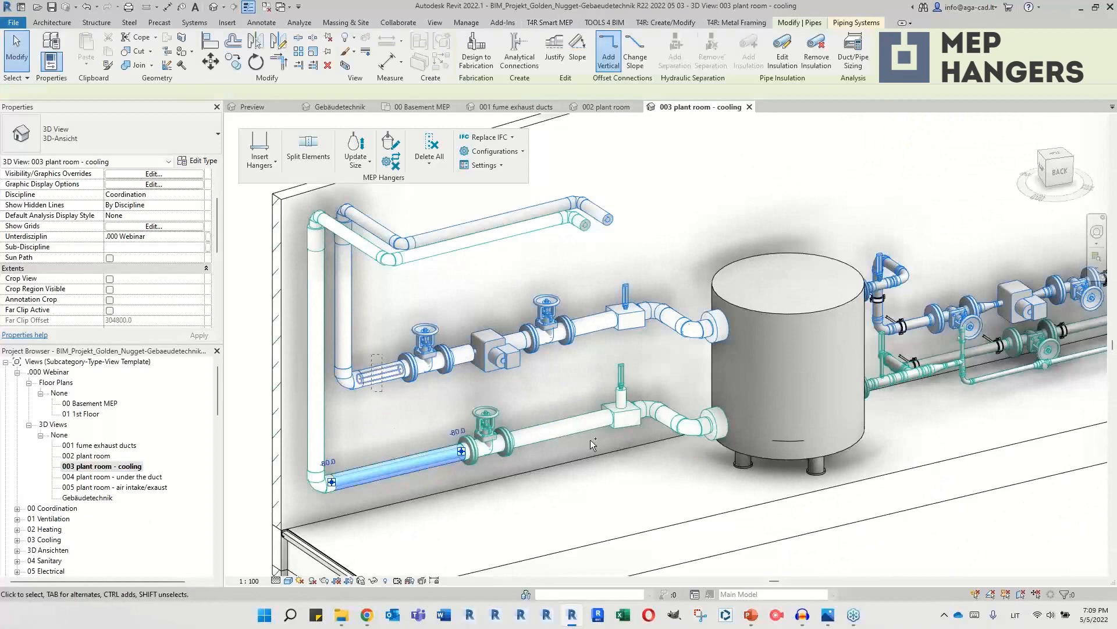
left_click(585, 422, "ctrl")
left_click(597, 324, "ctrl")
left_click(344, 291, "ctrl")
left_click(316, 292, "ctrl")
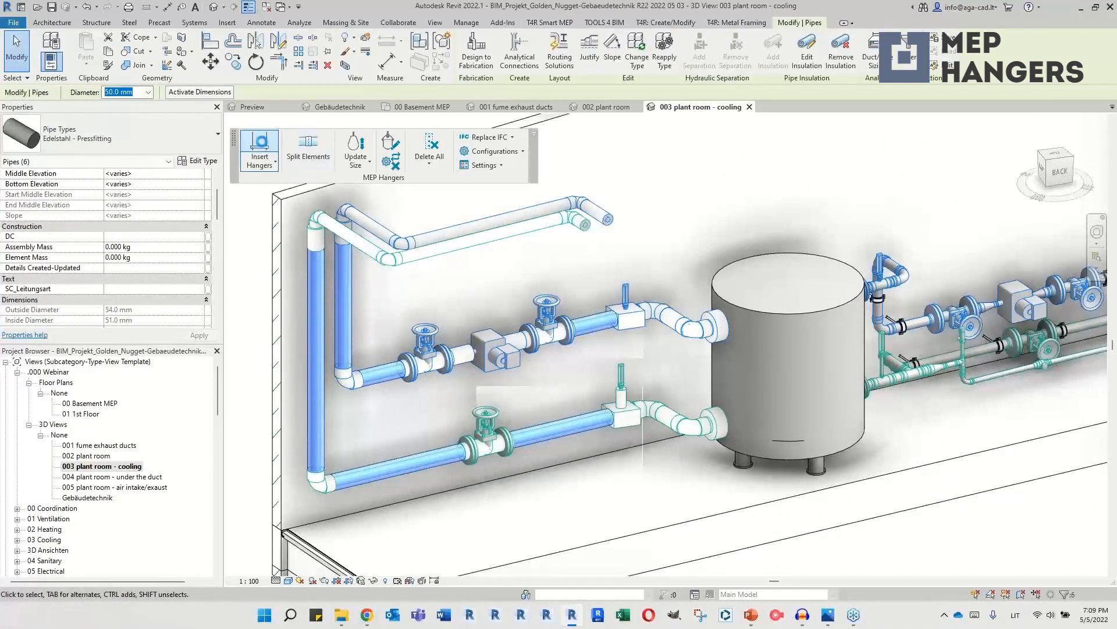
left_click(260, 150)
left_click(501, 292)
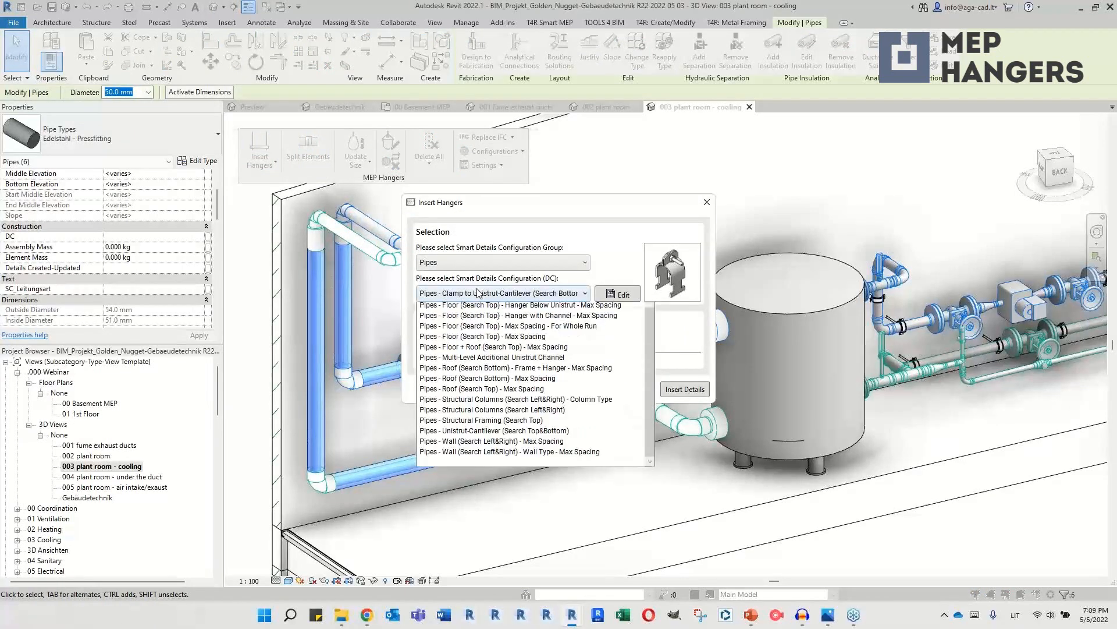
scroll(493, 319, "up", 2)
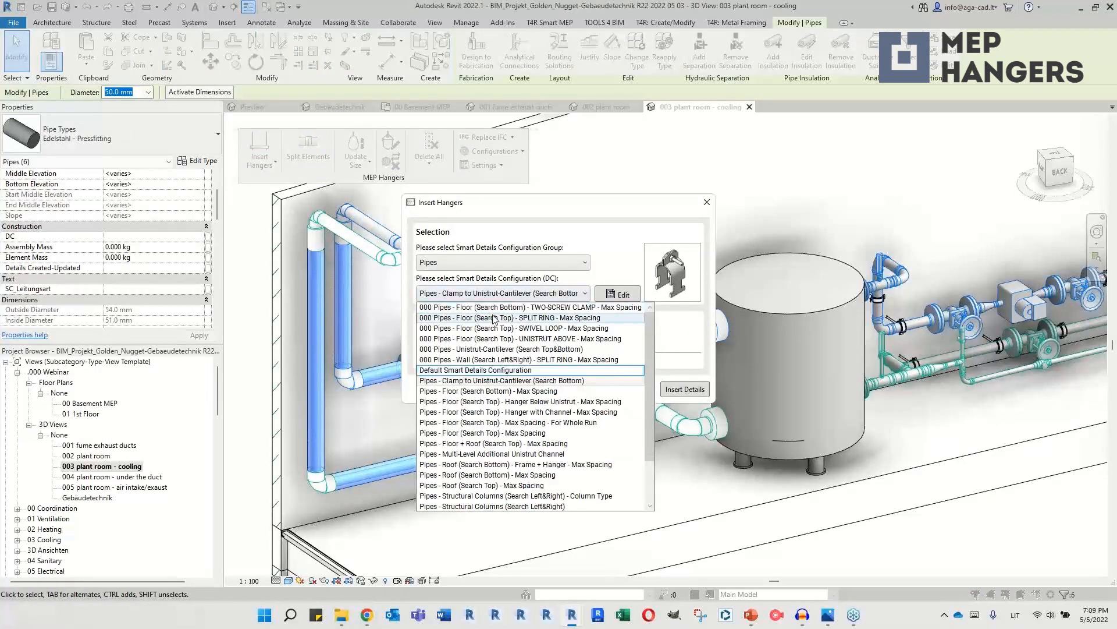
left_click(561, 359)
left_click(684, 390)
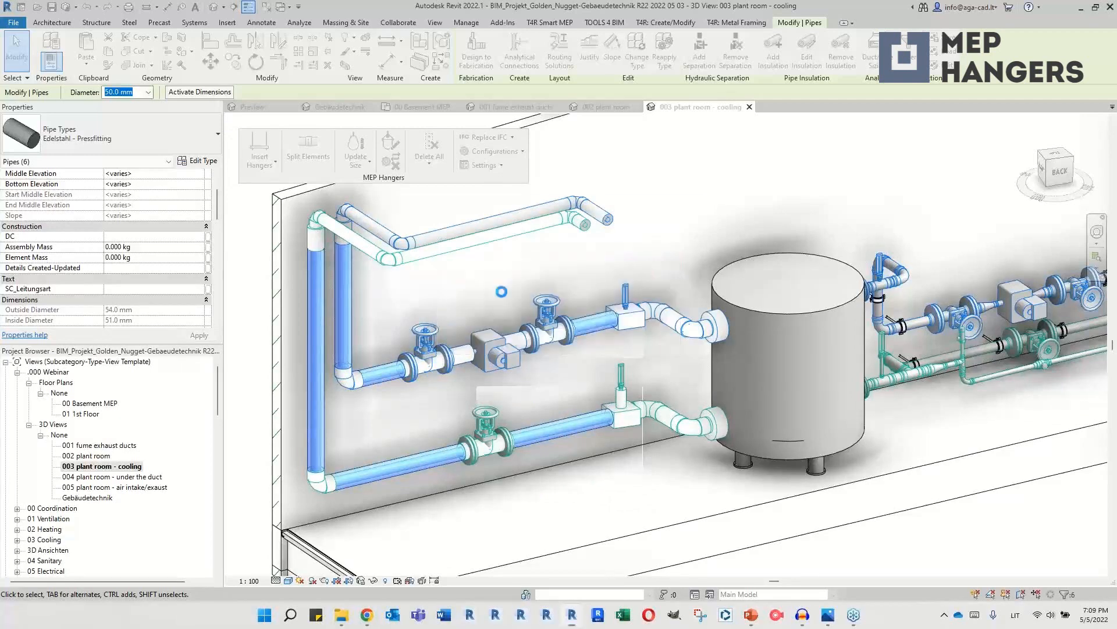
left_click(504, 297)
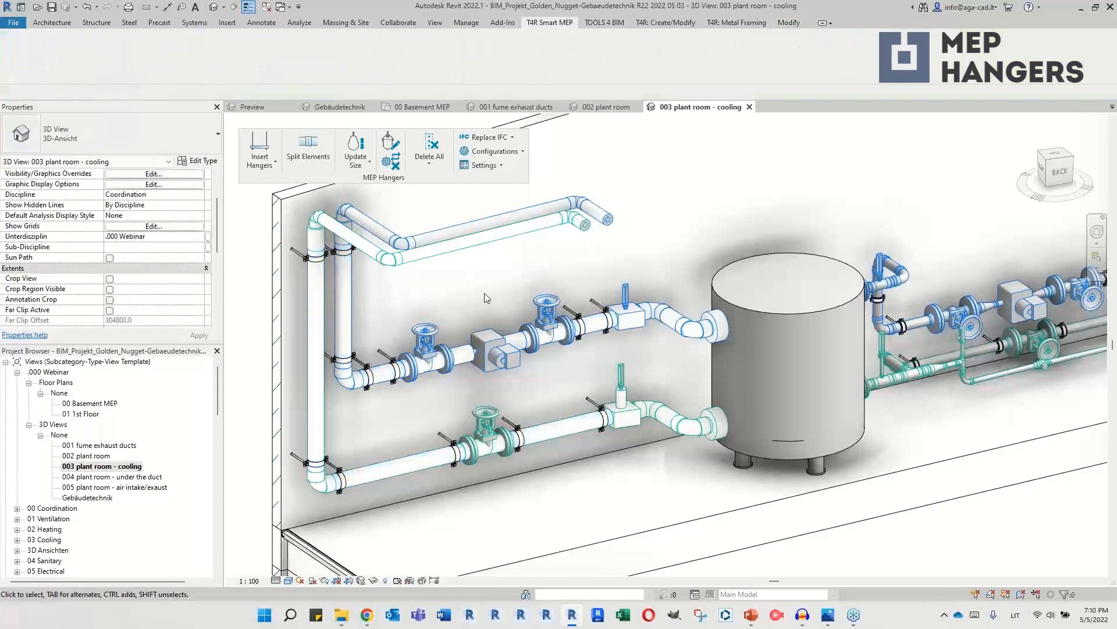
Step: Insert 000 Pipes - Floor (Search Top) - SPLIT RING - Max Spacing hangers on the two short horizontal pipes above the risers
scroll(469, 336, "up", 4)
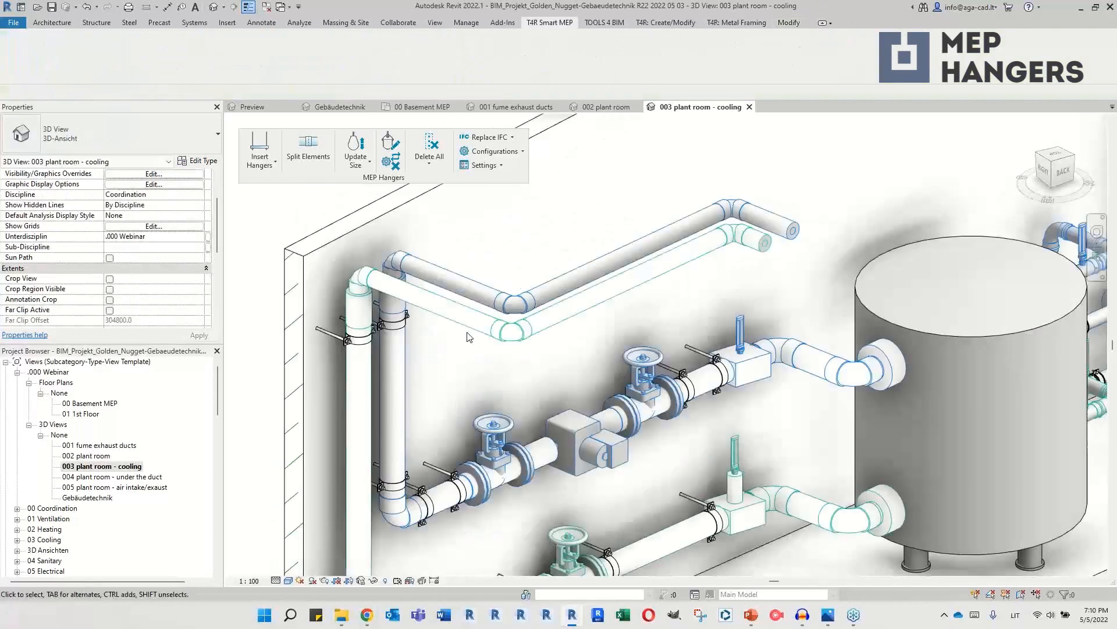
left_click_drag(467, 333, 448, 244)
left_click(271, 167)
left_click(282, 187)
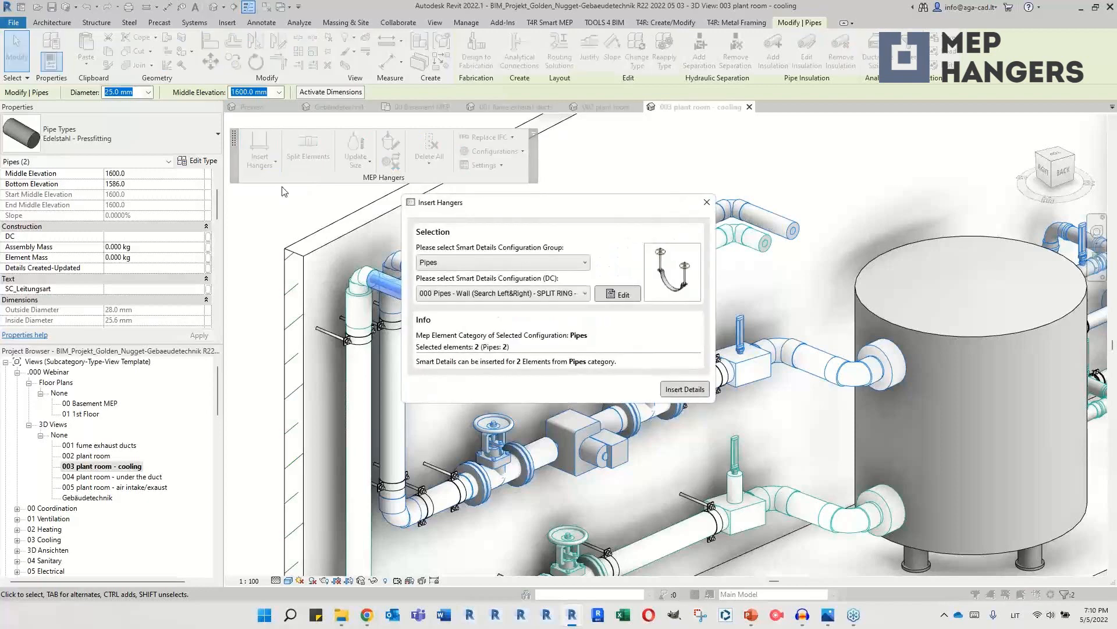
left_click(465, 263)
left_click(429, 307)
left_click(500, 293)
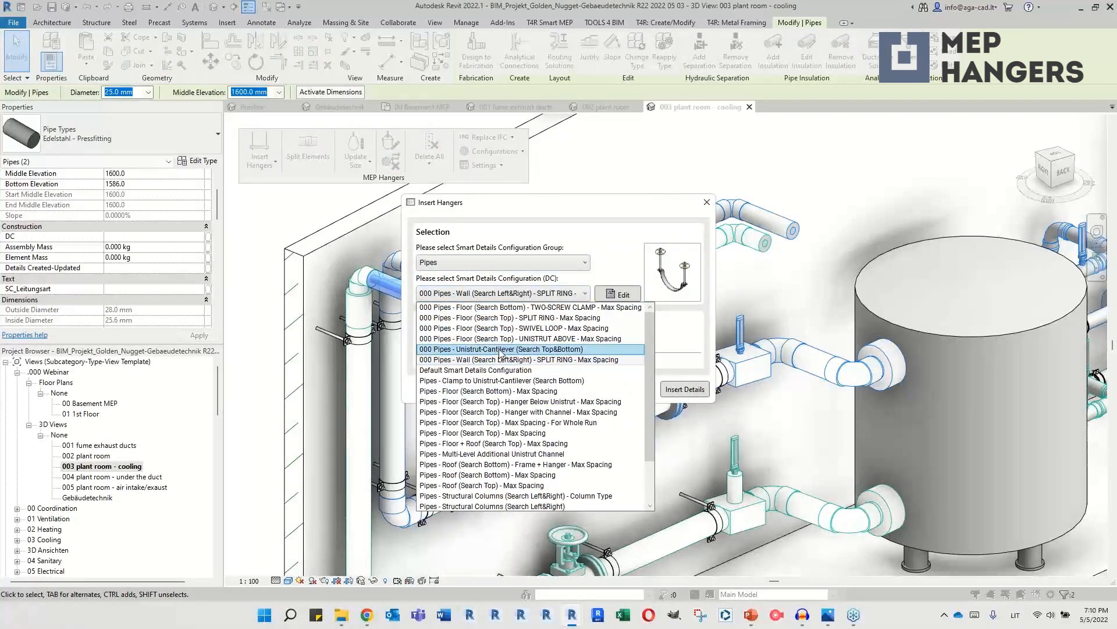
left_click(542, 318)
left_click(685, 389)
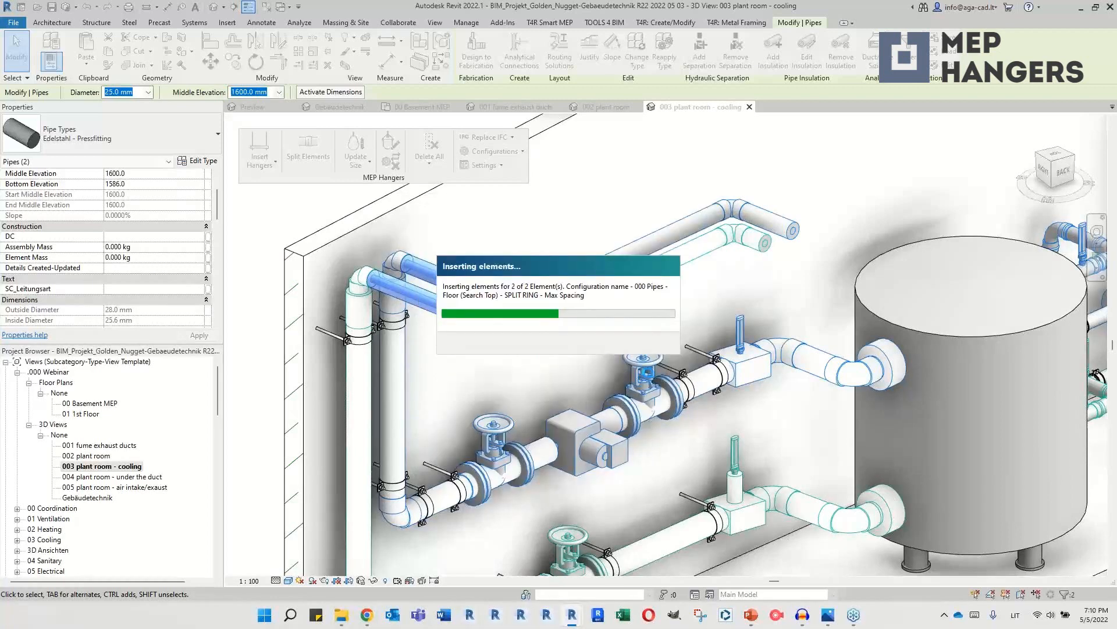
left_click(553, 342)
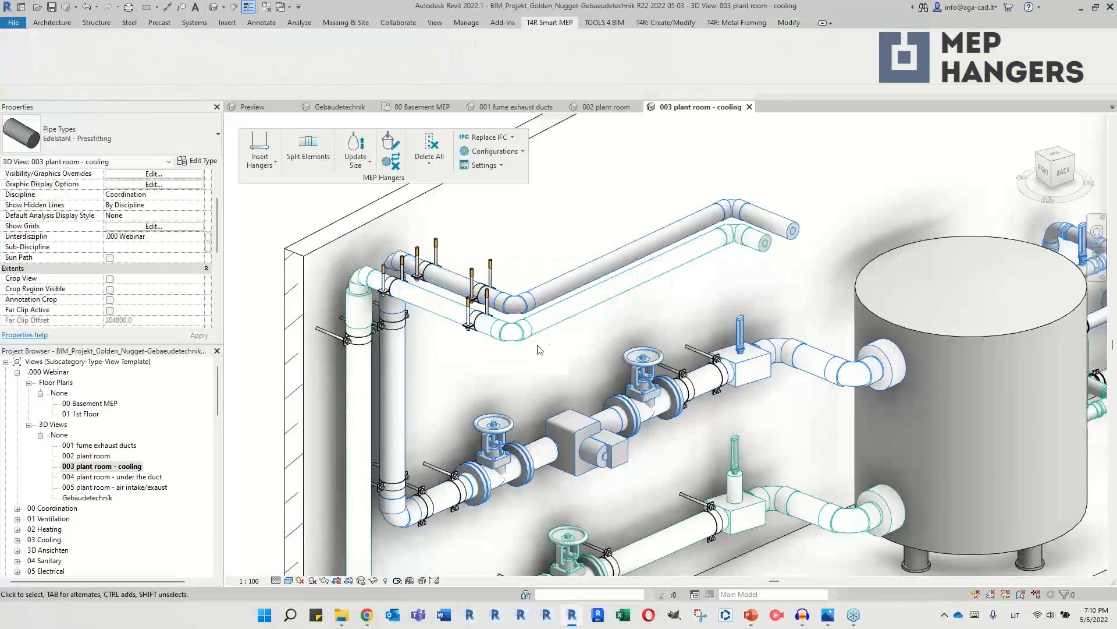
Step: Select a ceiling-mounted hanger together with a wall-mounted riser hanger to compare their family and type
scroll(530, 273, "up", 3)
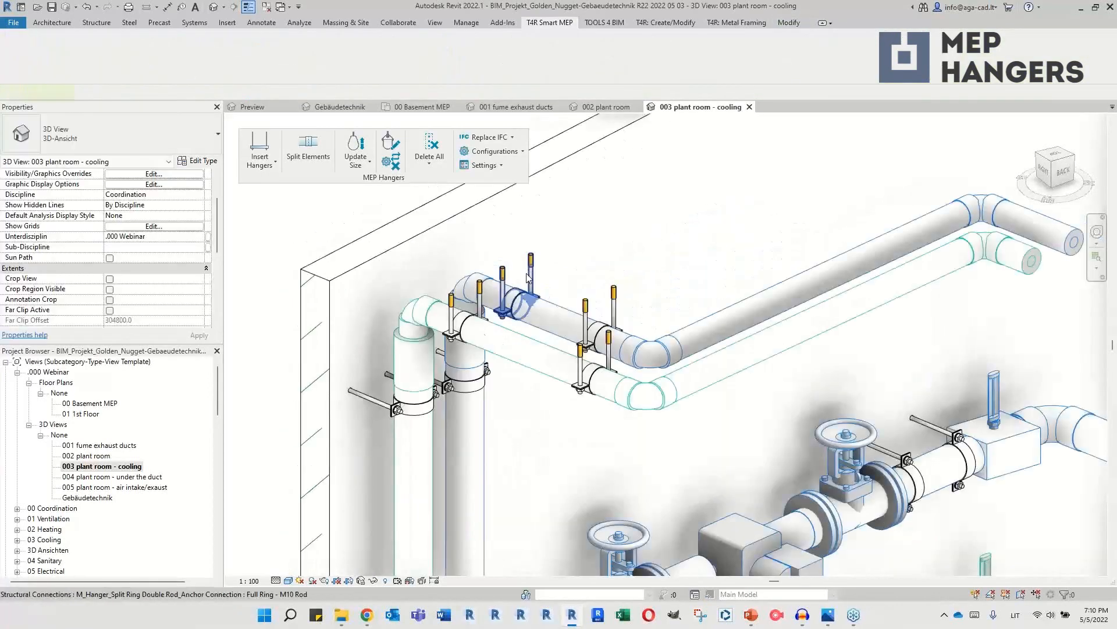
left_click(529, 274)
left_click(386, 406, "ctrl")
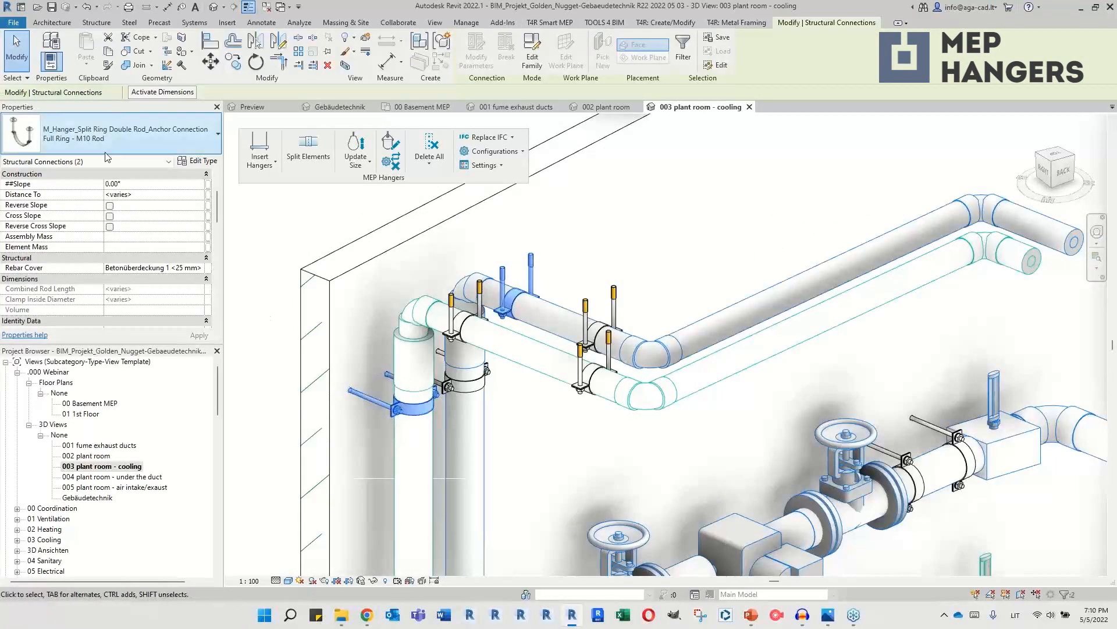
left_click(520, 423)
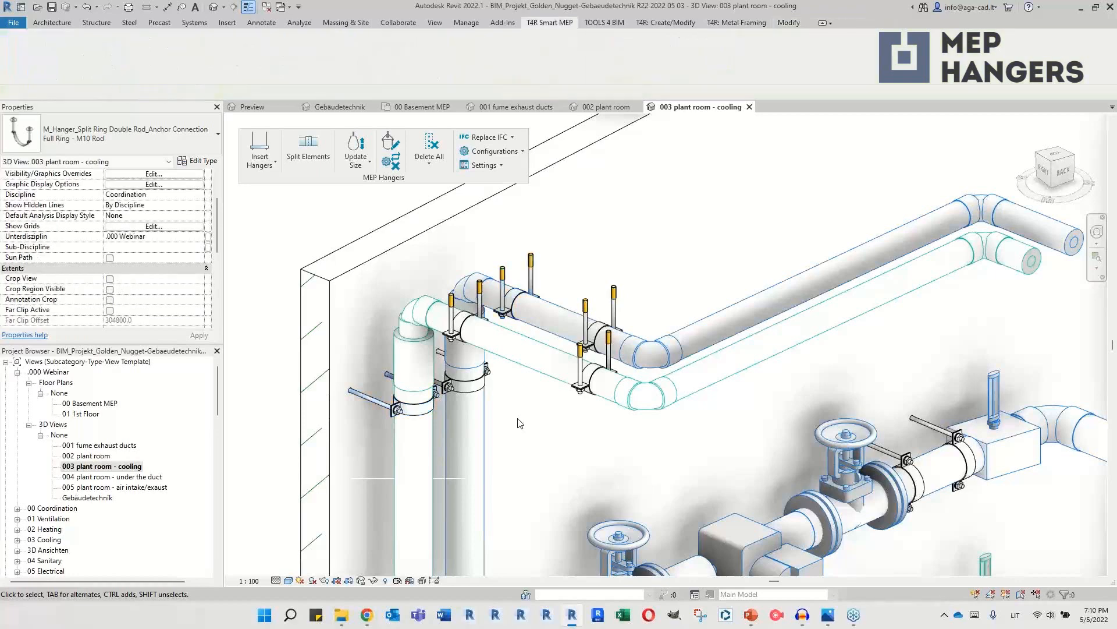
Step: Change the rear pipe's first ceiling hanger to the Half Ring - M8 Rod type of M_Hanger_Split Ring Double Rod_Anchor Connection
left_click(547, 272)
scroll(582, 285, "up", 3)
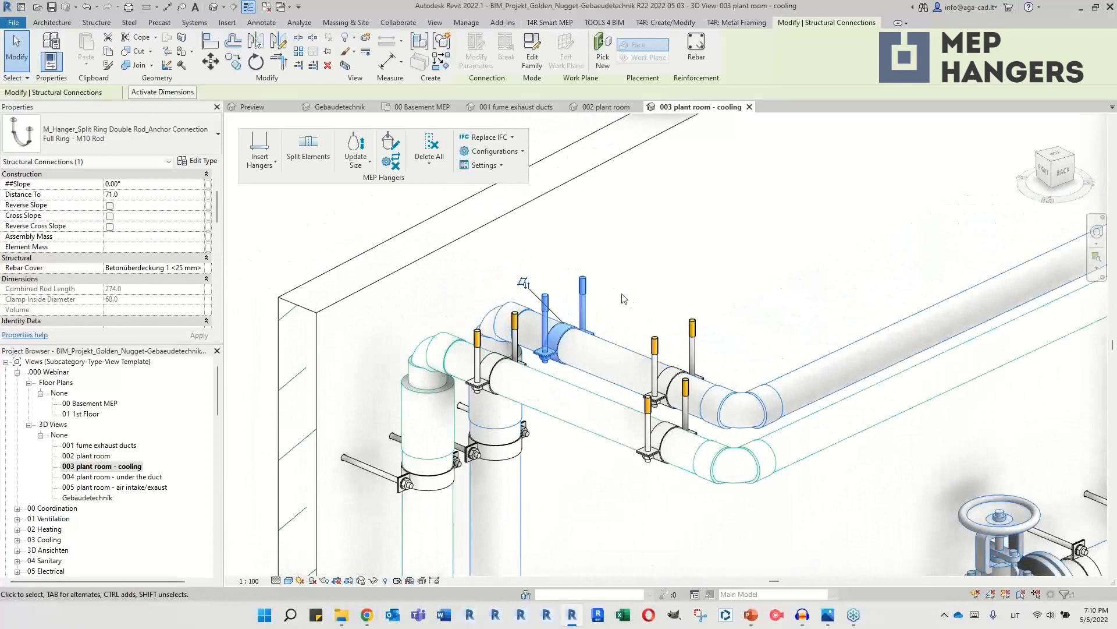
left_click(99, 138)
scroll(163, 311, "up", 2)
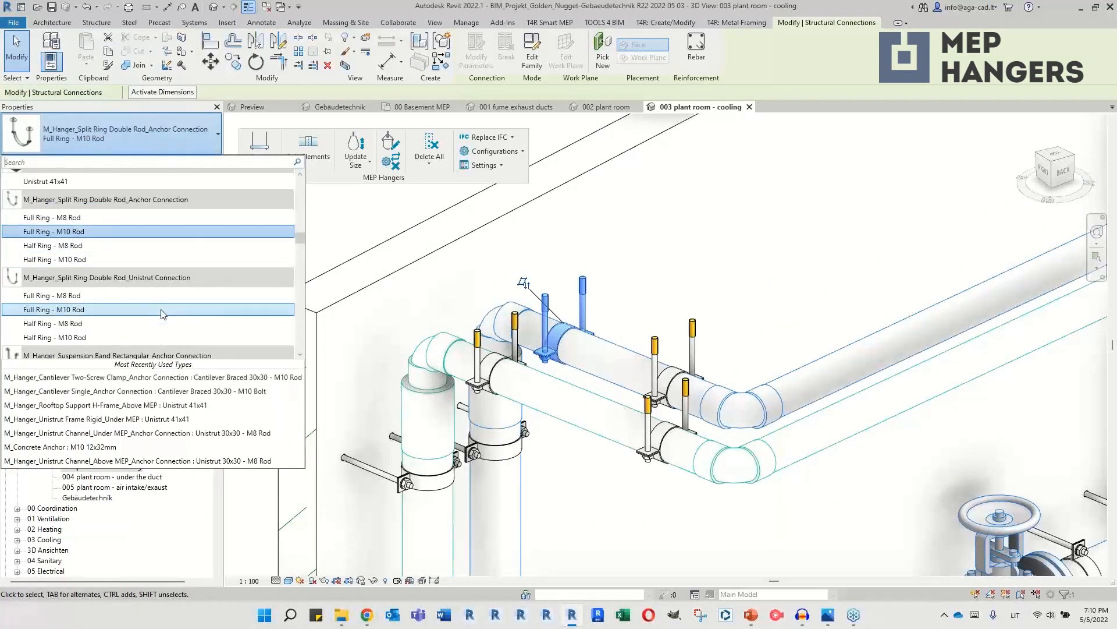
mouse_move(125, 247)
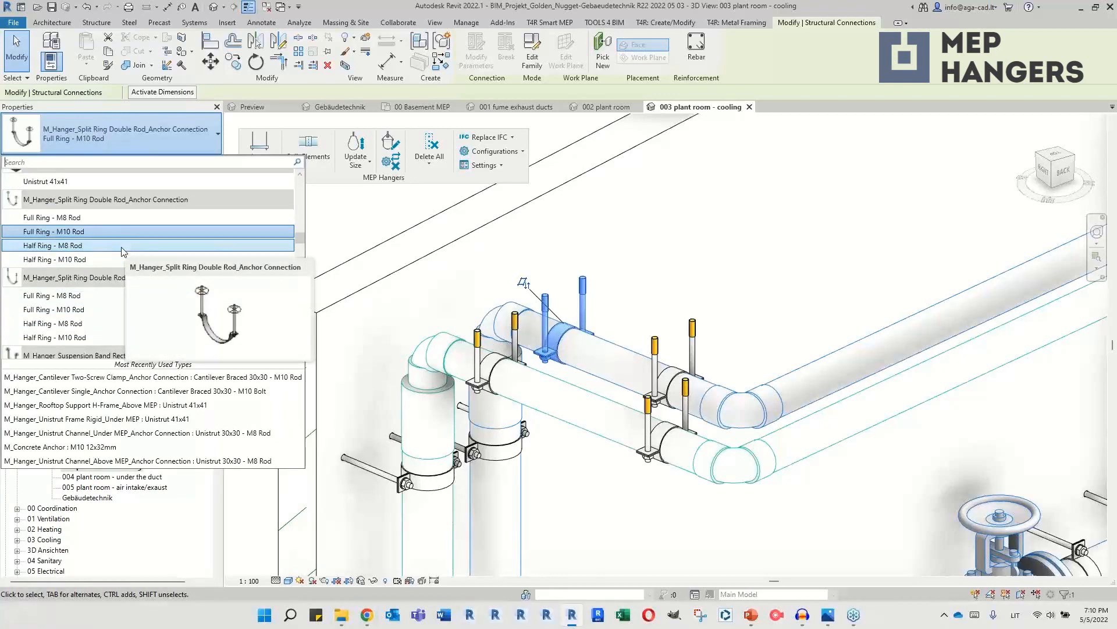
left_click(122, 247)
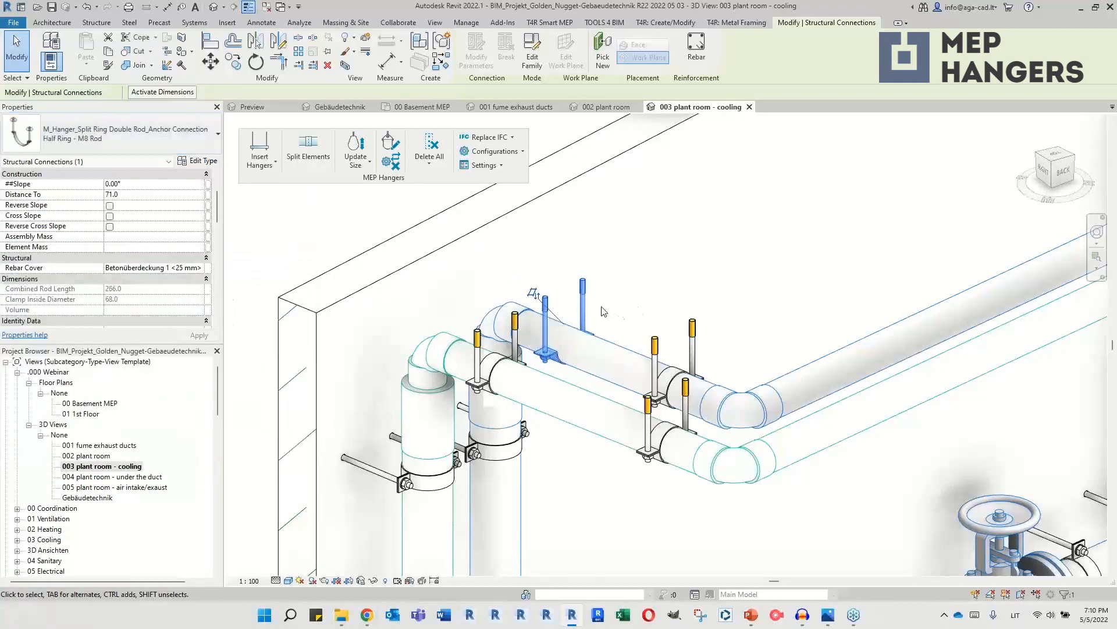
scroll(602, 311, "up", 3)
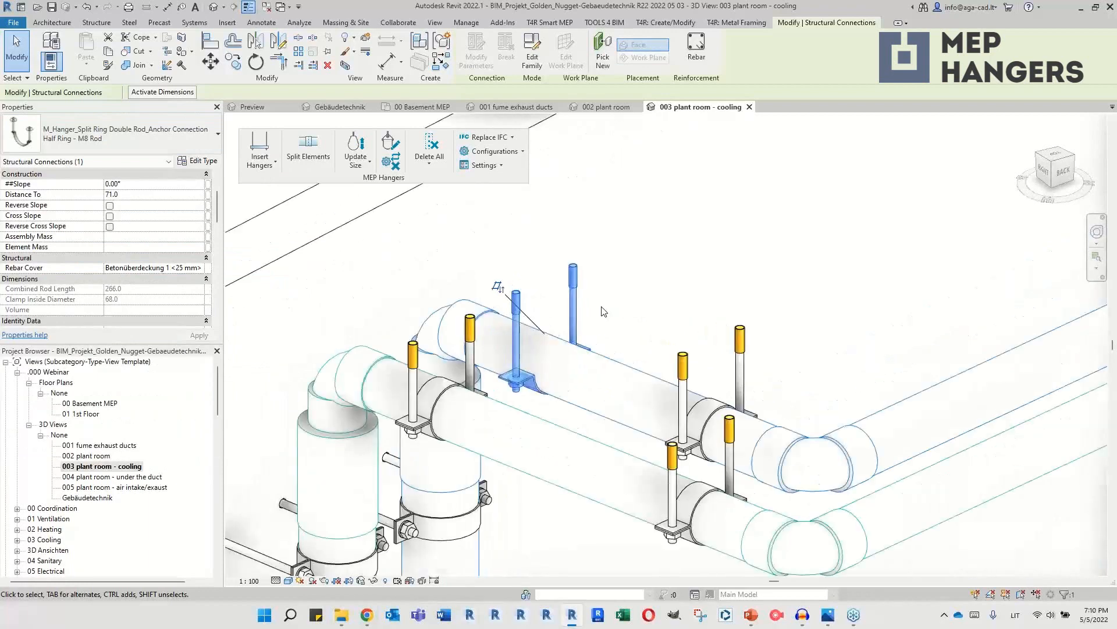
Step: Undo the hanger's type change, redo it to compare the half ring with the full ring, and undo it again
left_click(87, 9)
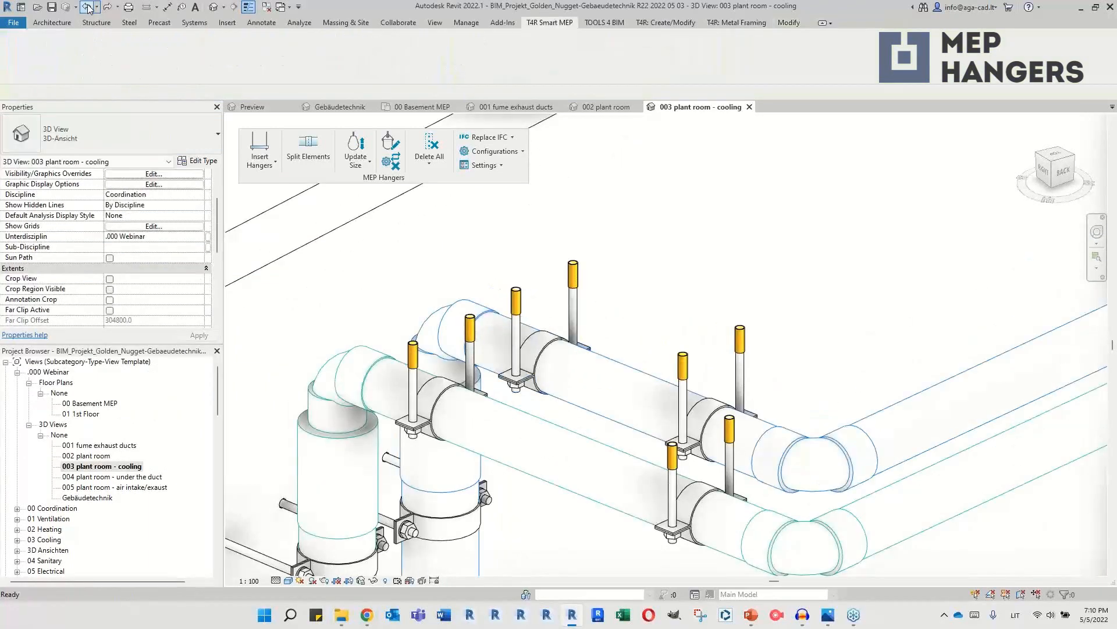
left_click(108, 9)
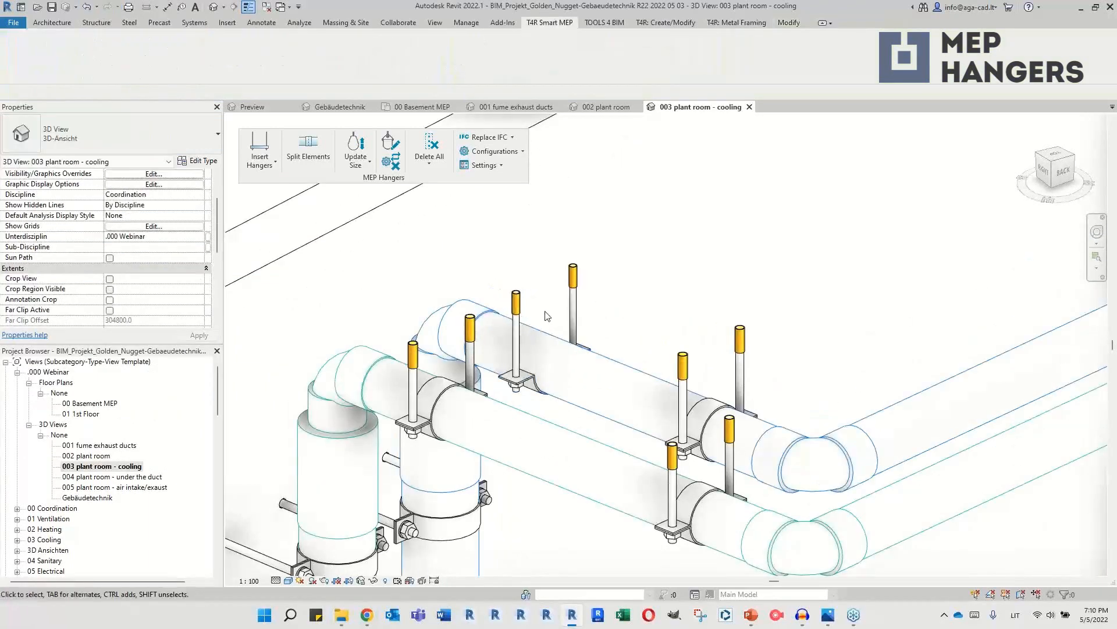
left_click(88, 9)
Step: Examine the concrete anchor and the hex nut of the rear pipe's first ceiling hanger as separate components
scroll(523, 305, "up", 2)
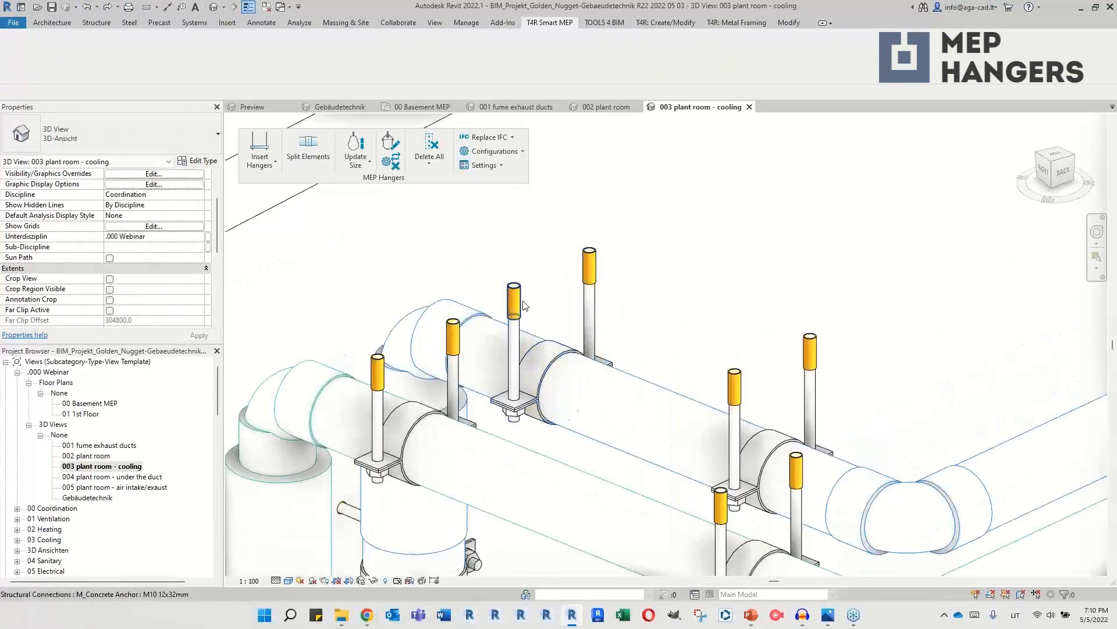
left_click(524, 302)
key("Escape")
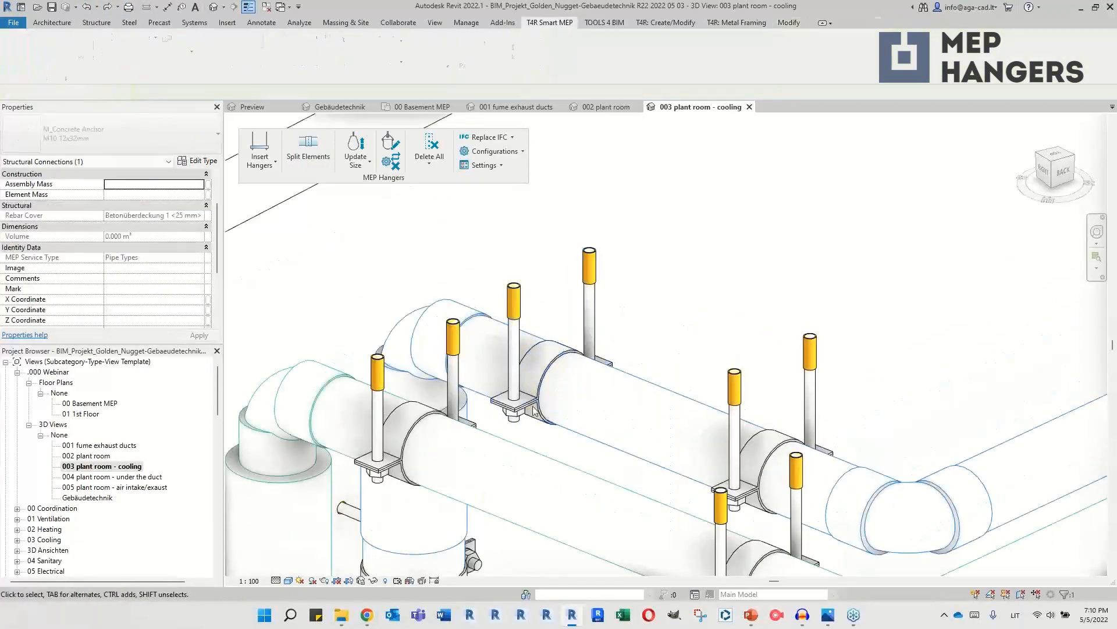
scroll(531, 451, "up", 1)
scroll(530, 452, "up", 2)
left_click(529, 400)
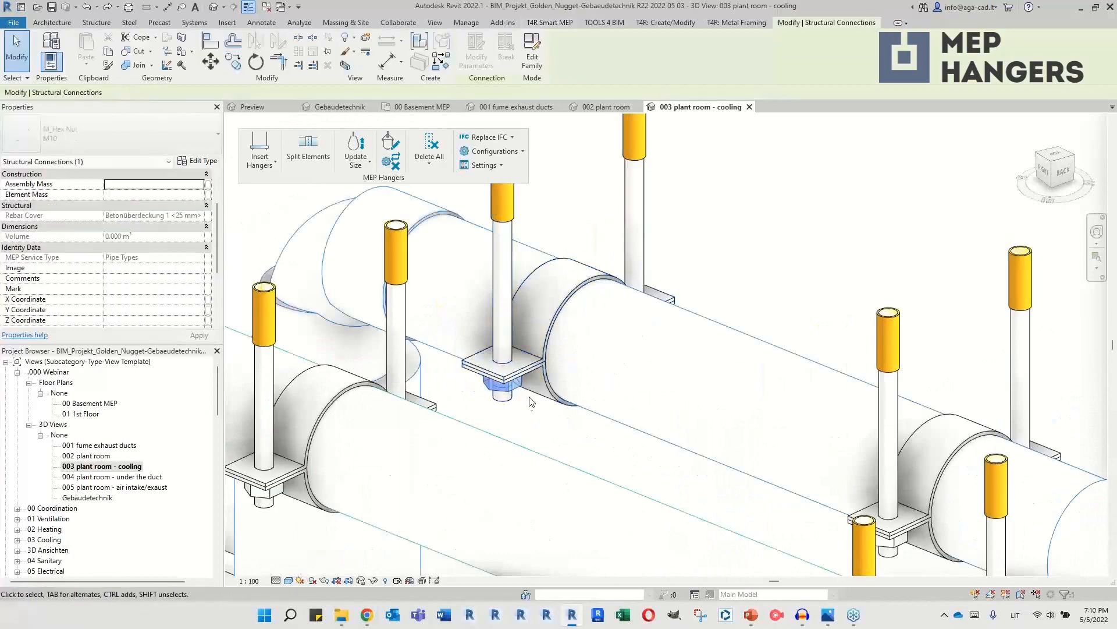
scroll(536, 419, "down", 3)
left_click(675, 273)
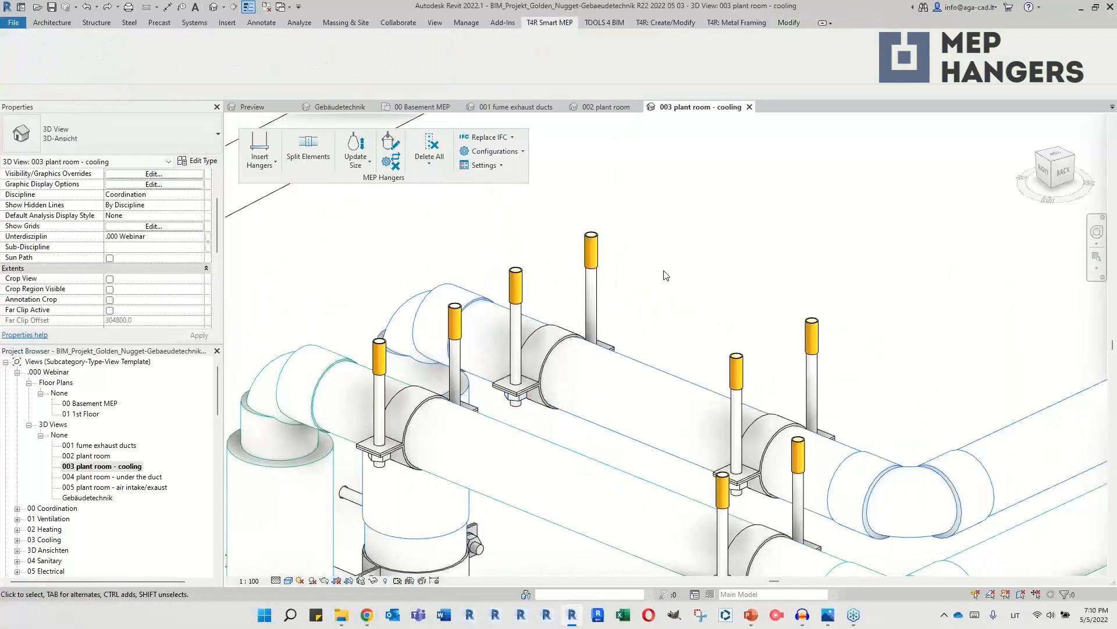
Step: Undo and redo the ceiling hanger insertion, and redo and undo the Half Ring - M8 Rod change to compare the model states
left_click(87, 9)
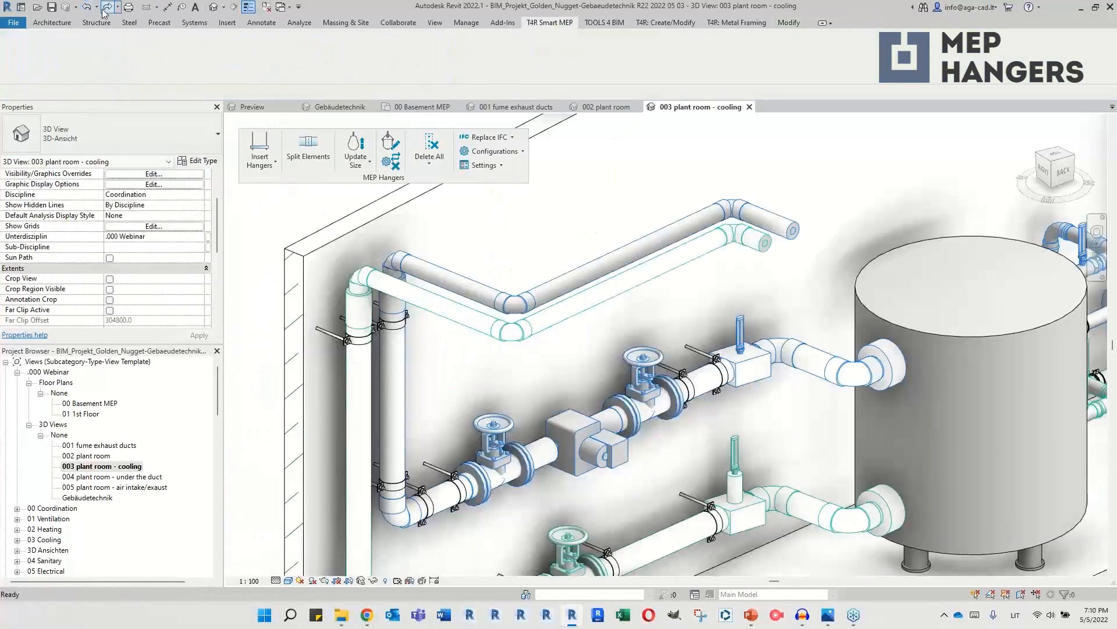
left_click(108, 8)
scroll(441, 261, "up", 5)
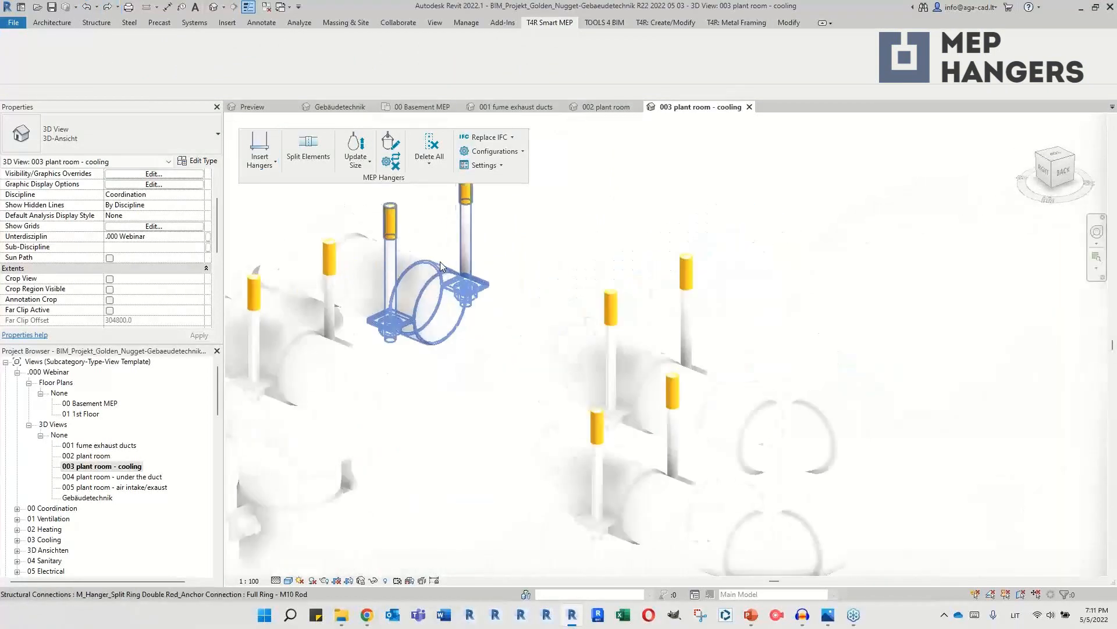
middle_click_drag(441, 261, 570, 363)
left_click(109, 9)
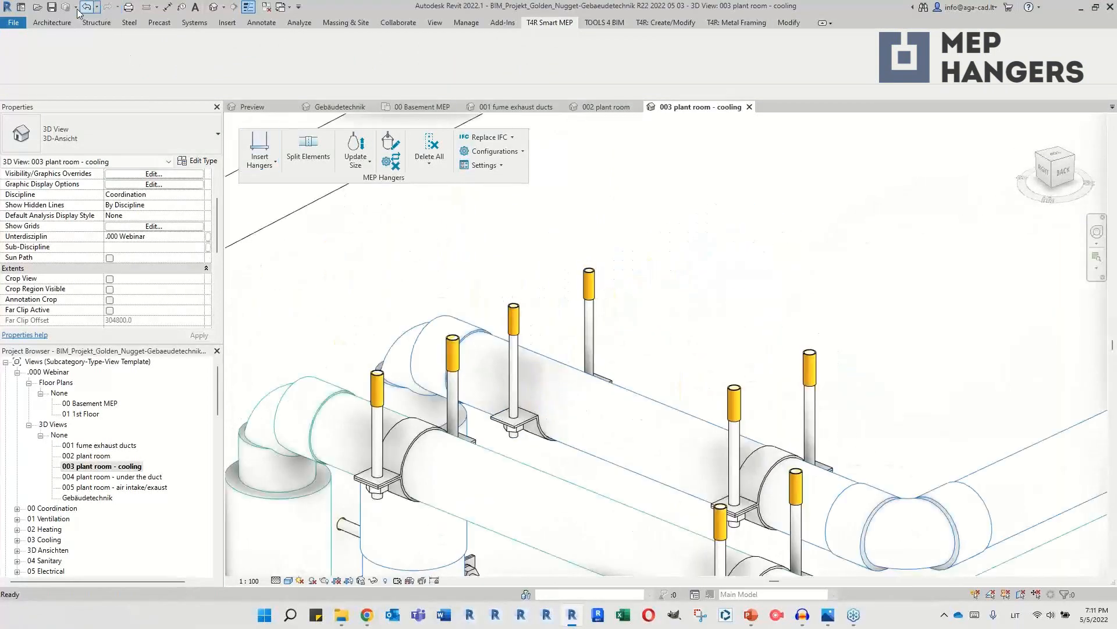
left_click(85, 8)
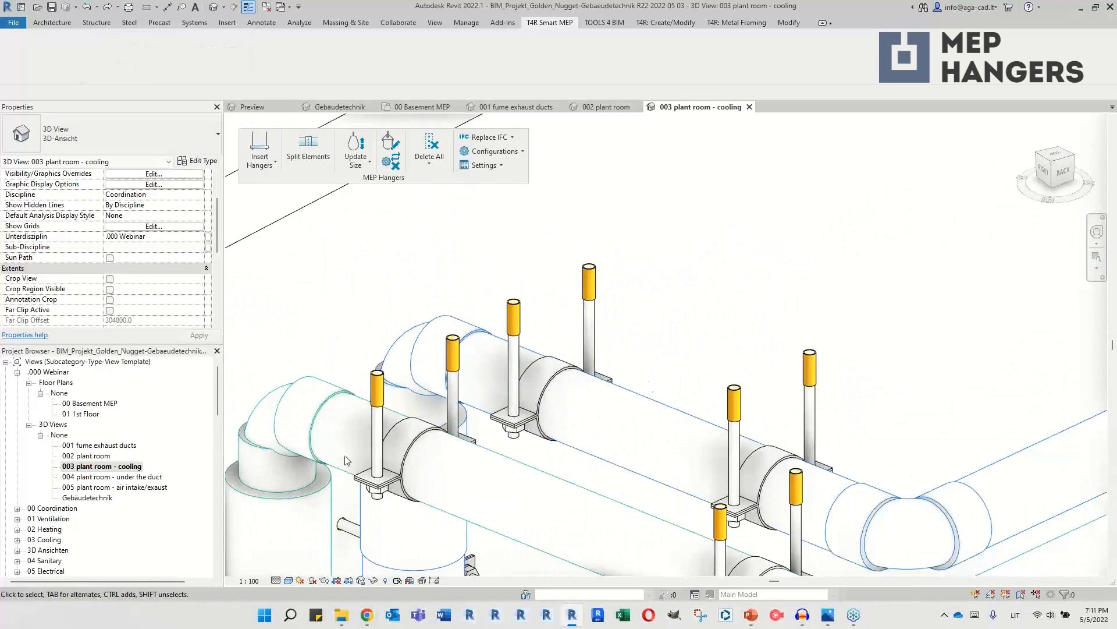
Step: In the 3D view 002 plant room, insert 000 Pipes - Floor (Search Top) - SWIVEL LOOP - Max Spacing hangers on the four long cooling pipes
double_click(93, 456)
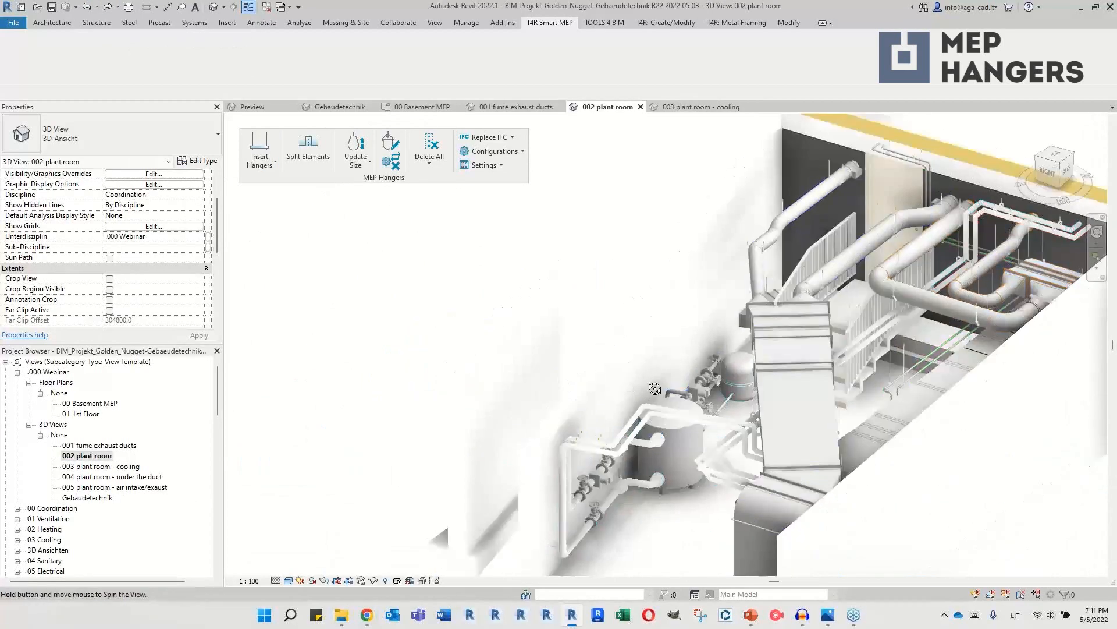
middle_click_drag(654, 388, 869, 415, "shift")
scroll(565, 418, "down", 5)
middle_click_drag(998, 464, 731, 359)
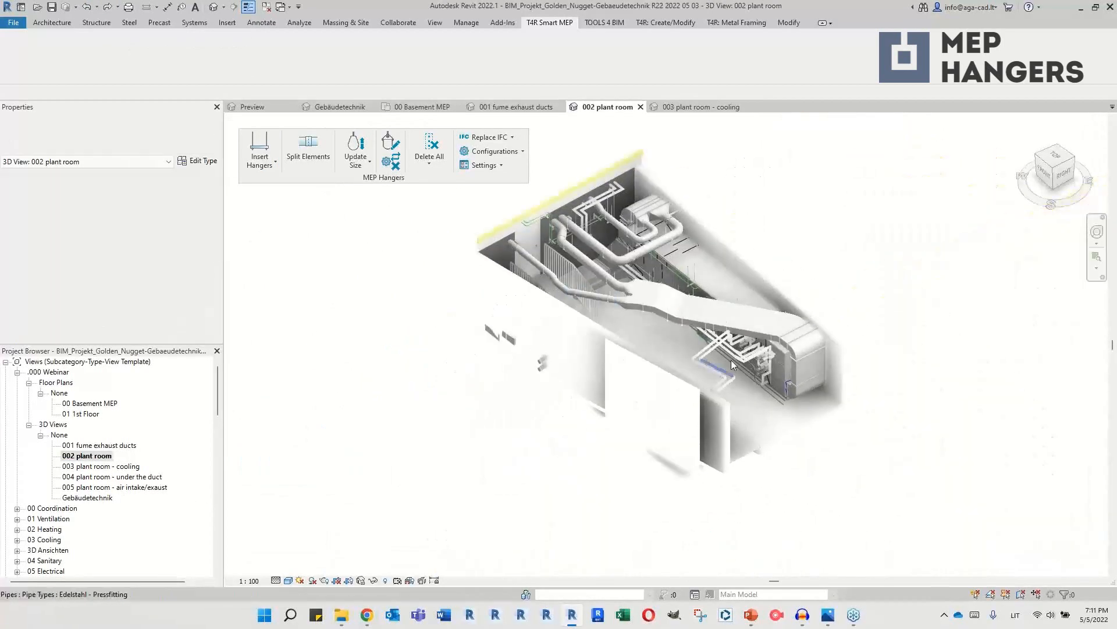
scroll(731, 360, "up", 8)
left_click_drag(654, 459, 569, 321)
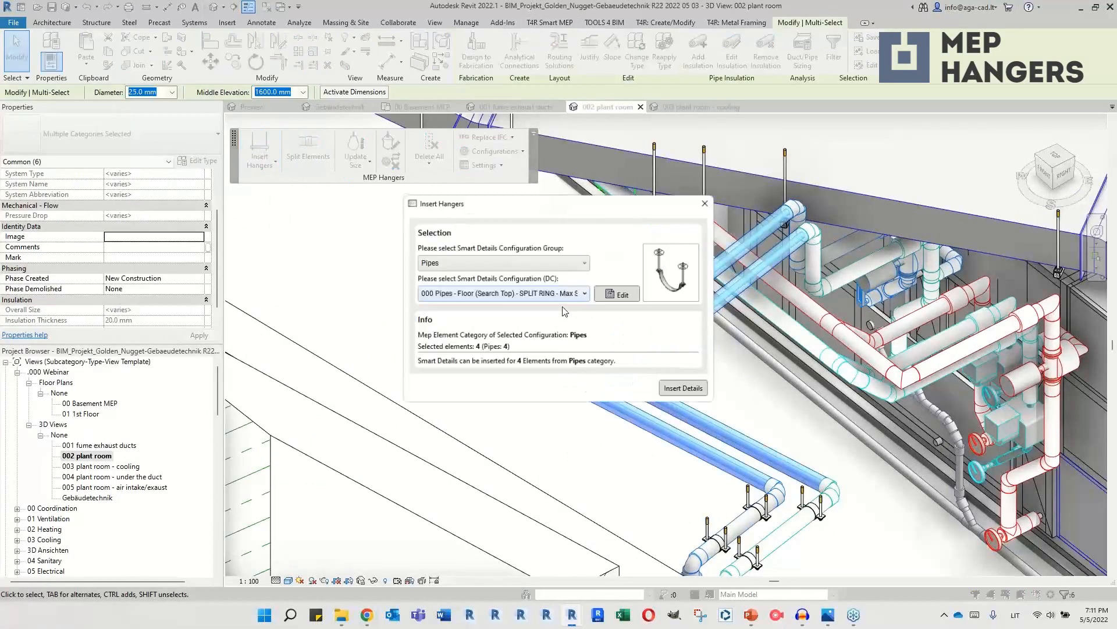
left_click(584, 292)
left_click(559, 318)
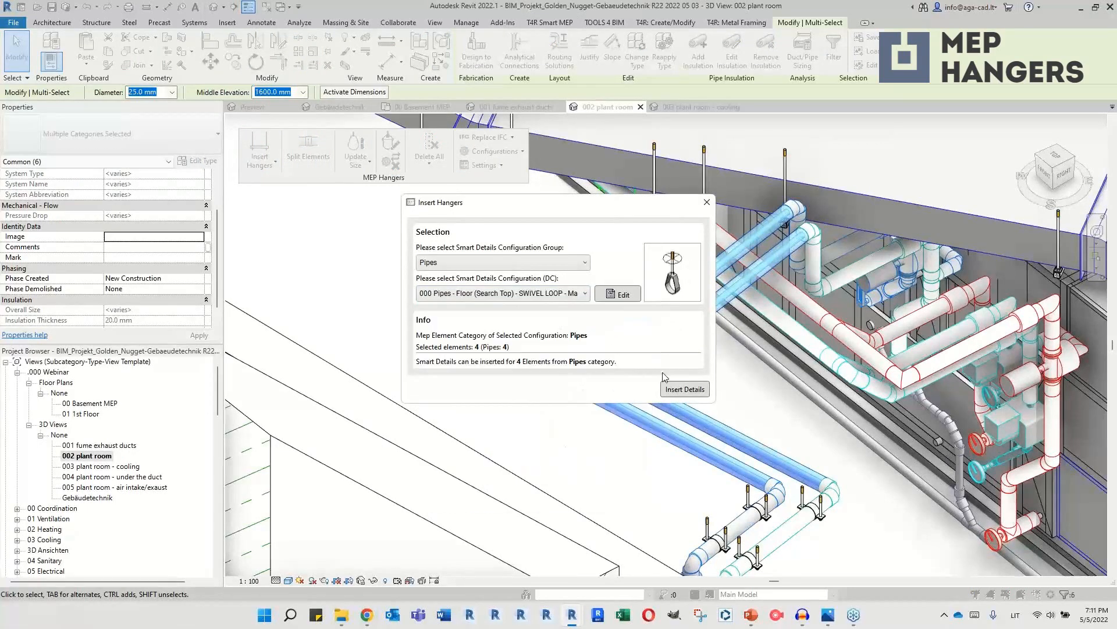
left_click(685, 389)
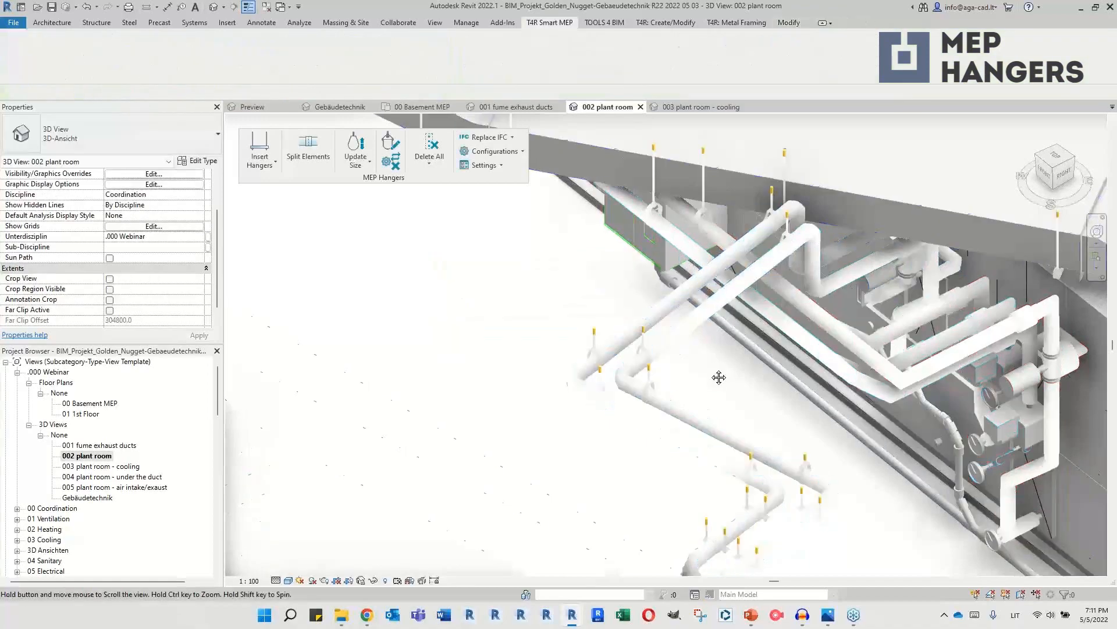
Step: Examine the wide rectangular duct above the cooling pipes and the unistrut hangers that support it
middle_click_drag(719, 377, 536, 439)
middle_click_drag(717, 276, 652, 323)
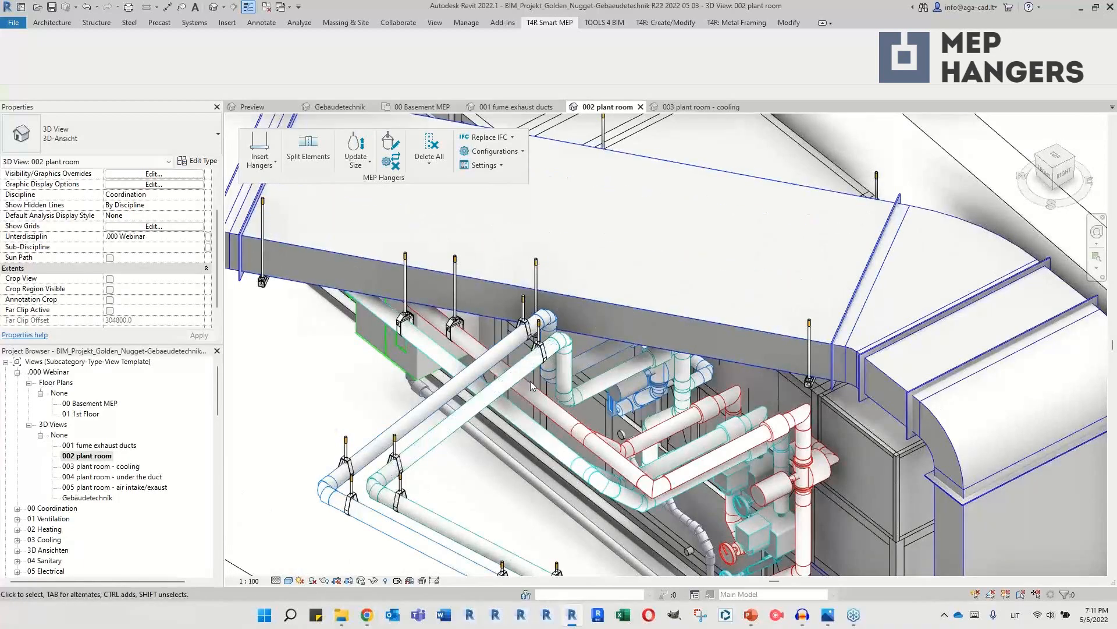
scroll(638, 380, "up", 2)
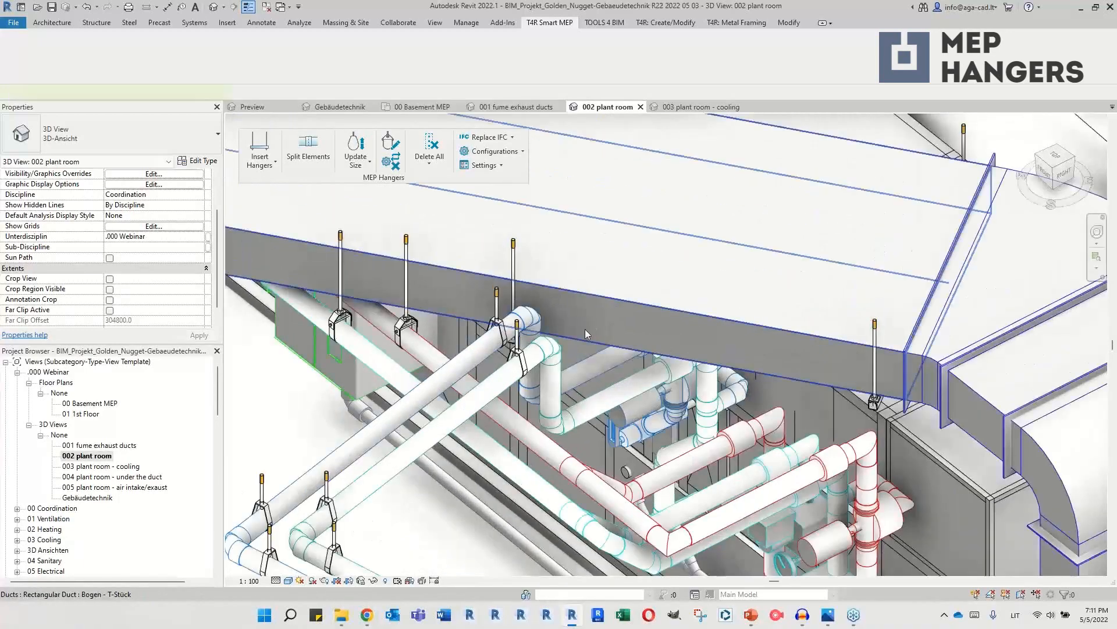
left_click(584, 329)
middle_click_drag(585, 329, 657, 331, "shift")
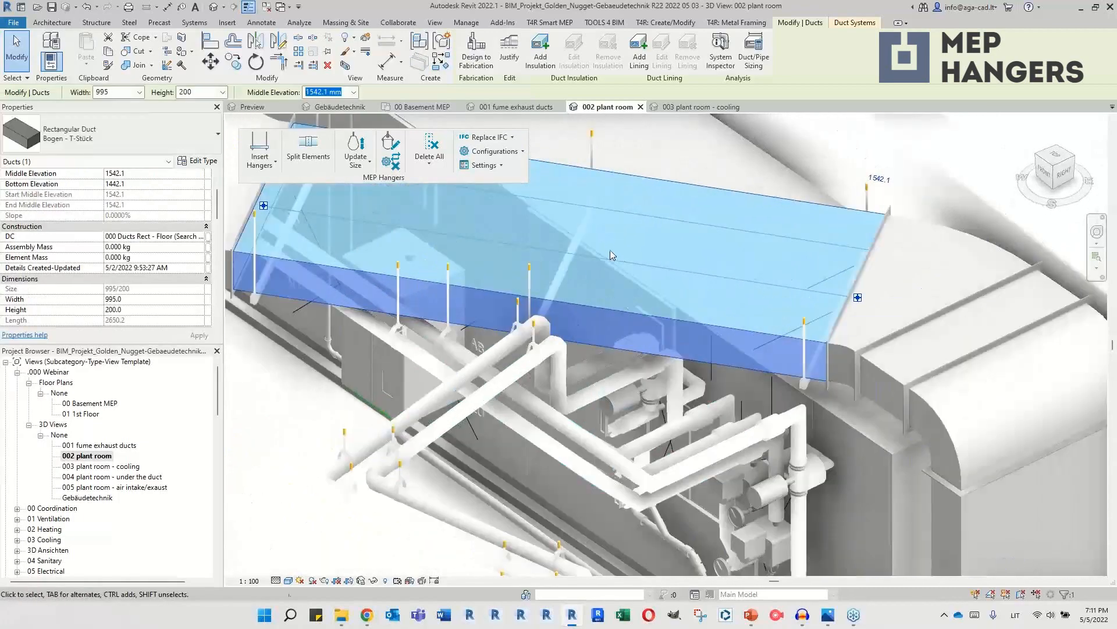
scroll(610, 255, "up", 2)
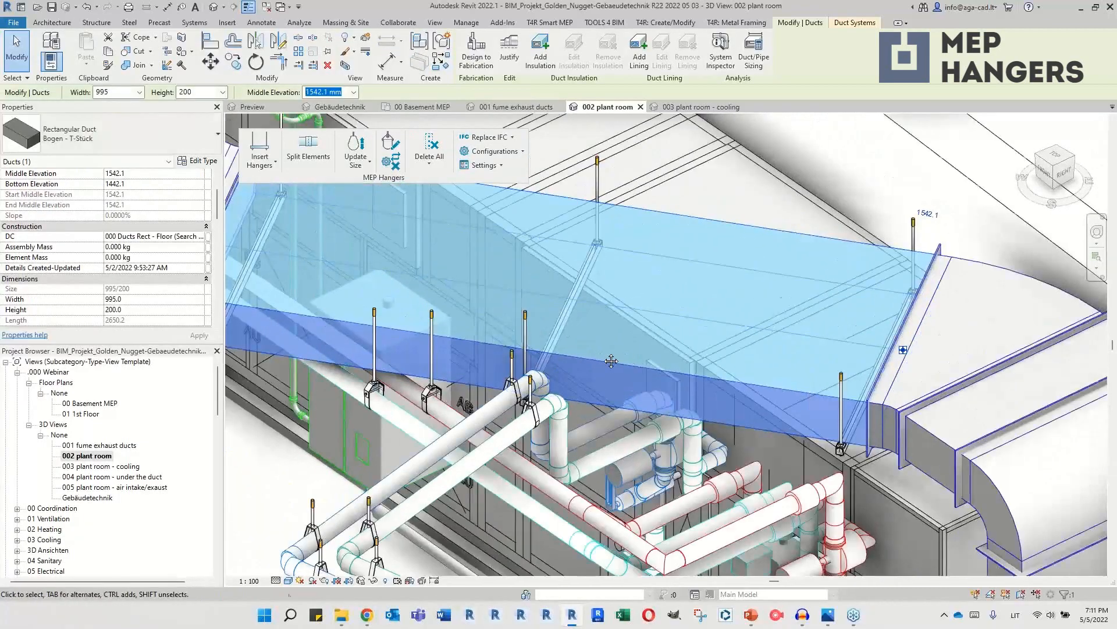
middle_click_drag(611, 361, 656, 382)
scroll(655, 382, "down", 1)
scroll(583, 368, "up", 1)
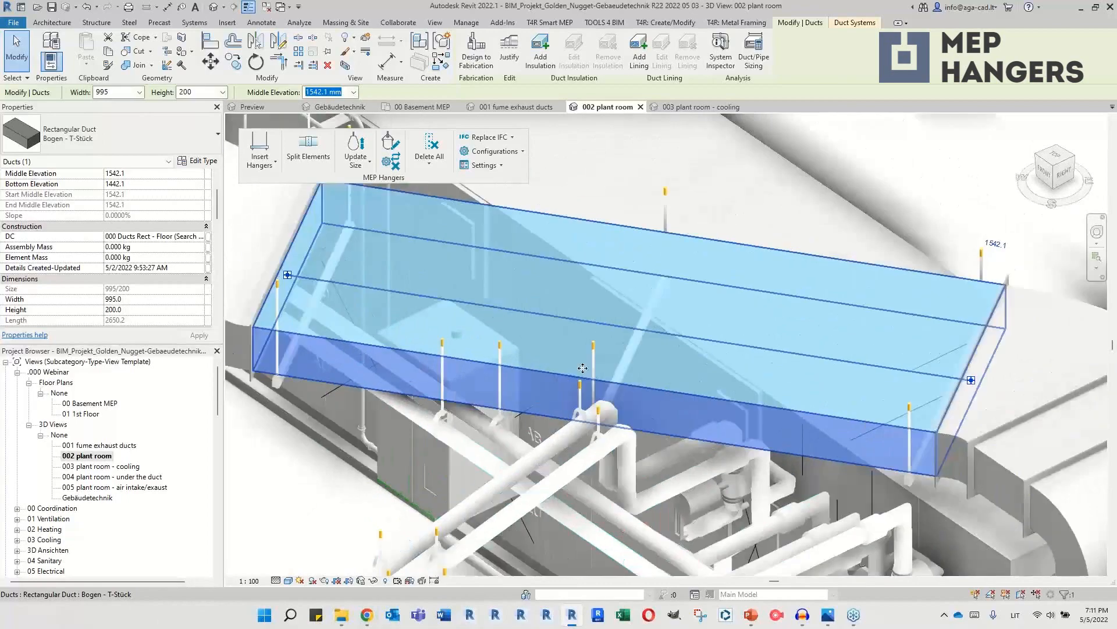
middle_click_drag(525, 351, 547, 361)
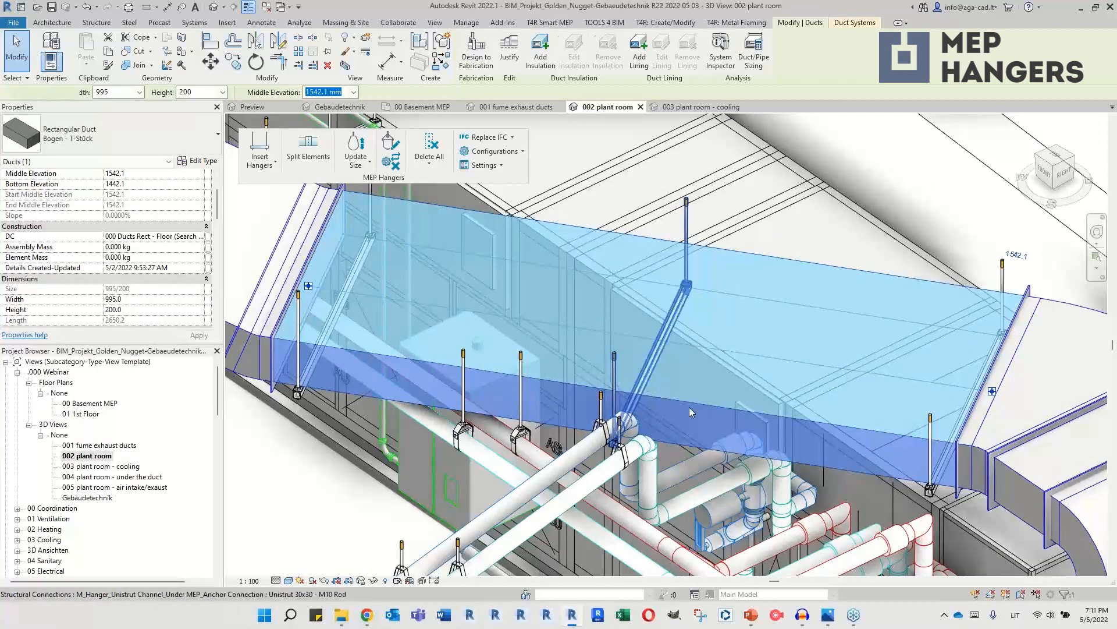
Step: In the 00 Basement MEP plan, move the duct's middle unistrut hanger about 220 mm along the duct edge toward the pipe risers
left_click(640, 382)
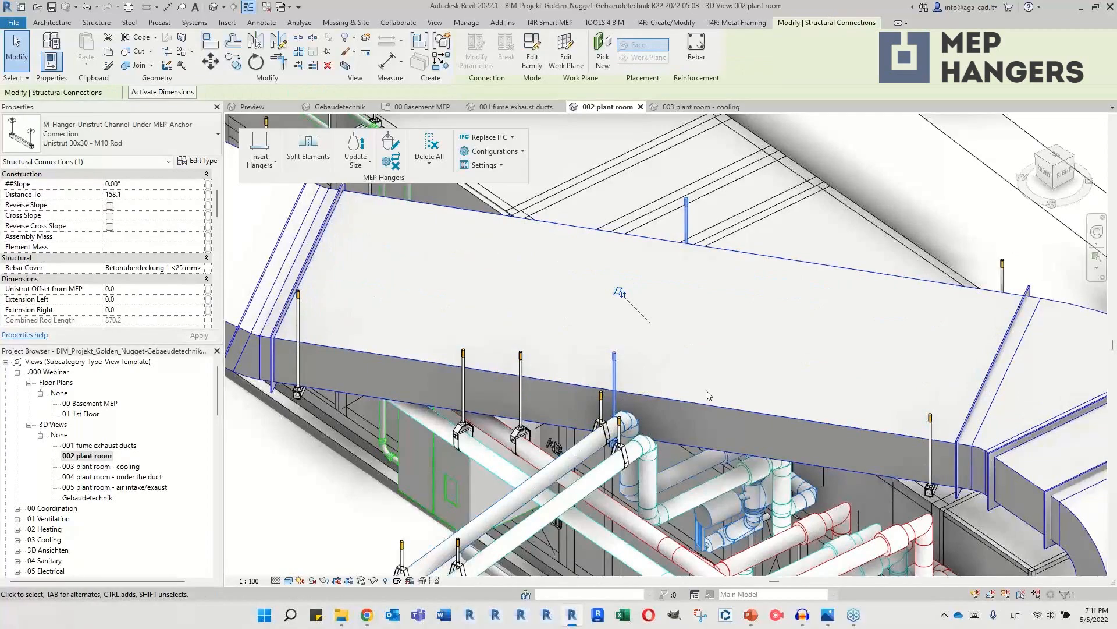
double_click(100, 404)
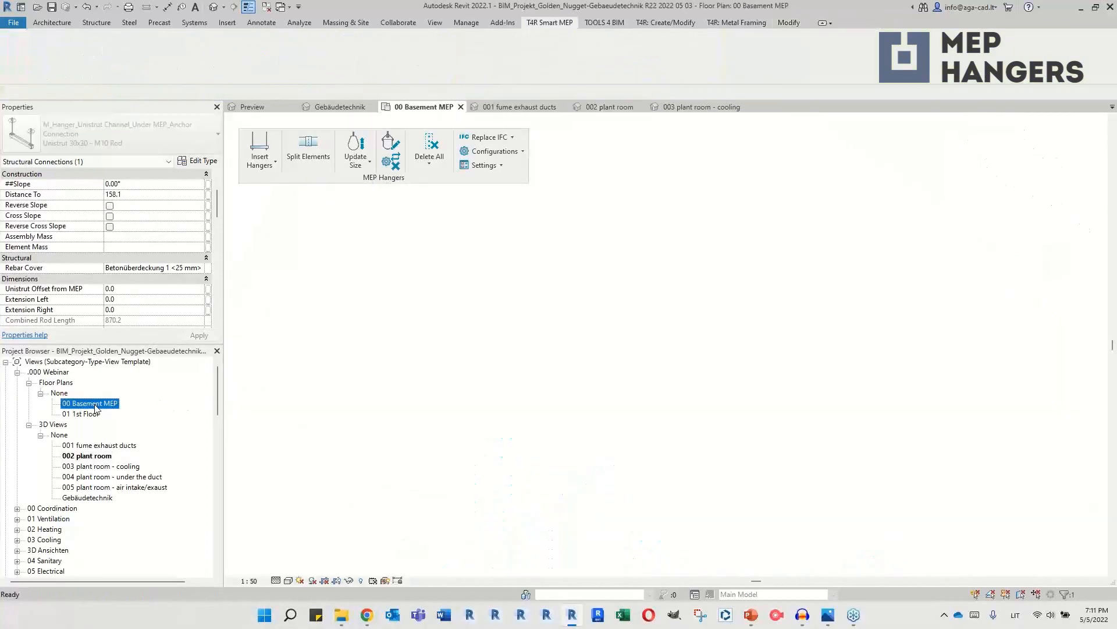
scroll(776, 263, "up", 6)
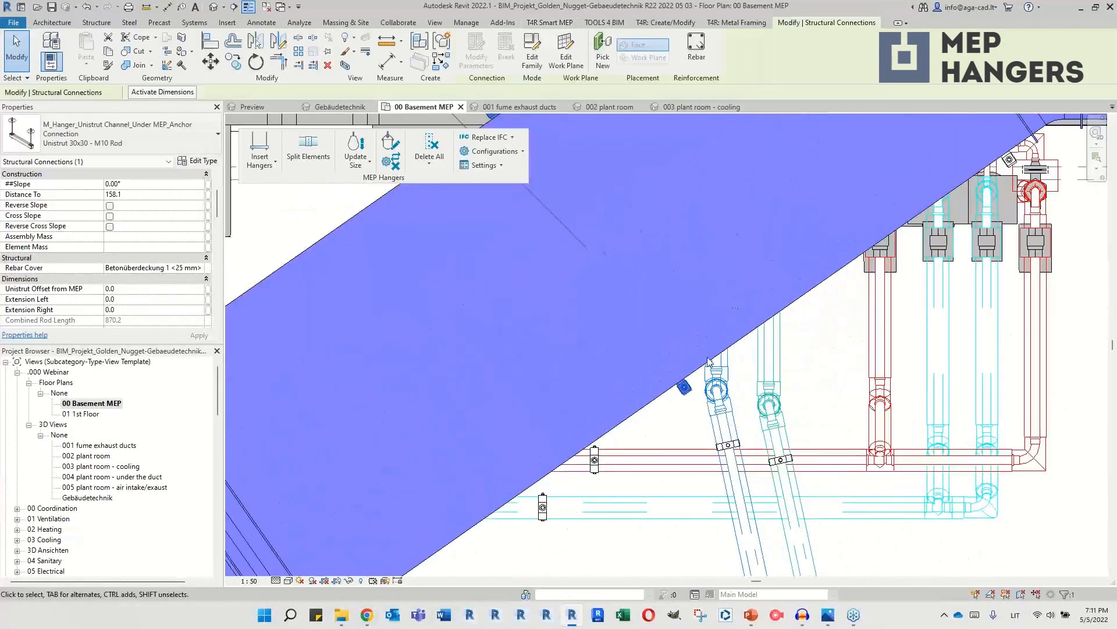
key("m")
key("v")
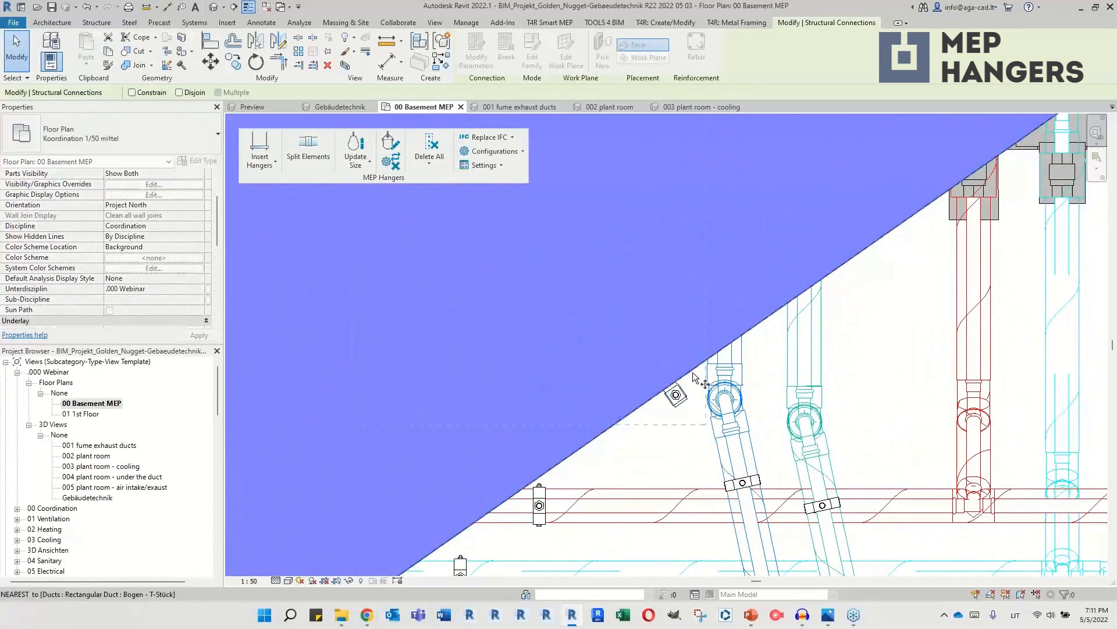
left_click(691, 373)
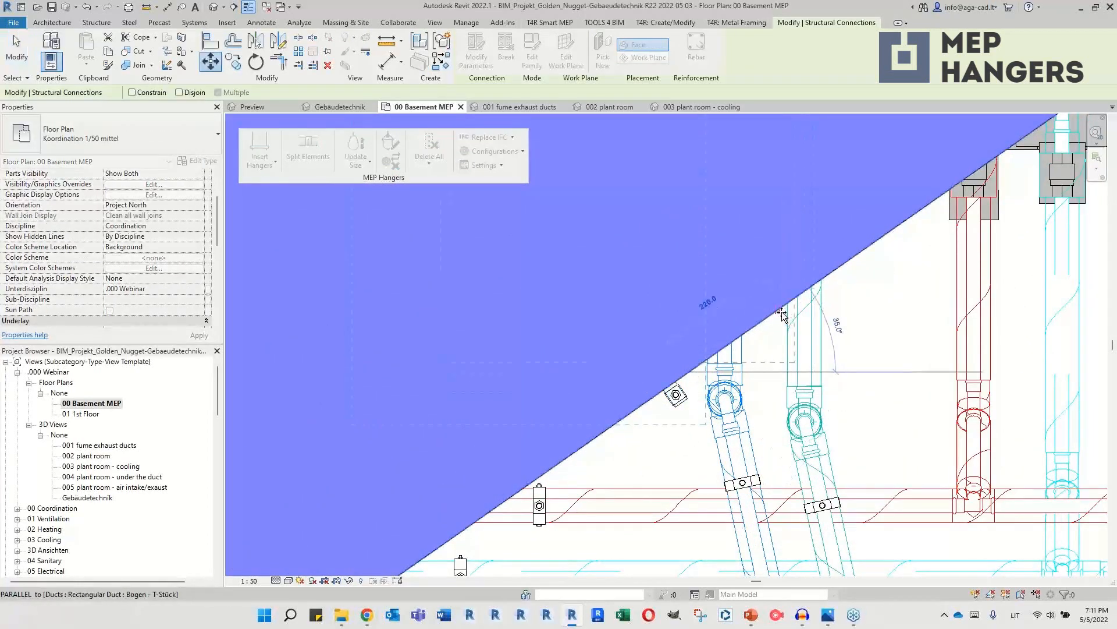
left_click(780, 311)
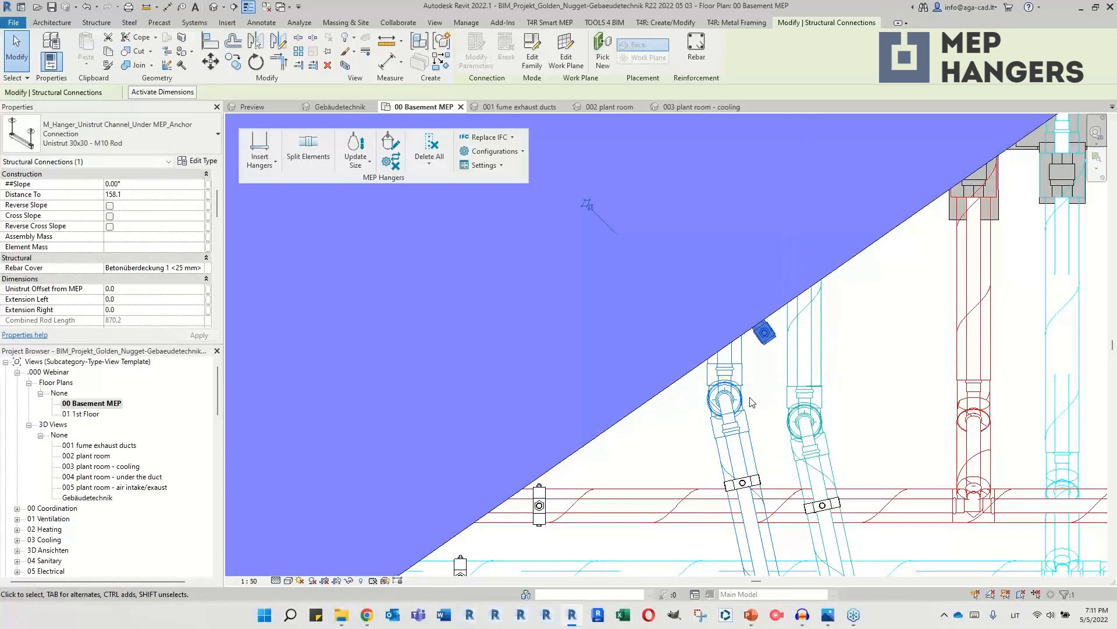
Step: Move the same unistrut hanger about 35 mm further so its rod sits between the two vertical pipes
key("m")
key("v")
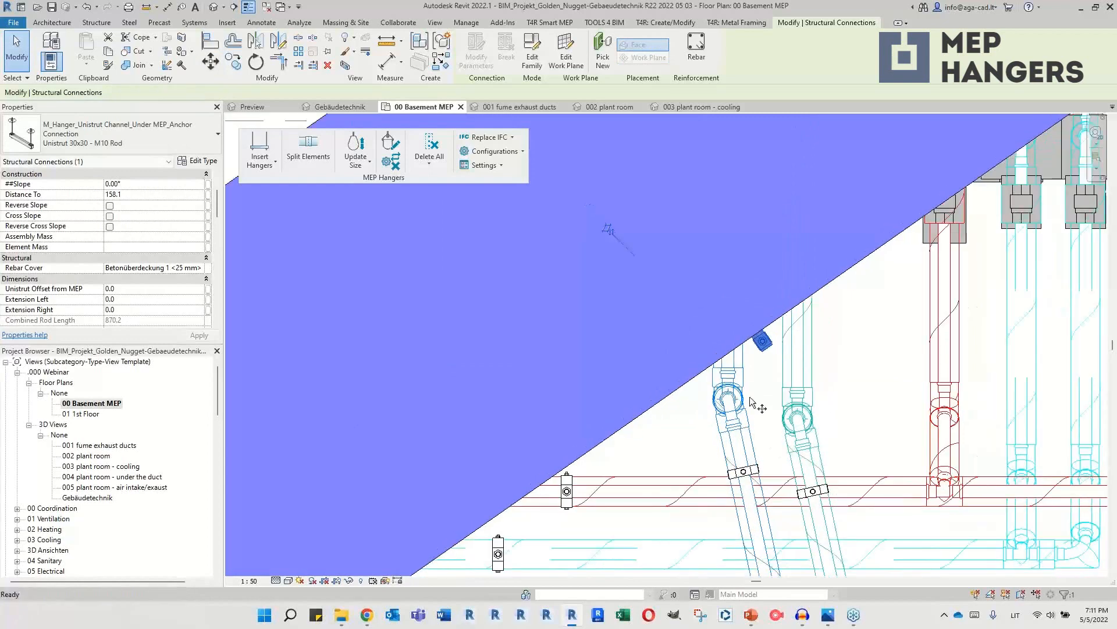
scroll(777, 329, "up", 2)
scroll(773, 330, "up", 1)
left_click(768, 318)
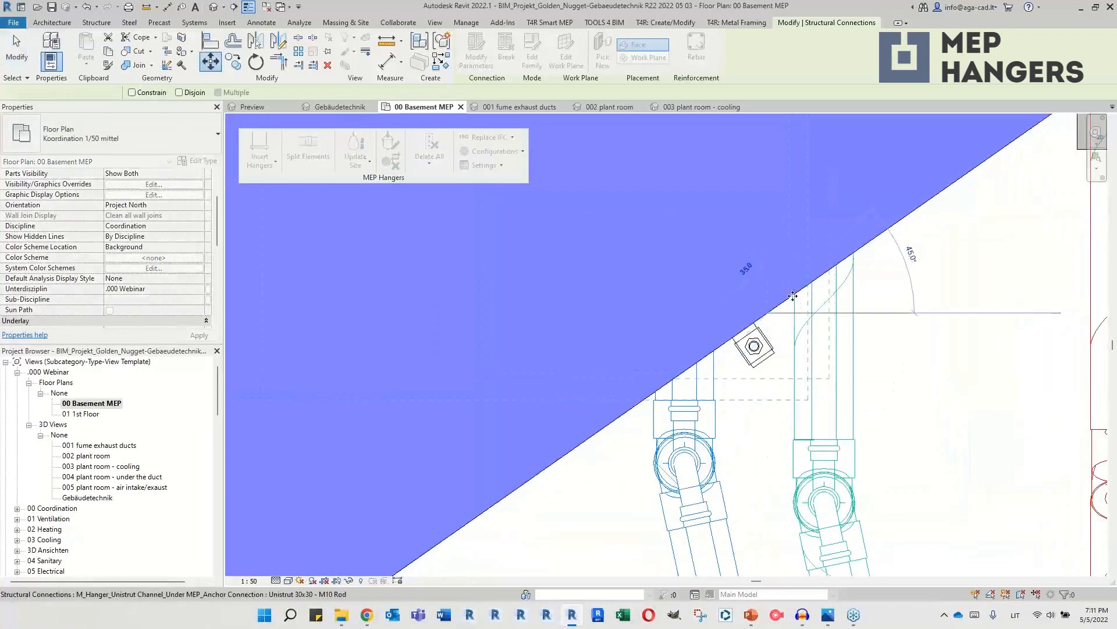
left_click(793, 296)
scroll(812, 319, "down", 3)
key("Escape")
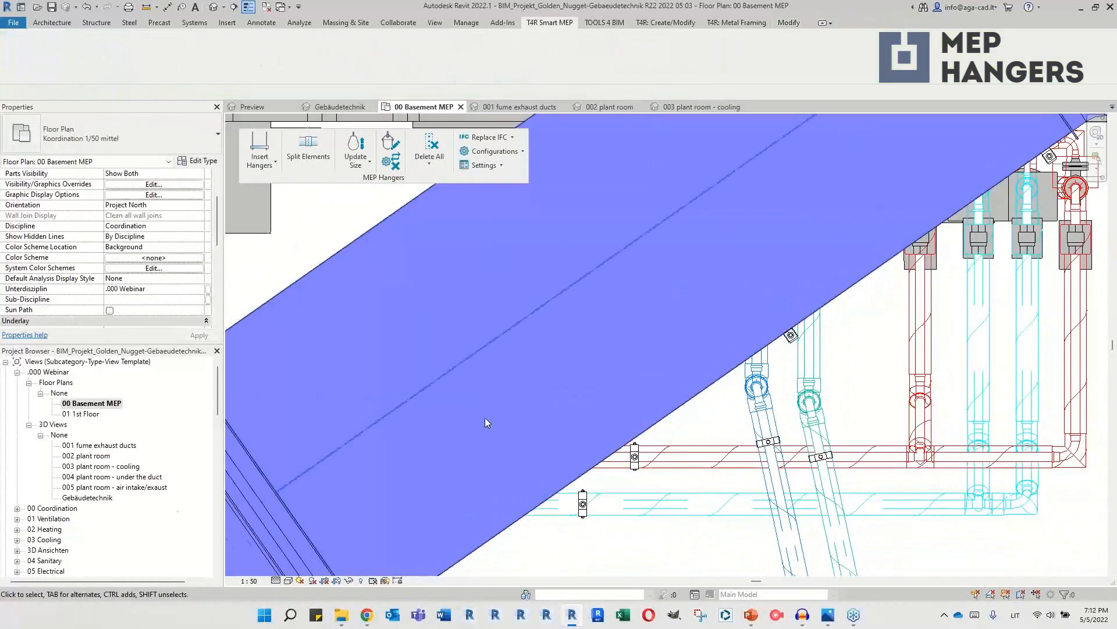
Step: In the 3D view 004 plant room - under the duct, set the moved hanger's Extension Right to 200
double_click(129, 477)
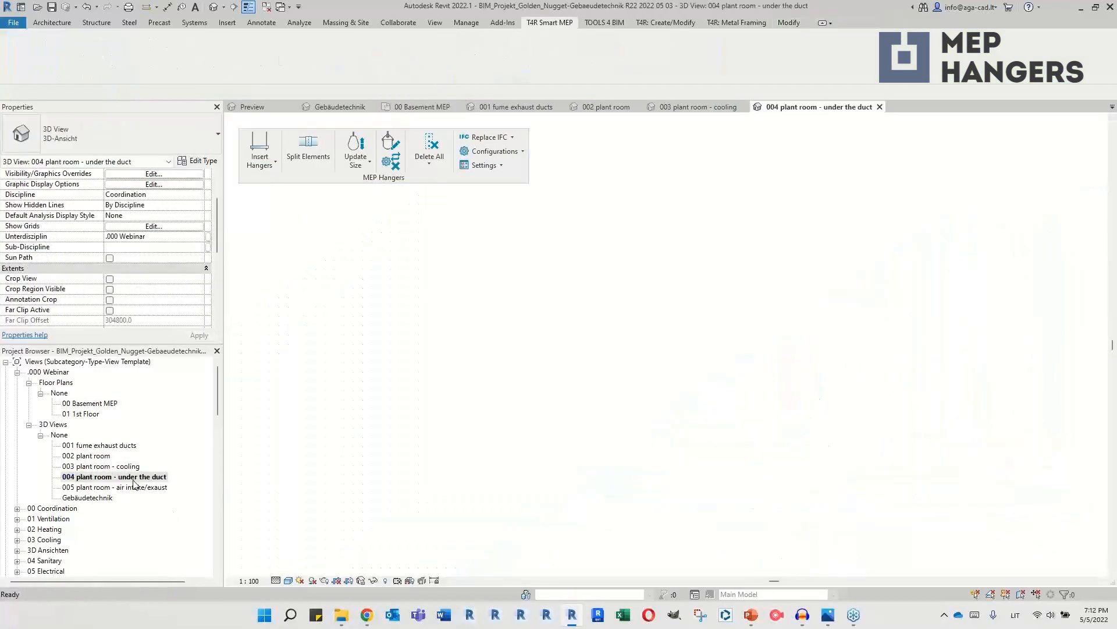
scroll(865, 255, "up", 3)
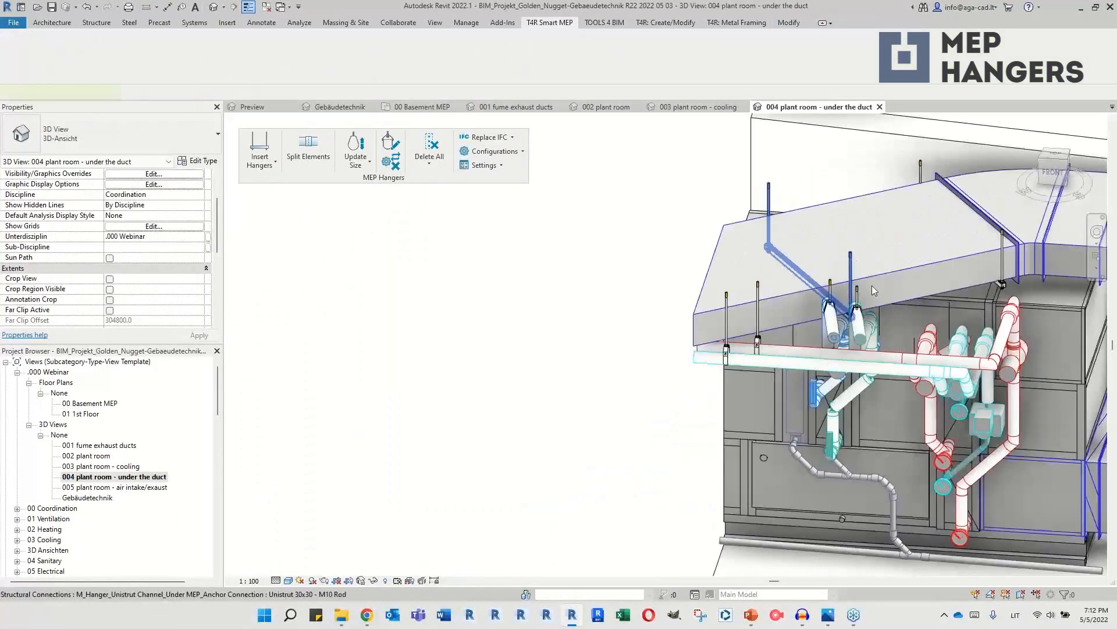
left_click(870, 283)
middle_click_drag(871, 284, 682, 310, "shift")
scroll(682, 310, "up", 3)
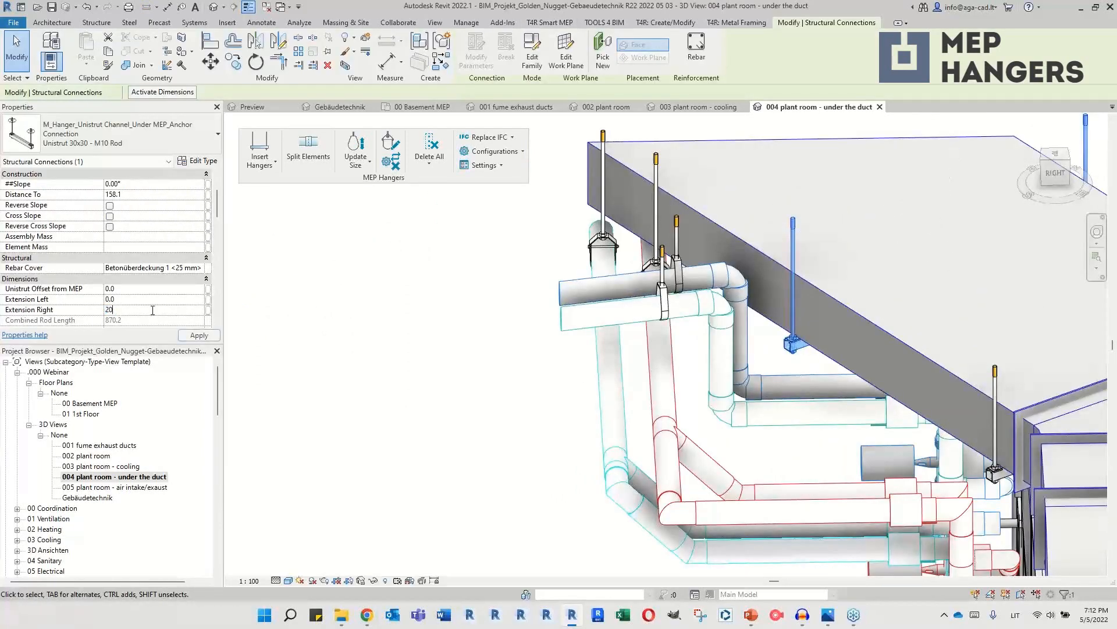
left_click(802, 443)
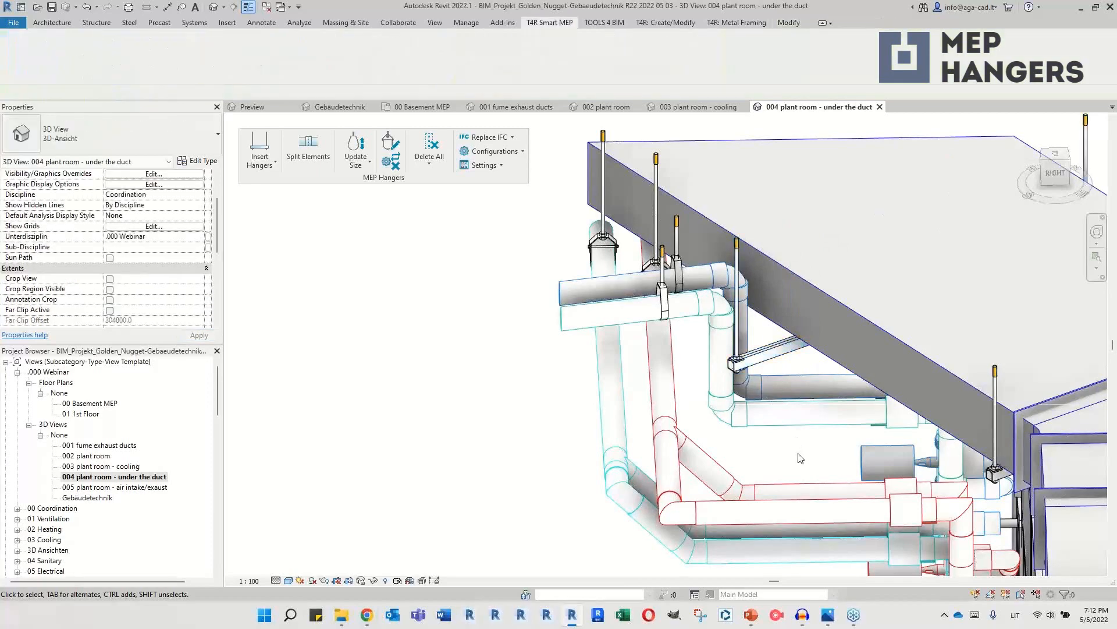
Step: Inspect the extended hanger's unistrut channel and set the hanger's Unistrut Offset from MEP to 50
middle_click_drag(788, 417, 738, 458)
scroll(737, 454, "up", 1)
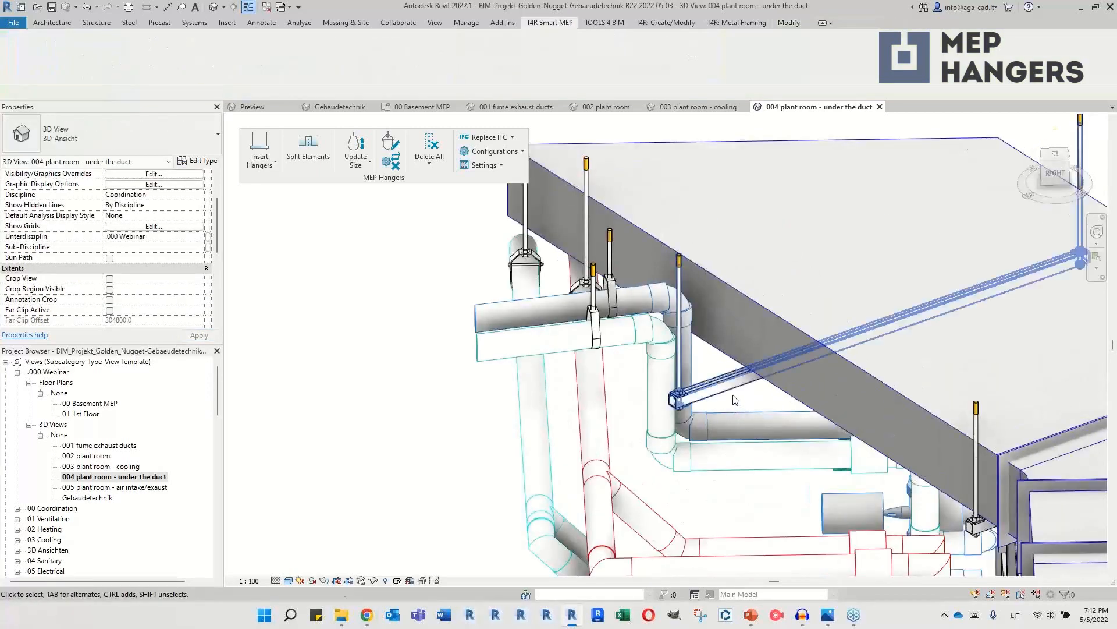
left_click(734, 399)
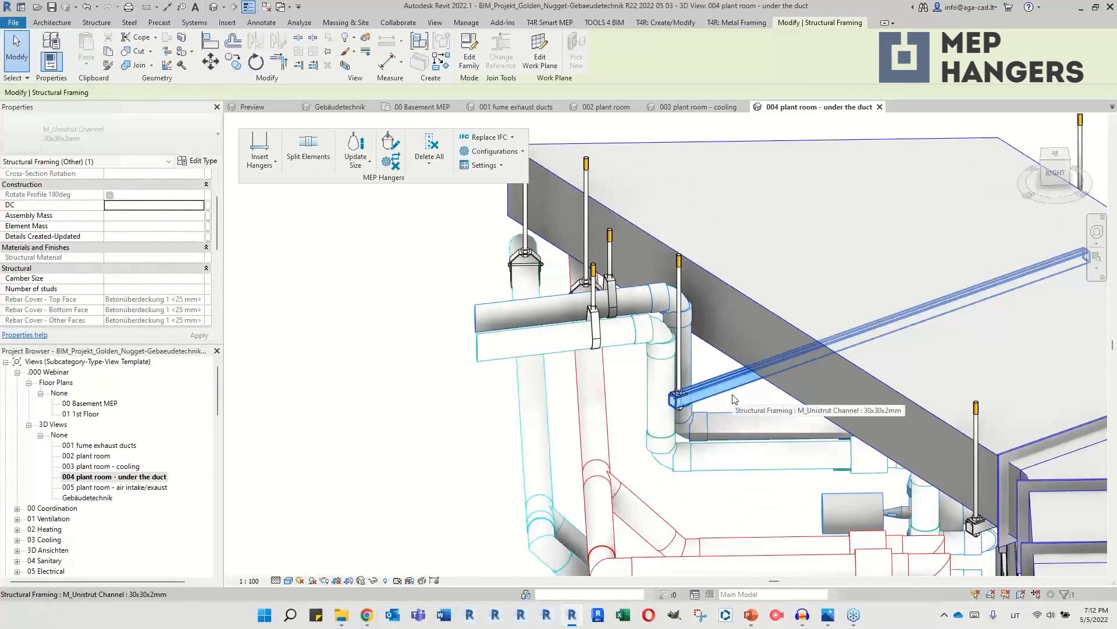
middle_click_drag(734, 400, 668, 405)
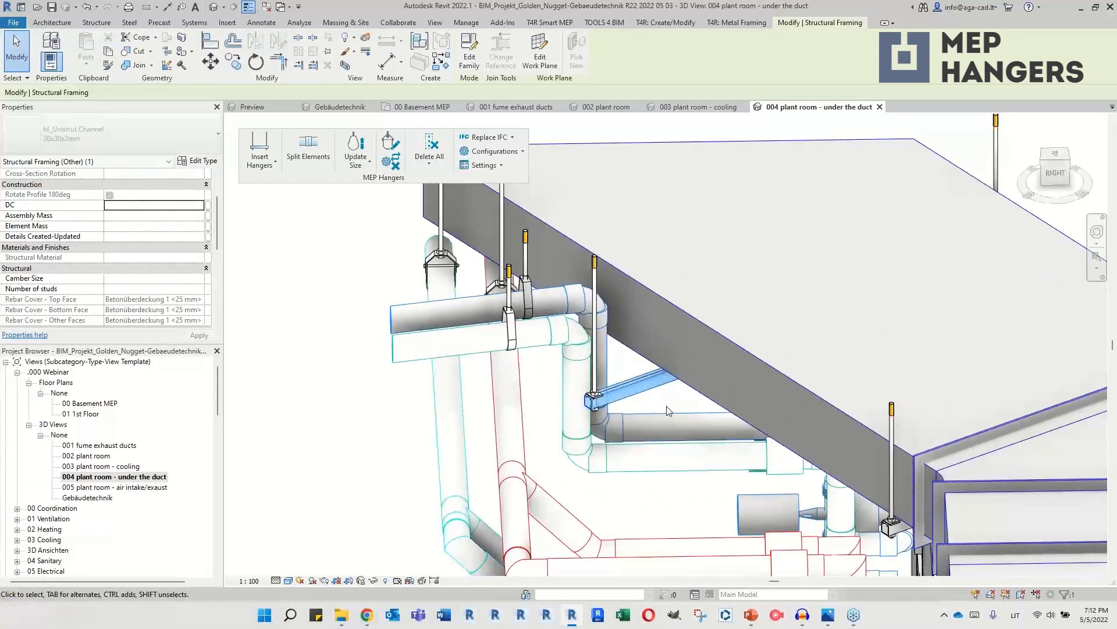
left_click(657, 406)
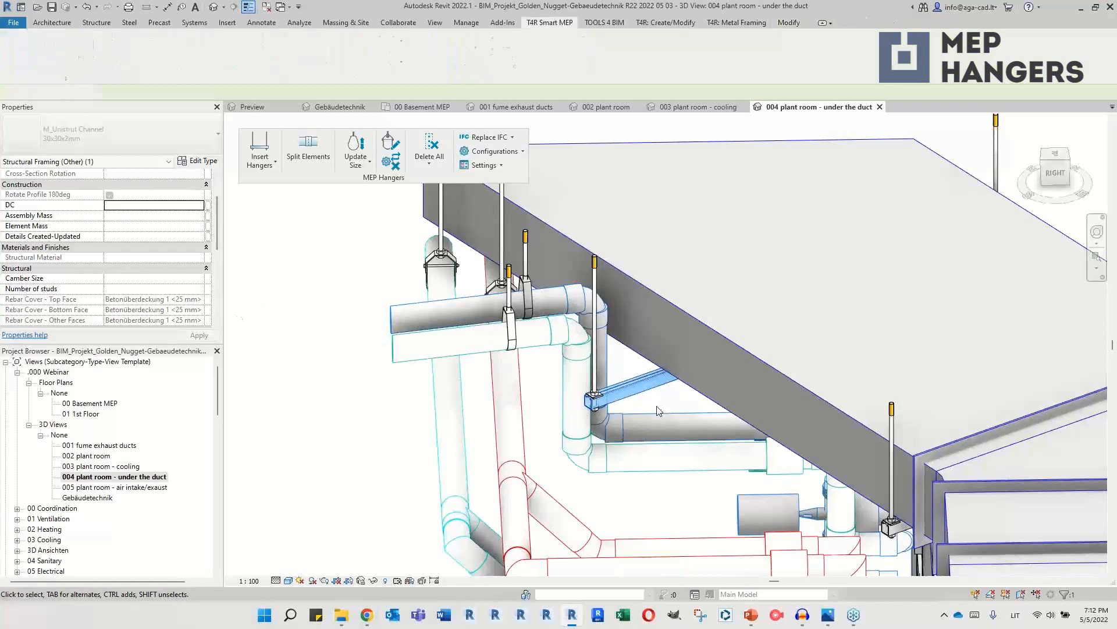
left_click(647, 393)
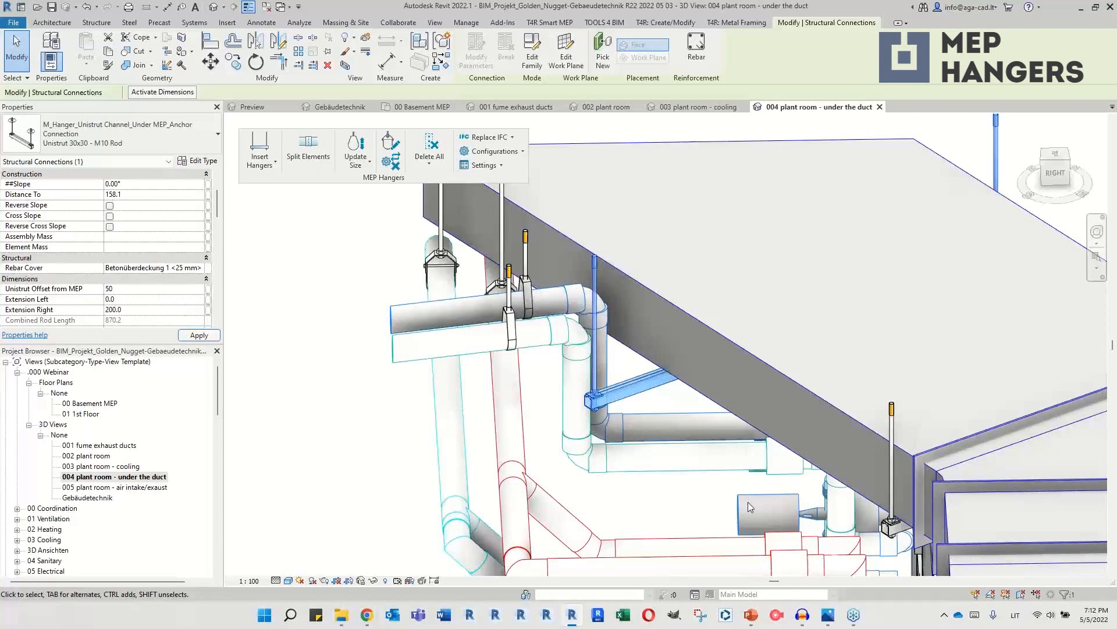
key("Escape")
Step: Insert 000 Pipes - Unistrut-Cantilever (Search Top&Bottom) hangers on the two parallel pipes beneath the extended unistrut channel
middle_click_drag(748, 502, 684, 445, "shift")
left_click_drag(693, 479, 670, 432)
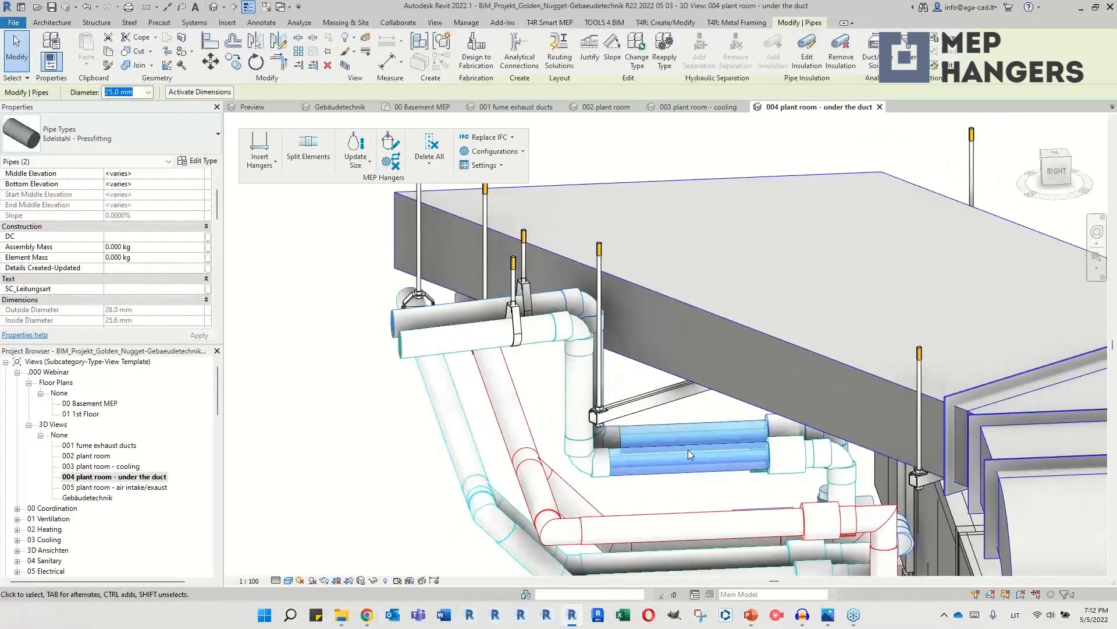
scroll(688, 450, "up", 2)
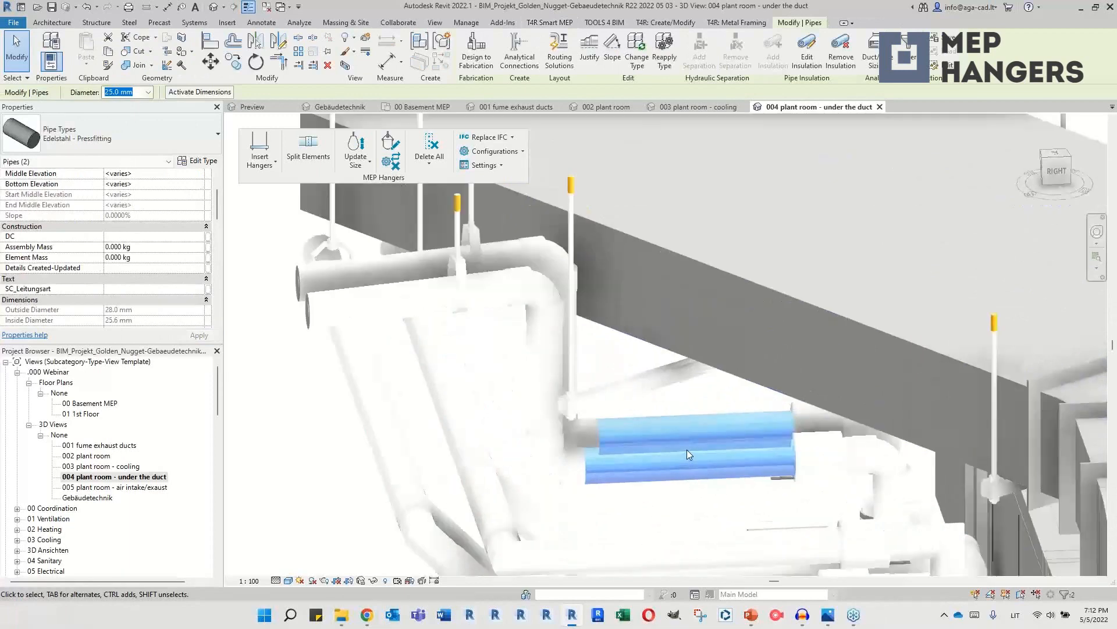
left_click(261, 147)
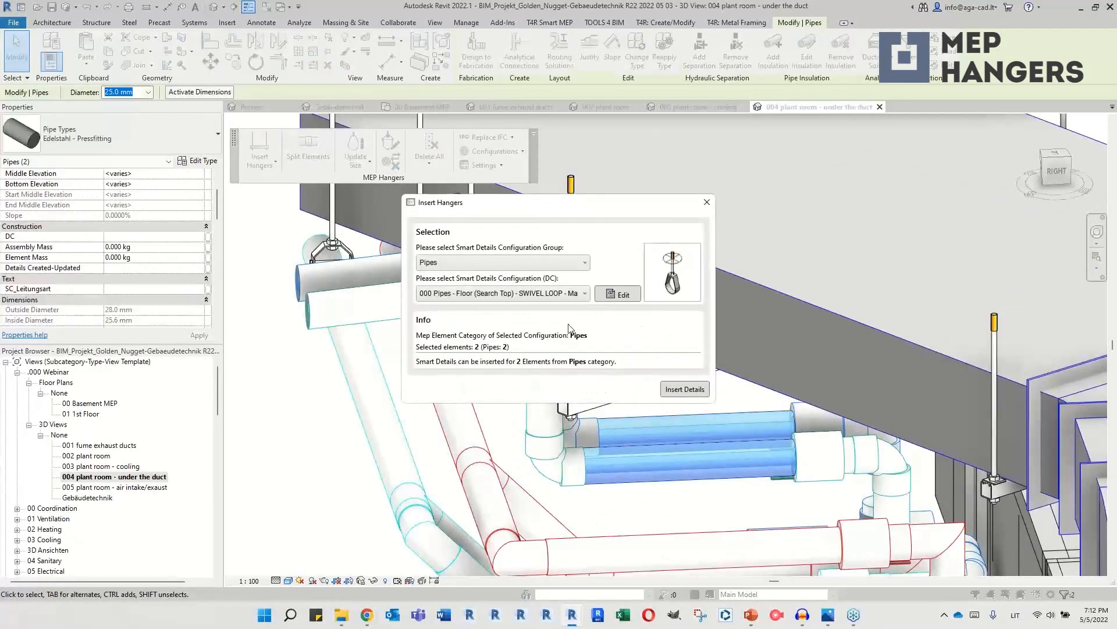
left_click(559, 293)
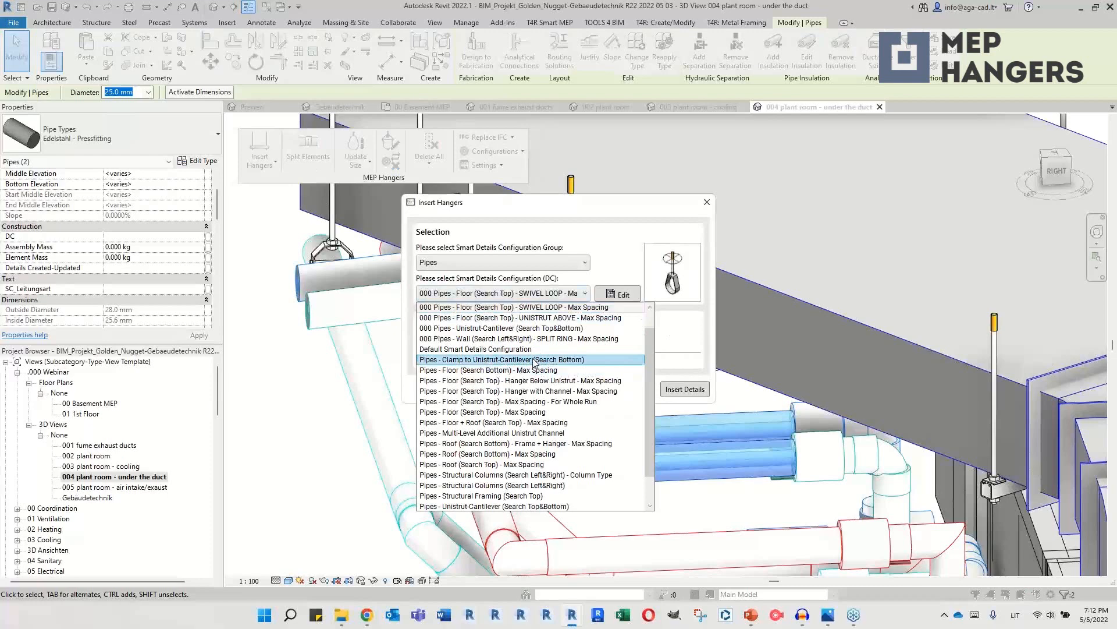
left_click(521, 329)
left_click(685, 389)
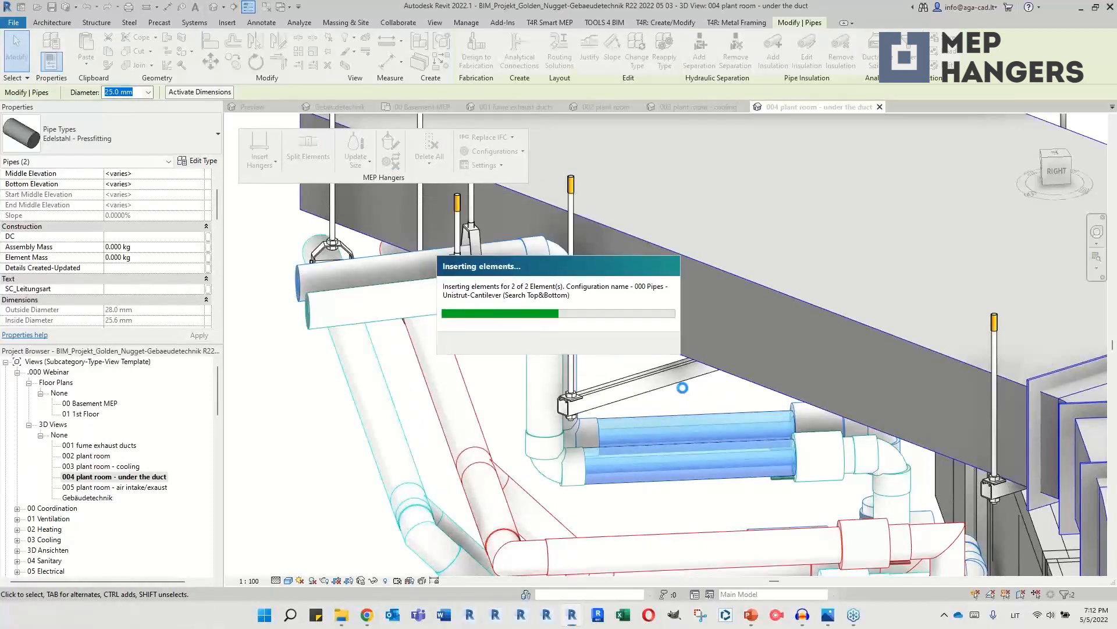
middle_click_drag(679, 396, 731, 371, "shift")
key("Escape")
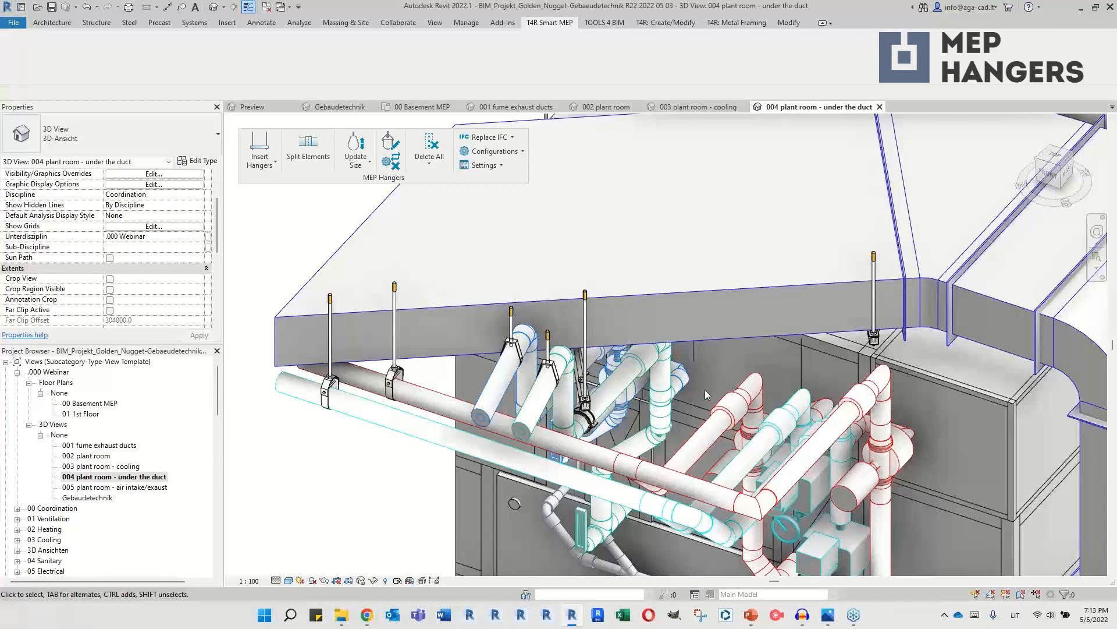
Step: Insert 000 Pipes - Floor (Search Top) - UNISTRUT ABOVE - Max Spacing hangers on the leftmost of the short parallel red and cyan pipes
middle_click_drag(847, 358, 812, 316)
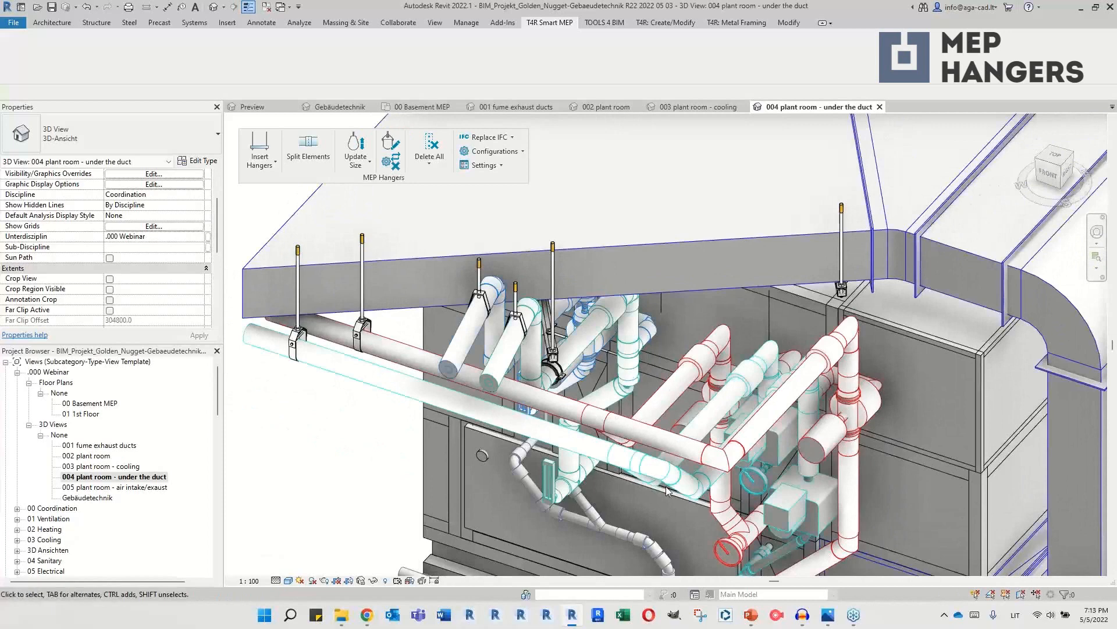
scroll(663, 392, "up", 1)
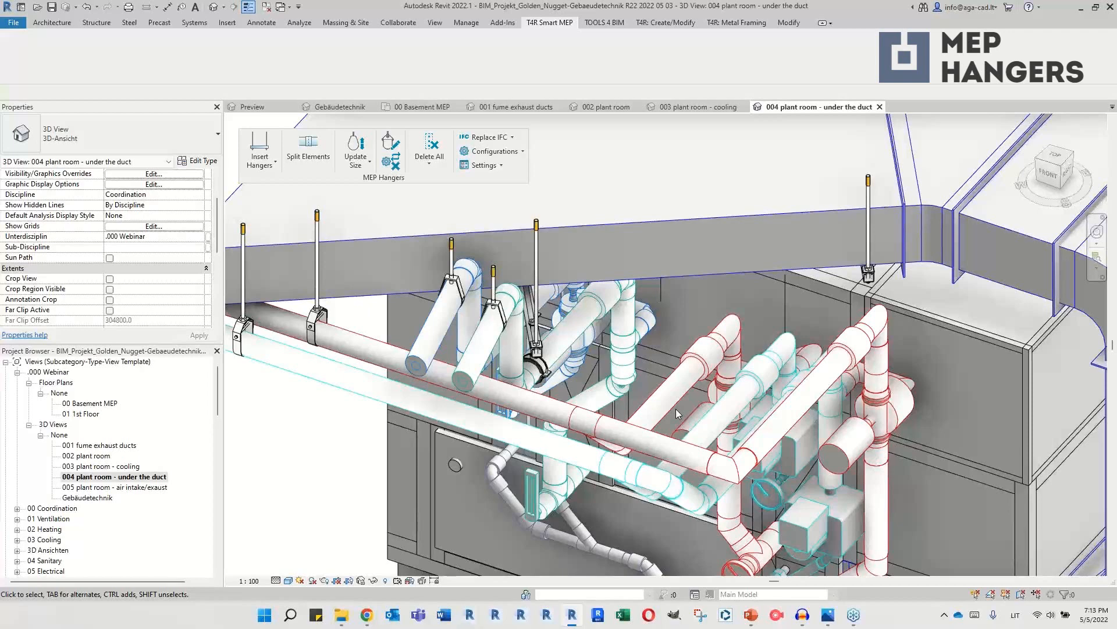
left_click(679, 375)
left_click(260, 149)
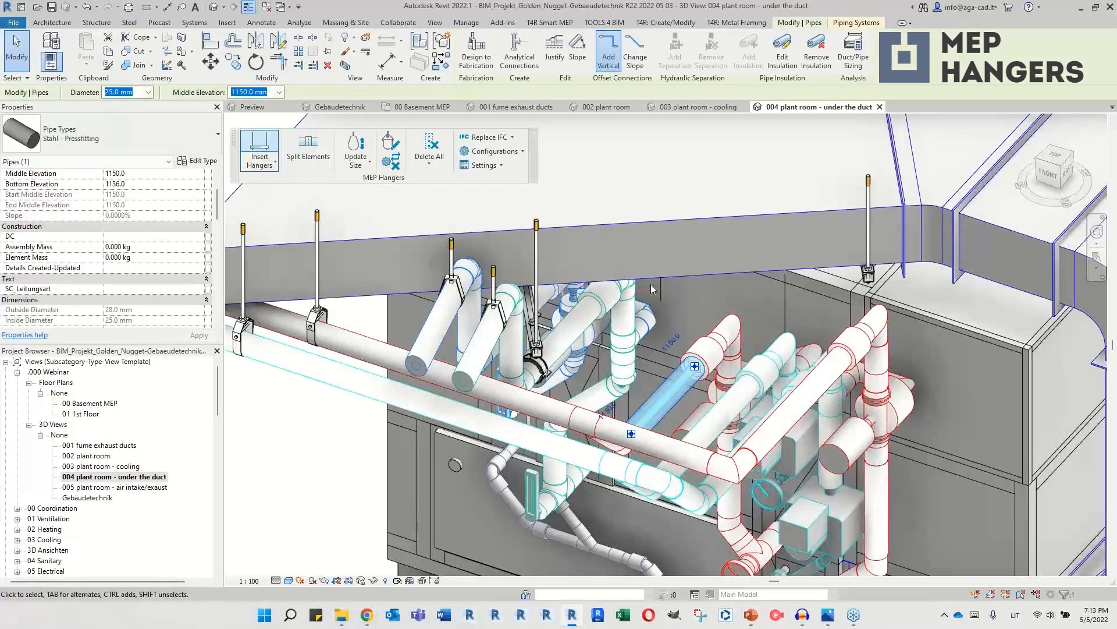
left_click(539, 294)
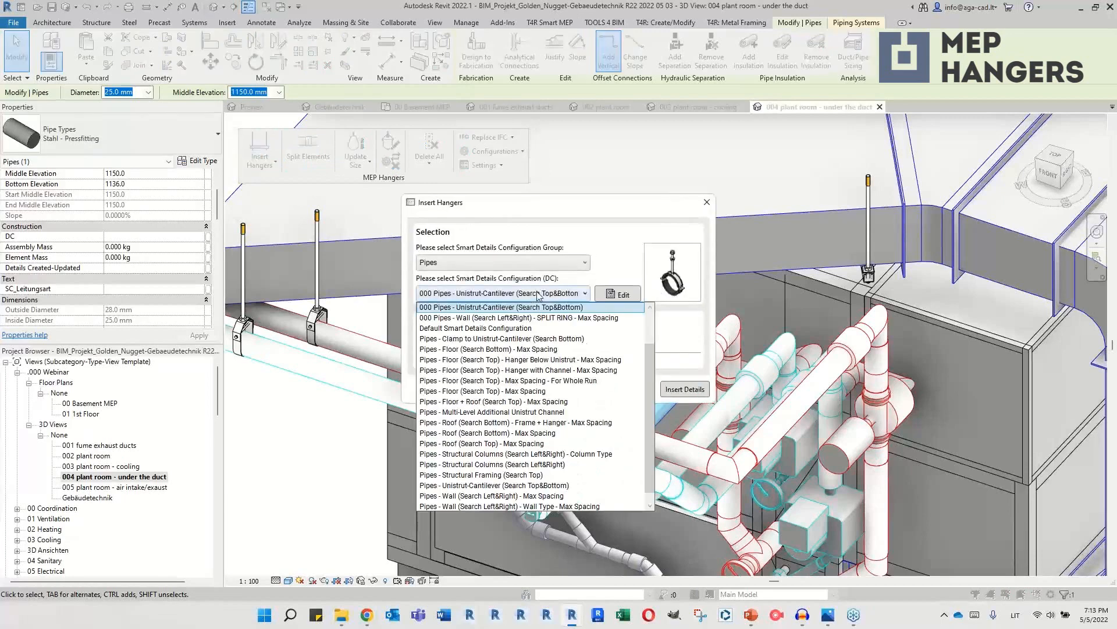
scroll(555, 388, "up", 1)
left_click(524, 327)
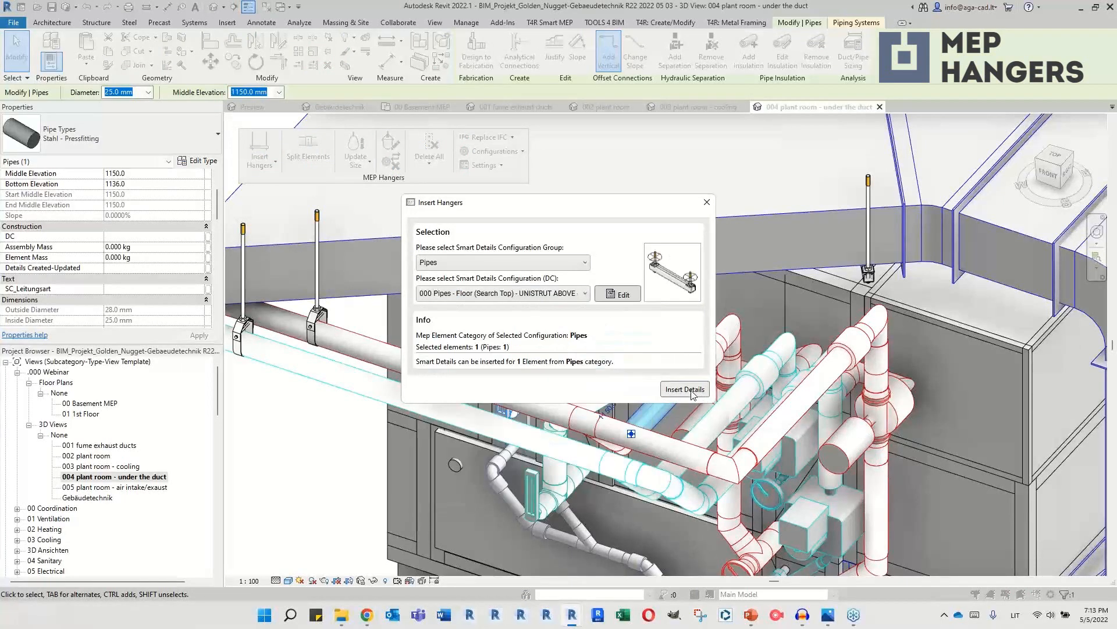
left_click(685, 389)
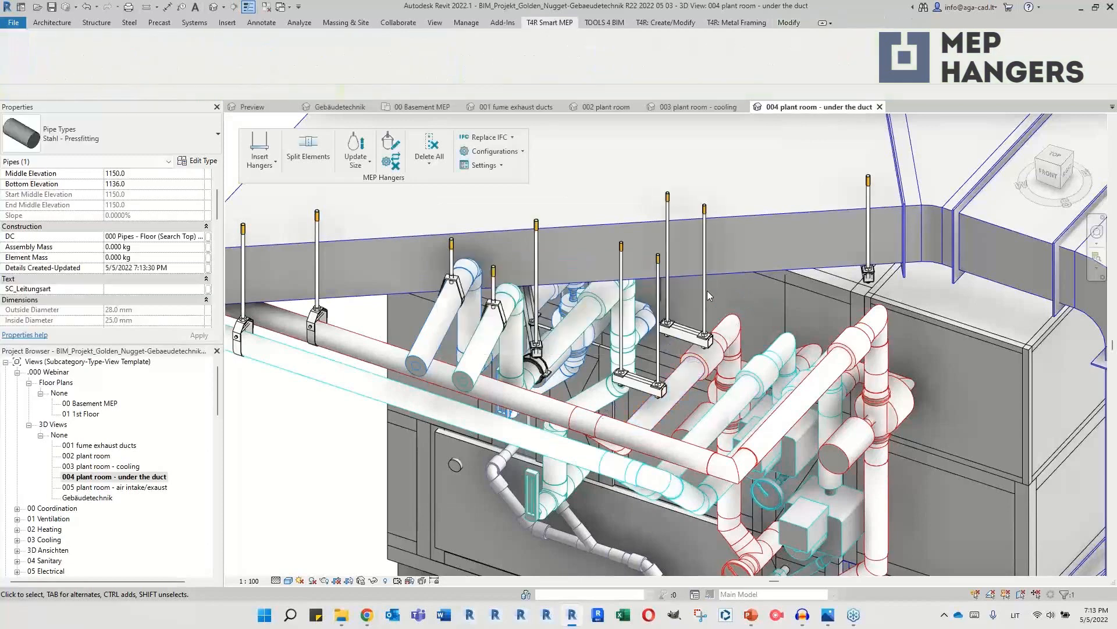
Step: Set Extension Right to 500 for both new unistrut hangers so their channels span the neighbouring parallel pipes
left_click(707, 291)
left_click(657, 285, "ctrl")
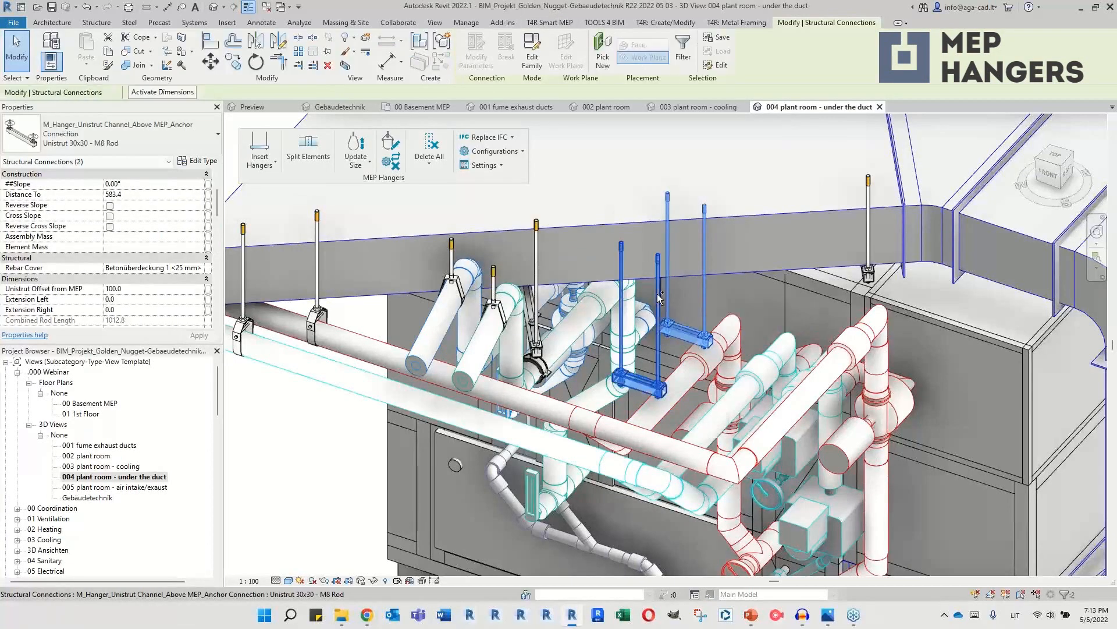
scroll(146, 272, "down", 1)
left_click(145, 288)
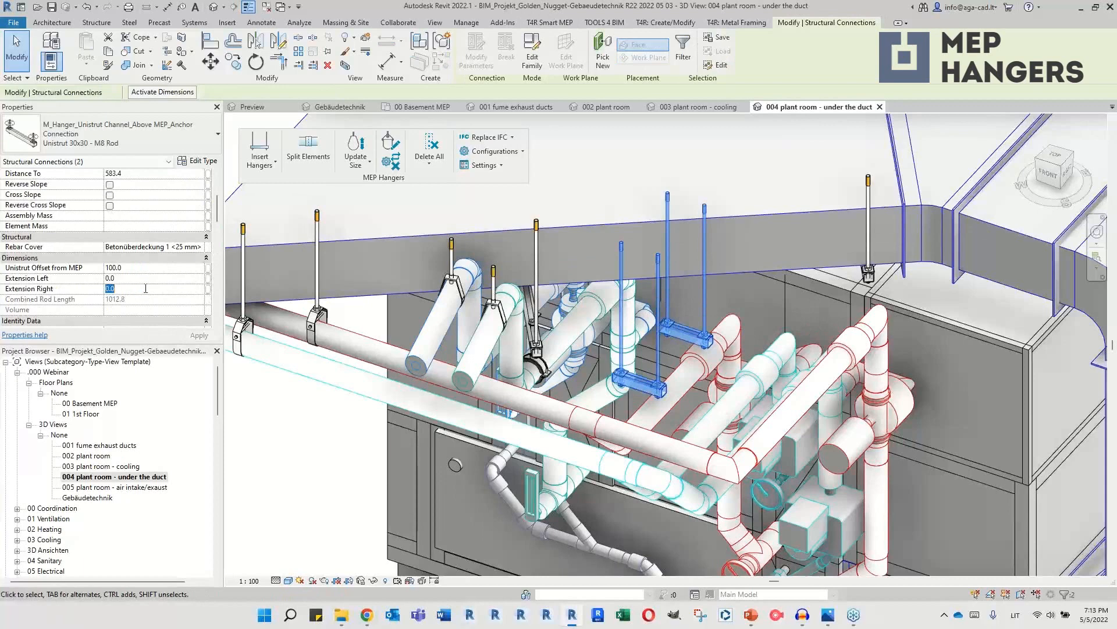
type("500")
key("Return")
Step: Set the Unistrut Offset from MEP of the two extended hangers to 50
left_click(163, 269)
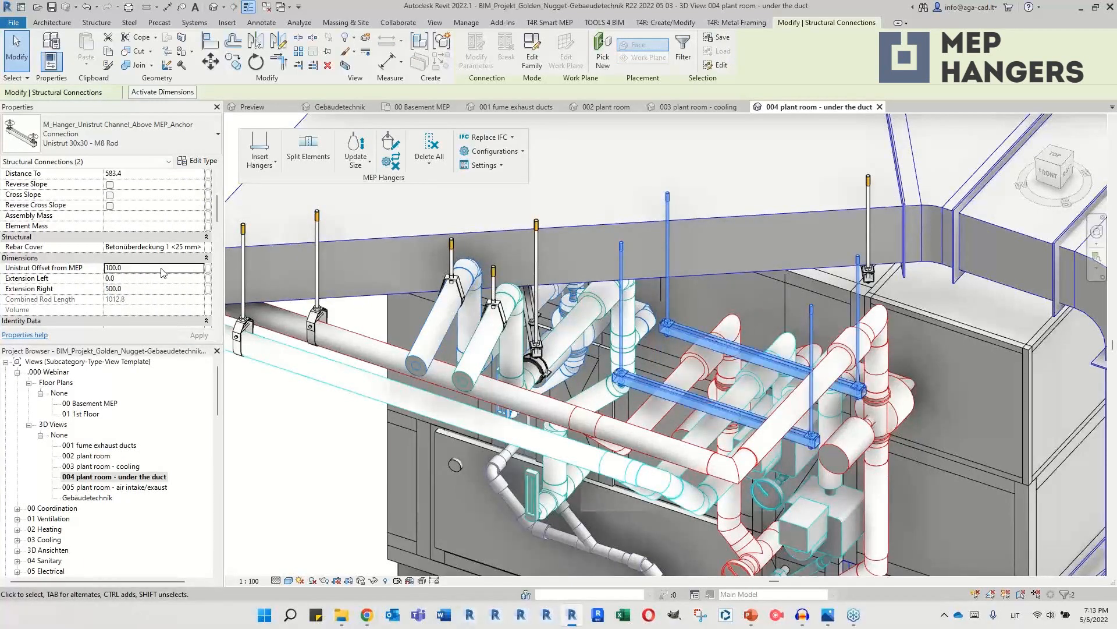
double_click(162, 268)
type("50")
key("Return")
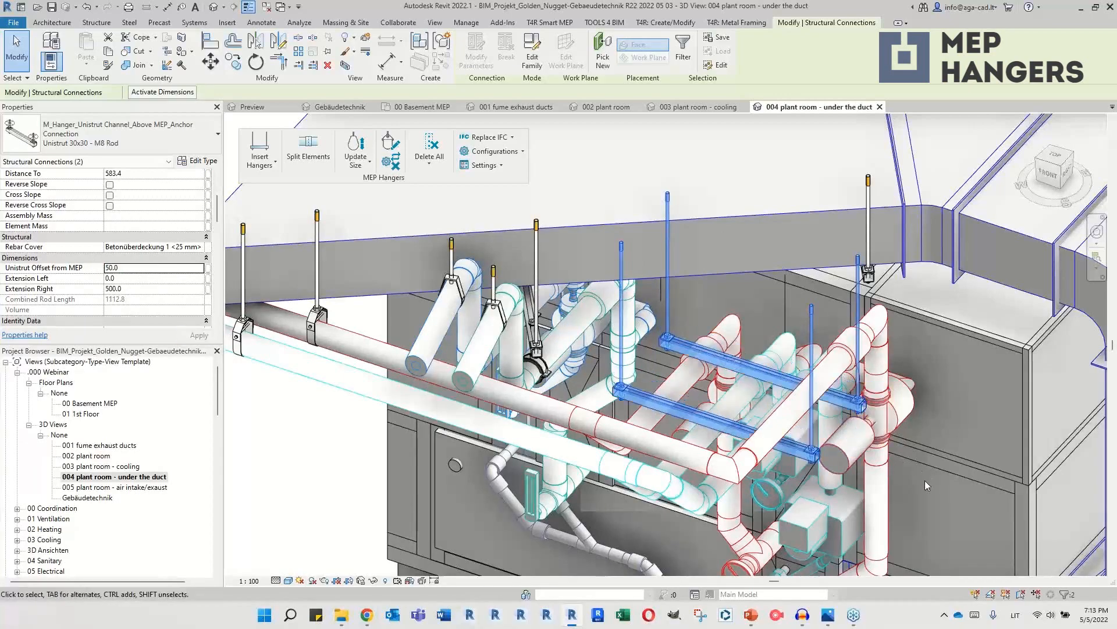
Step: Insert 000 Pipes - Unistrut-Cantilever (Search Top&Bottom) hangers on the four parallel pipes beneath the two extended unistrut channels
mouse_move(924, 480)
middle_mouse_down("shift")
mouse_move(937, 367)
mouse_move(940, 487)
middle_mouse_up("shift")
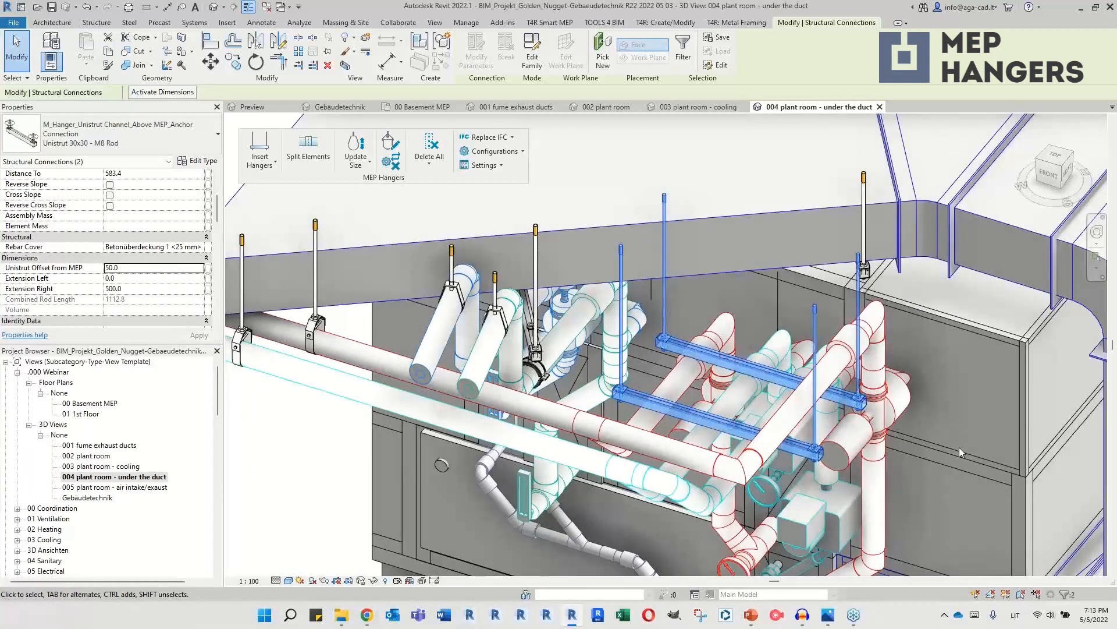
middle_click_drag(950, 431, 733, 476, "shift")
left_click(749, 477)
left_click_drag(749, 477, 735, 316)
middle_click_drag(778, 502, 956, 417, "shift")
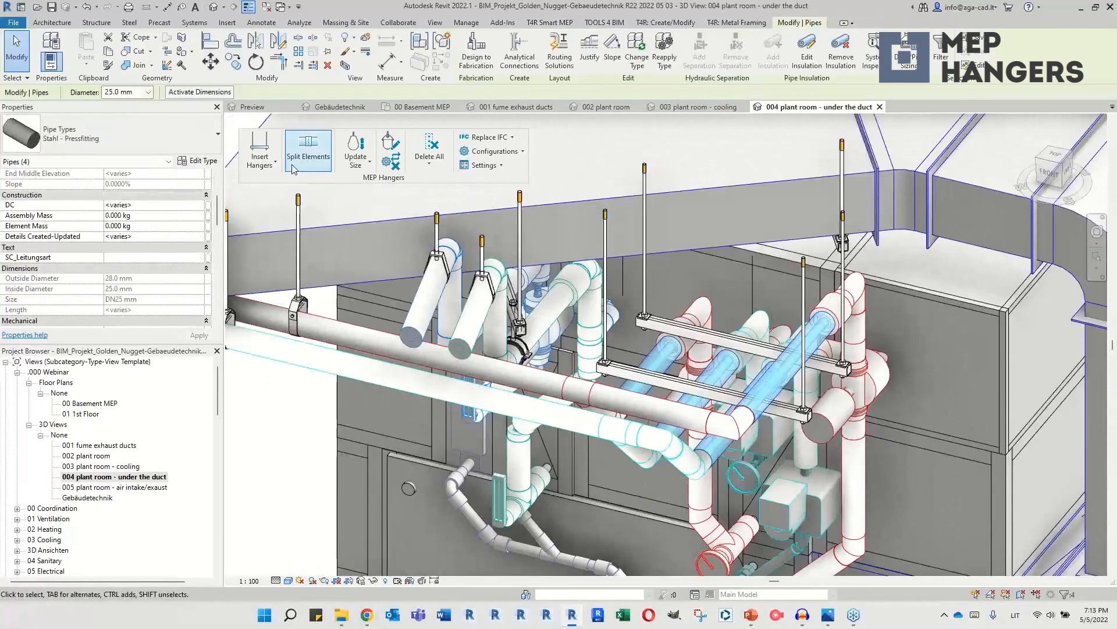
left_click(259, 153)
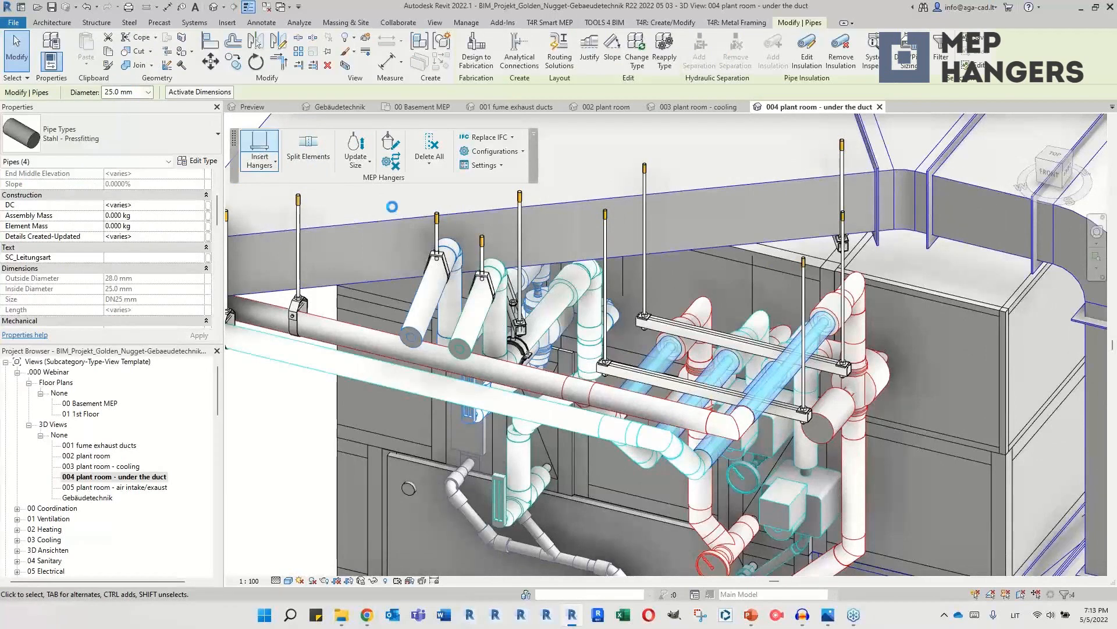
left_click(522, 296)
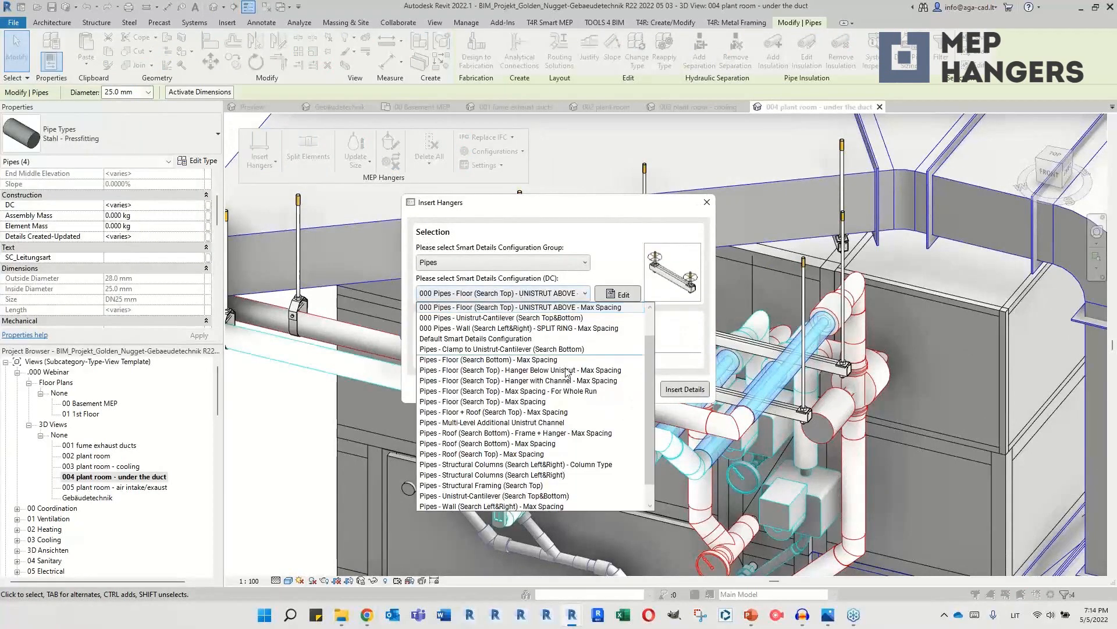
left_click(531, 323)
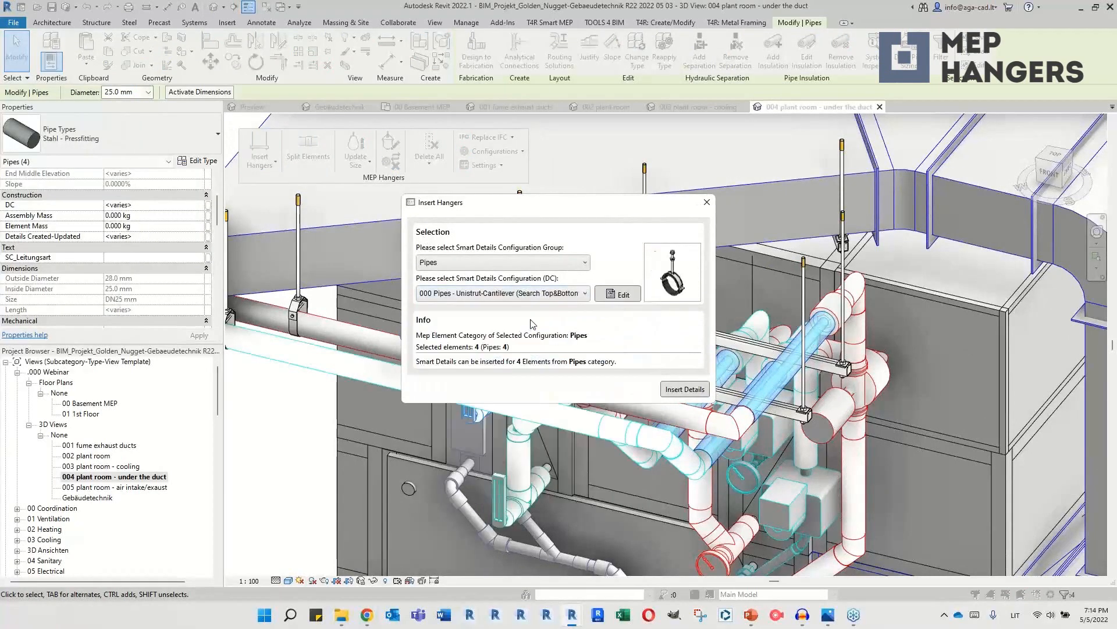
left_click(685, 389)
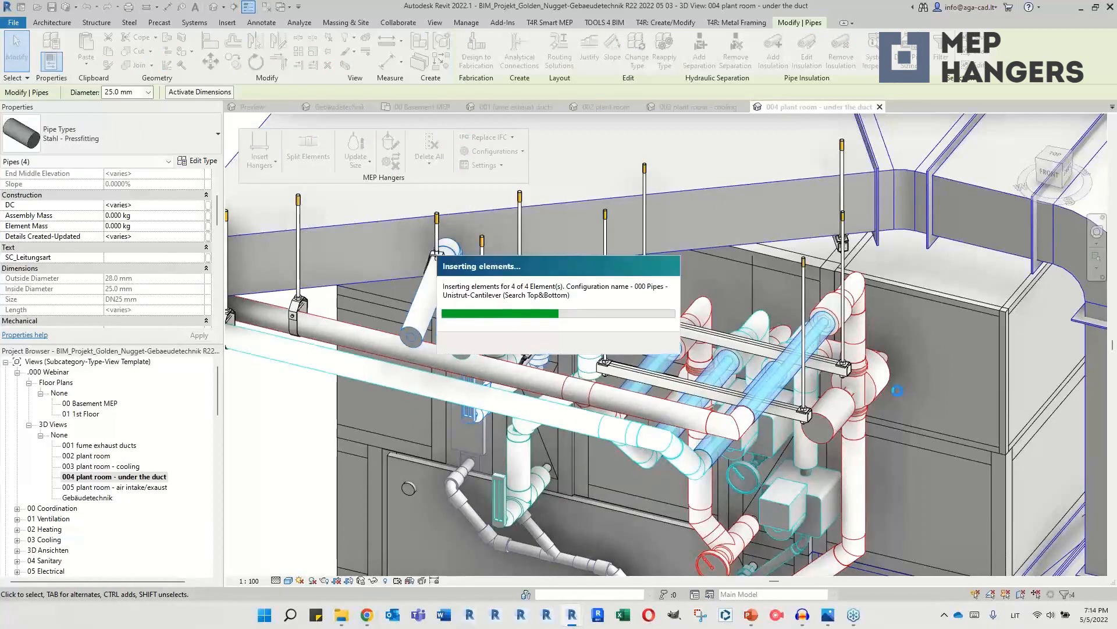
mouse_move(889, 392)
middle_mouse_down("shift")
mouse_move(894, 415)
mouse_move(882, 409)
middle_mouse_up("shift")
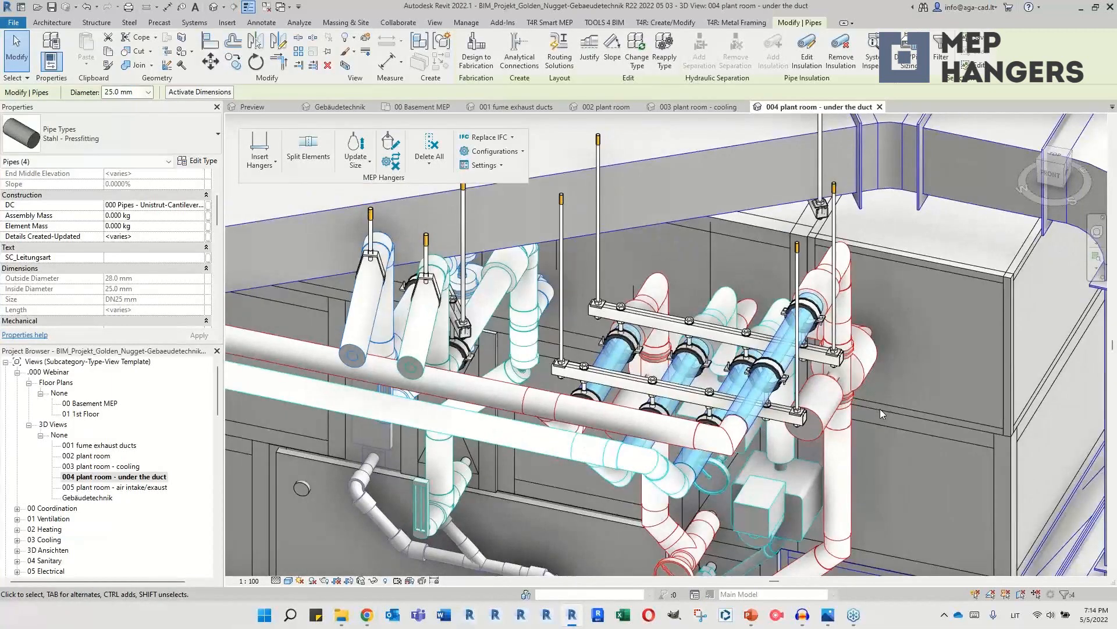
key("Escape")
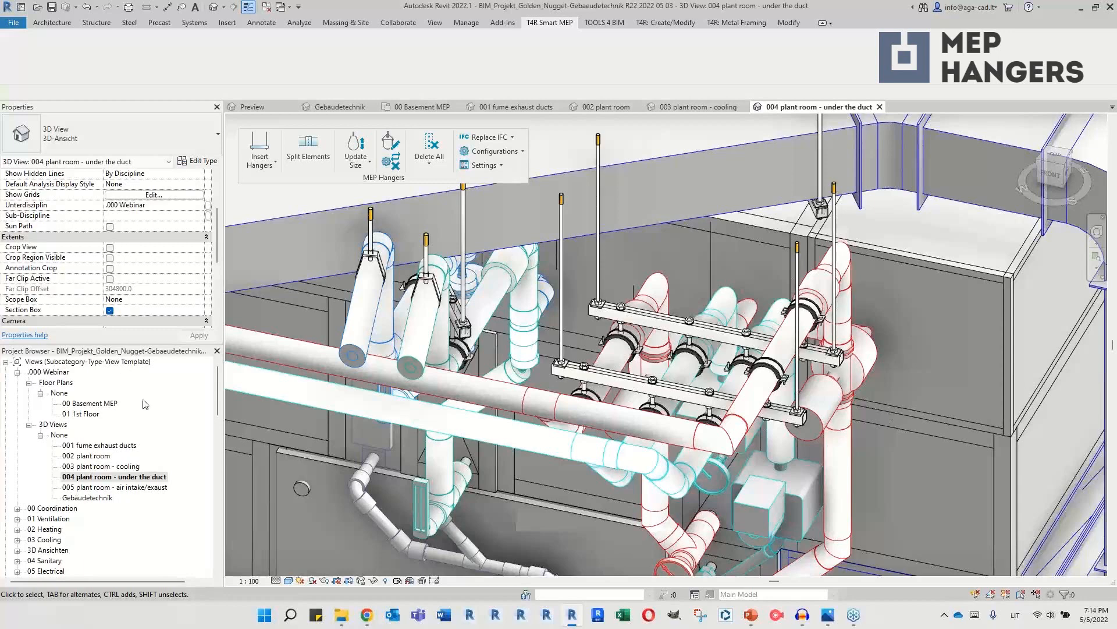
Step: Duplicate the 30x30x2mm type of the M_Unistrut Channel structural framing family and name the copy 30x60x2mm
scroll(134, 456, "down", 15)
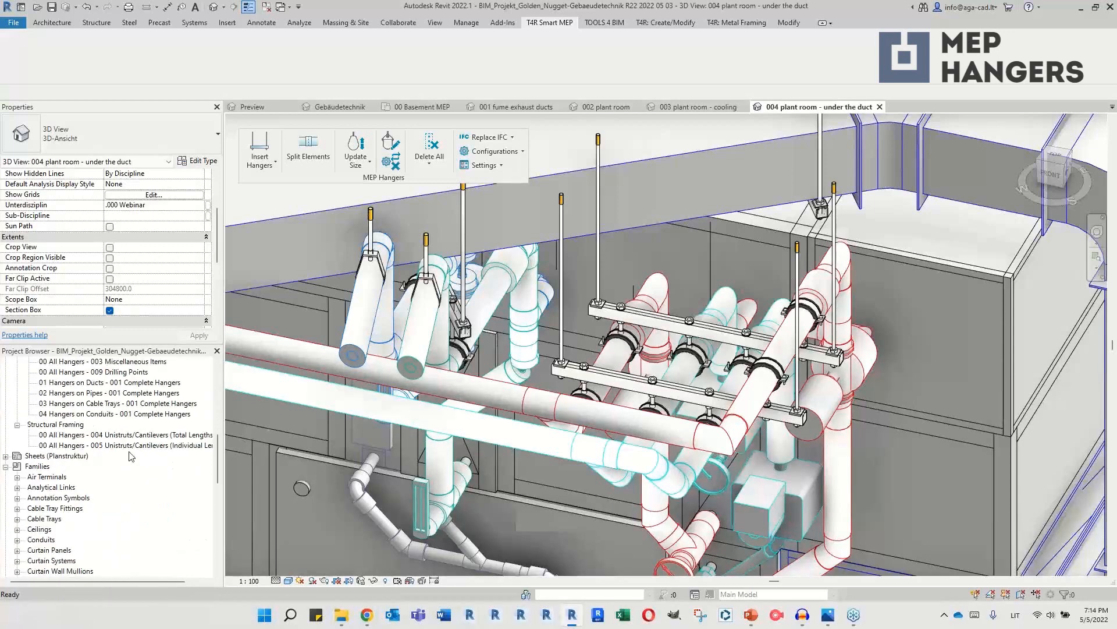
scroll(131, 455, "down", 8)
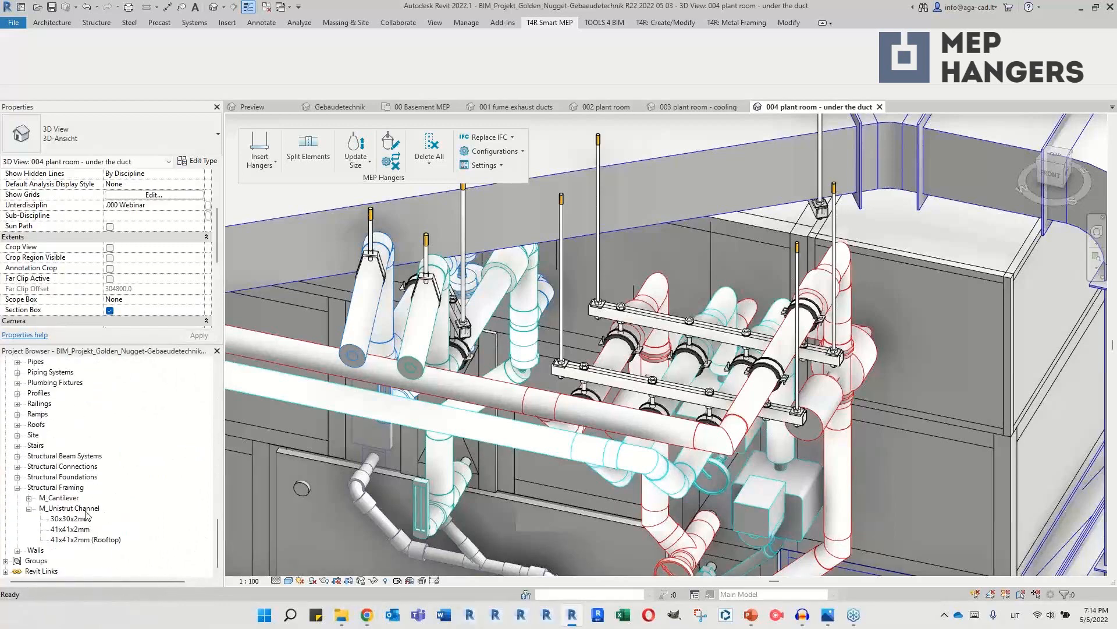
left_click(65, 509)
right_click(79, 520)
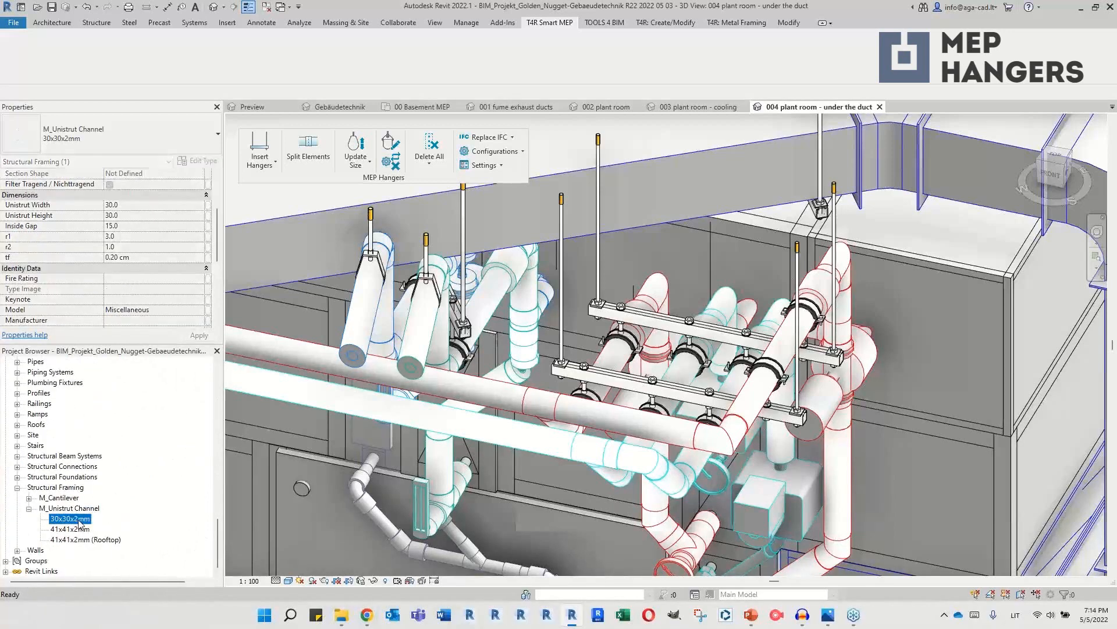
left_click(115, 372)
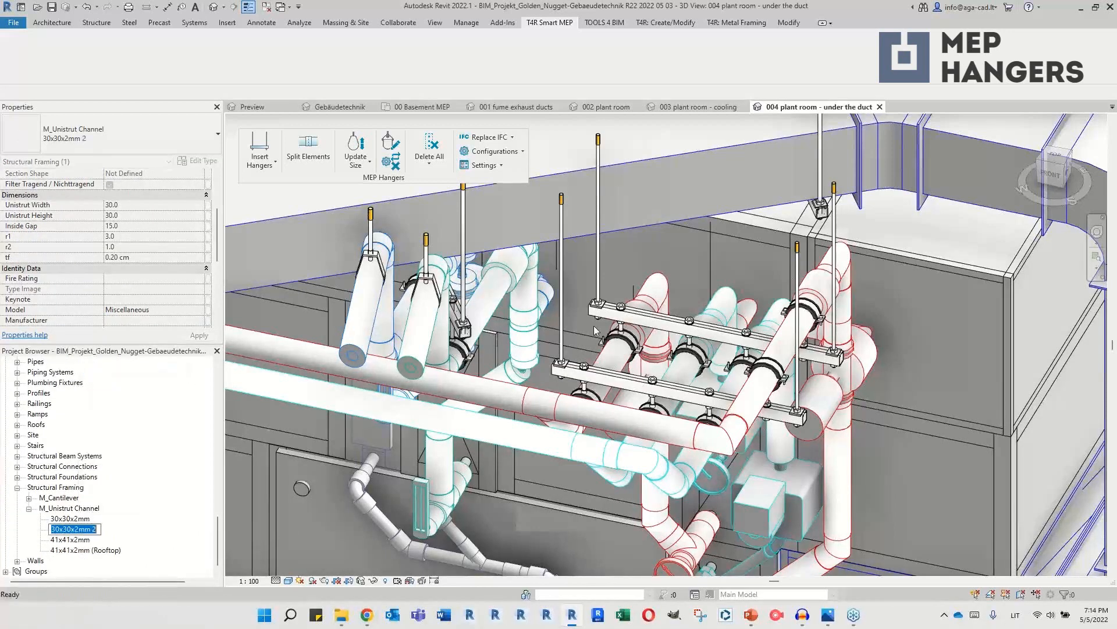
left_click(96, 529)
key("BackSpace")
key("BackSpace")
key("BackSpace")
type("6")
key("Return")
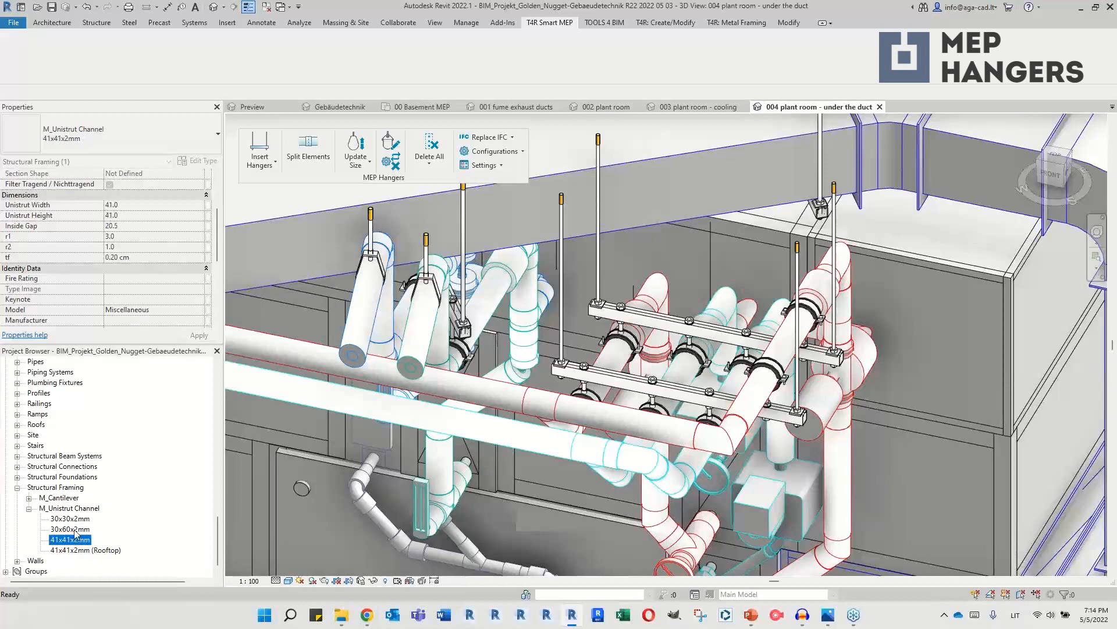
Step: Set the 30x60x2mm channel type's Unistrut Height to 60 and its Type Comments to Unistrut Channel - 30x60
double_click(71, 529)
left_click_drag(770, 92, 383, 100)
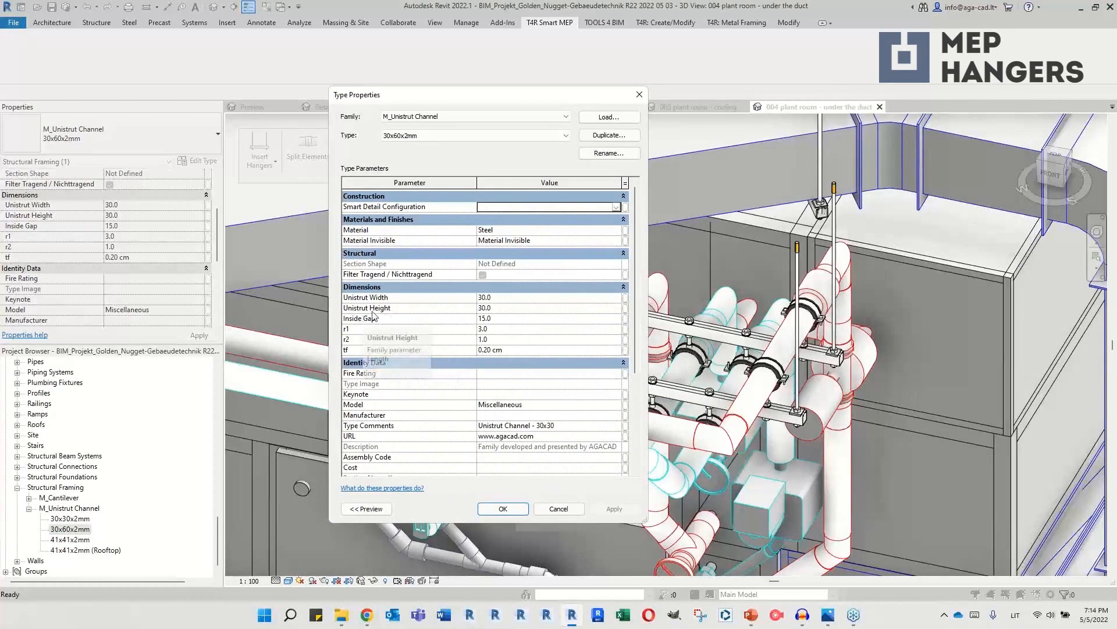
left_click(514, 308)
type("60")
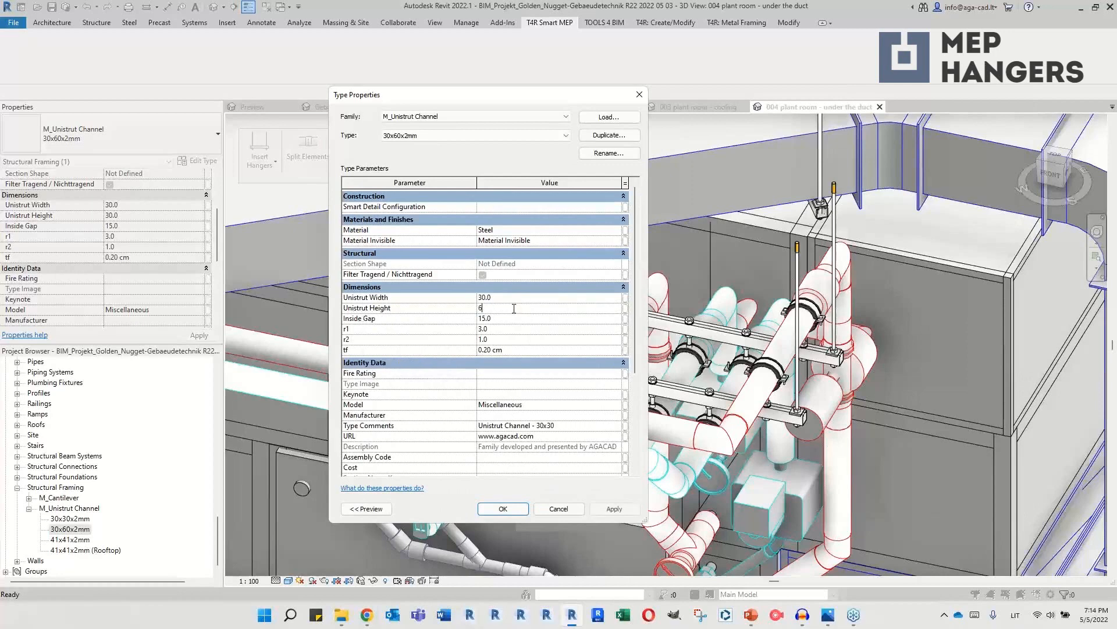
left_click(551, 429)
key("BackSpace")
type("6")
left_click(504, 508)
key("Escape")
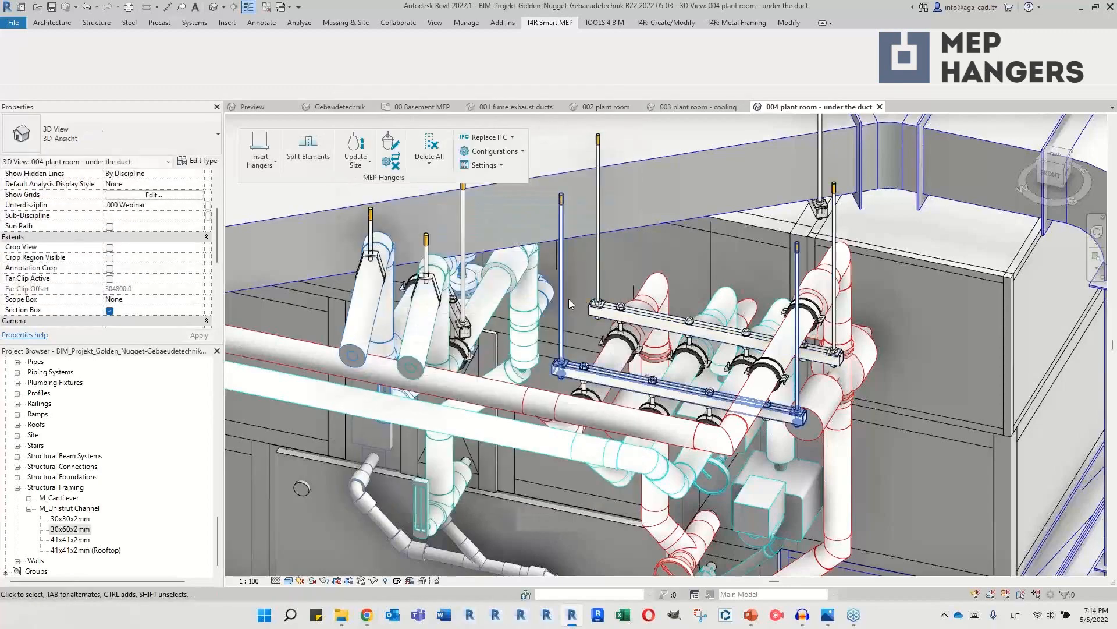
Step: Duplicate the front extended unistrut hanger's type as Unistrut 30x60 - M8 Rod
left_click(568, 298)
scroll(560, 392, "up", 3)
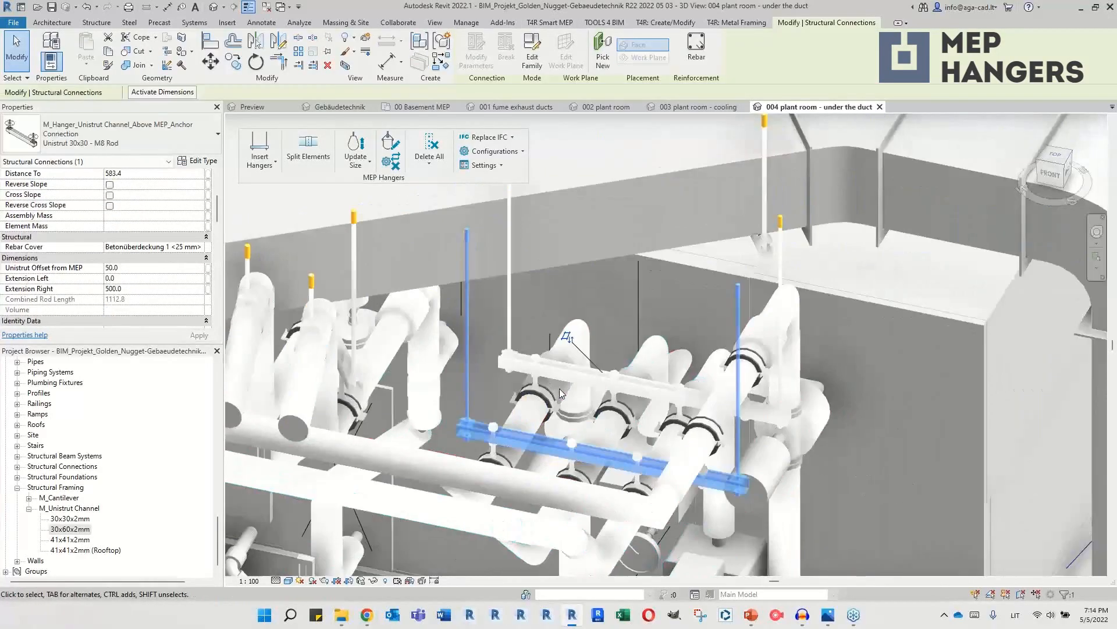
left_click(203, 162)
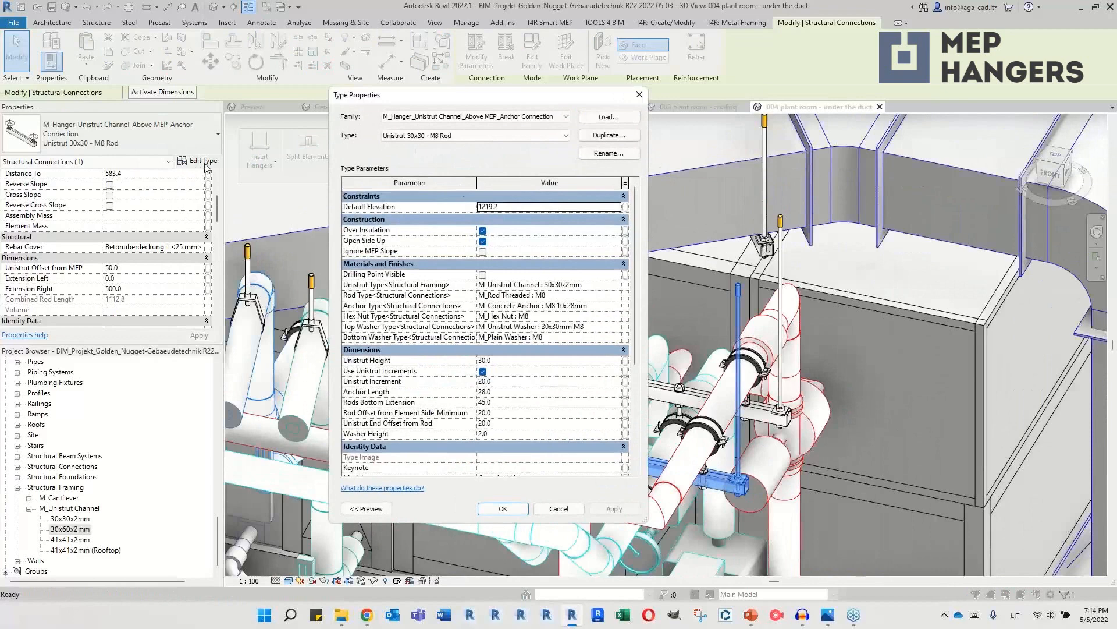
left_click(612, 136)
left_click(775, 251)
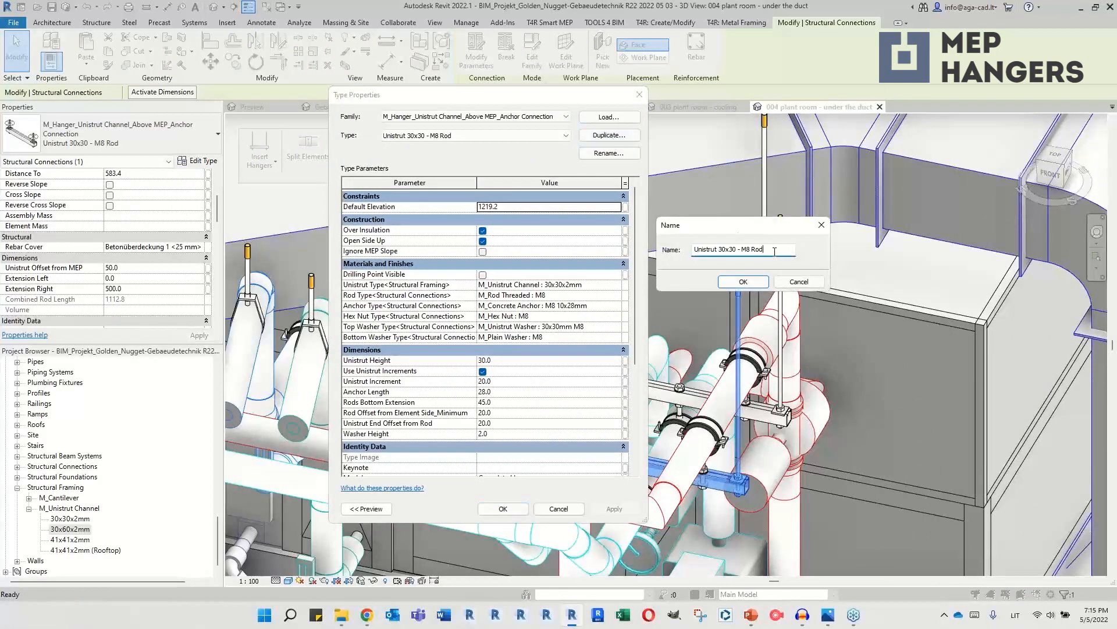
key("BackSpace")
type("6")
left_click(743, 281)
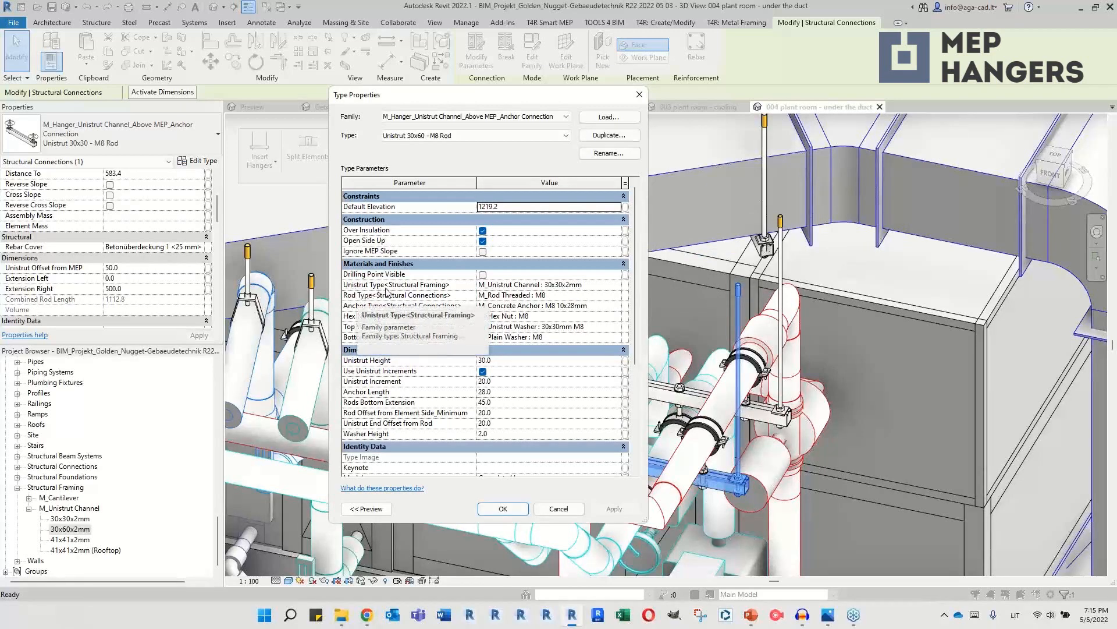
Step: Give the Unistrut 30x60 - M8 Rod type the M_Unistrut Channel : 30x60x2mm profile, Unistrut Height 60 and Rods Bottom Extension 75
left_click(617, 285)
left_click(616, 285)
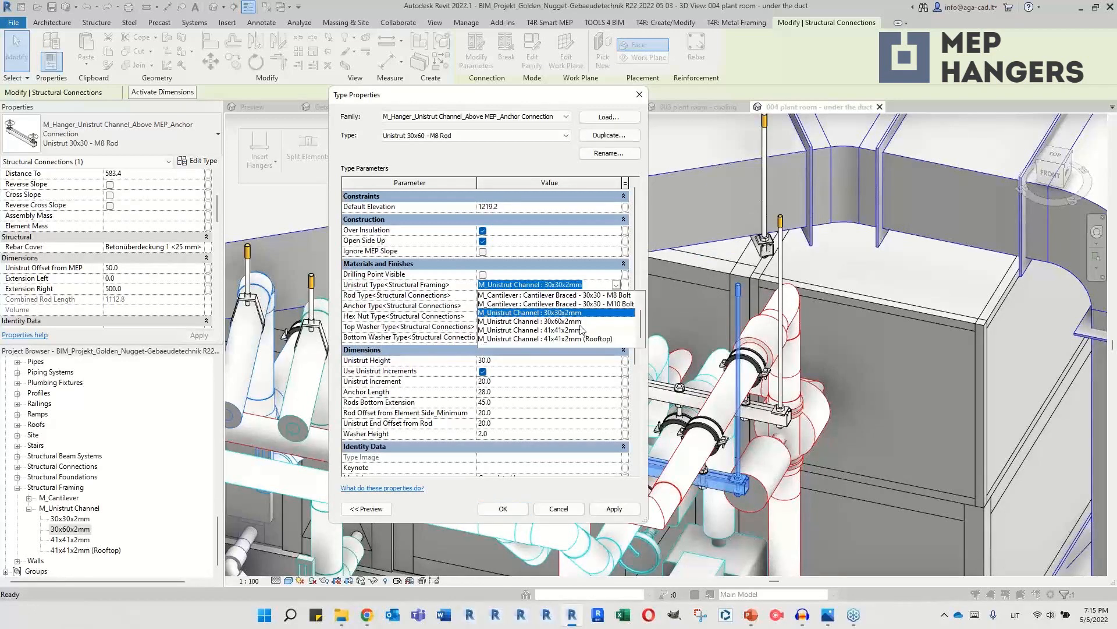
left_click(579, 323)
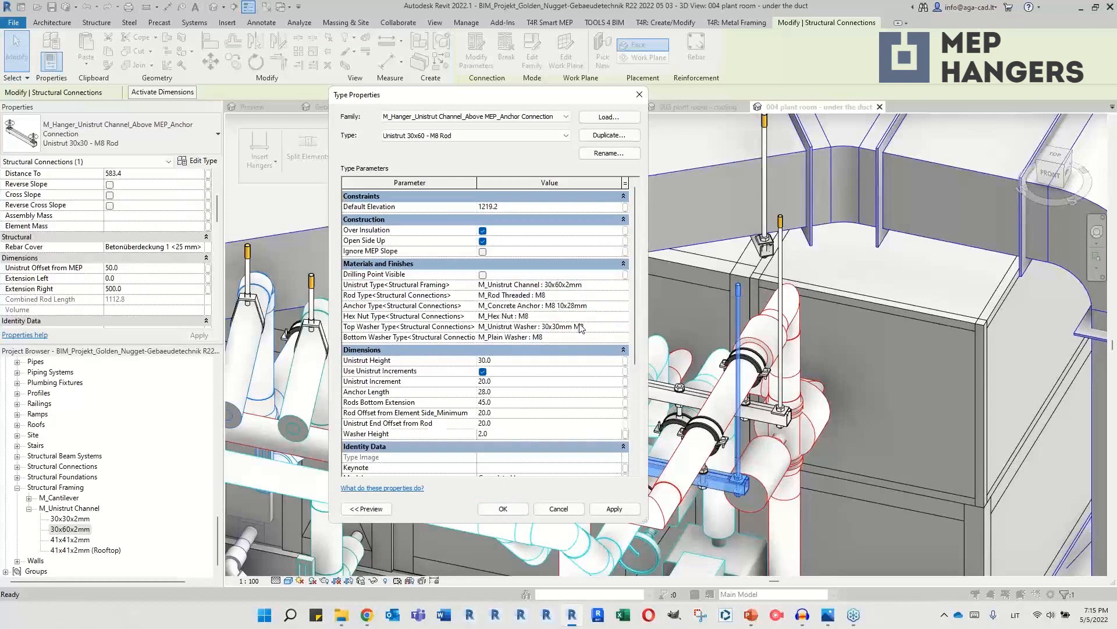
left_click(515, 359)
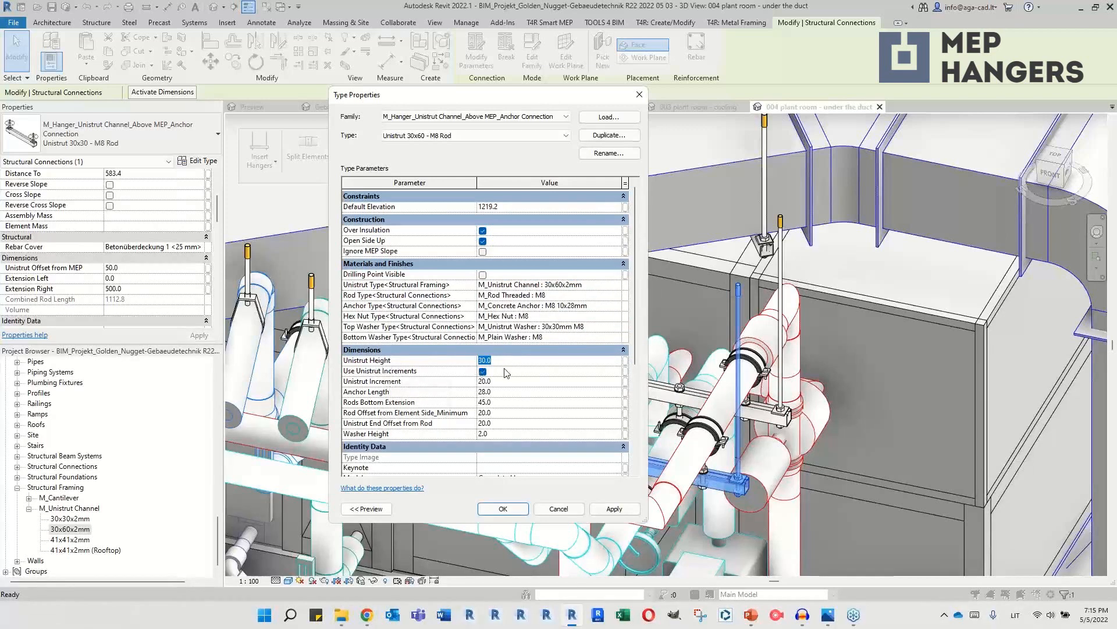
type("60")
left_click(512, 402)
type("75")
left_click(517, 414)
left_click(503, 509)
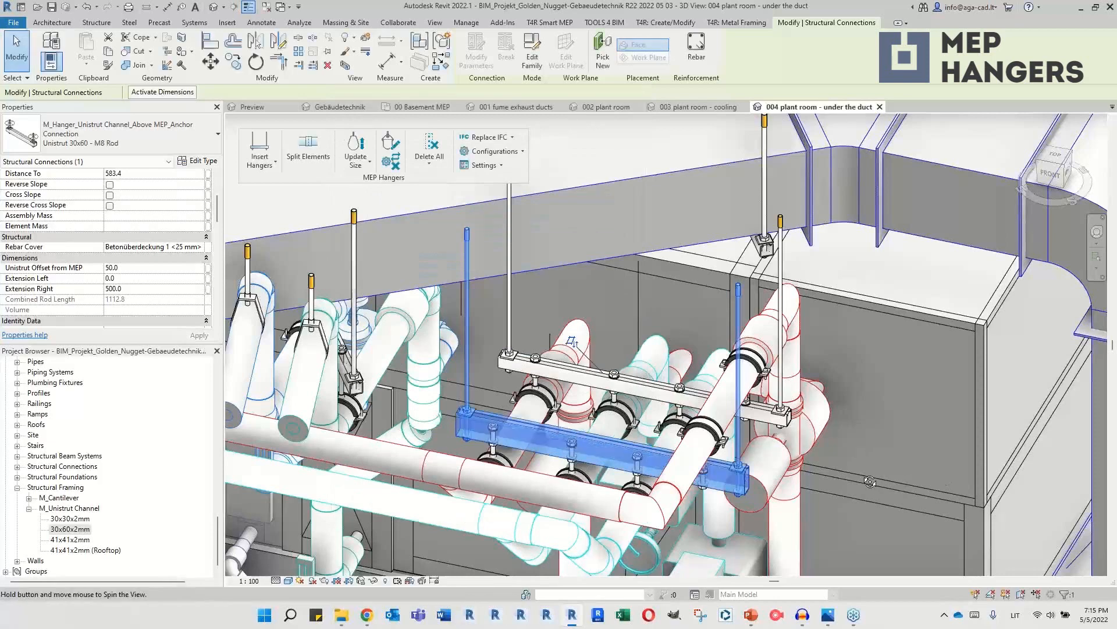
middle_click_drag(869, 481, 826, 508, "shift")
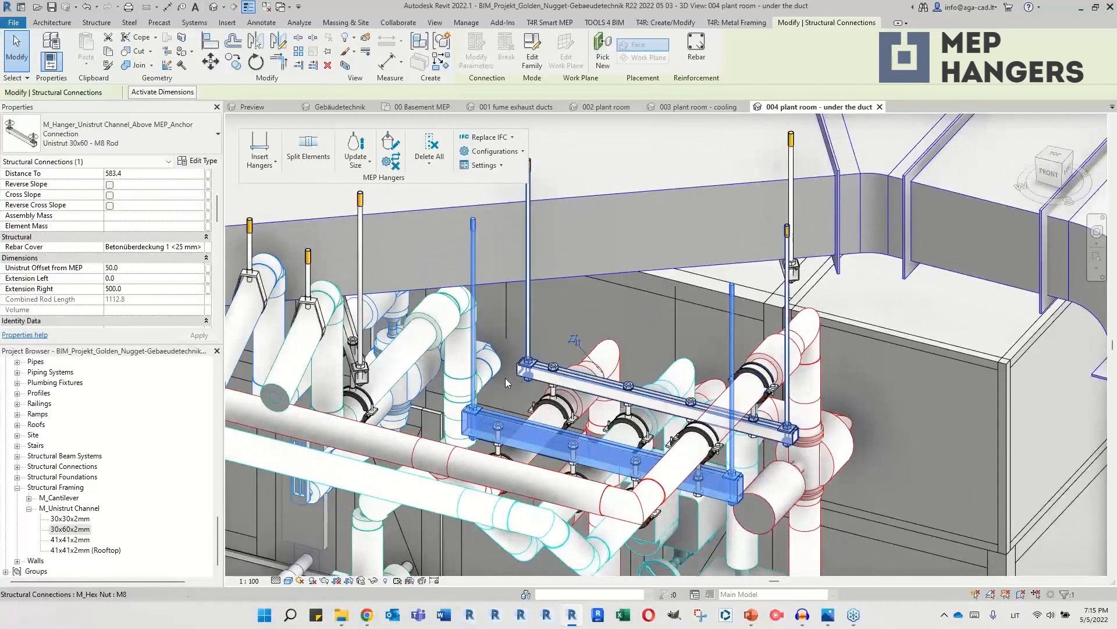
Step: Change the rear unistrut hanger above the pipes to the Unistrut 30x60 - M8 Rod type
key("Escape")
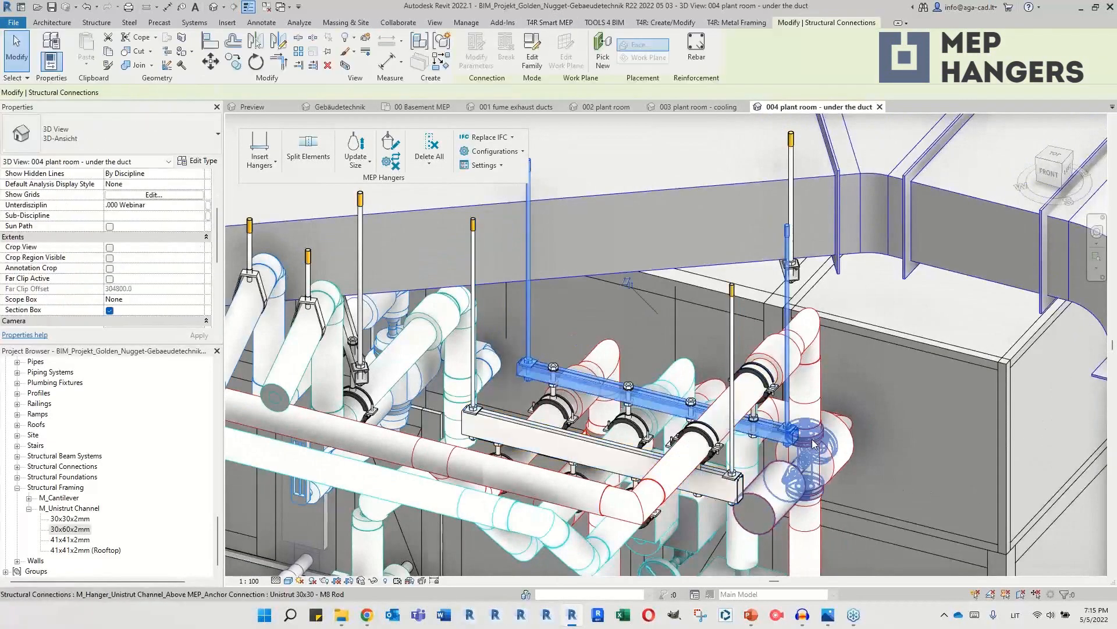
left_click(814, 444)
left_click(145, 151)
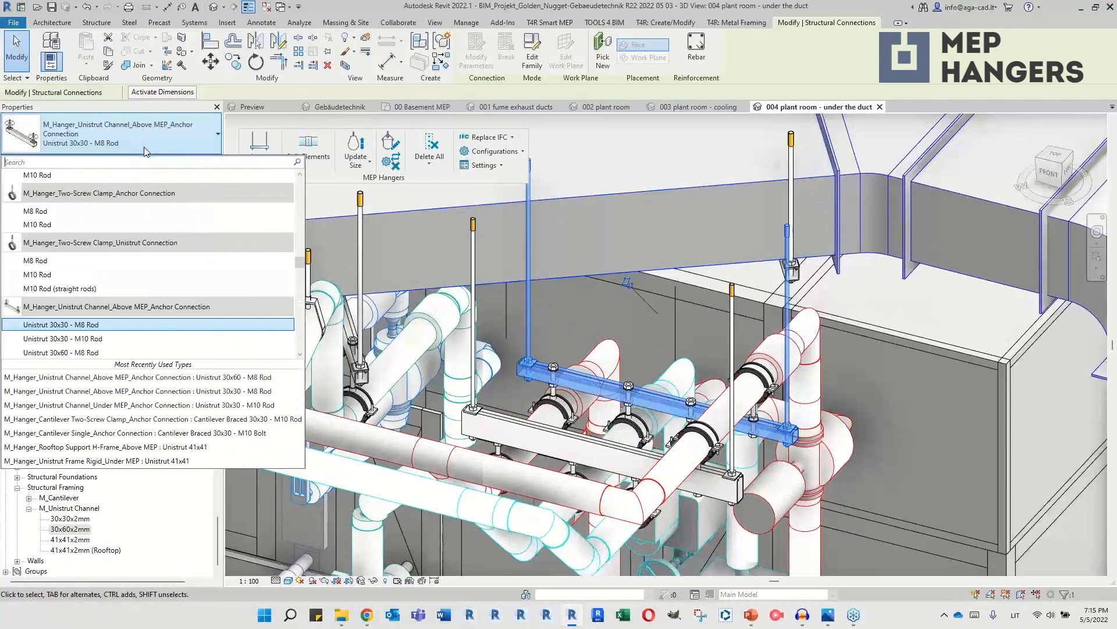
scroll(150, 326, "down", 2)
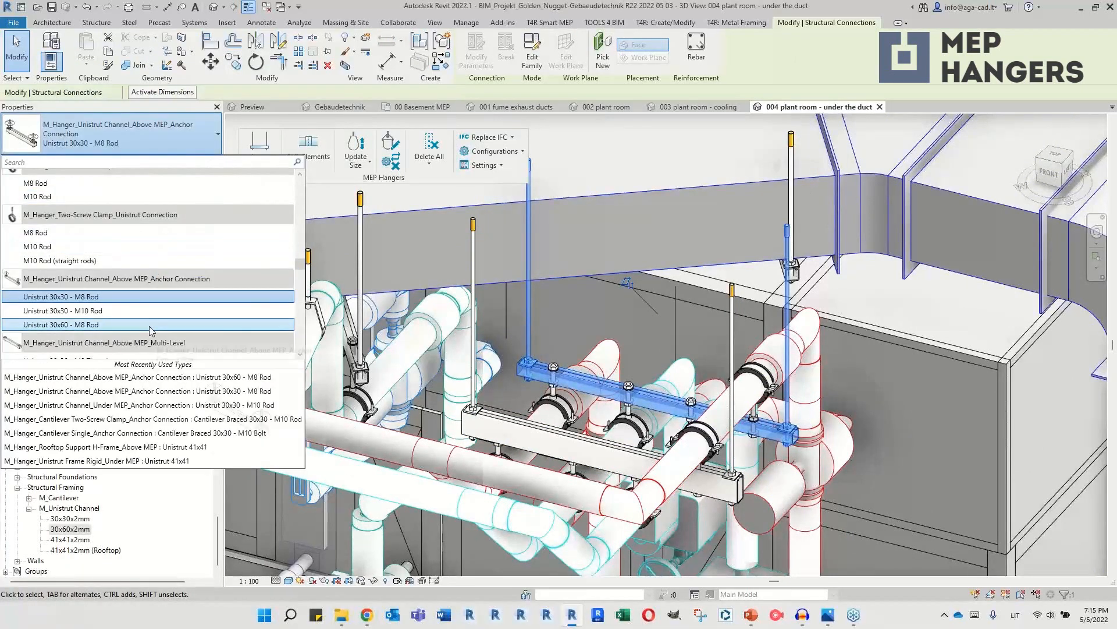
left_click(150, 326)
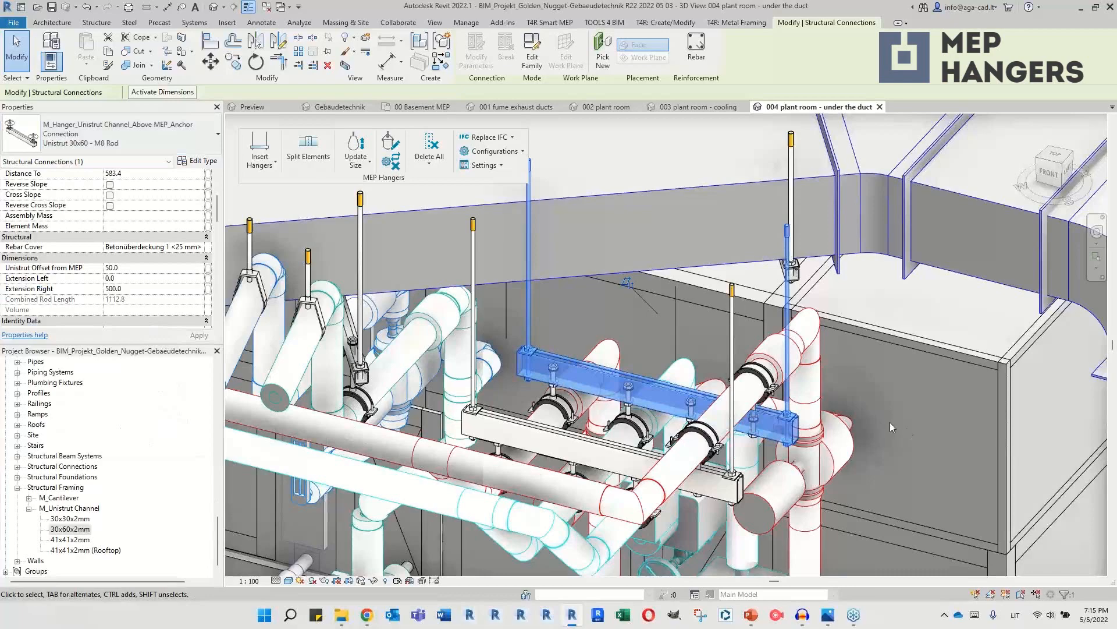
Step: Update the clamp hangers of three DN25 pipes under the 30x60 unistruts and inspect a resized two-screw clamp on the front channel
middle_click_drag(909, 437, 890, 447, "shift")
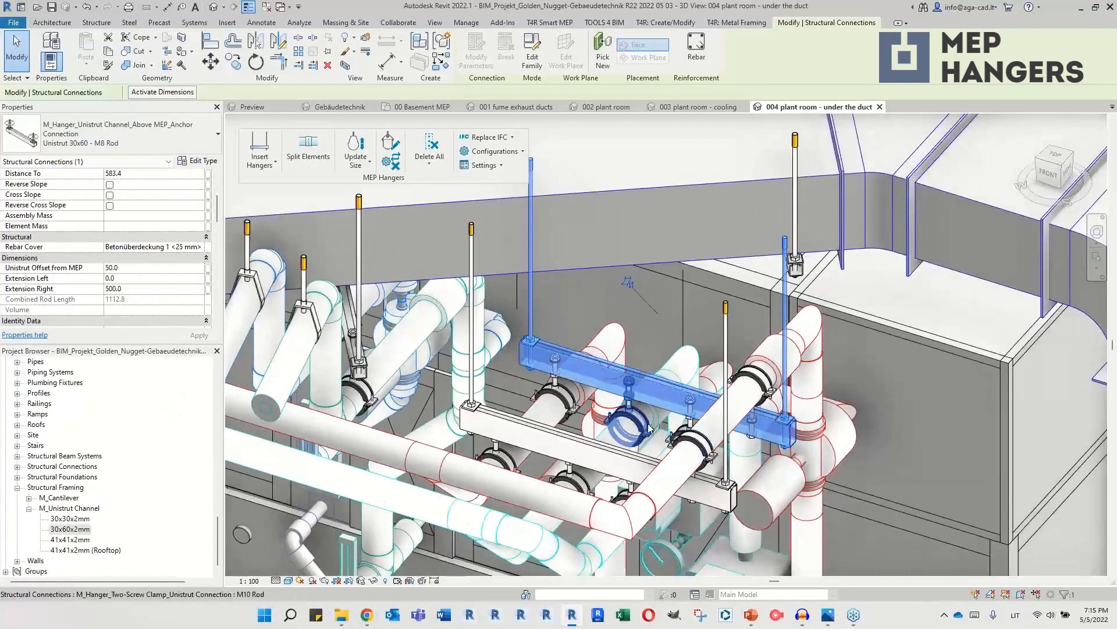
scroll(637, 441, "up", 2)
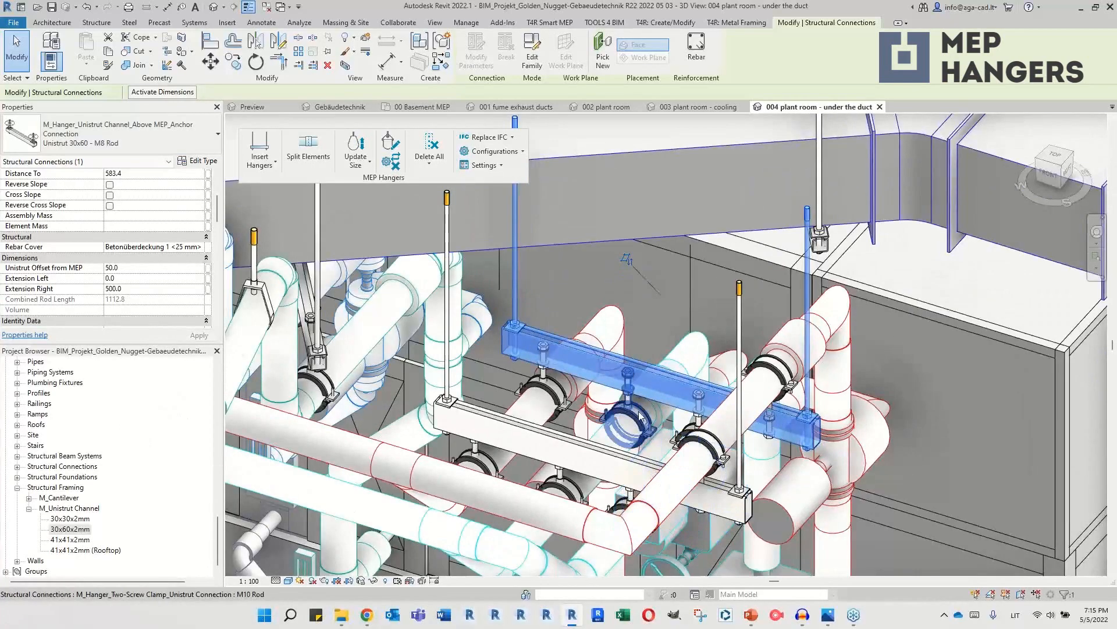
scroll(638, 415, "down", 2)
scroll(670, 430, "up", 1)
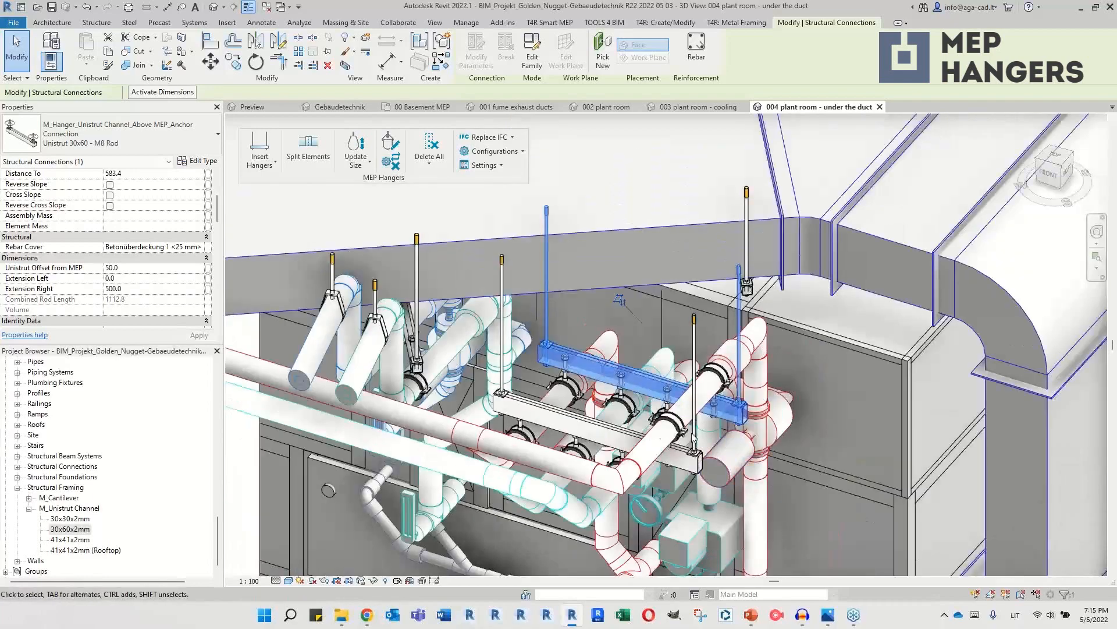
middle_click_drag(688, 438, 579, 476, "shift")
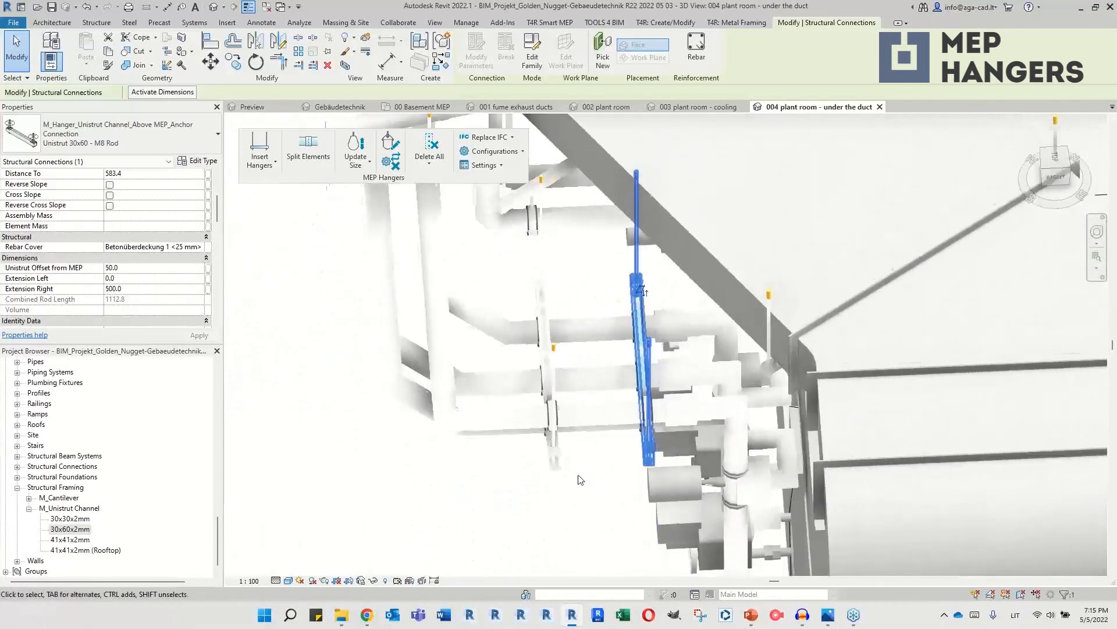
left_click(603, 470)
left_click(620, 415)
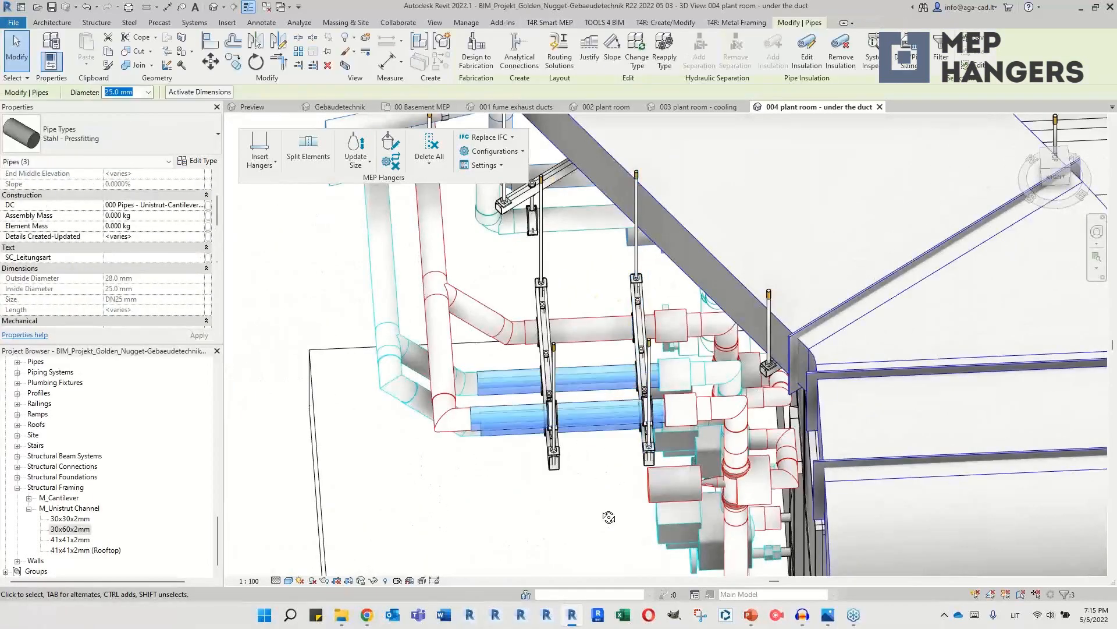
middle_click_drag(620, 414, 766, 434, "shift")
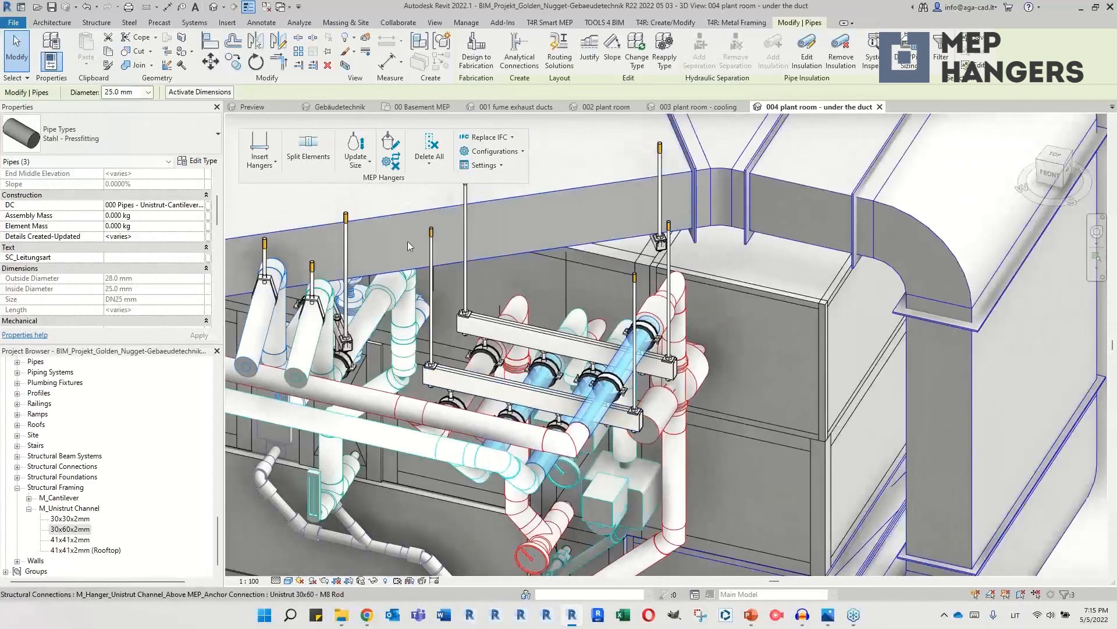
left_click(369, 161)
left_click(399, 214)
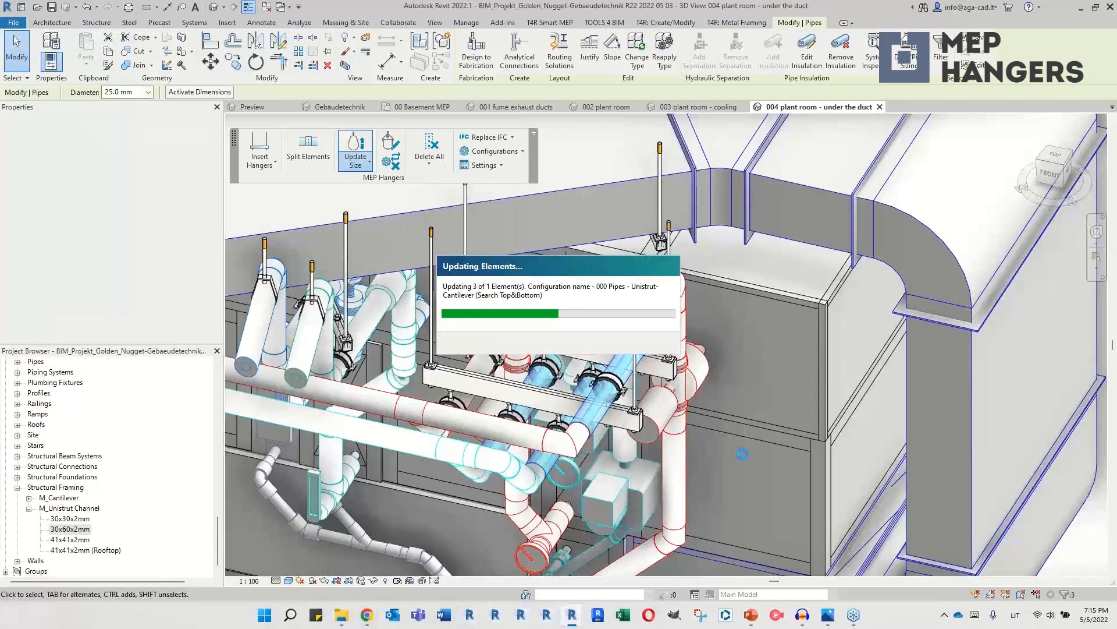
scroll(558, 418, "up", 5)
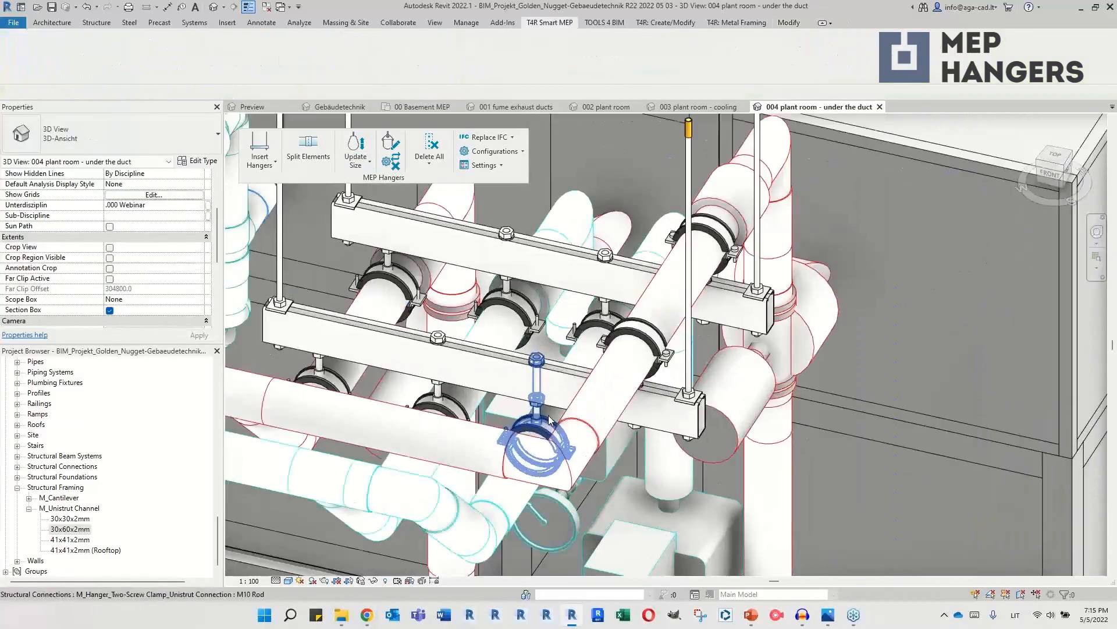
left_click(549, 419)
scroll(549, 415, "up", 2)
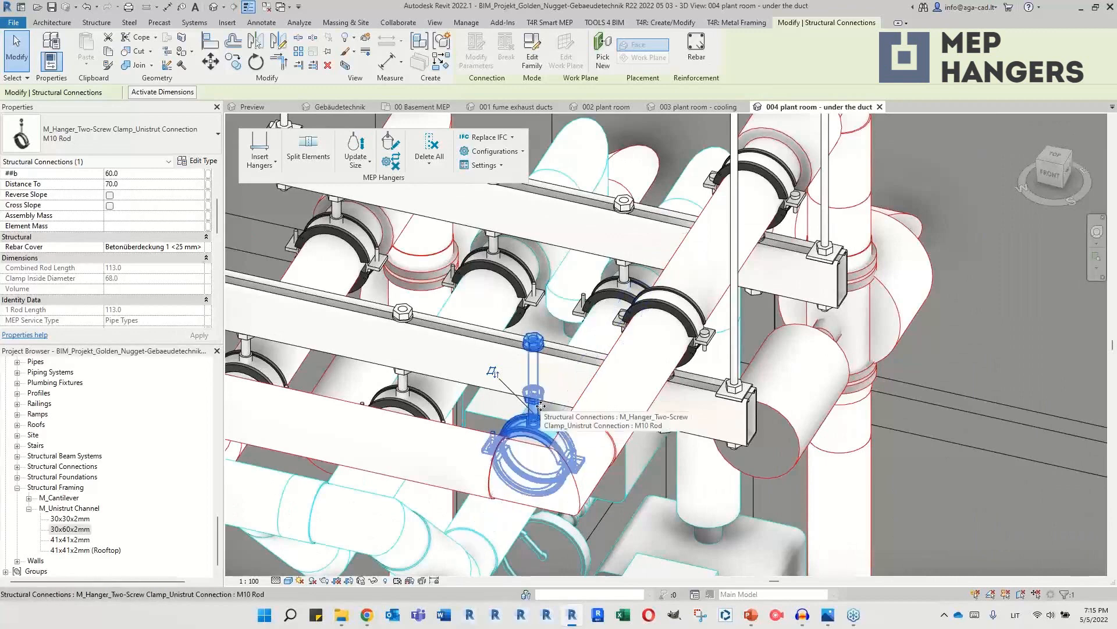
scroll(541, 405, "down", 4)
key("Escape")
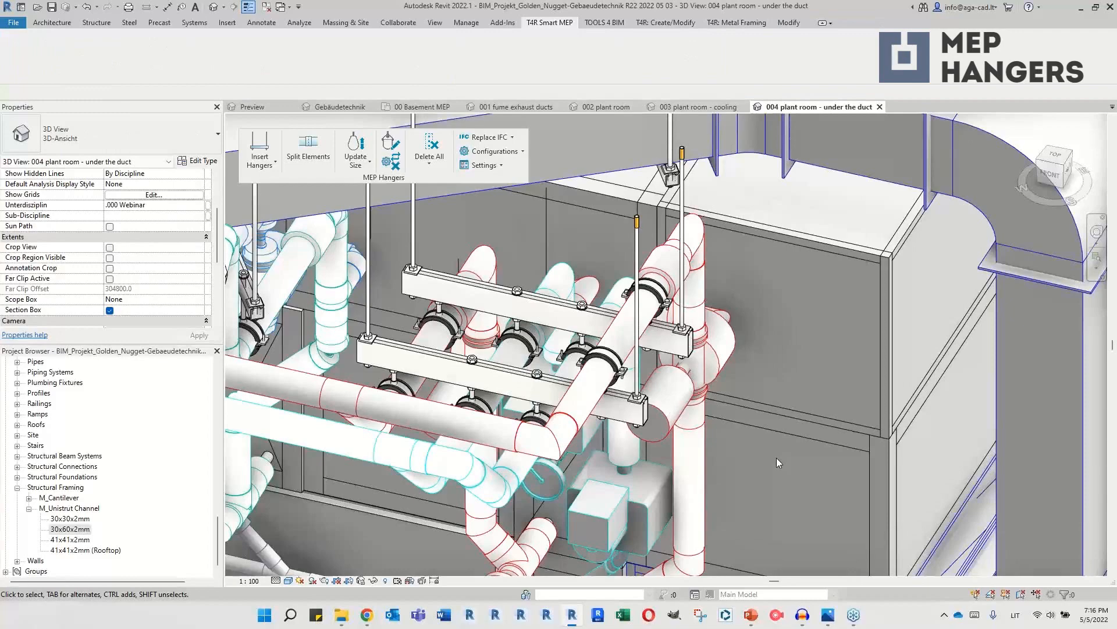
Step: Update the remaining DN25 pipe's hangers using only the 000 Pipes - Unistrut-Cantilever (Search Top&Bottom) configuration
middle_click_drag(776, 458, 472, 493, "shift")
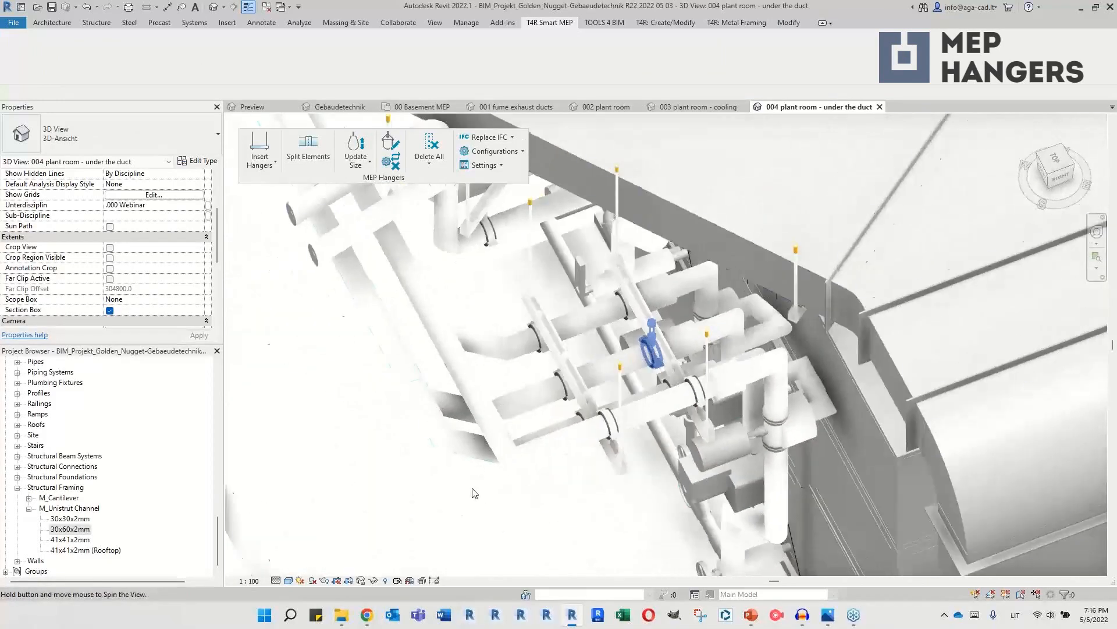
left_click(576, 318)
middle_click_drag(731, 482, 734, 452, "shift")
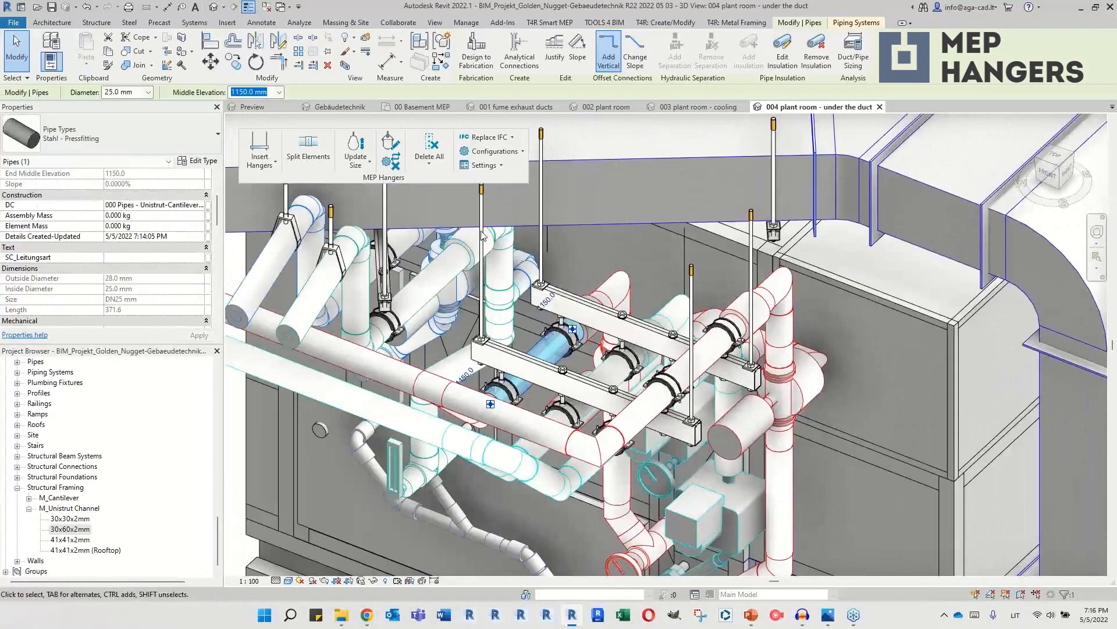
left_click(391, 162)
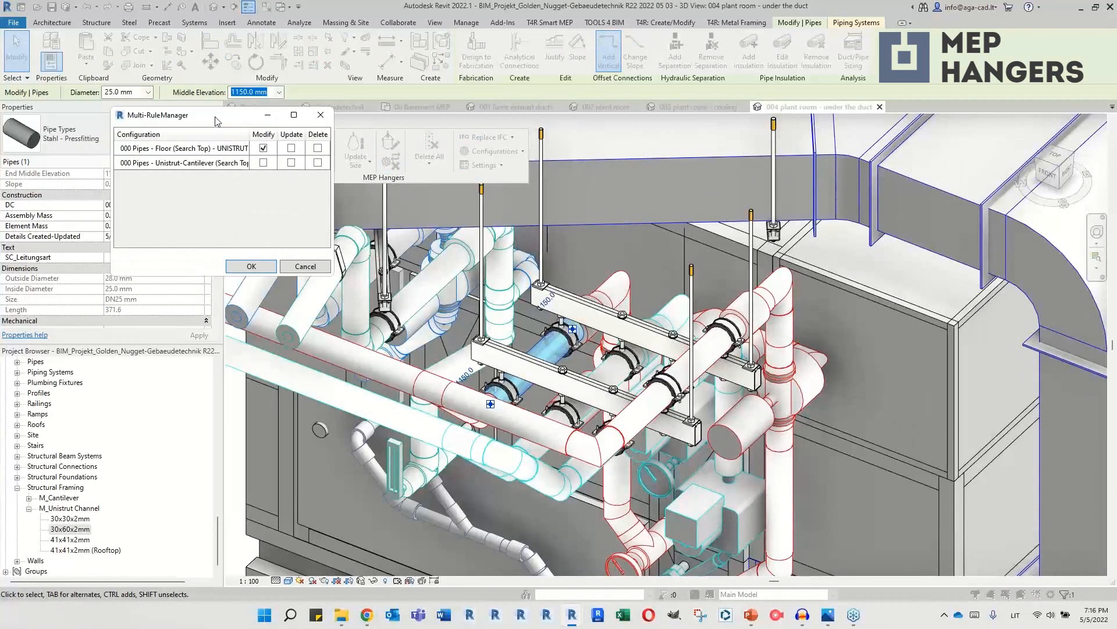
left_click_drag(216, 121, 251, 355)
left_click_drag(371, 412, 449, 415)
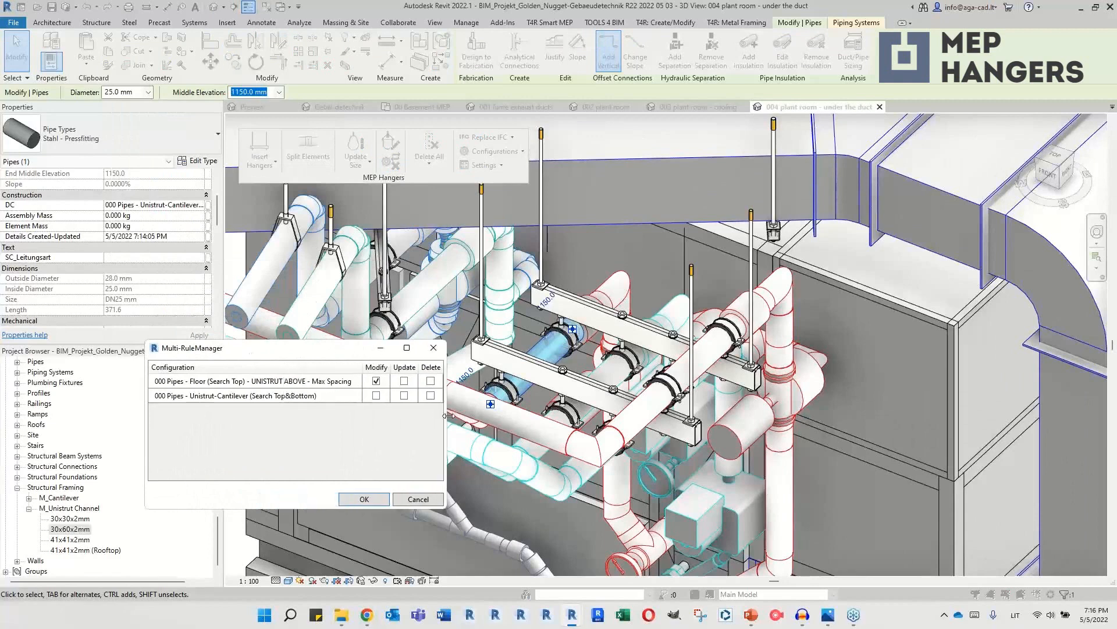
left_click(405, 396)
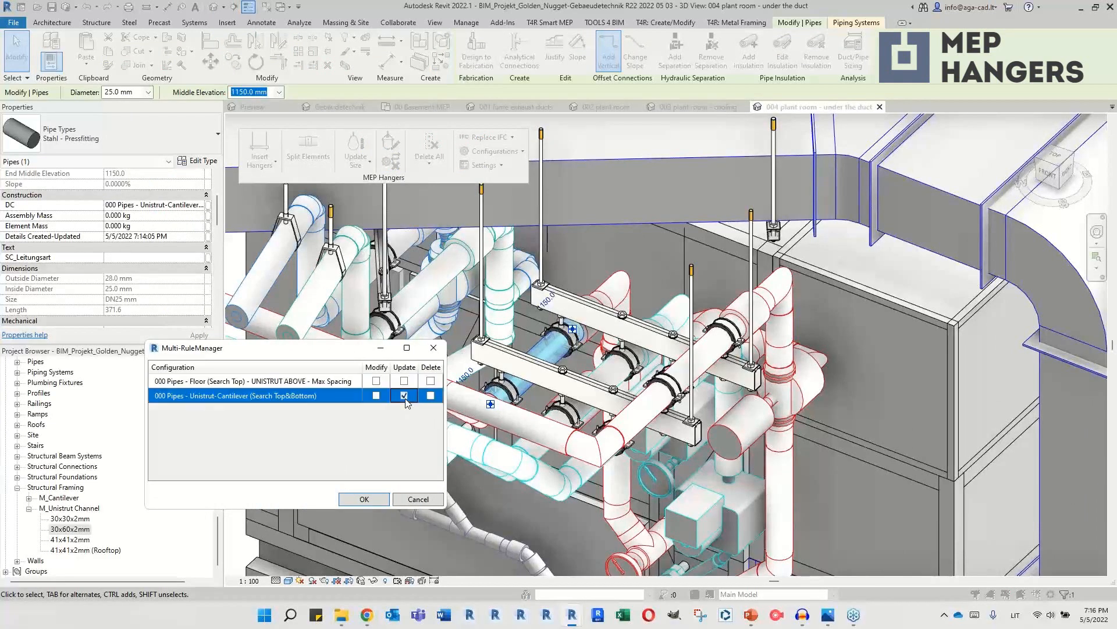
left_click(365, 499)
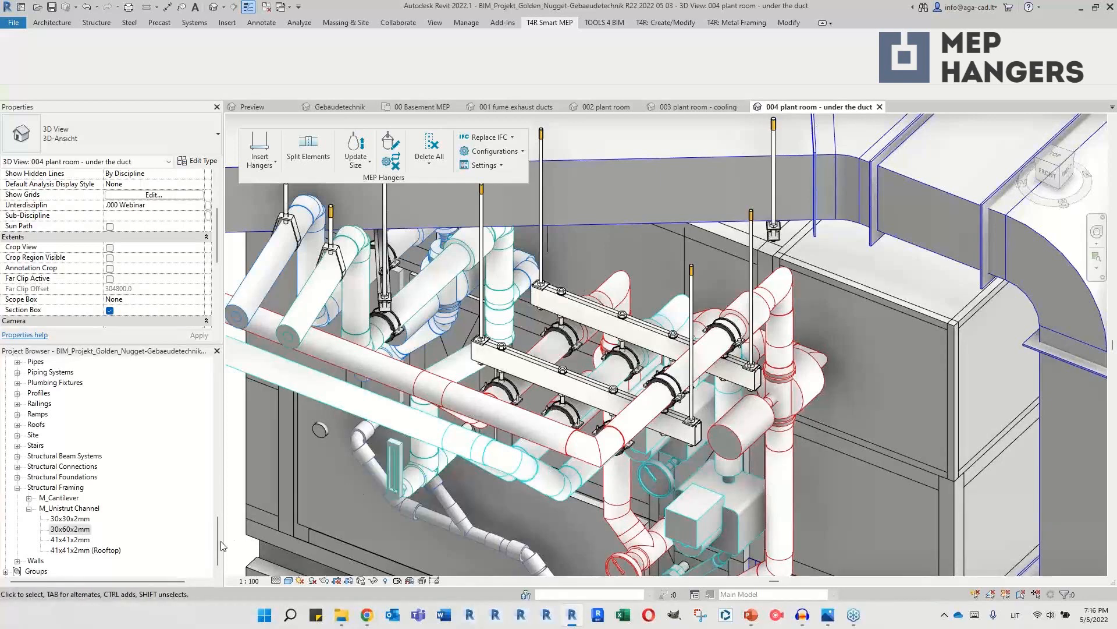
Step: Open the 003 plant room - cooling 3D view
left_click_drag(221, 545, 225, 387)
left_click(119, 466)
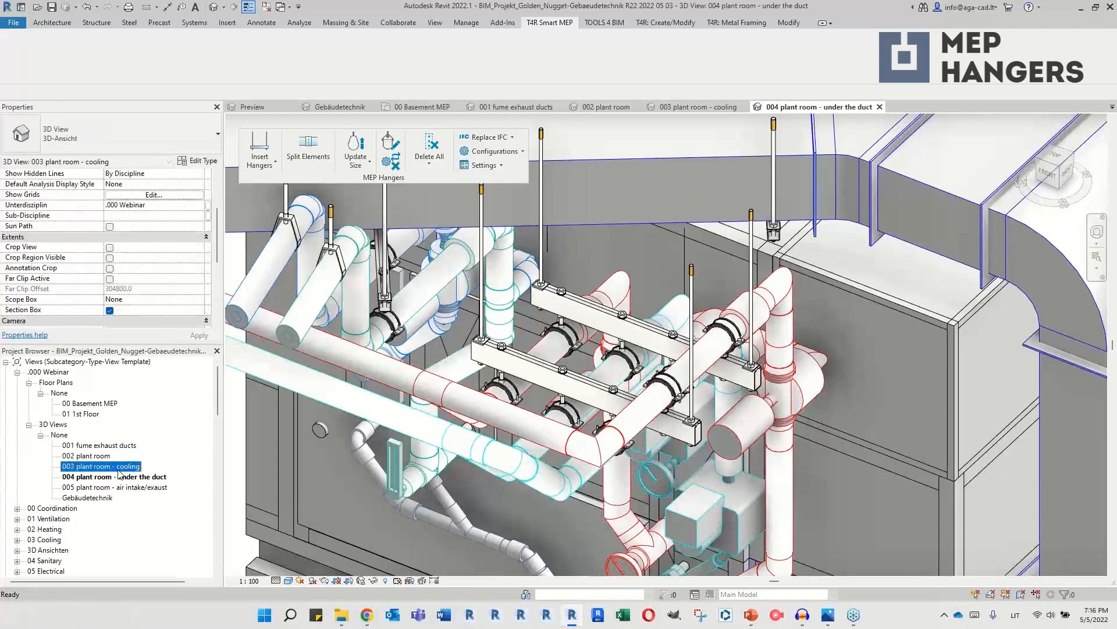
double_click(118, 470)
Step: Delete all hangers from the two DN50 pipe sections on either side of the lower green valve
scroll(387, 338, "down", 8)
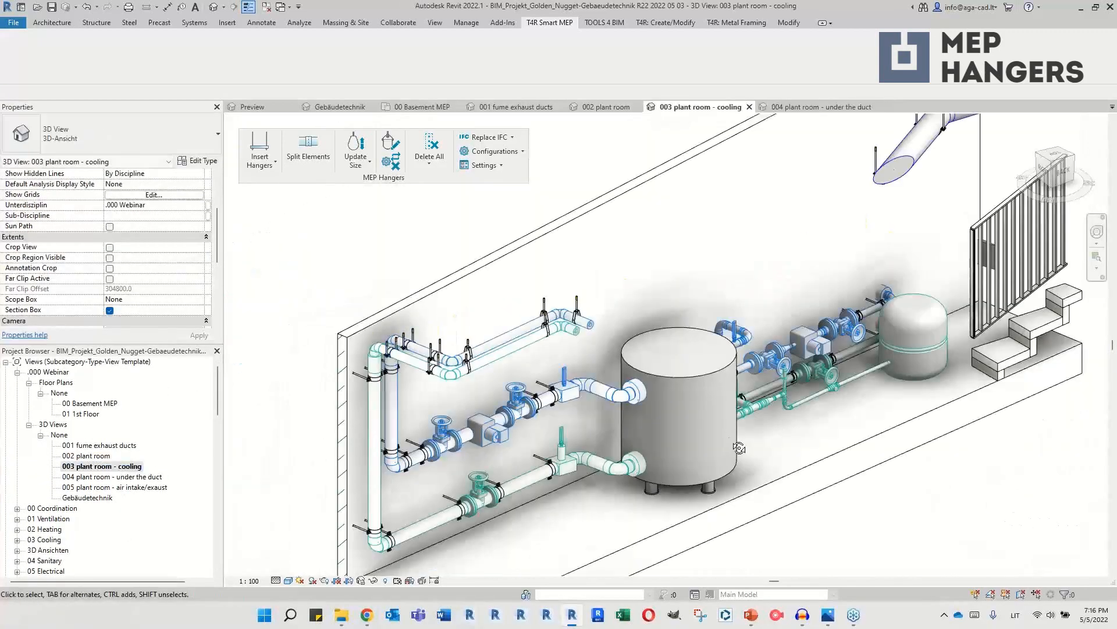
middle_click_drag(739, 448, 705, 460, "shift")
middle_click_drag(812, 461, 641, 504)
scroll(643, 446, "up", 3)
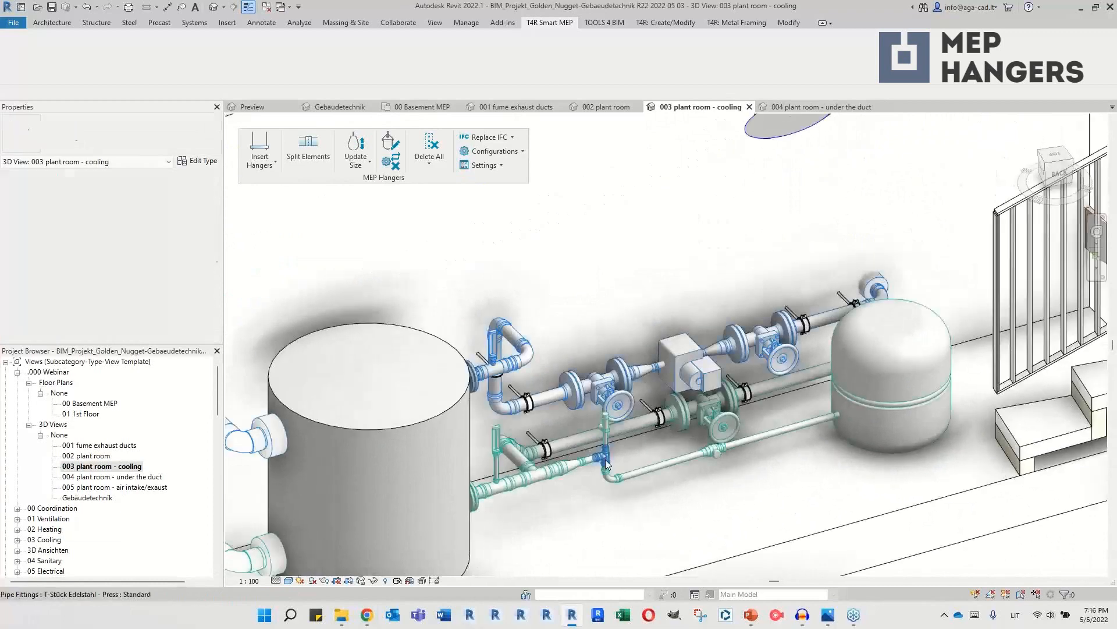
scroll(605, 459, "up", 2)
left_click(817, 366)
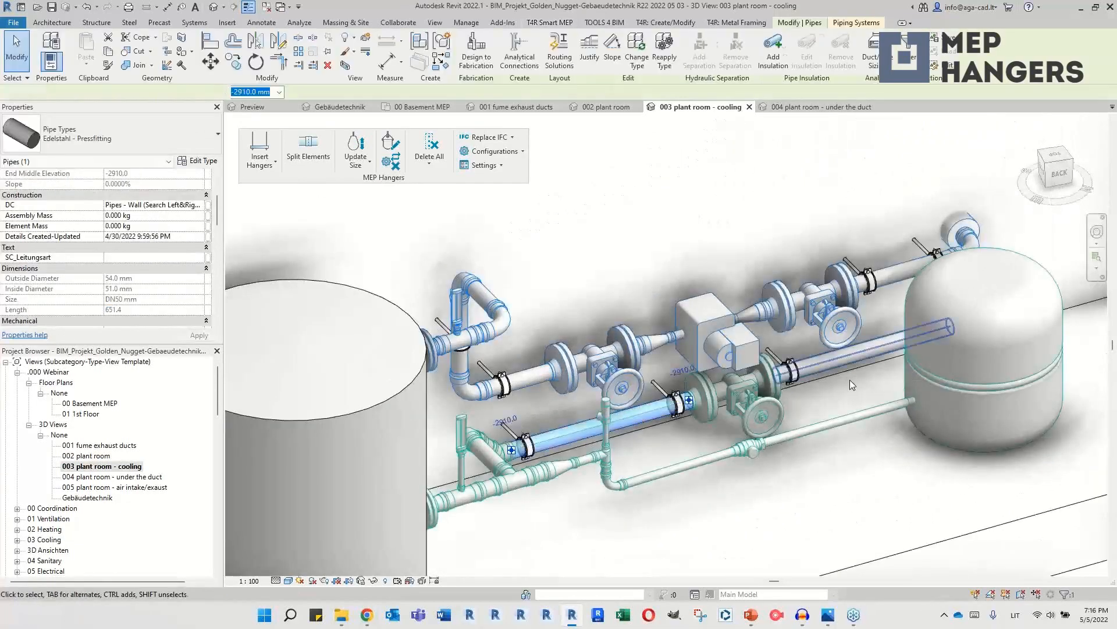
left_click(424, 148)
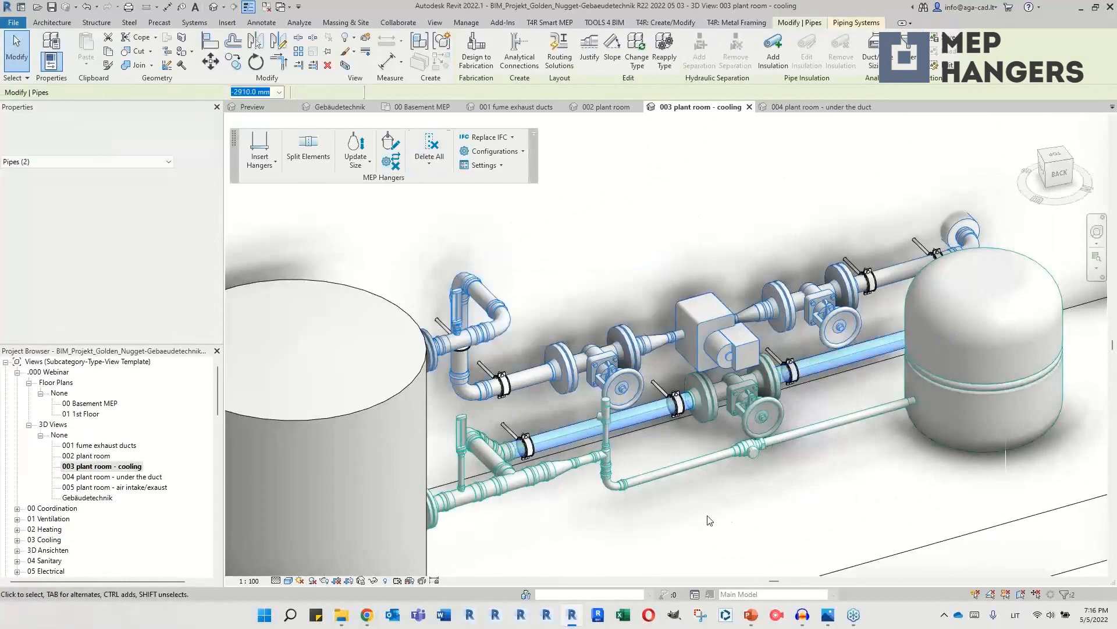
Step: Insert hangers on five lower cooling pipes between the tank and expansion vessel with configuration 000 Pipes - Floor (Search Bottom) - TWO-SCREW CLAMP - Max Spacing
left_click(515, 462)
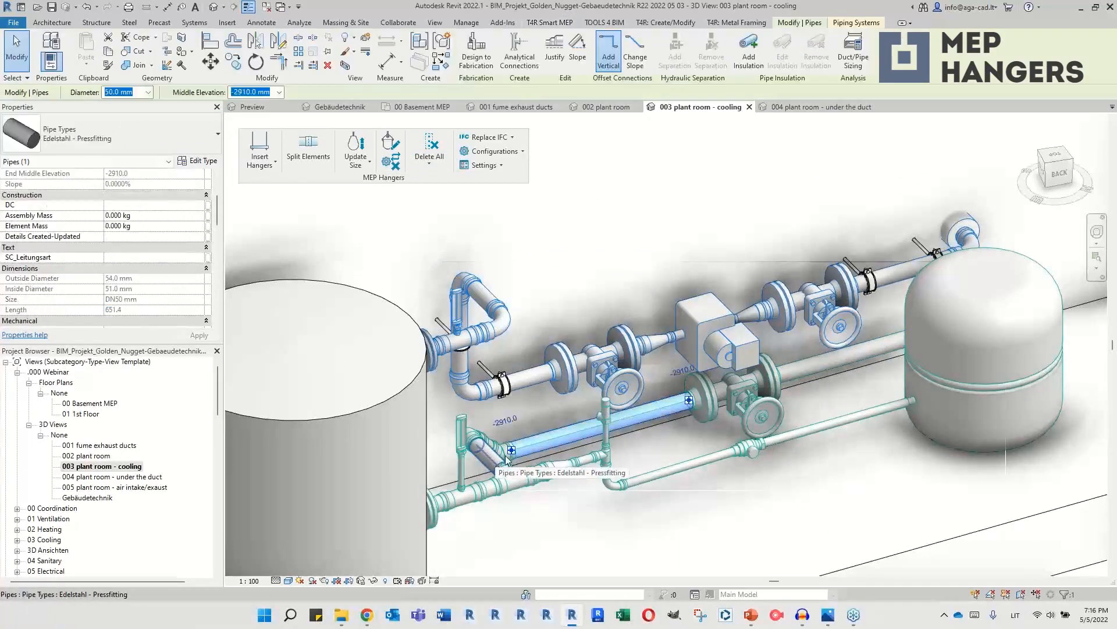
left_click(726, 497)
middle_click_drag(726, 497, 643, 483)
left_click(633, 477)
middle_click_drag(744, 487, 723, 518, "shift")
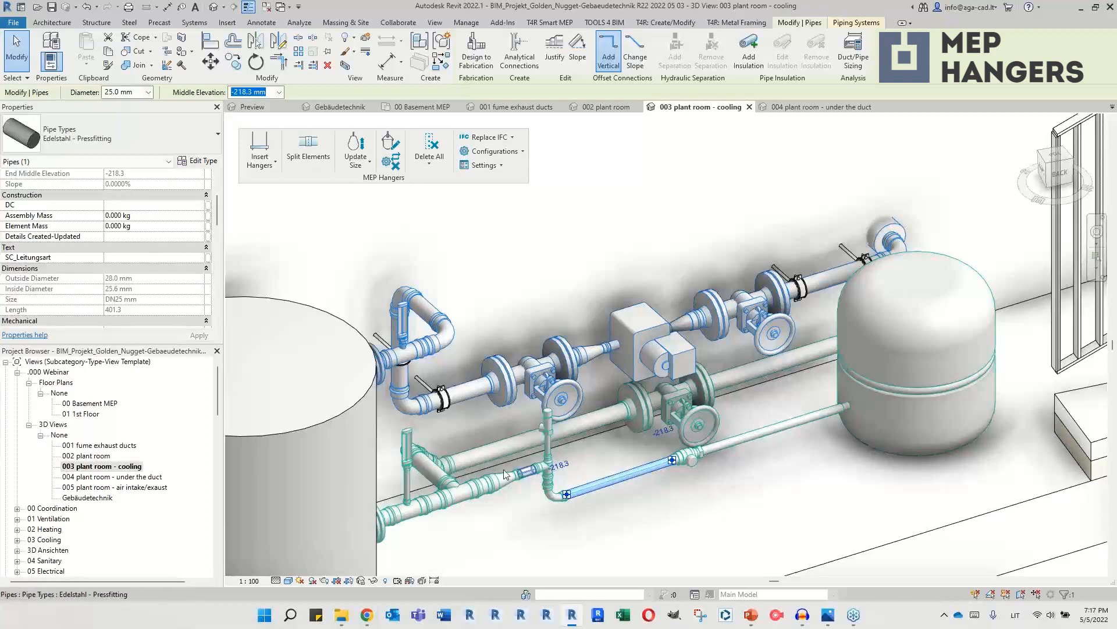
left_click(428, 470, "ctrl")
left_click(500, 444, "ctrl")
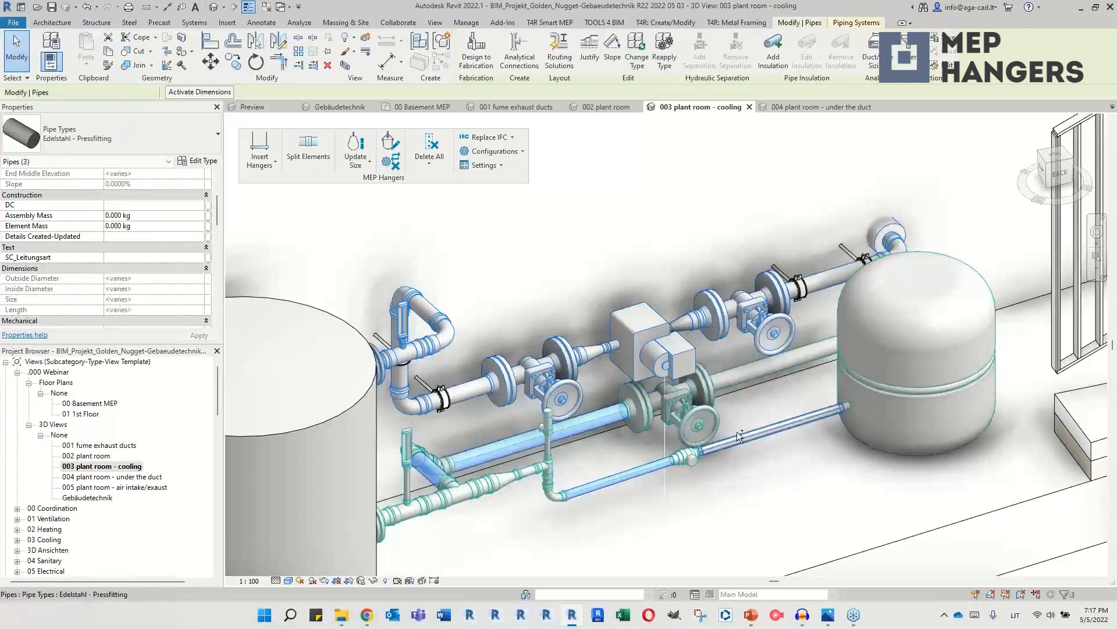
left_click(768, 431, "ctrl")
left_click(752, 378, "ctrl")
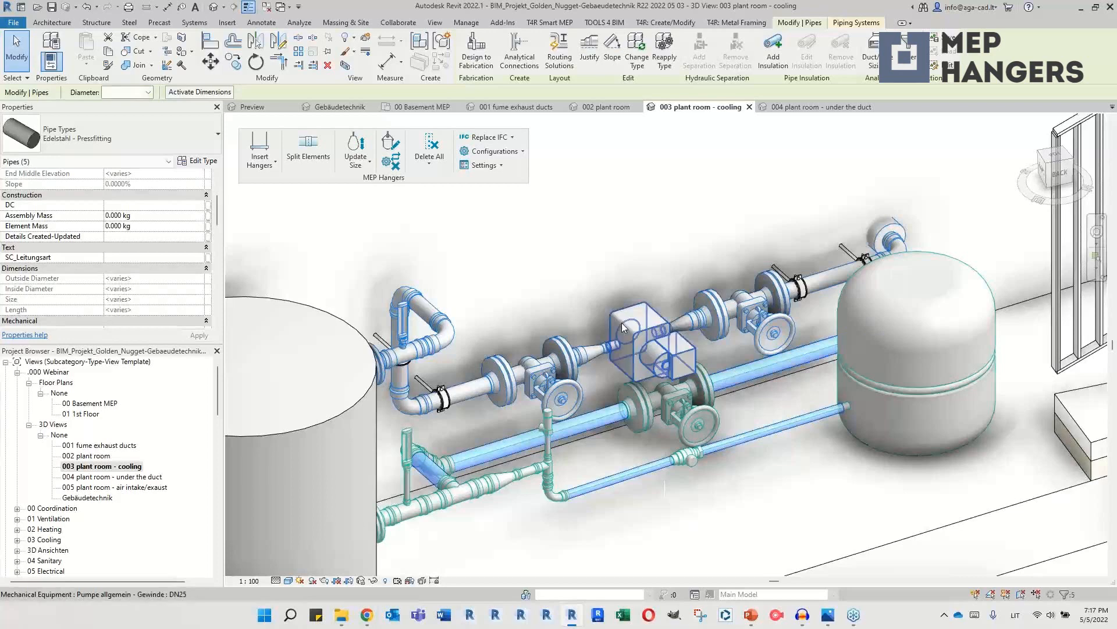
left_click(263, 153)
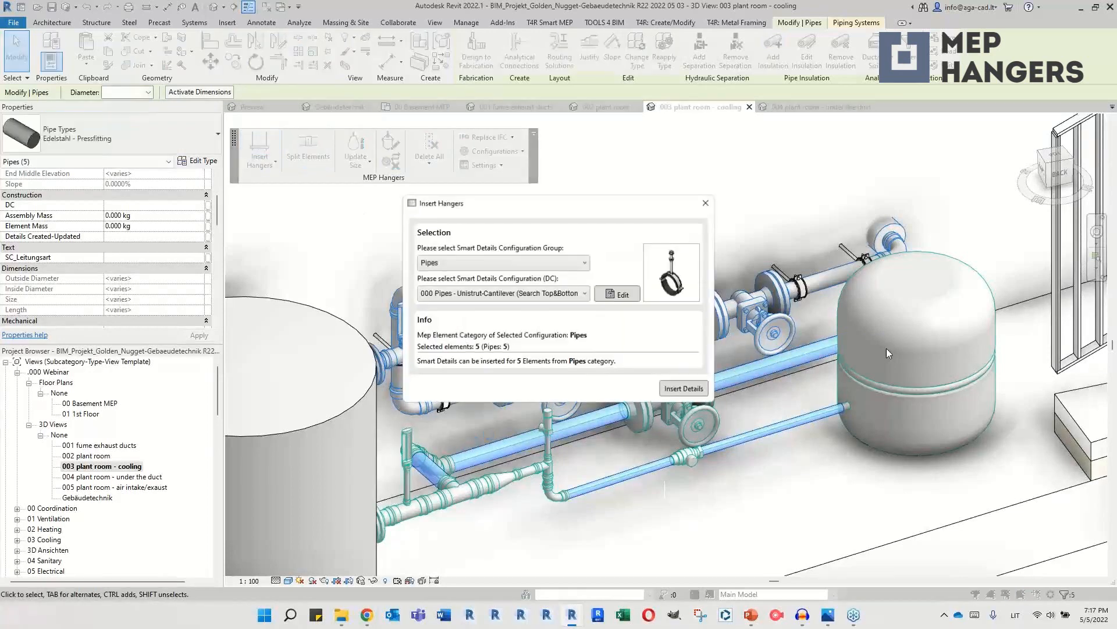
left_click(489, 293)
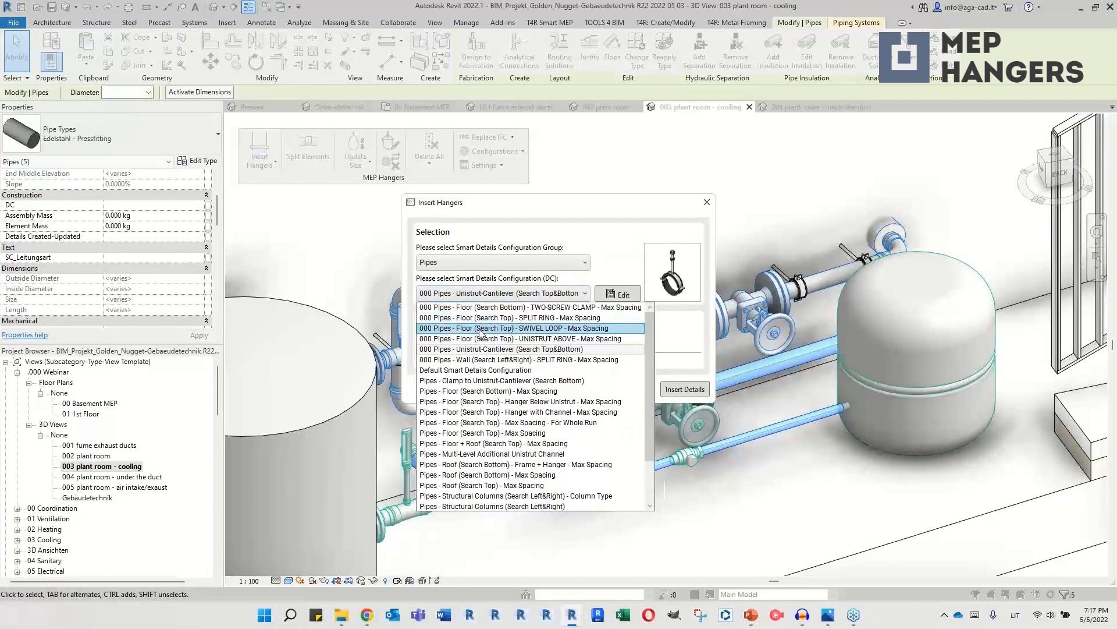
left_click(536, 308)
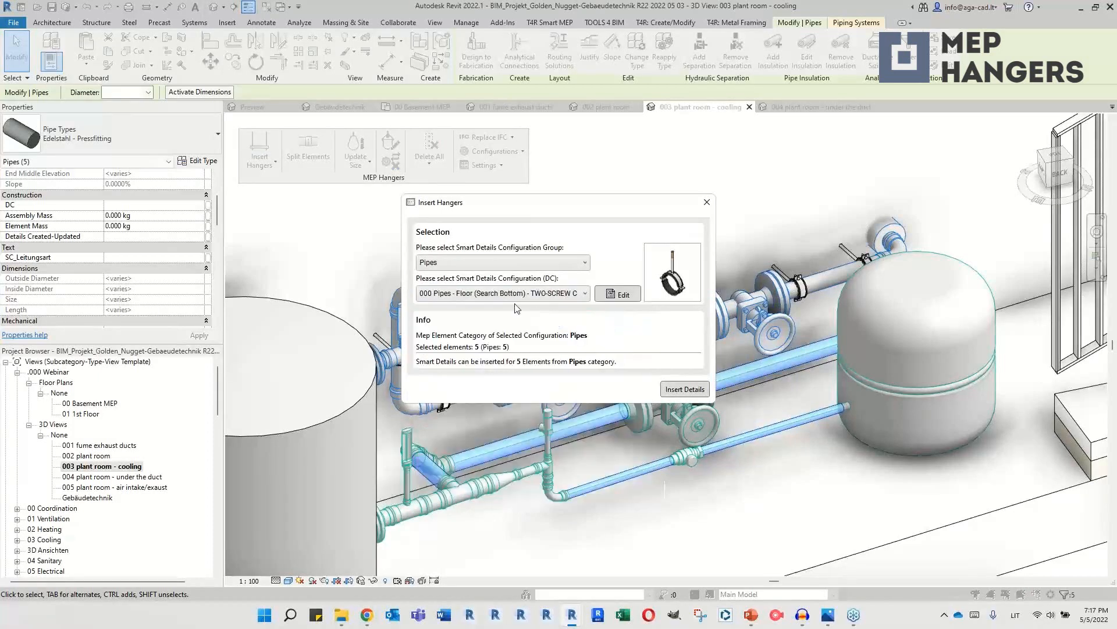
left_click(685, 389)
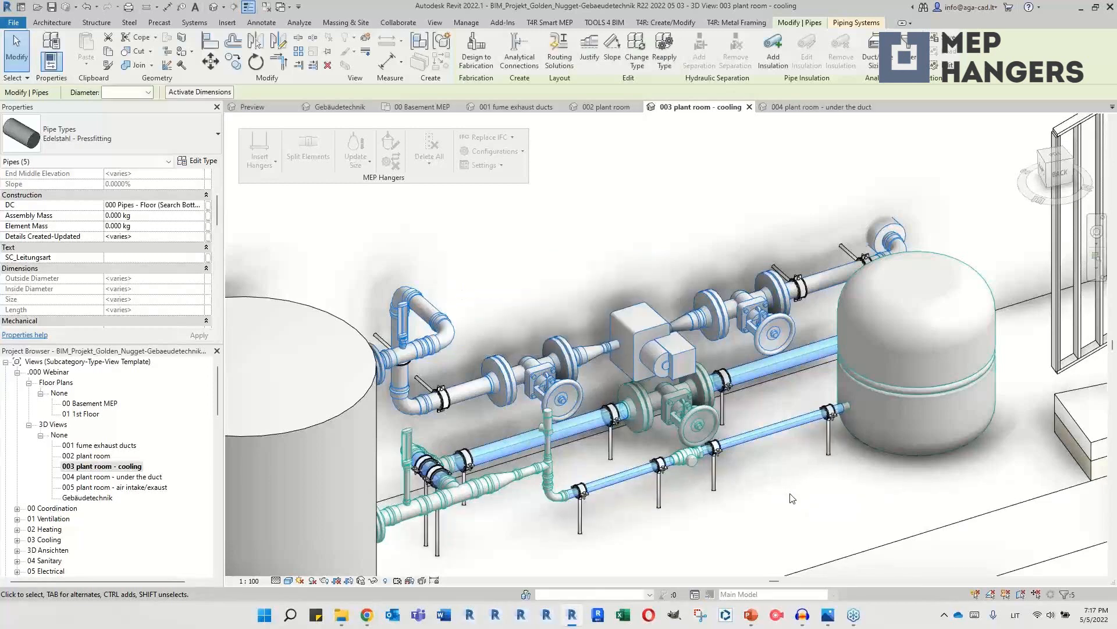
Step: Inspect the new floor-mounted pipe clamps, and switch to Photos to view the example.jpg clamp reference image
scroll(802, 496, "up", 4)
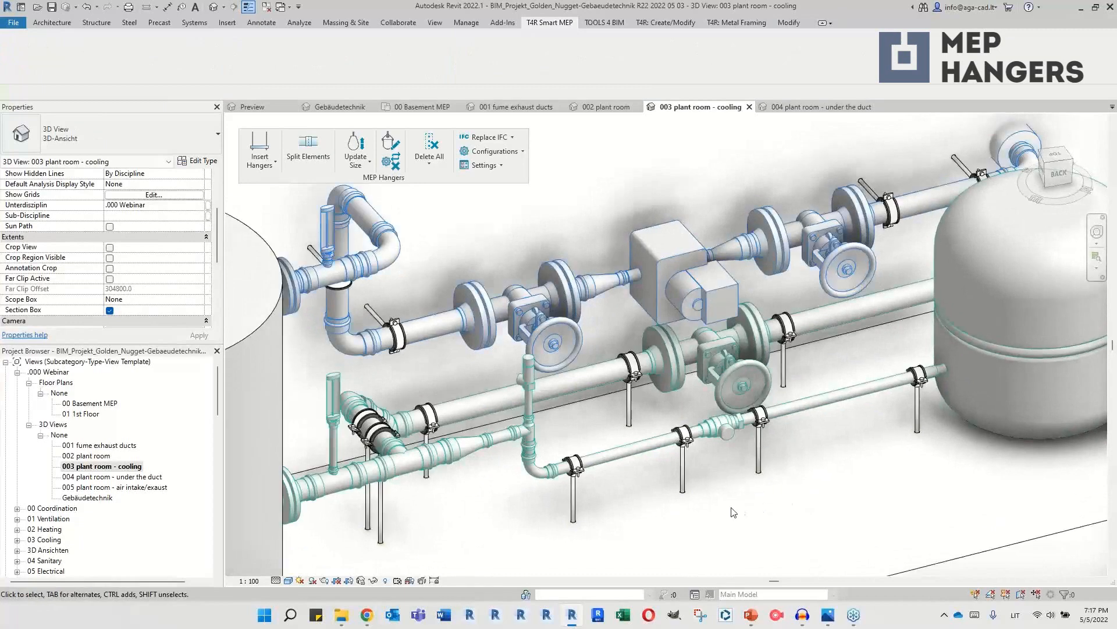
left_click(828, 615)
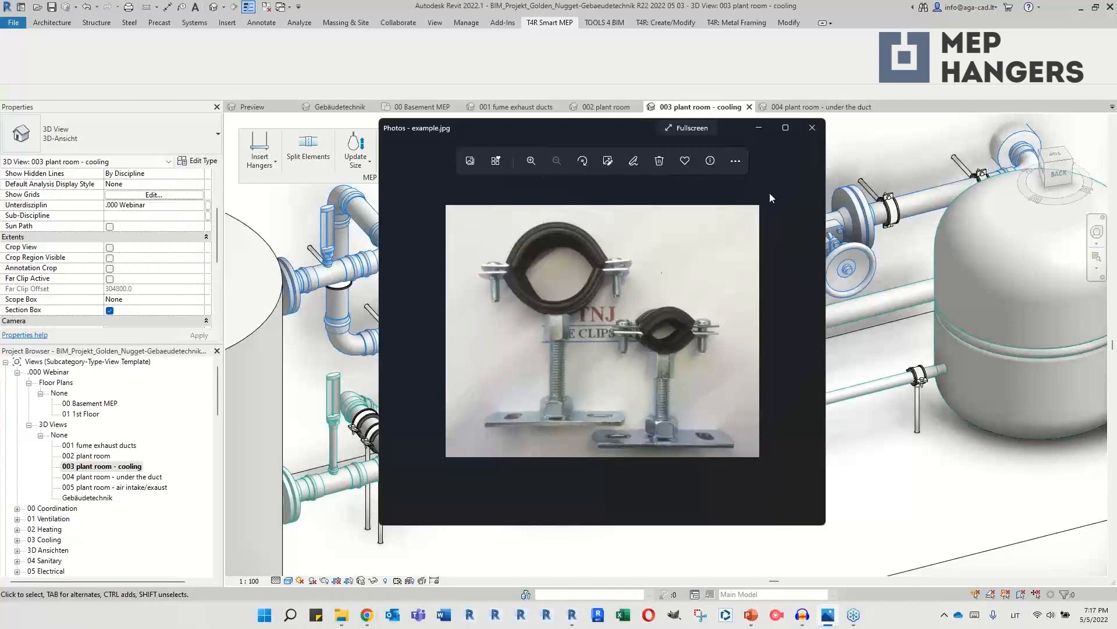
Step: Close the reference image and open the family of the floor-mounted two-screw clamp beside the lower green valve for editing
left_click(811, 128)
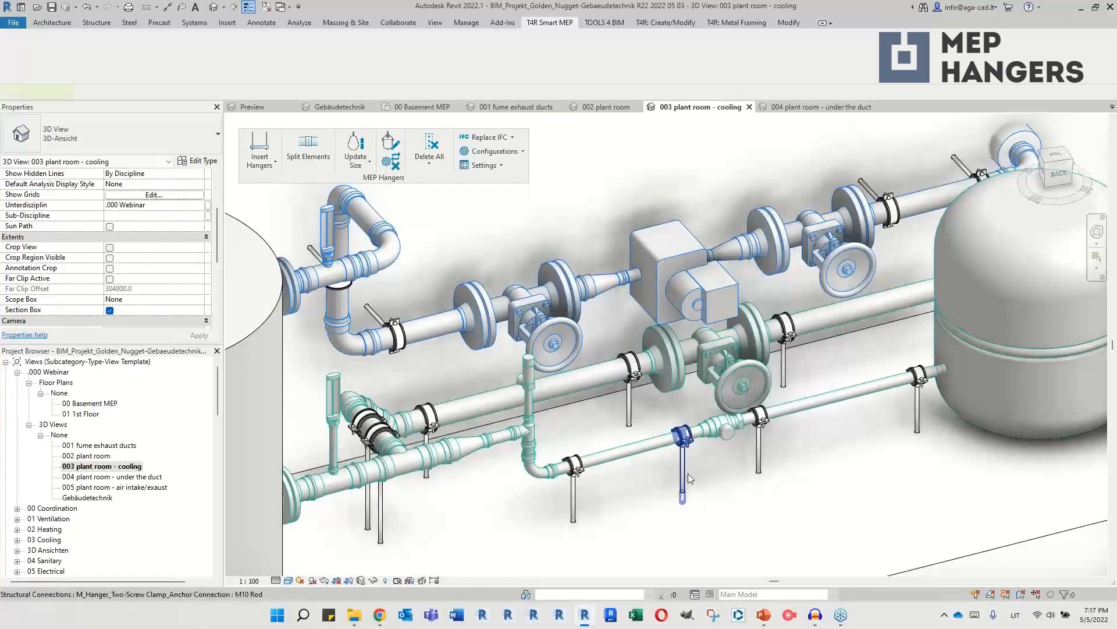
left_click(687, 472)
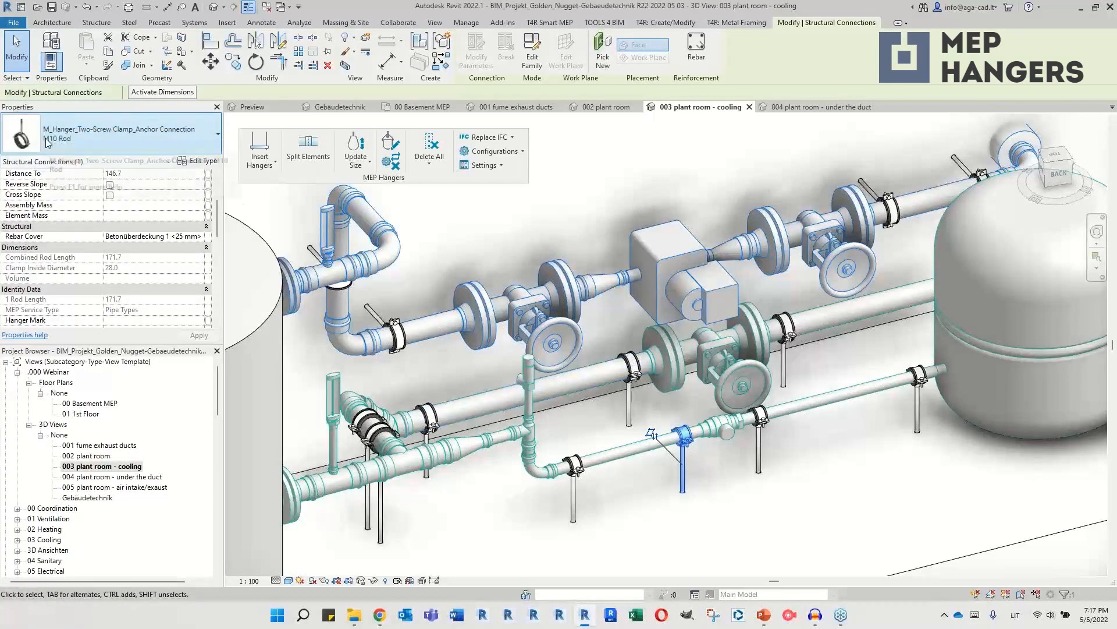
left_click(533, 61)
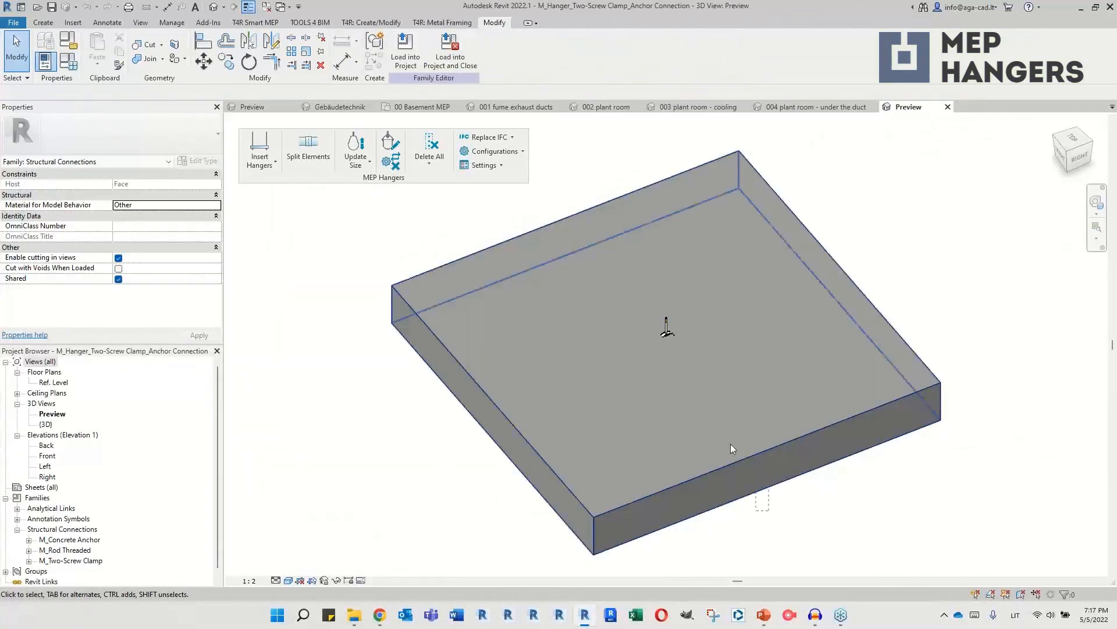
Step: Temporarily hide the large host block in the clamp family's 3D preview, leaving the clamp and rod
left_click(716, 424)
key("h")
key("h")
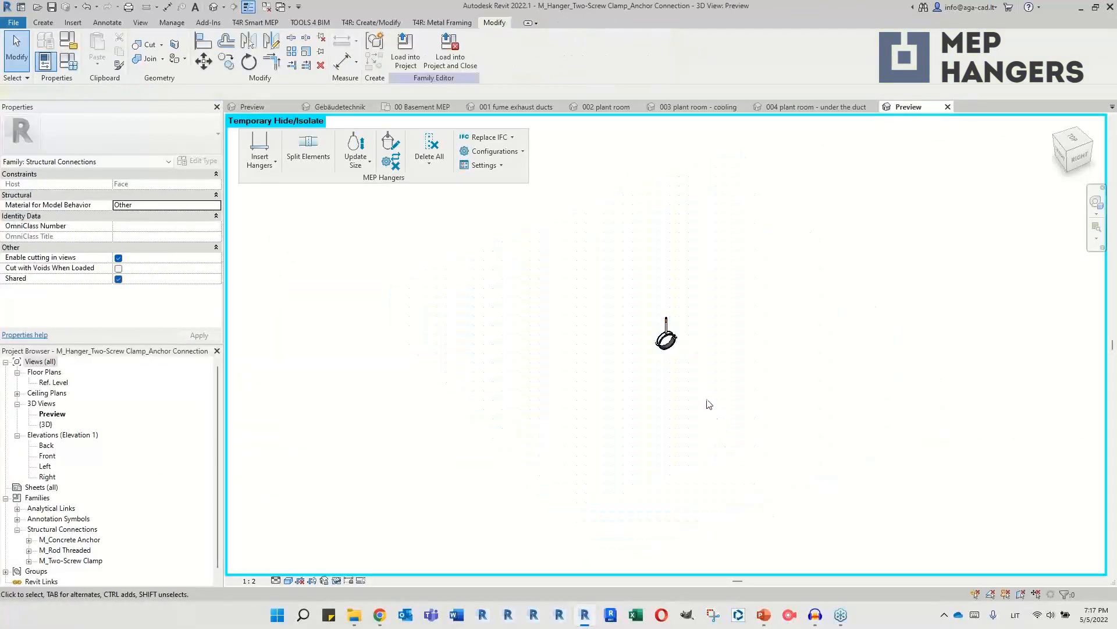
scroll(669, 325, "up", 7)
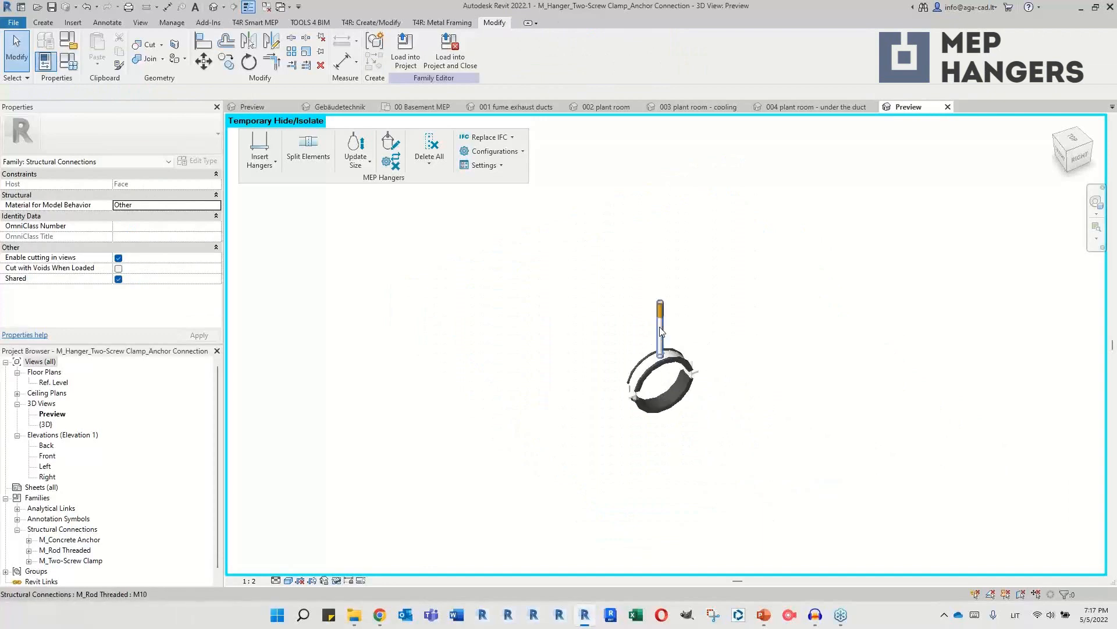
middle_click_drag(794, 512, 798, 488, "shift")
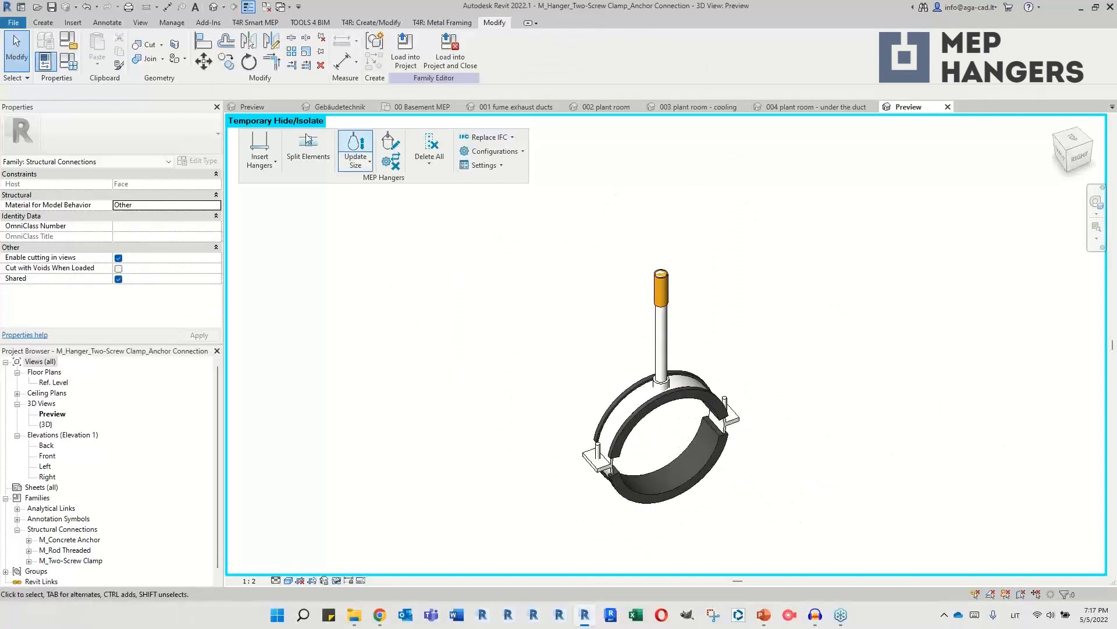
Step: Check the M_Base Plate family, load it into the M_Hanger_Two-Screw Clamp_Anchor Connection family, close it, and cancel placing an instance
left_click(271, 108)
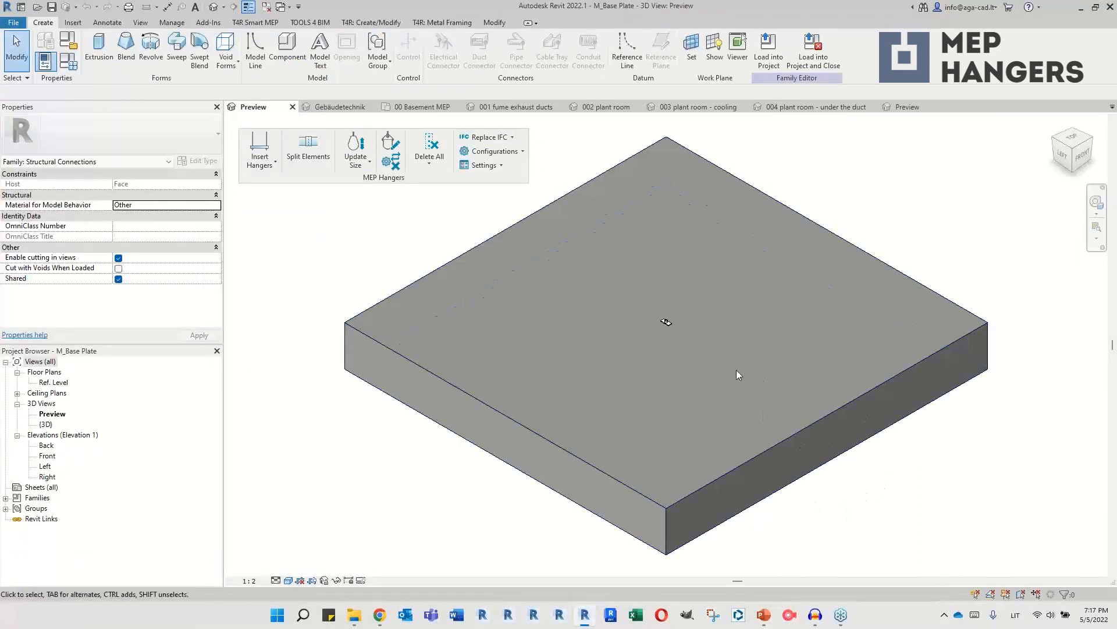
scroll(666, 317, "up", 9)
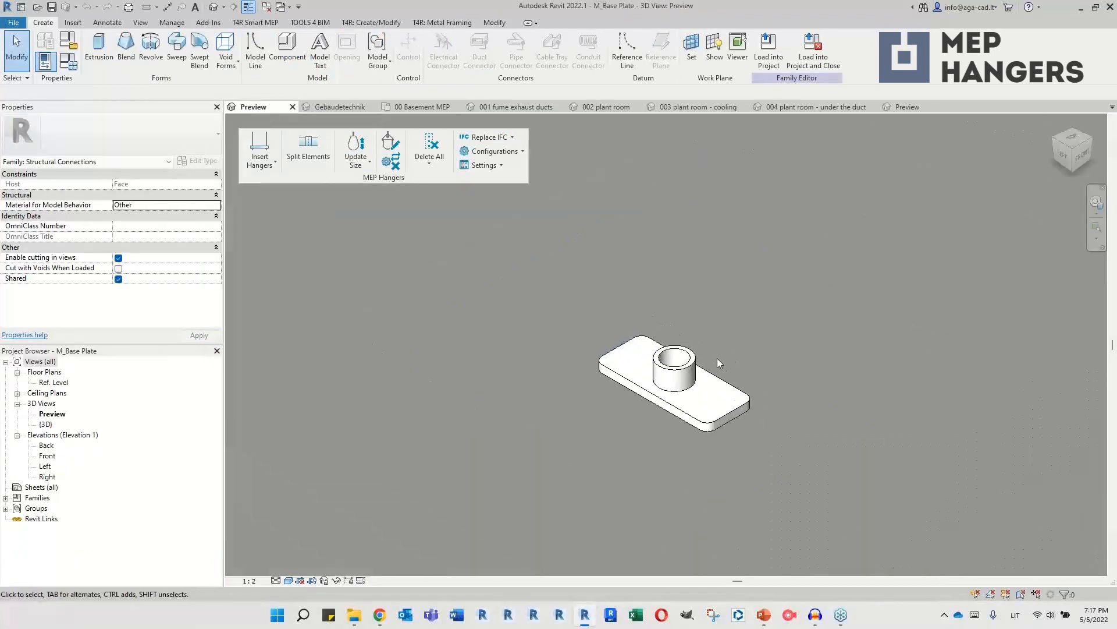
left_click(720, 374)
left_click(729, 330)
left_click(691, 359)
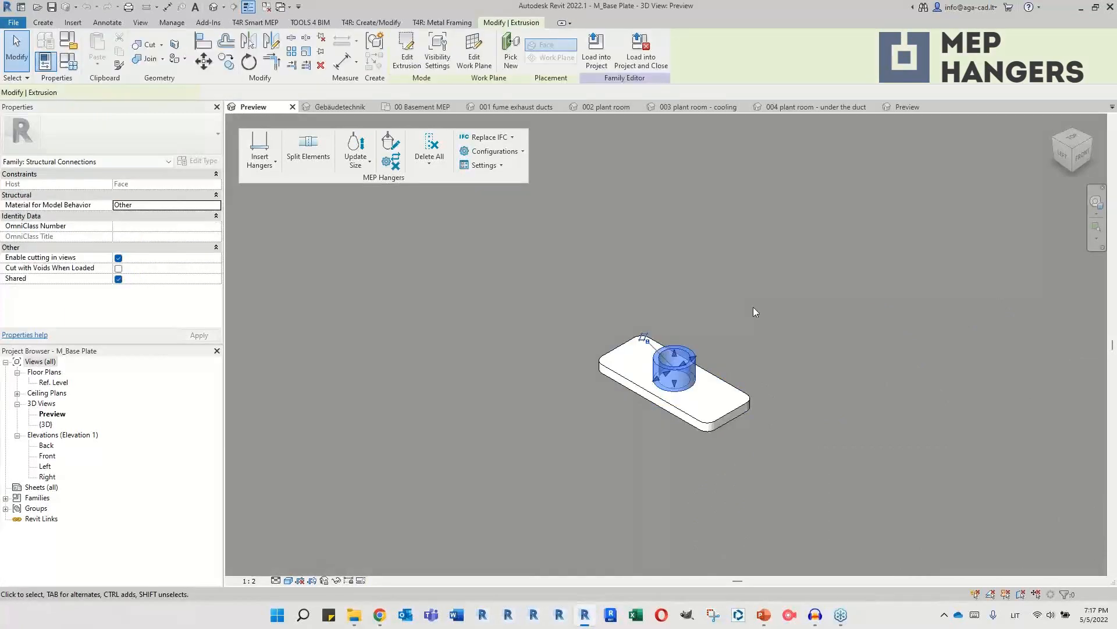
left_click(753, 306)
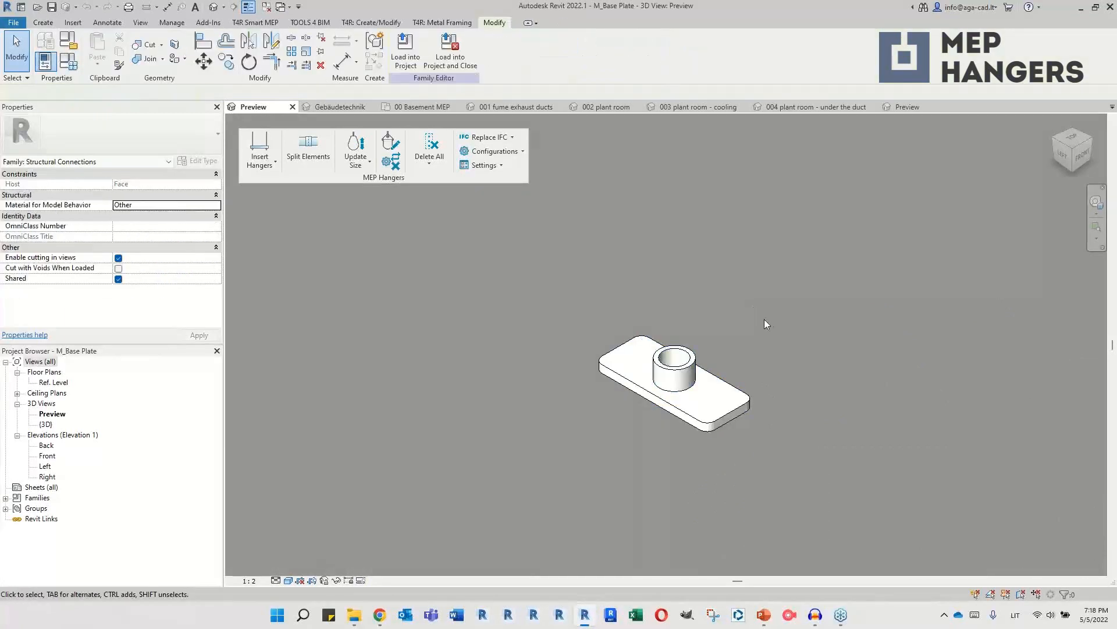
left_click(450, 52)
left_click(591, 290)
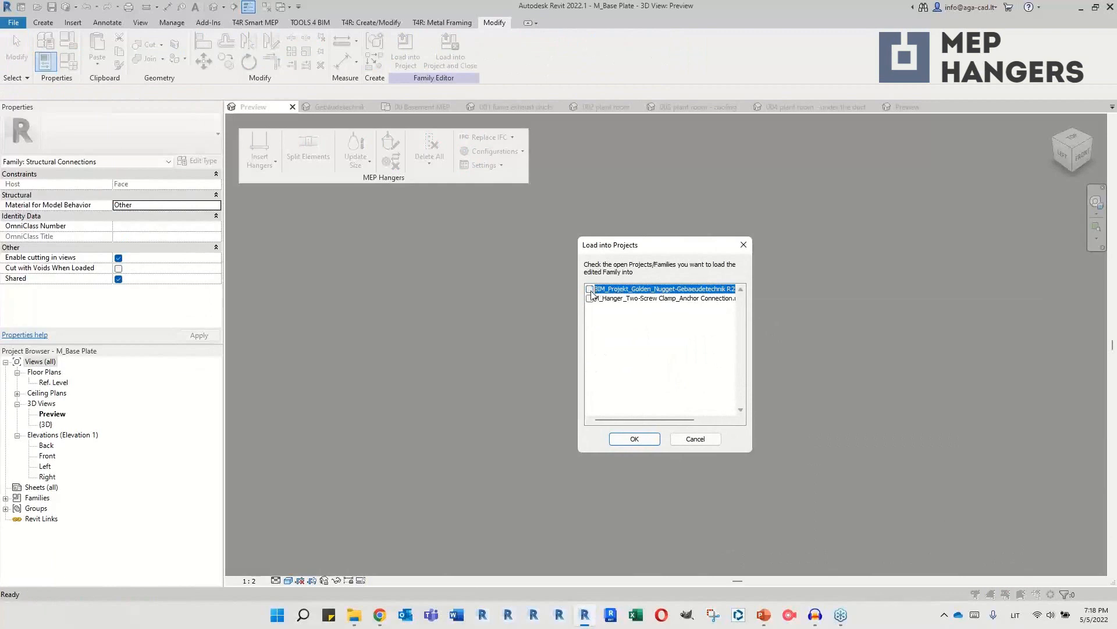
left_click(635, 439)
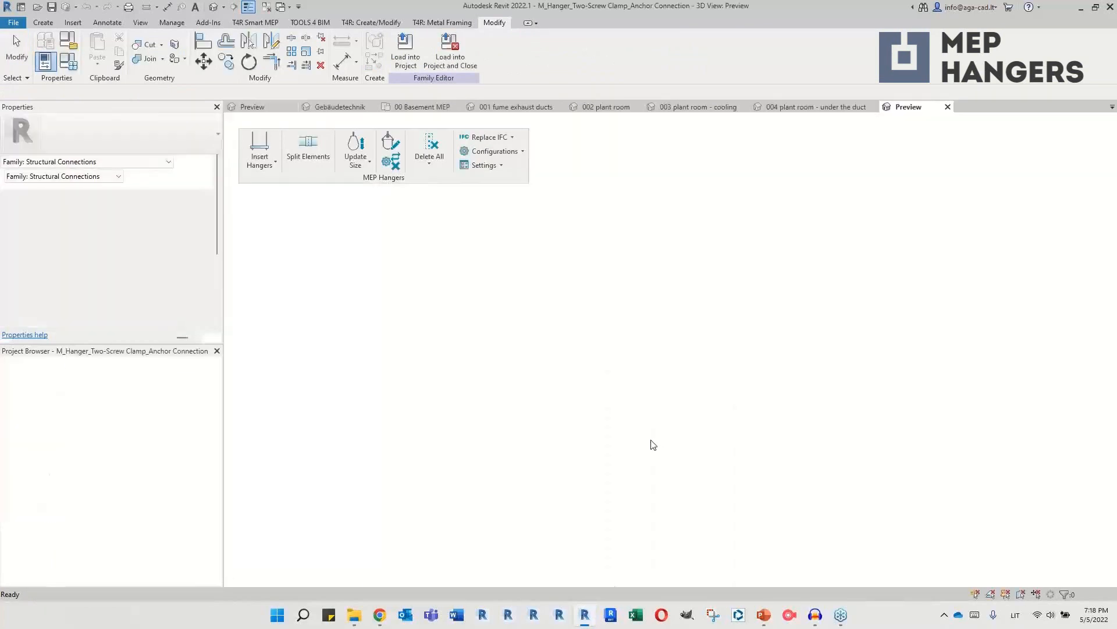
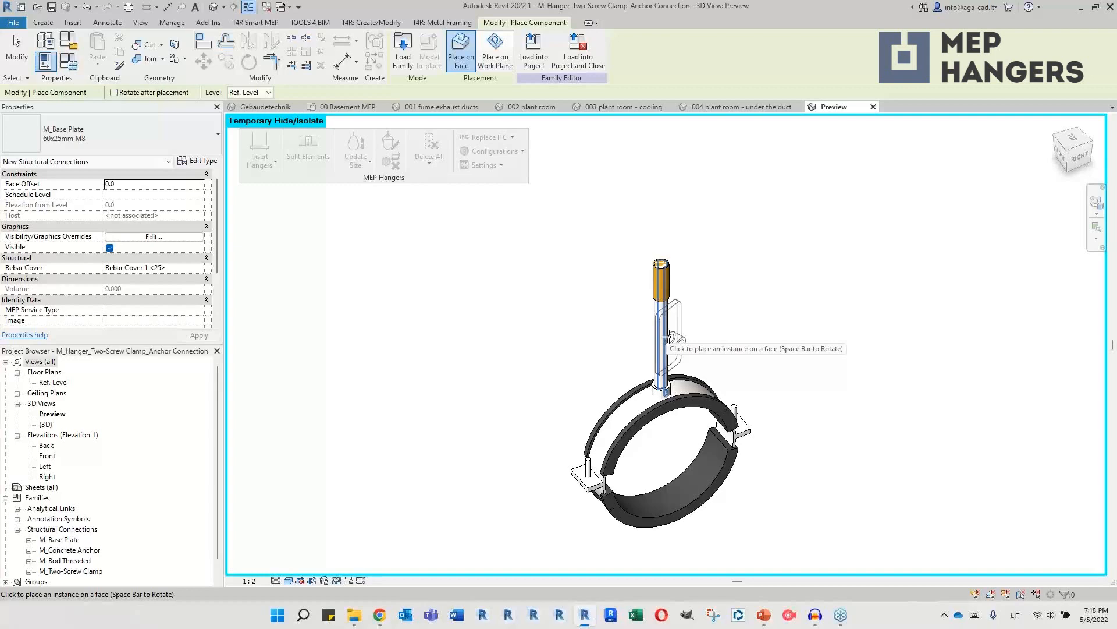
key("Escape")
key("Escape")
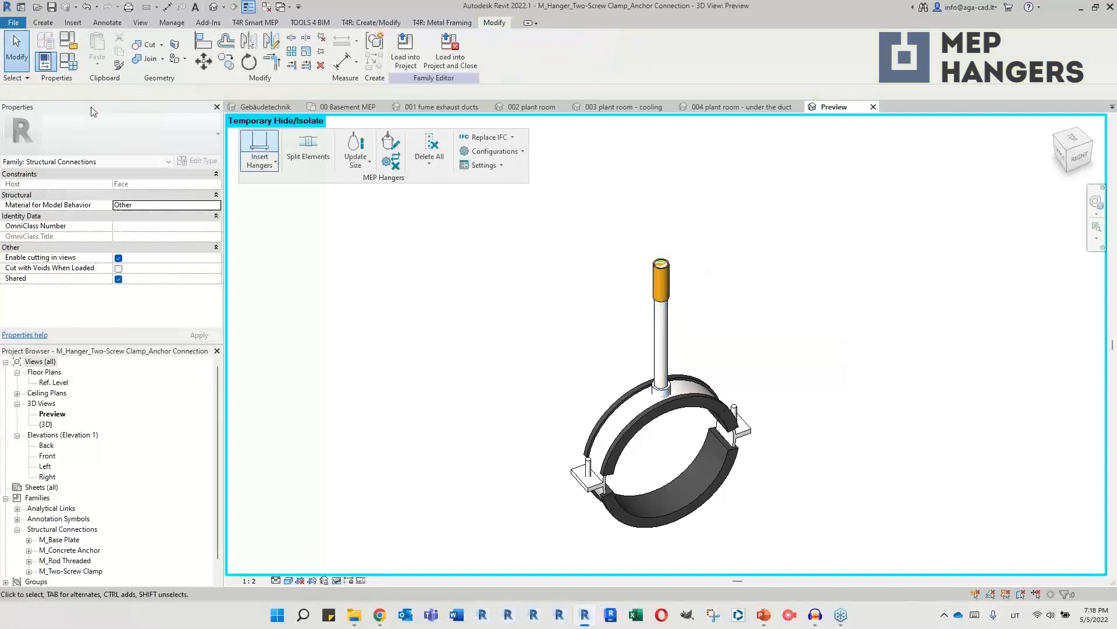
Step: For the M10 Rod family type, set the Anchor Type to M_Base Plate : 60x25mm M10 and the Anchor Length to 0
left_click(64, 62)
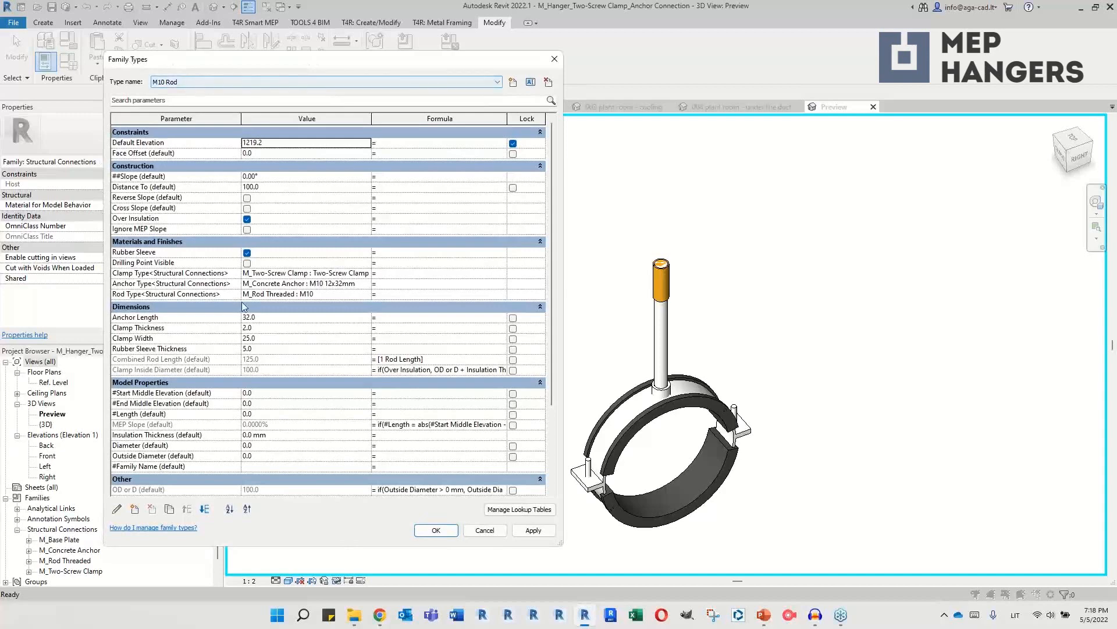
left_click(153, 283)
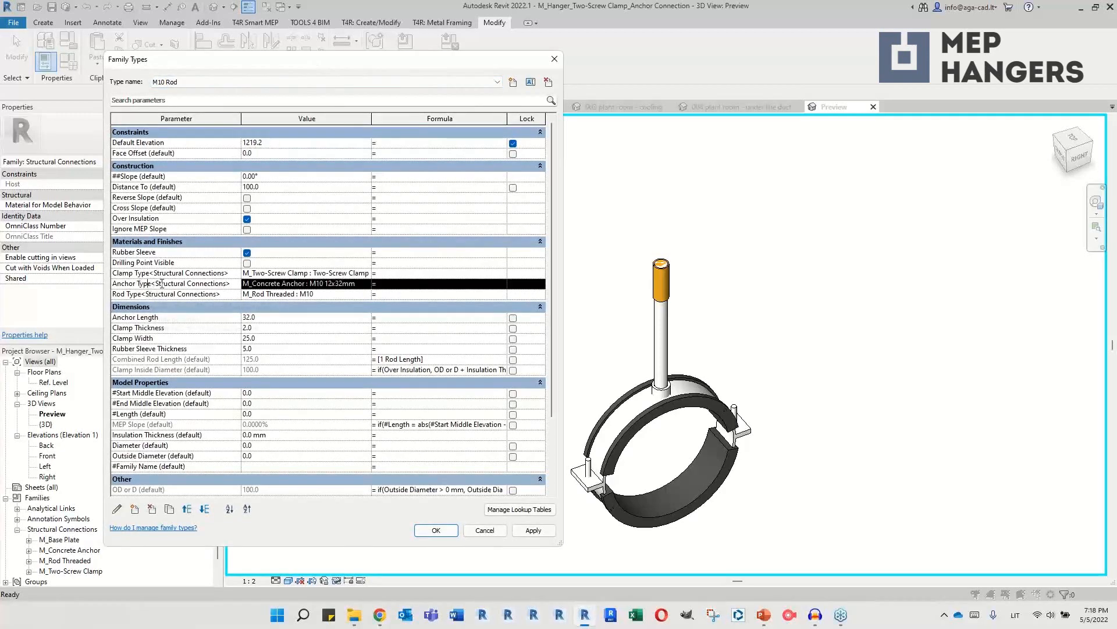
left_click(366, 285)
scroll(317, 319, "up", 1)
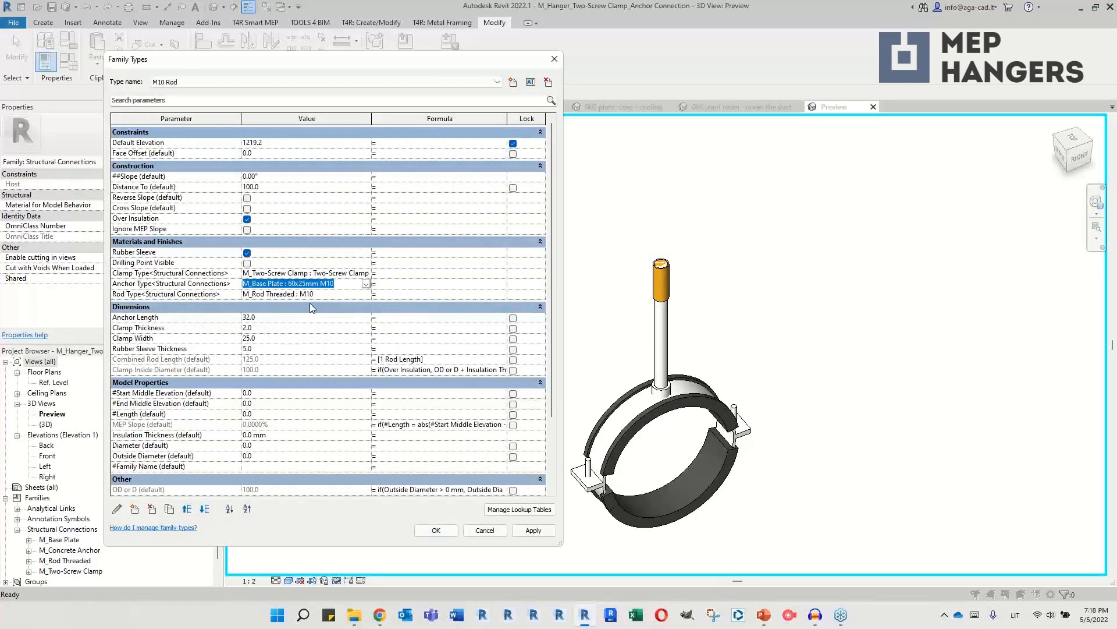
left_click(309, 303)
left_click(297, 317)
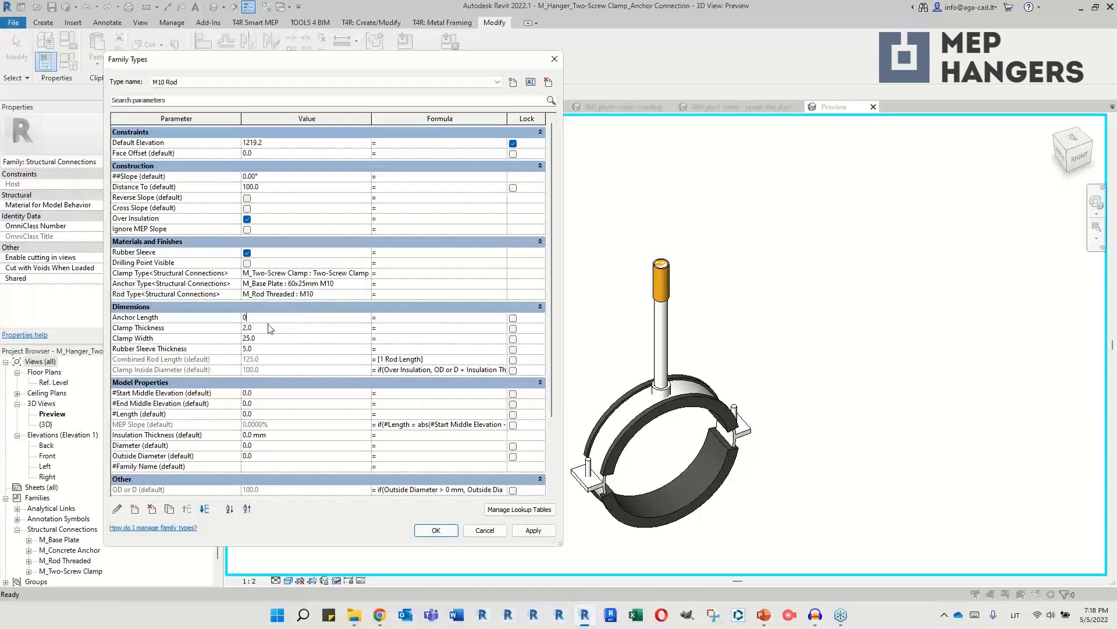
left_click(284, 340)
Step: For the M8 Rod family type, set the Anchor Type to M_Base Plate : 60x25mm M8 and the Anchor Length to 0, and accept the changes
left_click(265, 82)
left_click(246, 99)
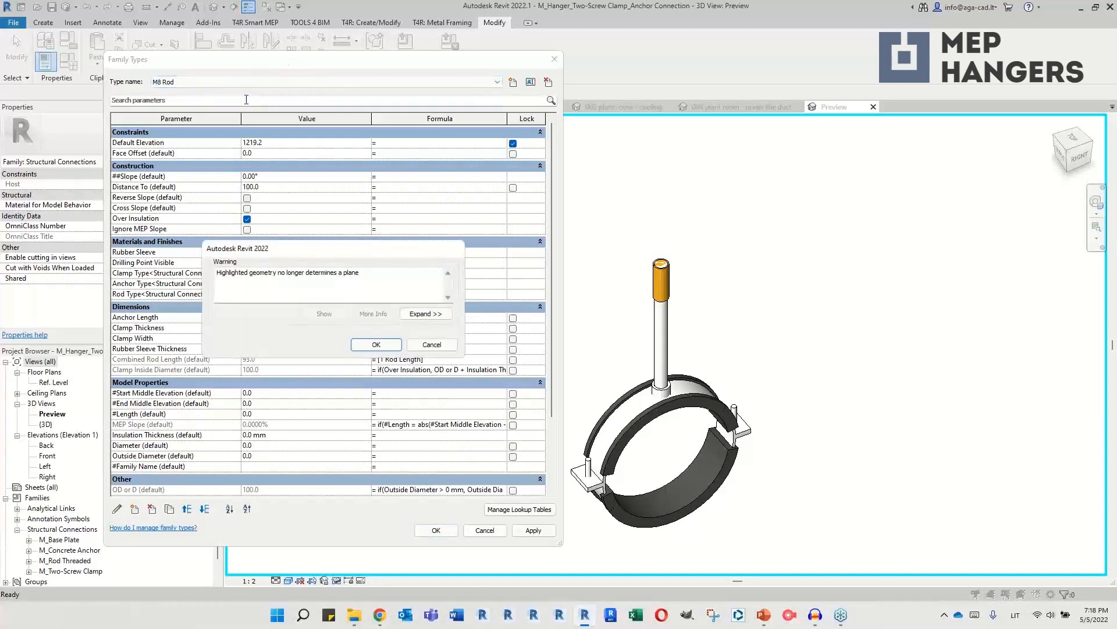
left_click(373, 344)
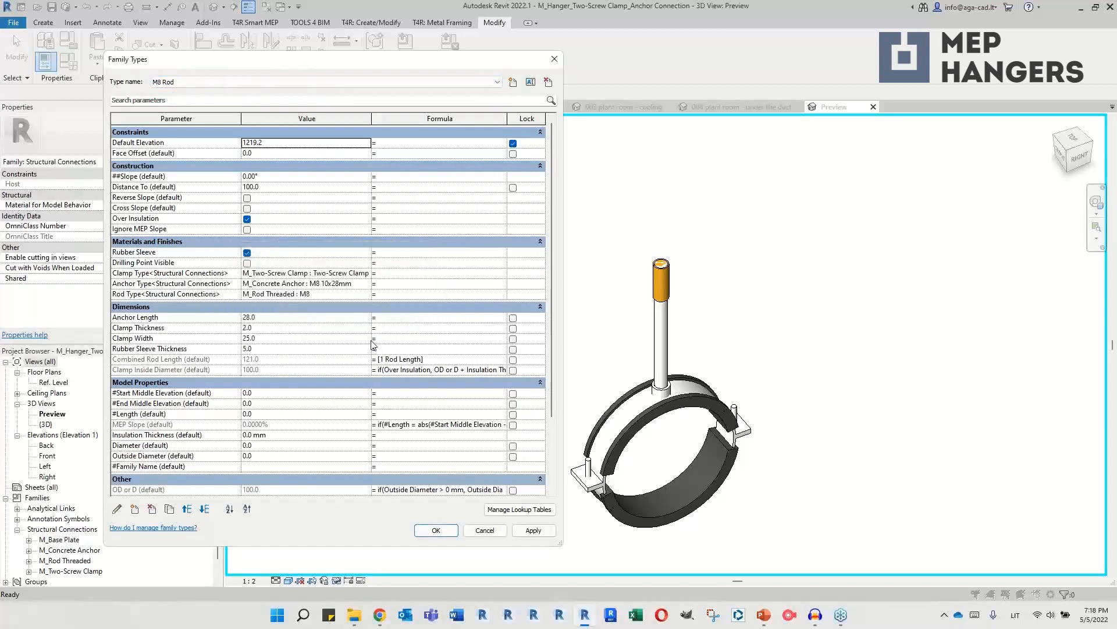
left_click(368, 285)
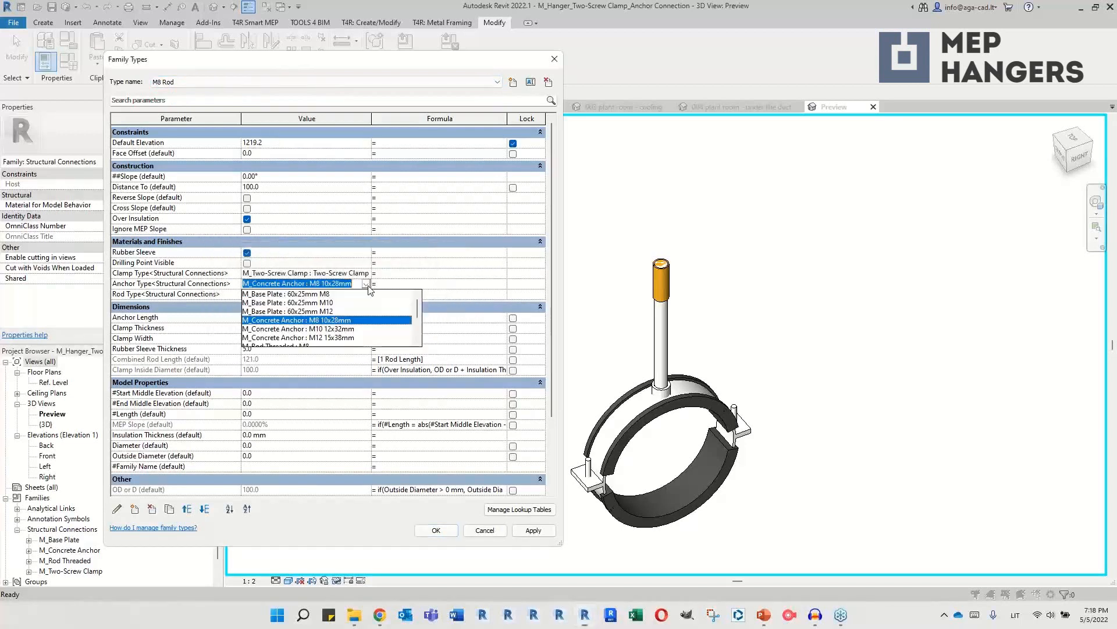
left_click(323, 295)
left_click(277, 319)
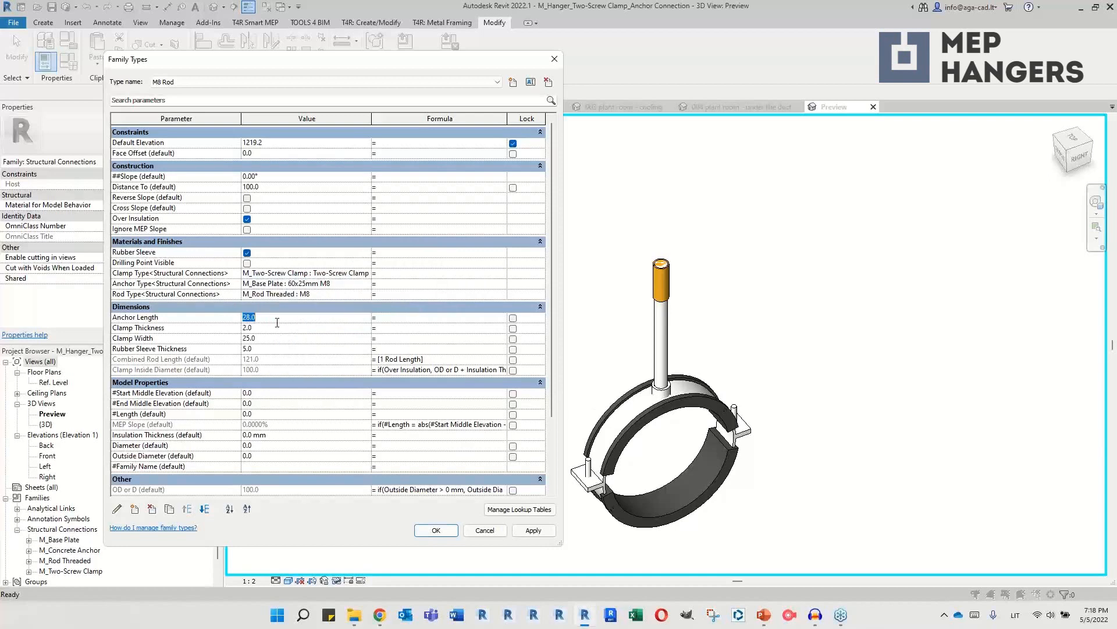
type("0")
left_click(278, 326)
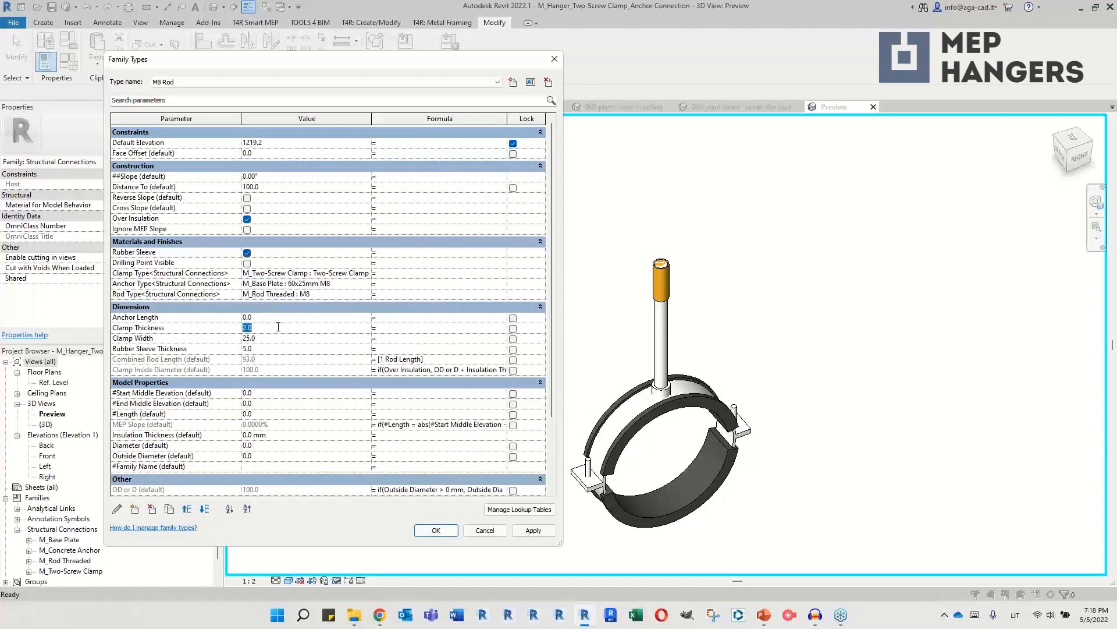
left_click(455, 533)
left_click(397, 349)
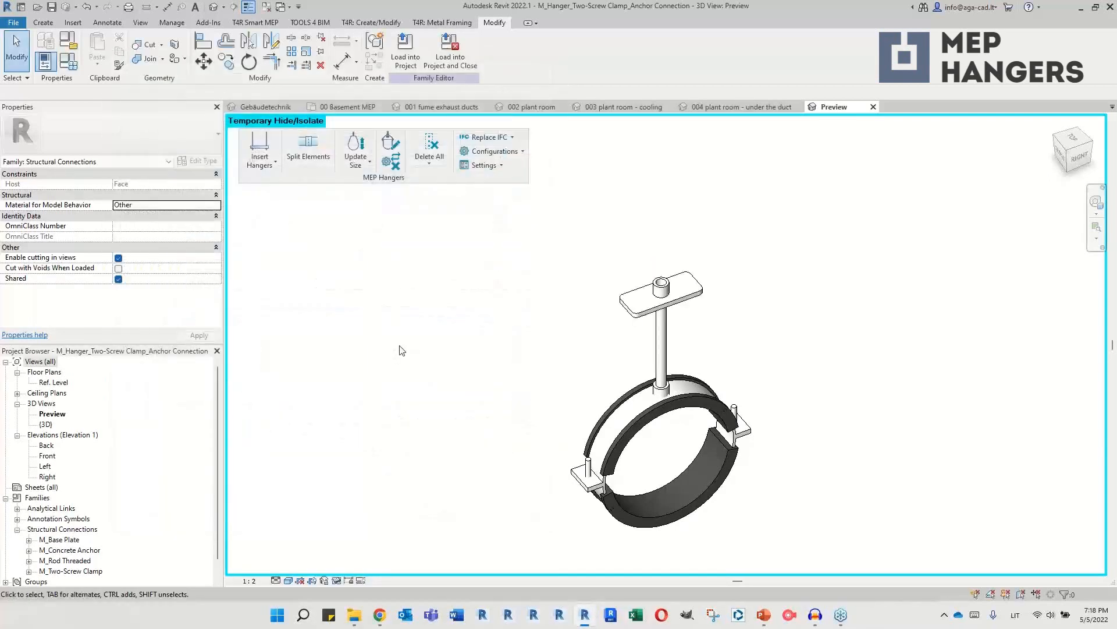
Step: Flip the base plate at the rod's end so that its threaded socket faces the clamp
left_click(630, 313)
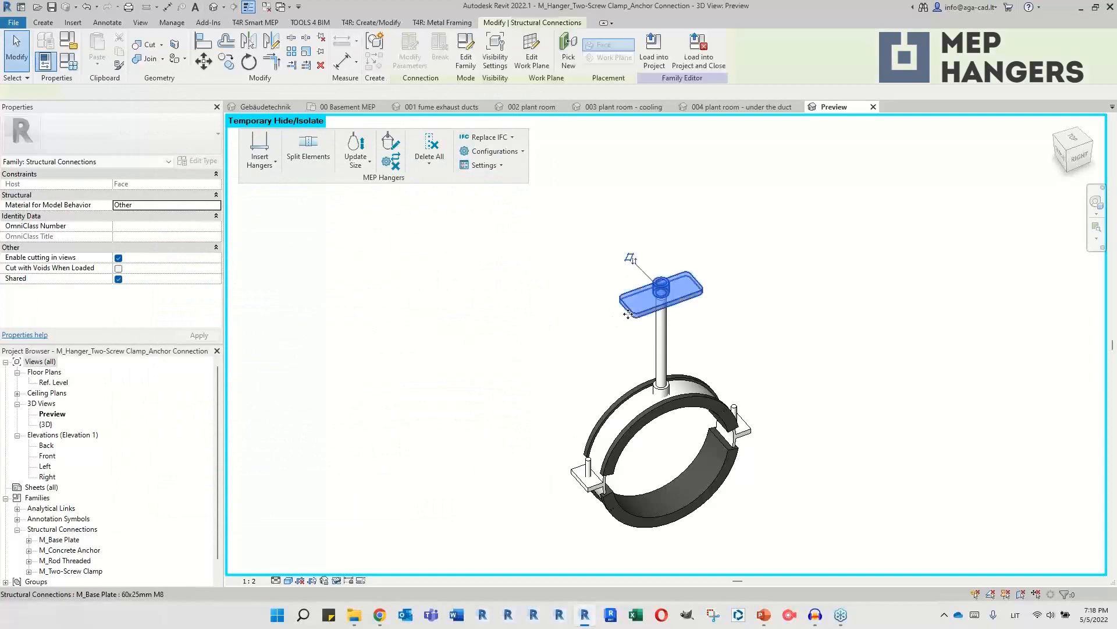
left_click(633, 259)
left_click(542, 305)
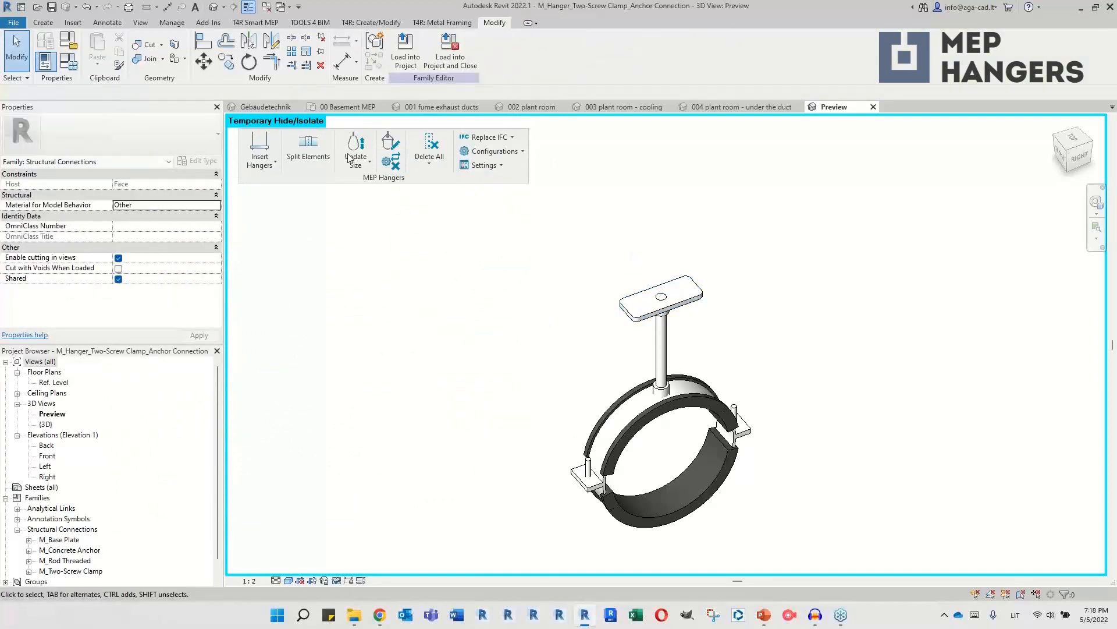
Step: Save the family as M_Hanger_Two-Screw Clamp_Baseplate, replacing the existing file, load it into the project and close it without placing an instance
left_click(13, 22)
mouse_move(34, 159)
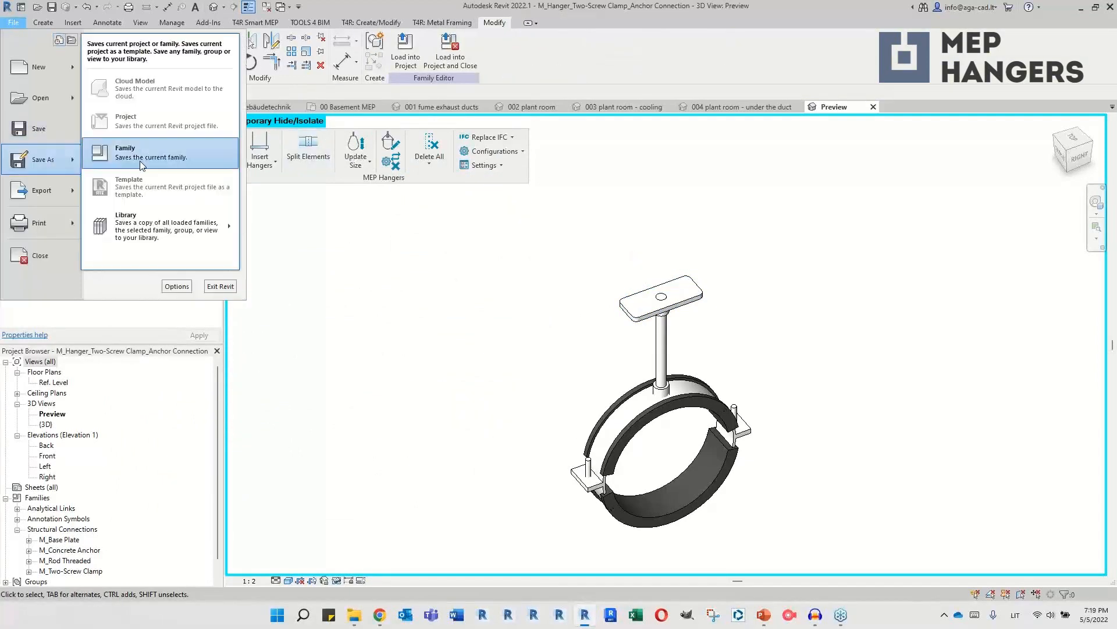
left_click(140, 155)
scroll(238, 243, "down", 2)
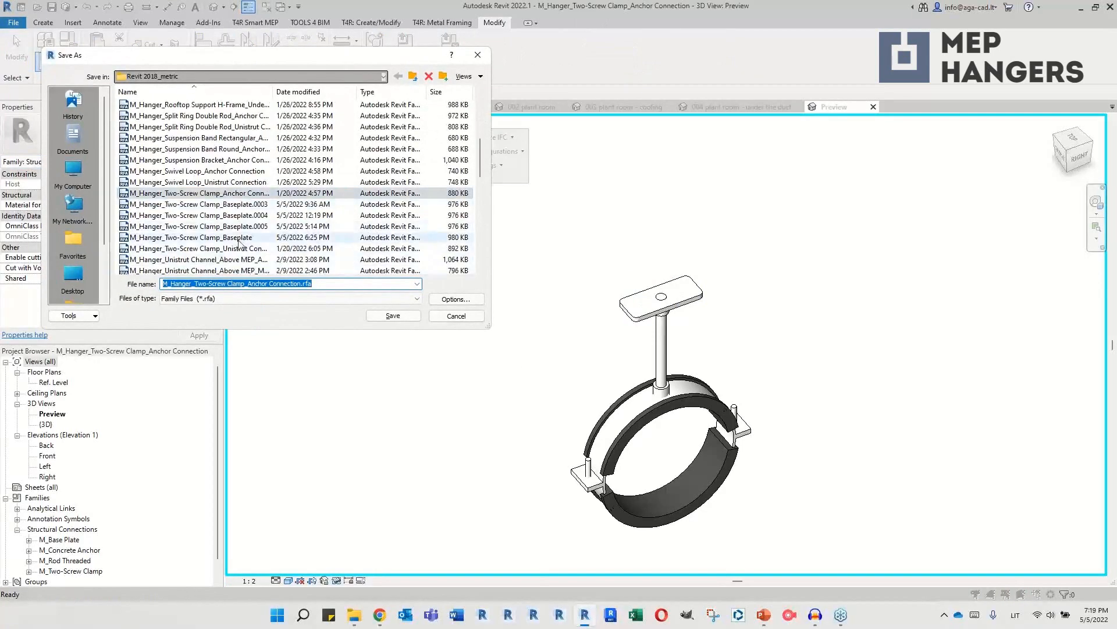
left_click(239, 237)
left_click(393, 316)
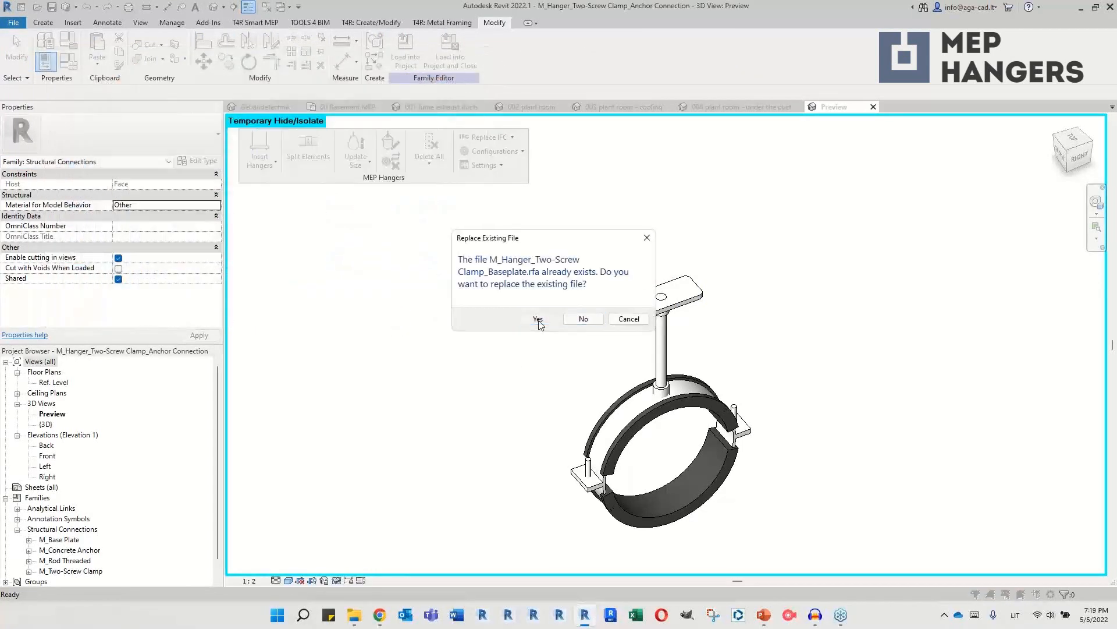
left_click(537, 320)
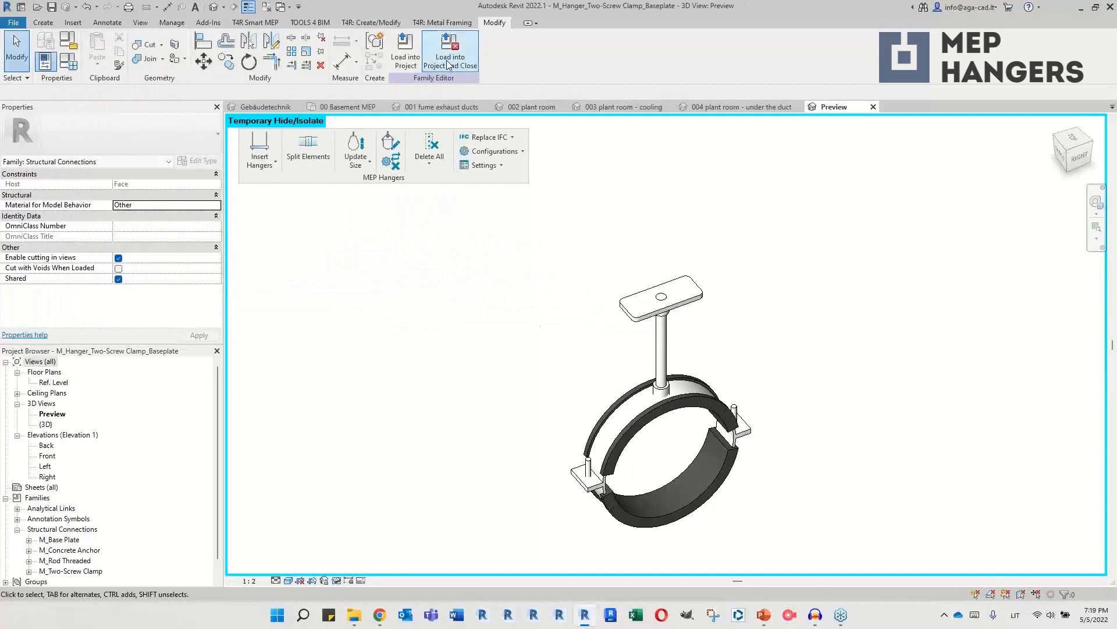
left_click(448, 63)
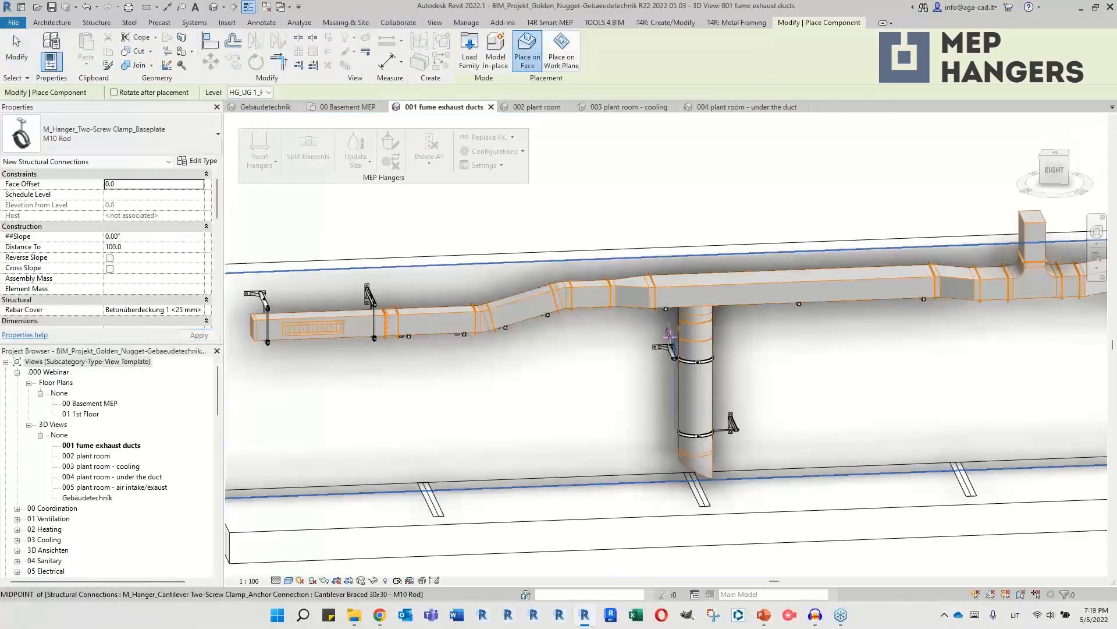
key("Escape")
Step: In the 003 plant room - cooling view, set the pipe floor configuration's hanger family to M_Hanger_Two-Screw Clamp_Baseplate : M10 Rod
left_click(626, 111)
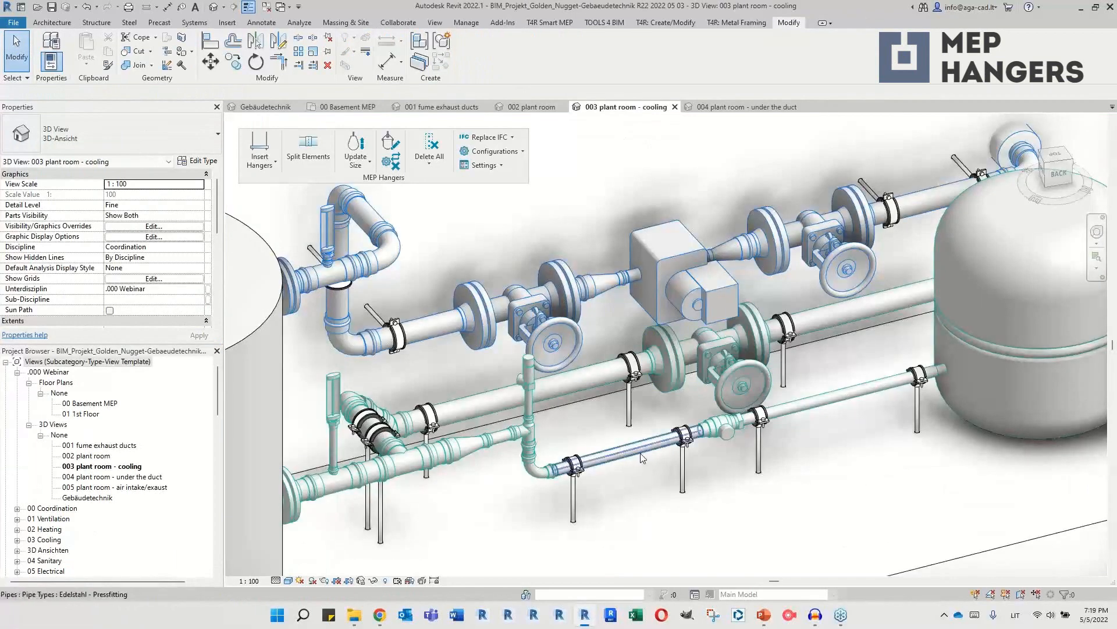
left_click(642, 458)
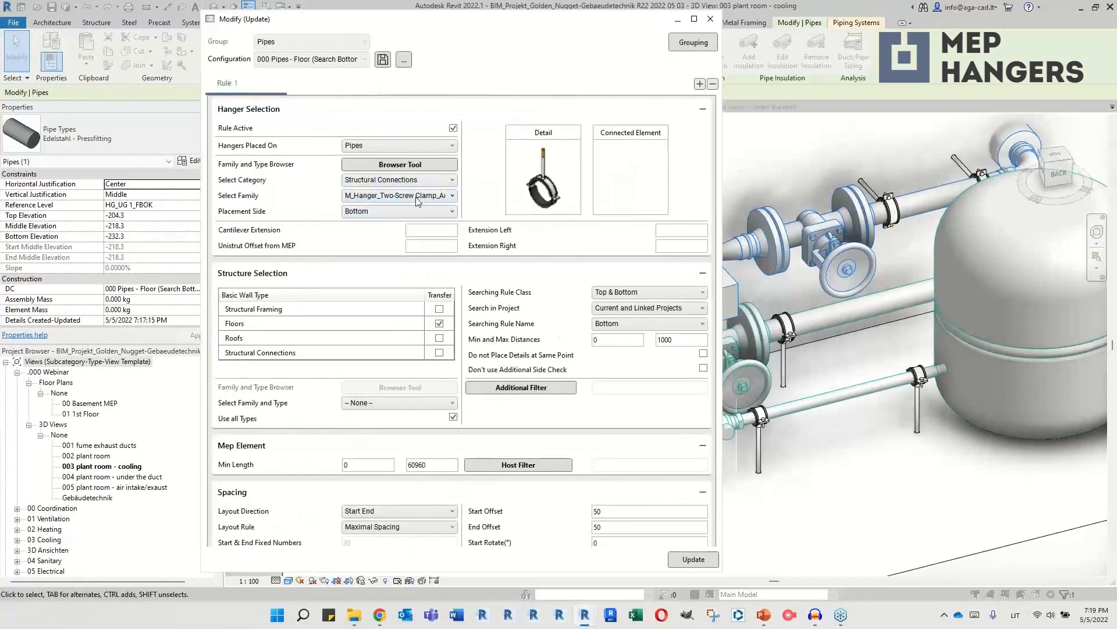
left_click(417, 196)
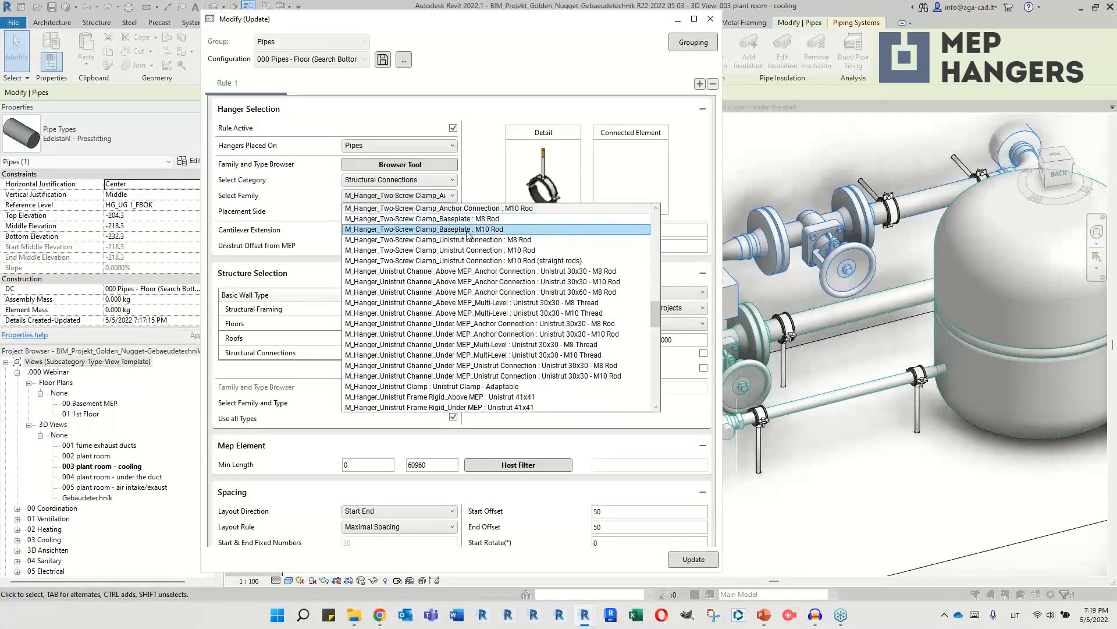
left_click(504, 230)
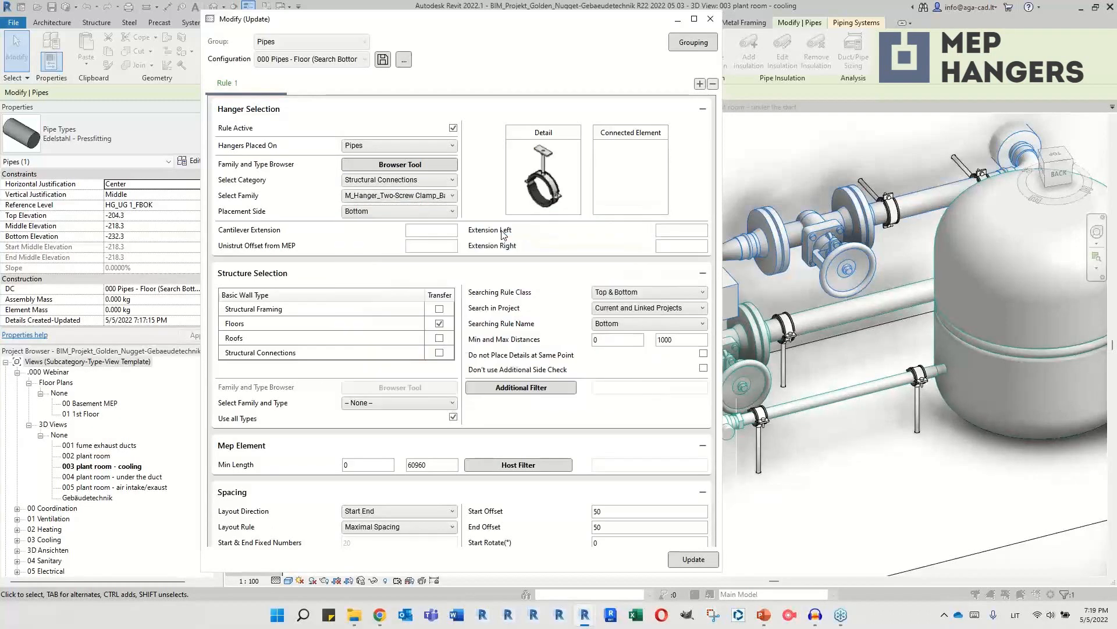
left_click(710, 19)
key("Escape")
Step: Delete all existing hangers from the lower cooling pipes
left_click_drag(756, 518, 365, 404)
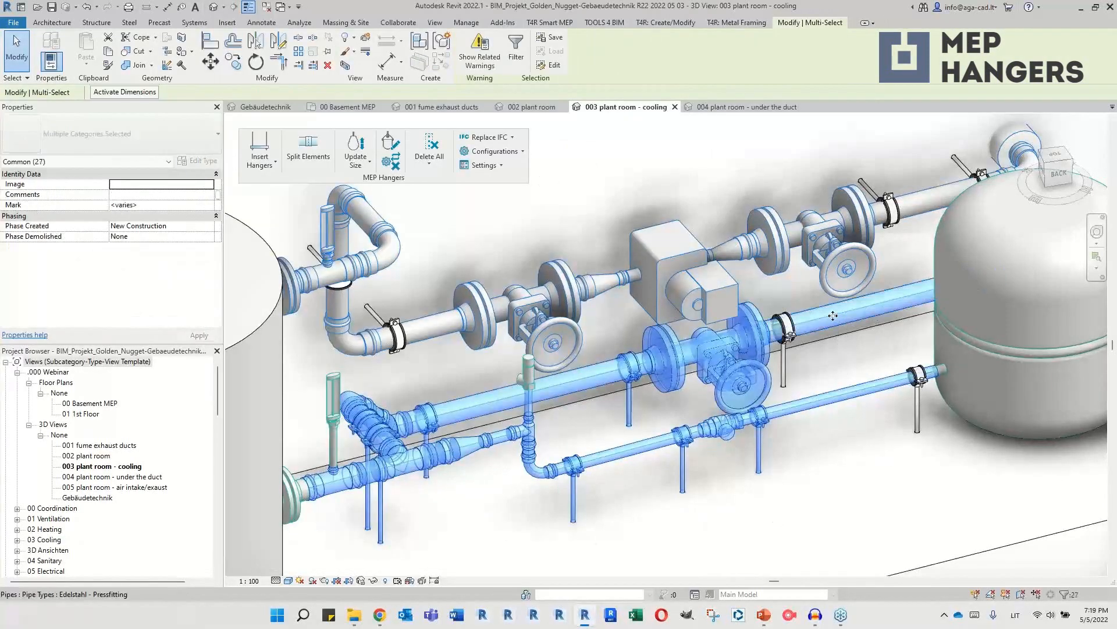
left_click(431, 154)
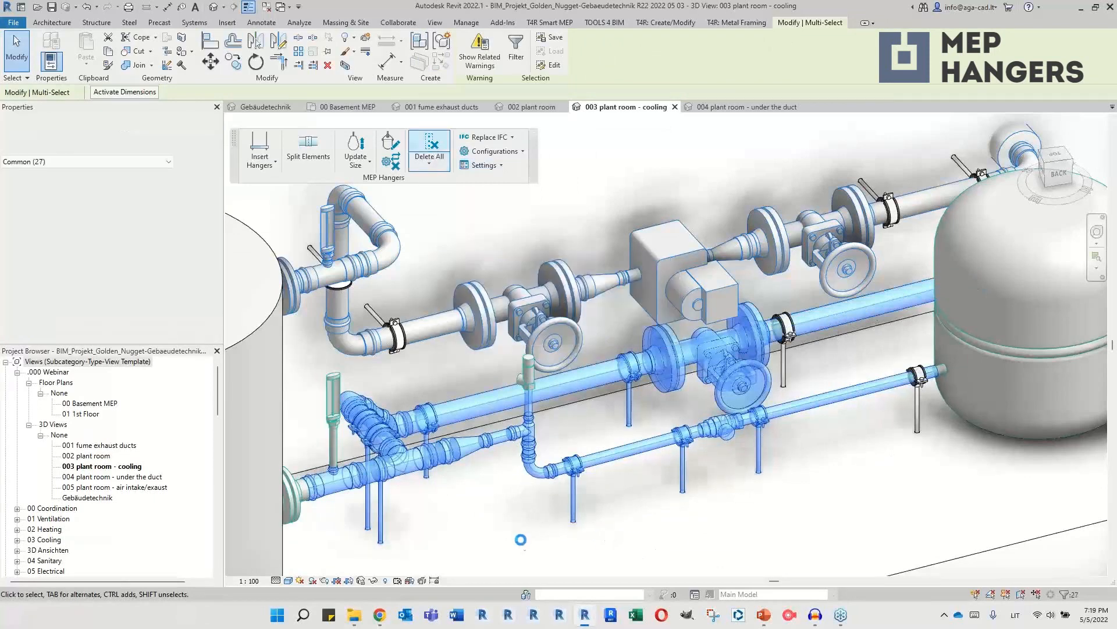
key("Escape")
Step: Insert base-plate clamps on the five lower cooling pipes with the 000 Pipes - Floor (Search Bottom) - TWO-SCREW CLAMP - Max Spacing configuration
left_click(493, 407)
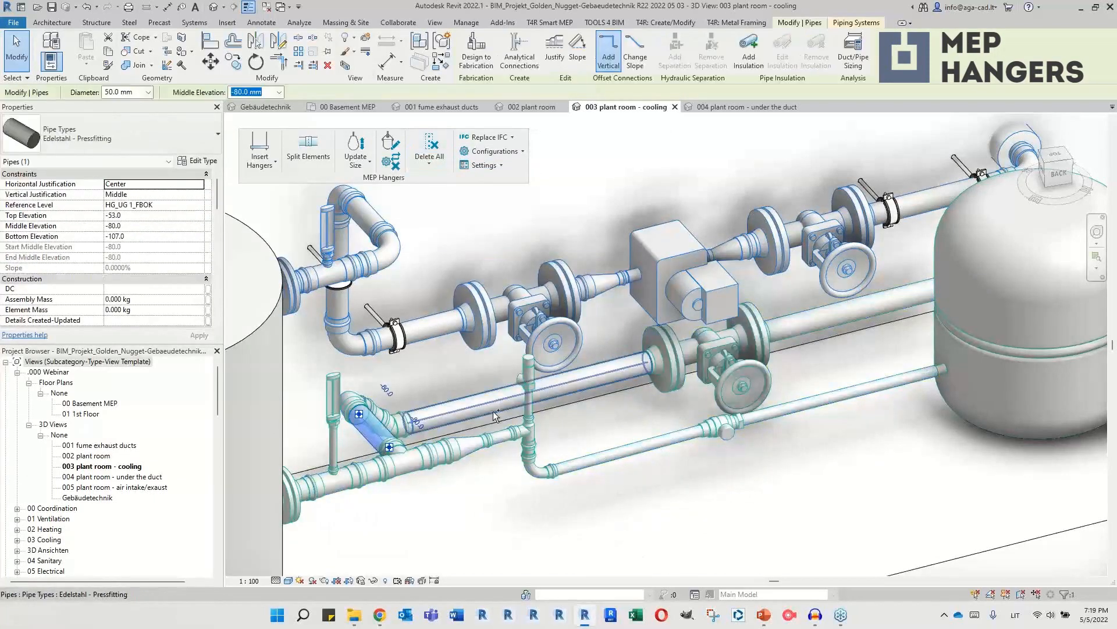
left_click(648, 446, "ctrl")
left_click(817, 414, "ctrl")
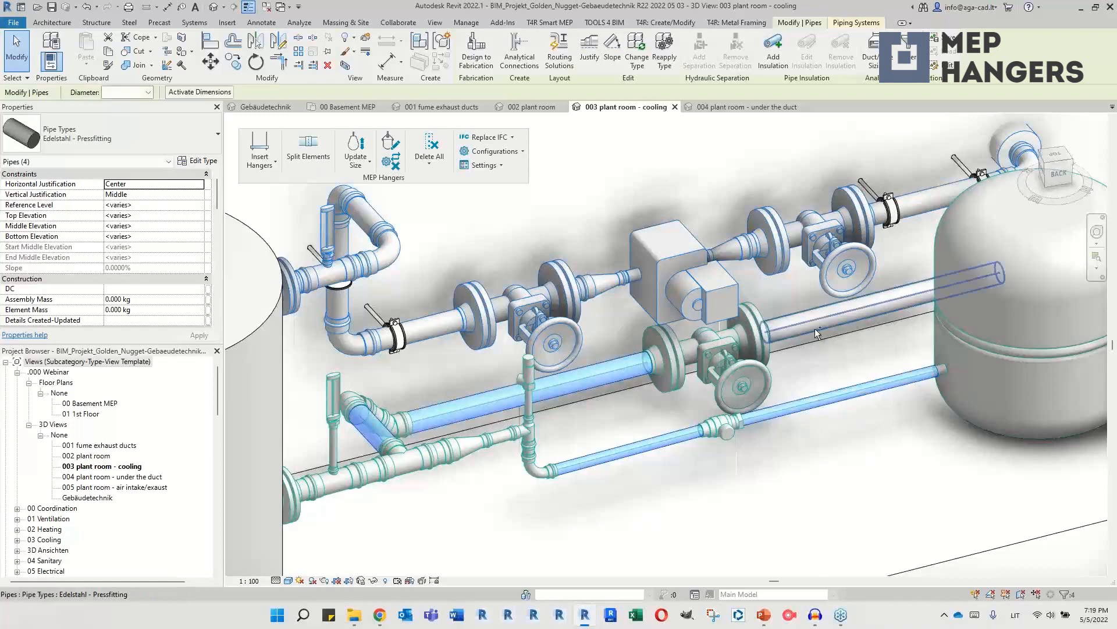
left_click(850, 310, "ctrl")
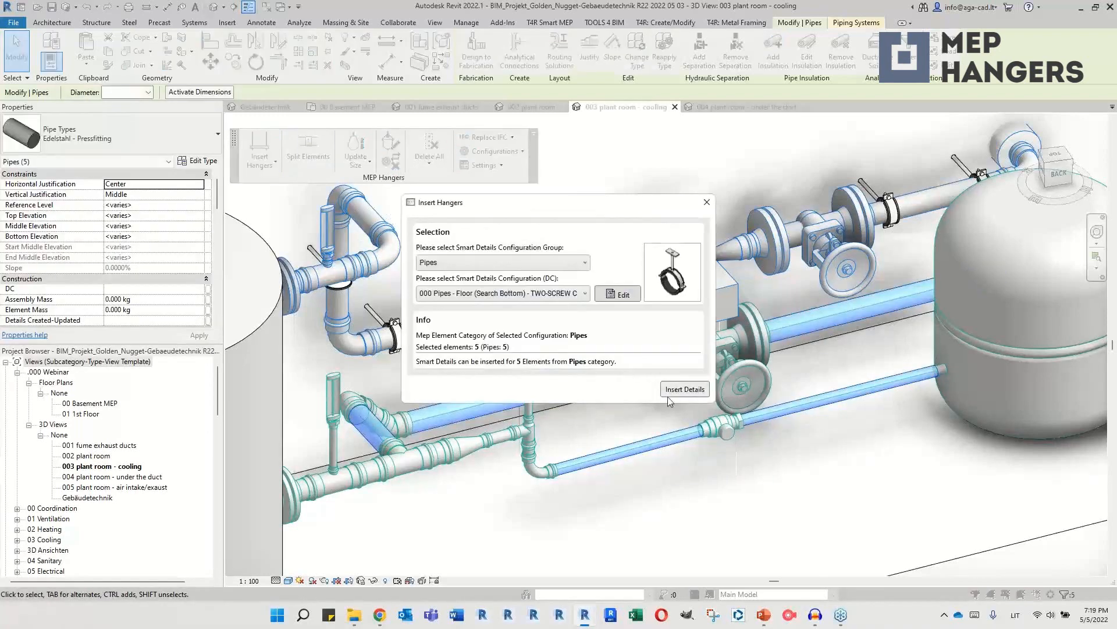
left_click(683, 387)
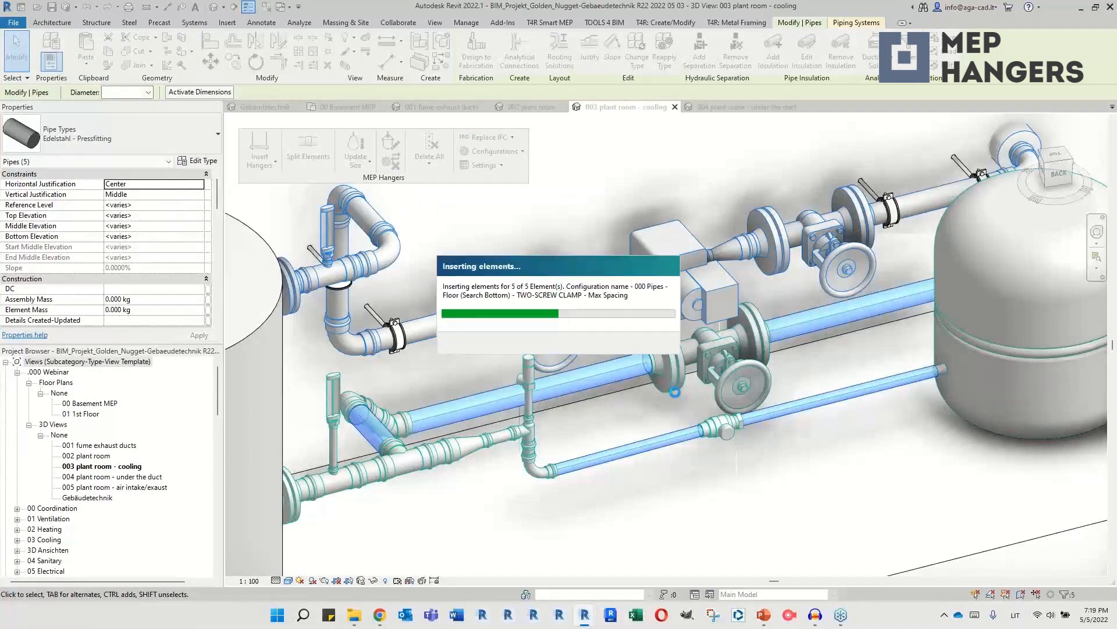
scroll(675, 392, "down", 1)
left_click(714, 496)
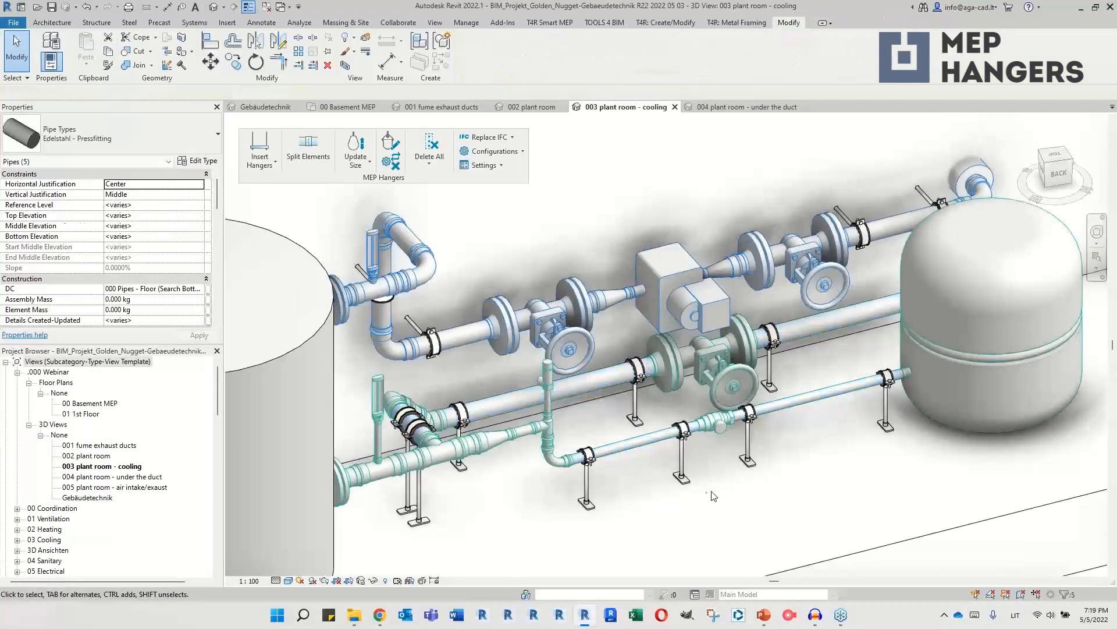
left_click(682, 478)
mouse_move(682, 477)
middle_mouse_down("shift")
mouse_move(726, 489)
mouse_move(701, 488)
middle_mouse_up("shift")
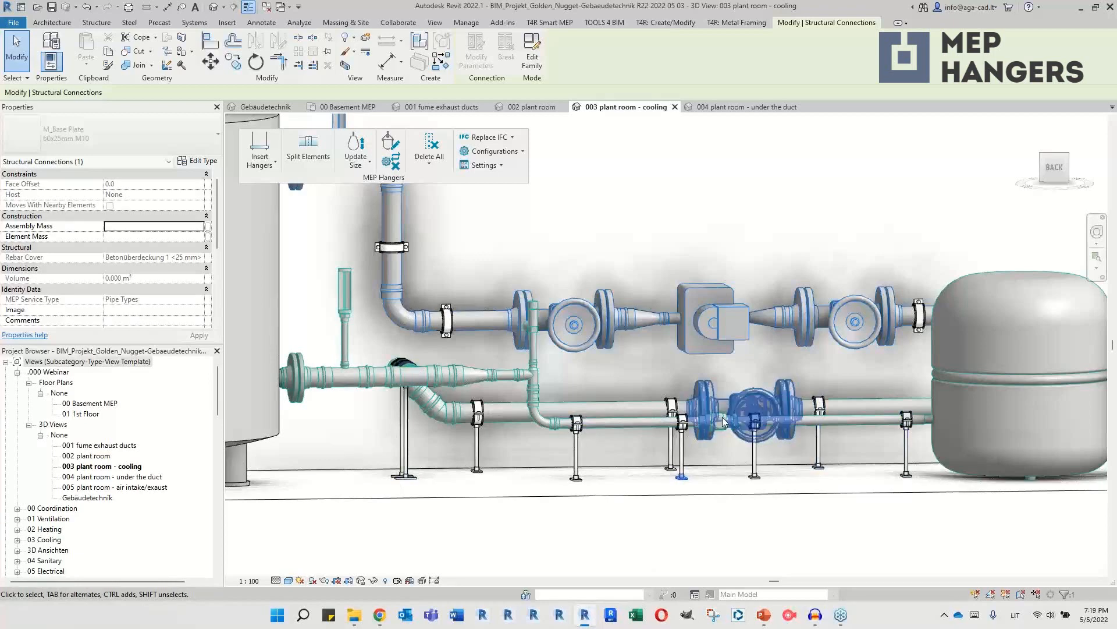
middle_click_drag(722, 417, 721, 476, "shift")
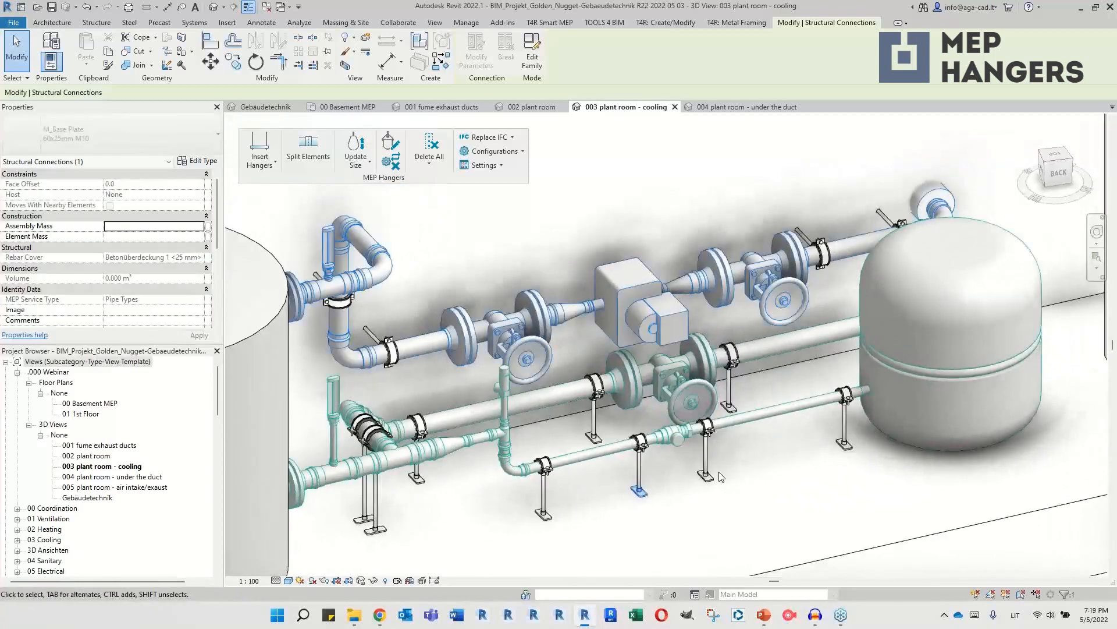
scroll(722, 476, "up", 2)
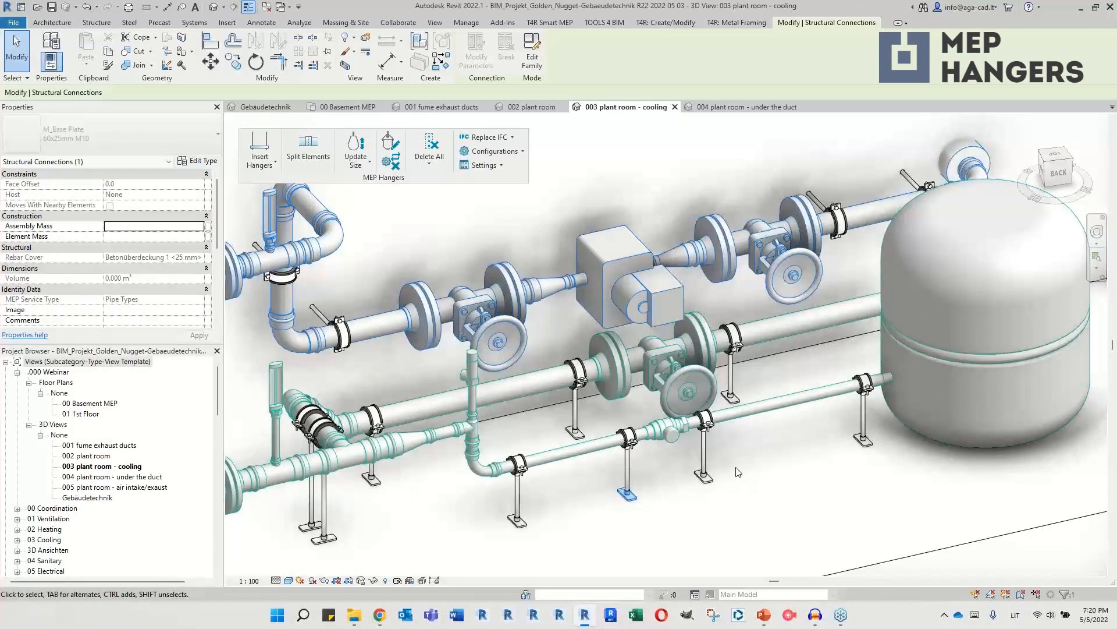
key("Escape")
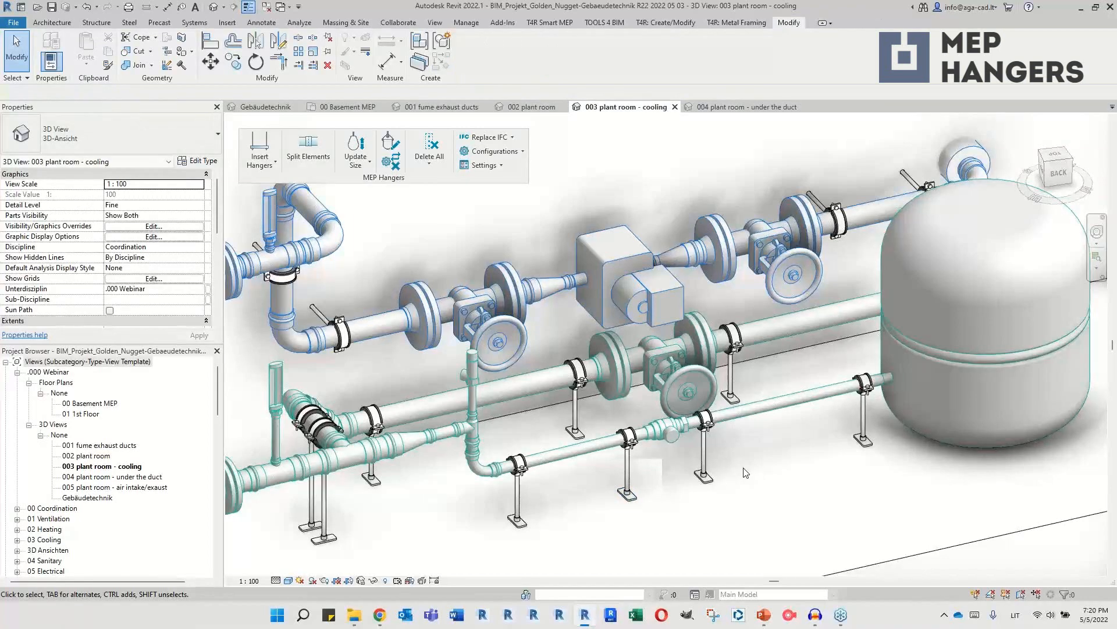
Step: Open the 004 plant room - under the duct view and show the waste-water pipes near the floor
double_click(113, 476)
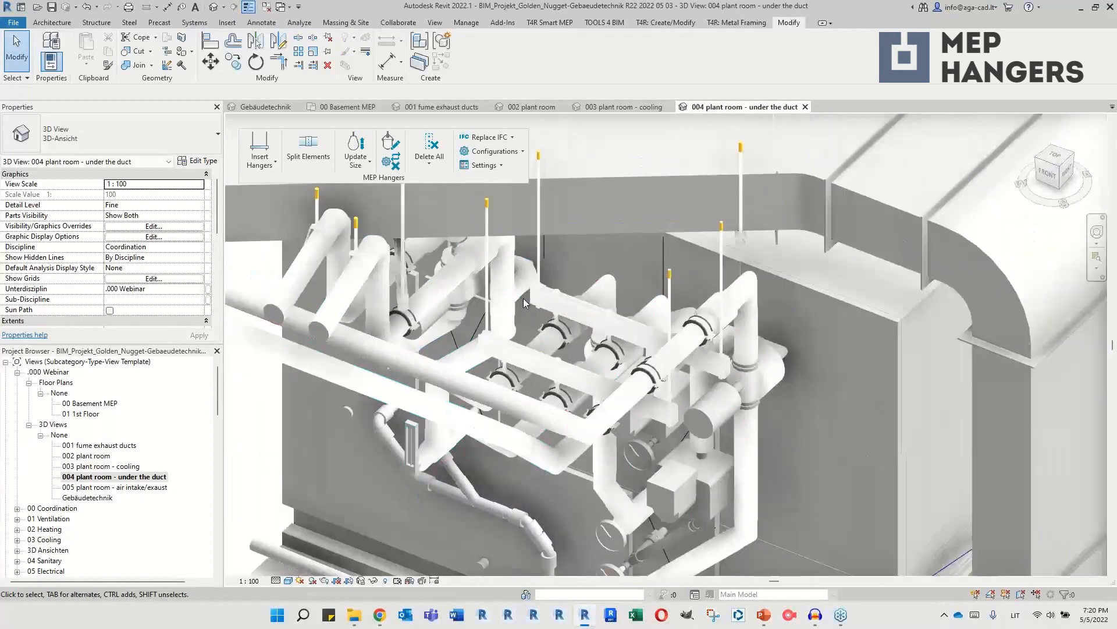
scroll(523, 298, "down", 3)
middle_click_drag(448, 481, 661, 468, "shift")
scroll(626, 468, "up", 1)
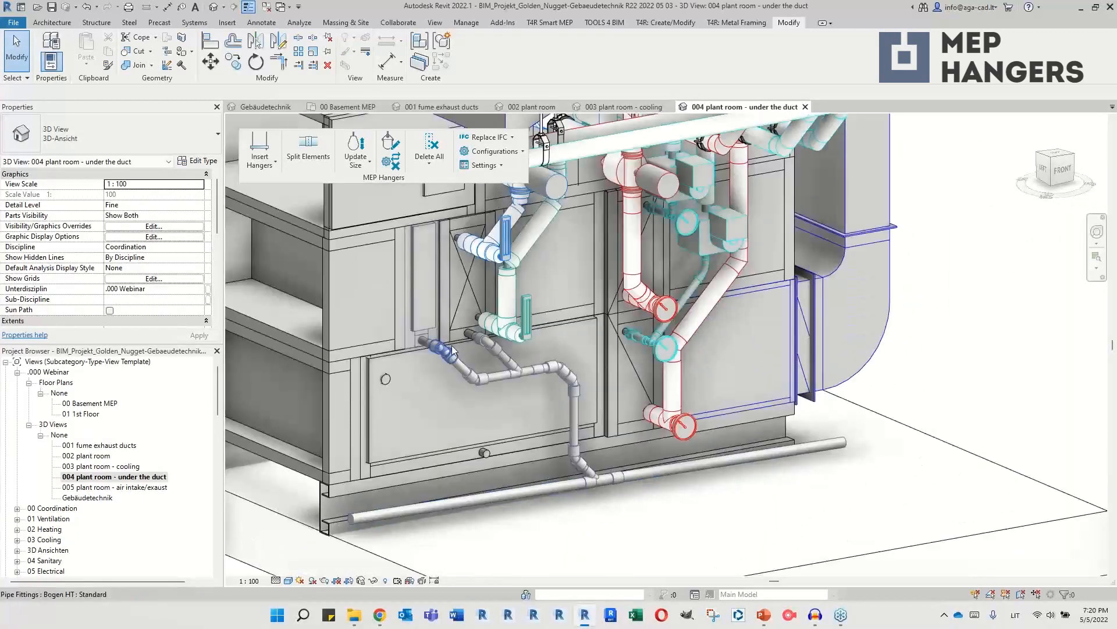
scroll(508, 519, "up", 1)
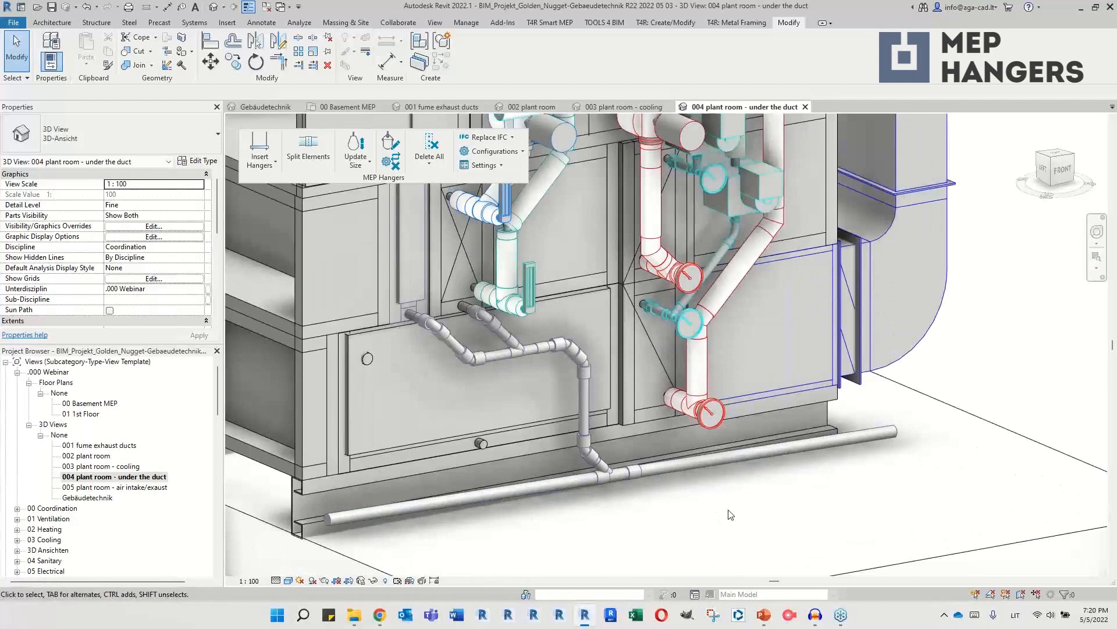
Step: Insert hangers on the two Abwasser HT pipes near the floor with the 000 Pipes - Floor (Search Bottom) two-screw clamp configuration
left_click(675, 467)
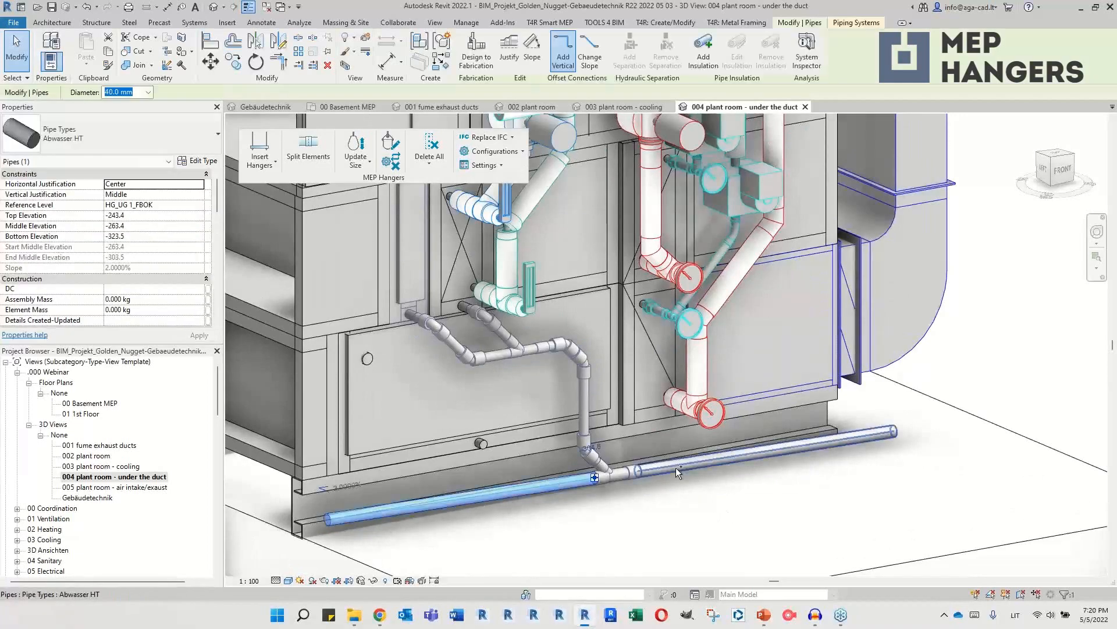
middle_click_drag(676, 467, 433, 544, "shift")
left_click(391, 509)
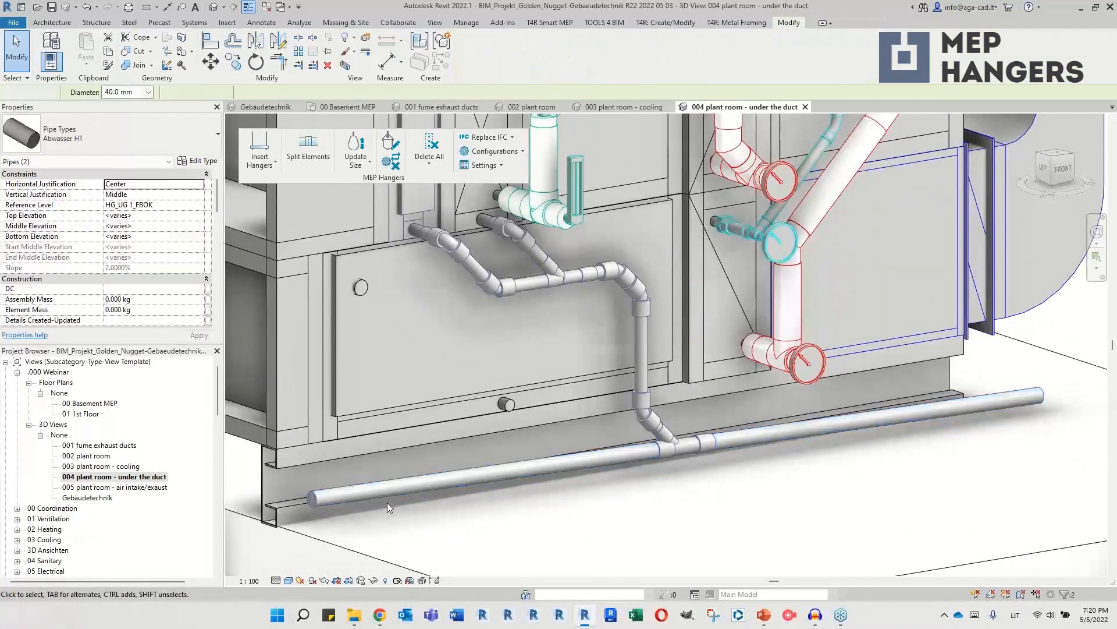
left_click(377, 497)
middle_click_drag(344, 481, 417, 468, "shift")
left_click(712, 438, "ctrl")
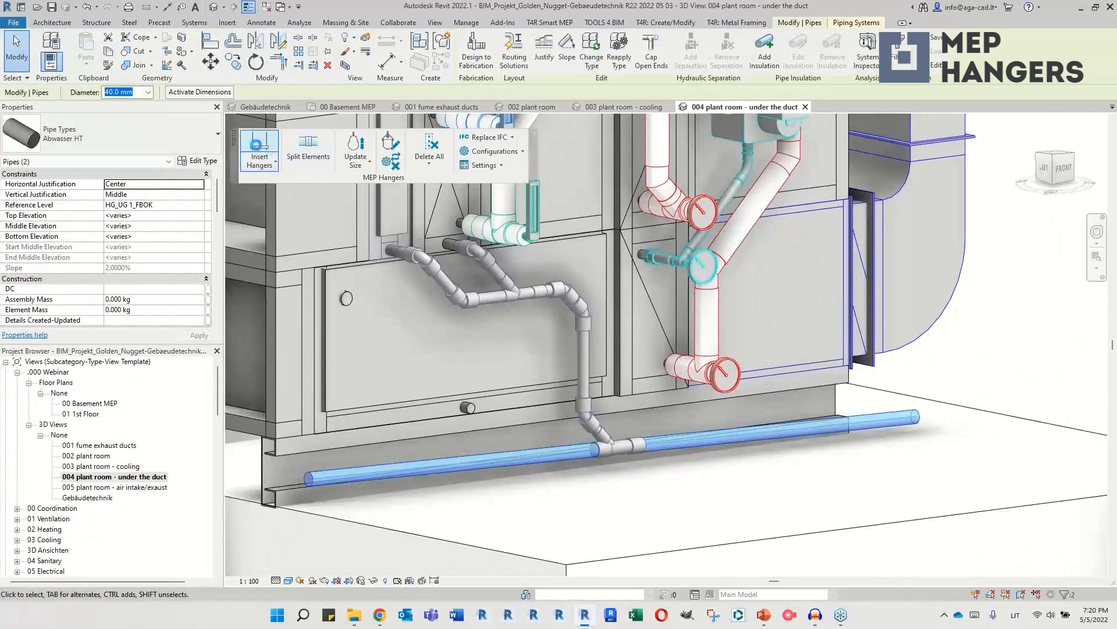
left_click(259, 150)
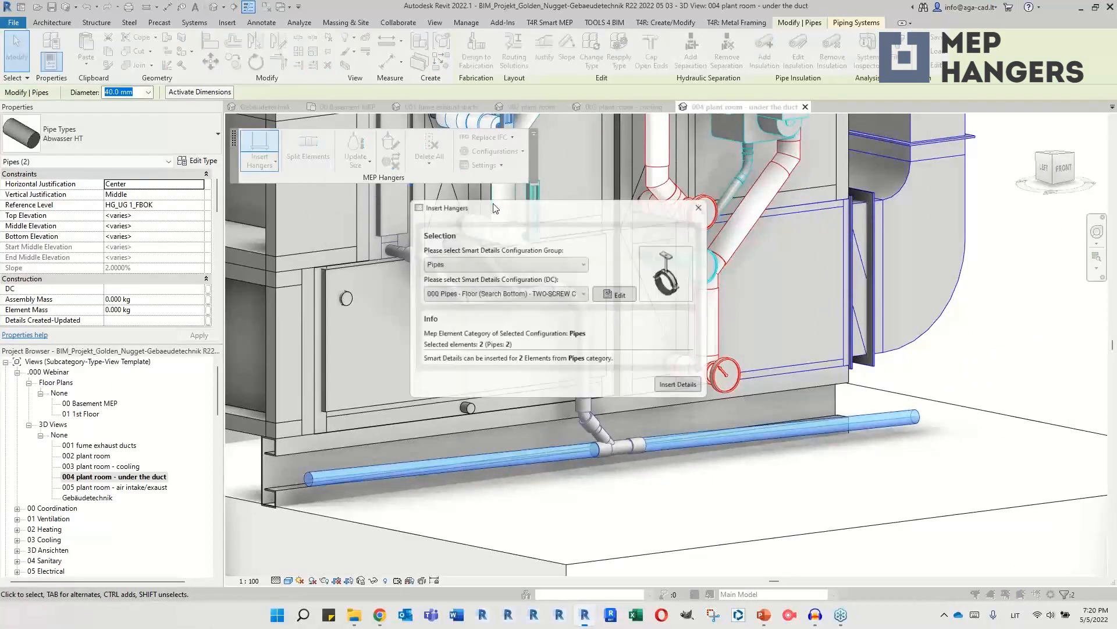
left_click(678, 388)
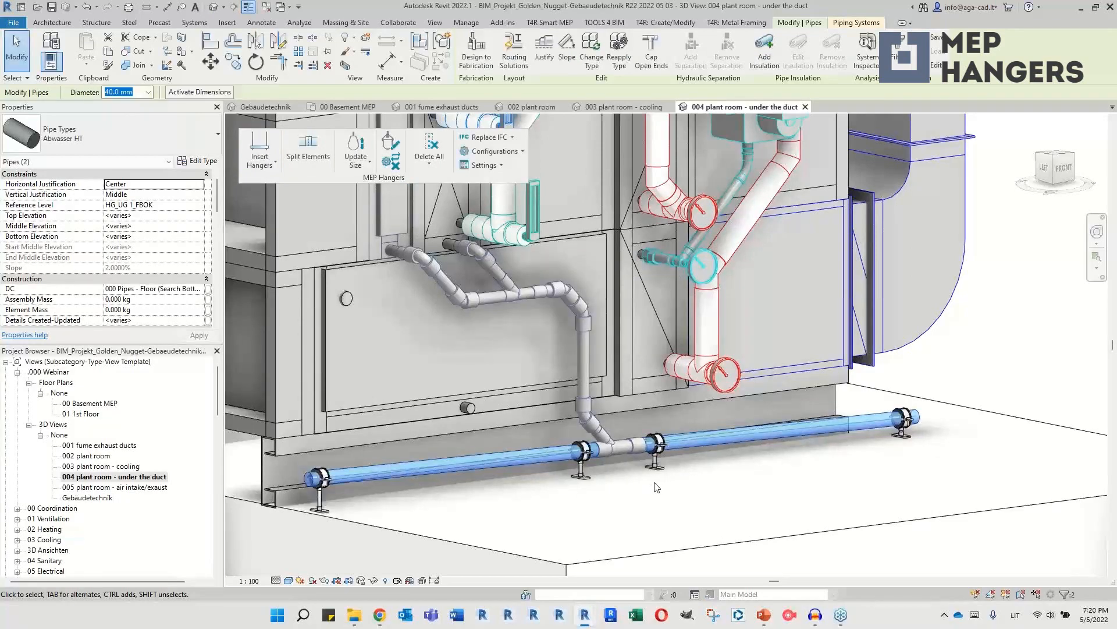
middle_click_drag(656, 487, 630, 507, "shift")
scroll(506, 509, "up", 2)
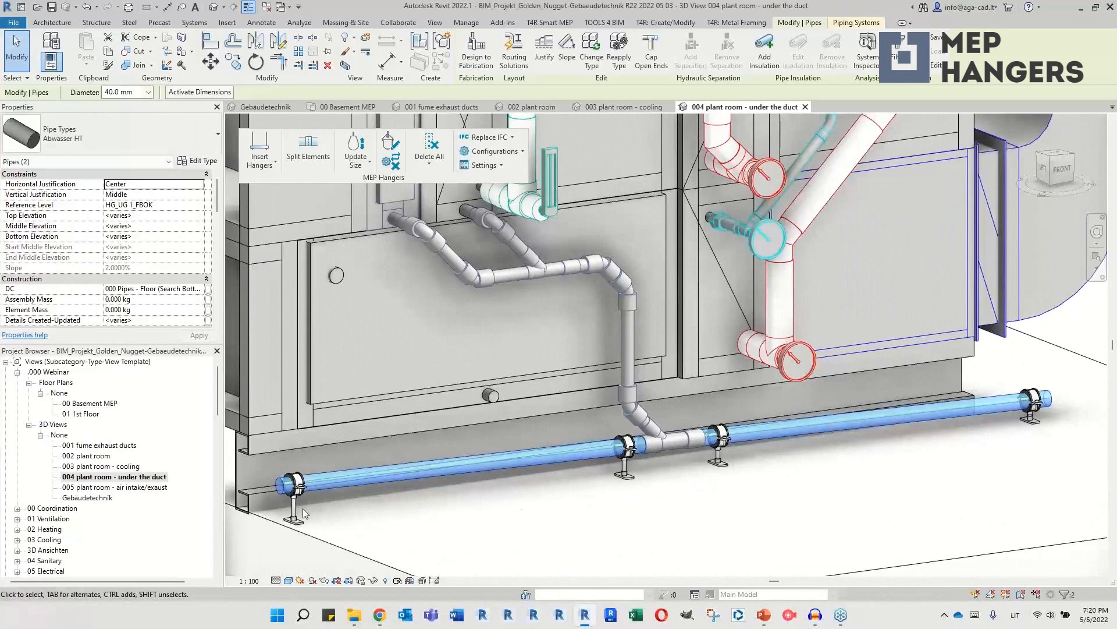
scroll(298, 508, "up", 1)
middle_click_drag(580, 530, 556, 529)
scroll(543, 522, "down", 1)
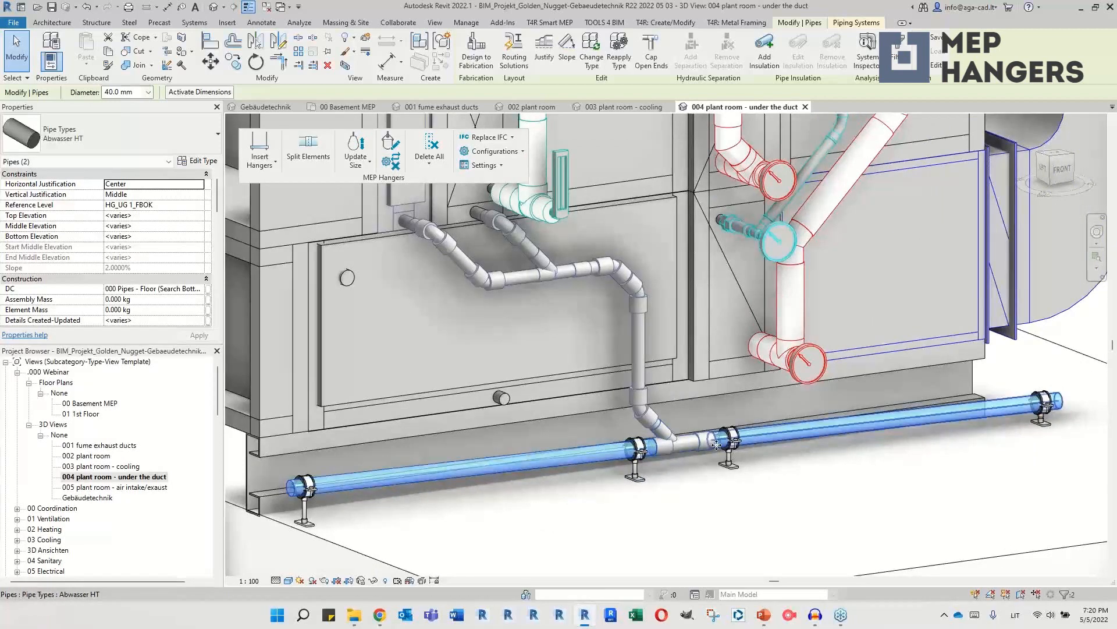
left_click(930, 489)
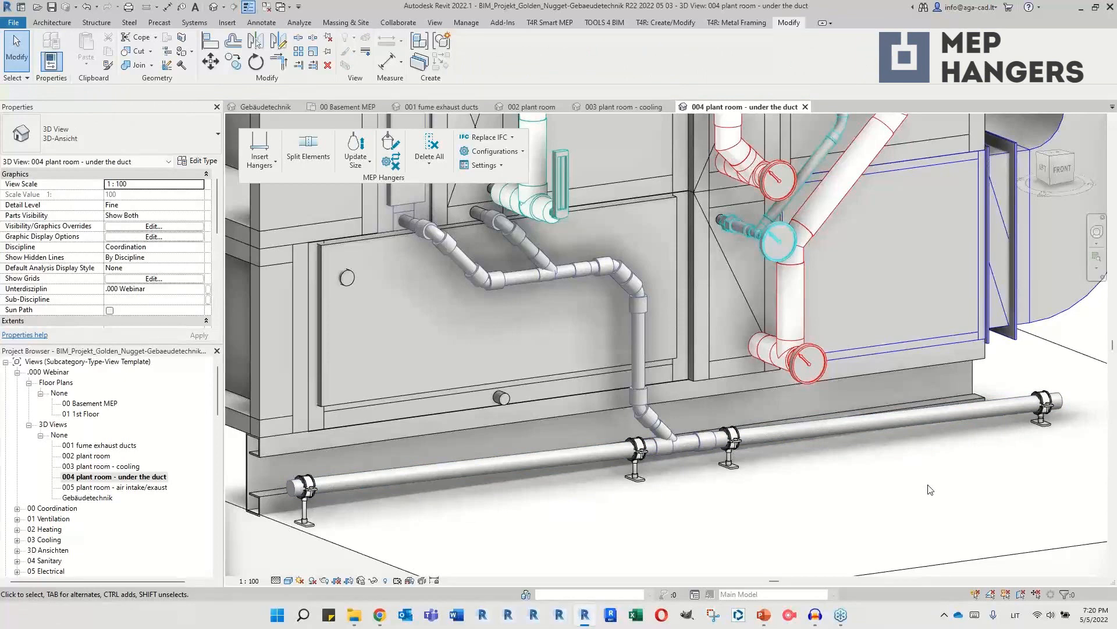
Step: Open the 005 plant room - air intake/exaust view and temporarily hide its section box
double_click(149, 488)
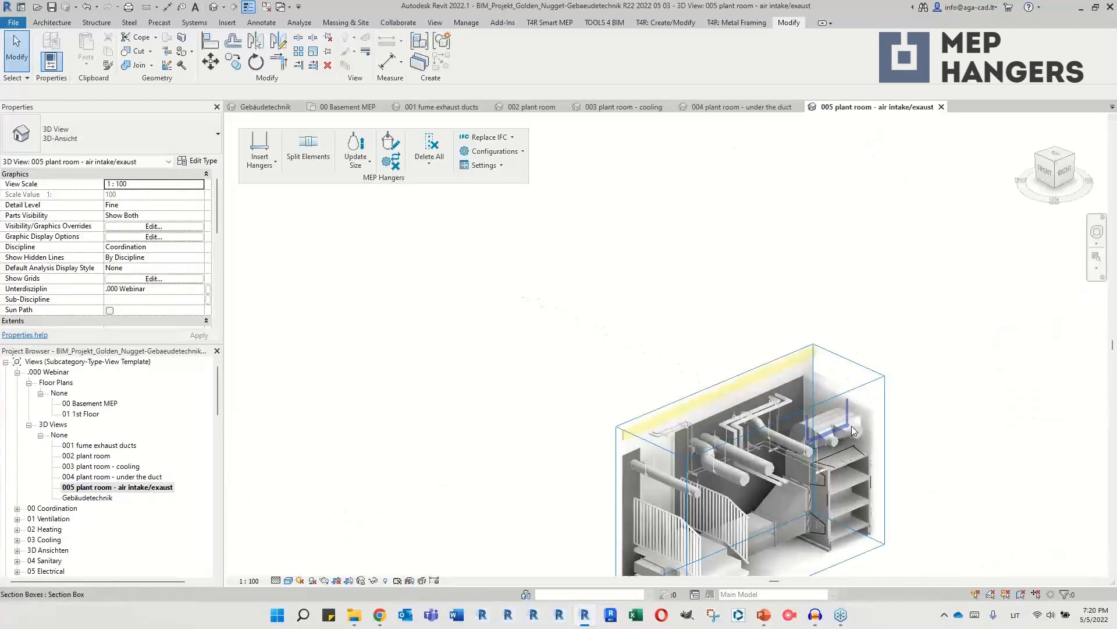
scroll(851, 426, "up", 3)
scroll(922, 356, "up", 1)
left_click(879, 314)
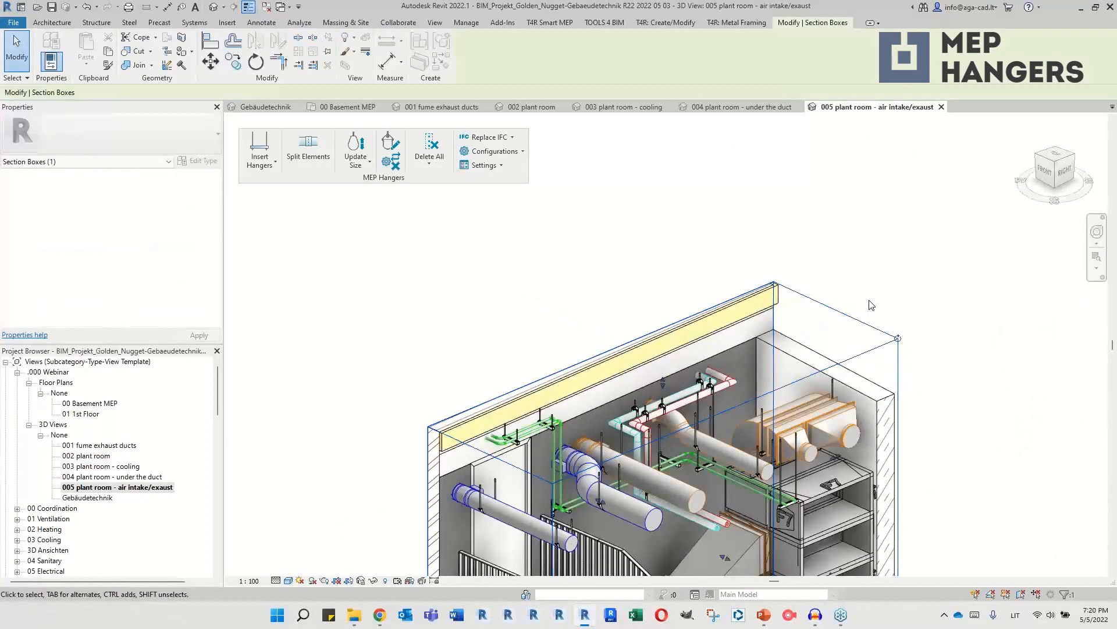
key("h")
key("h")
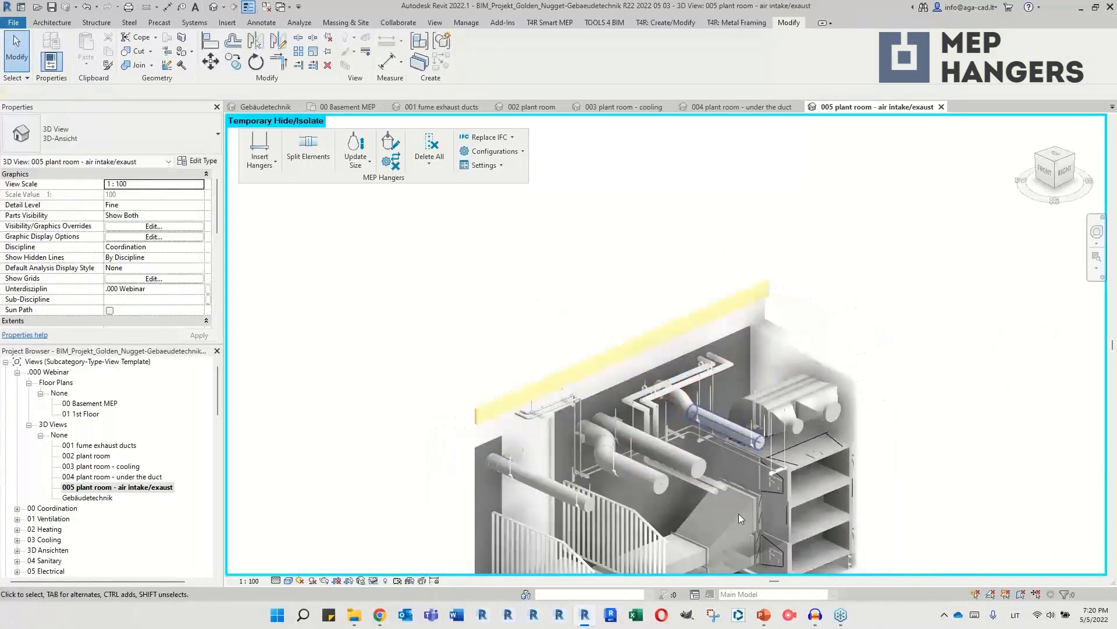
Step: Insert floor hangers on the upper rectangular duct passing under the stairs with the 000 Ducts Rect - Floor (Search Bottom) - Max Spacing configuration
middle_click_drag(731, 541, 657, 277)
scroll(653, 302, "up", 1)
middle_click_drag(648, 378, 663, 443, "shift")
scroll(692, 407, "up", 1)
scroll(657, 437, "up", 1)
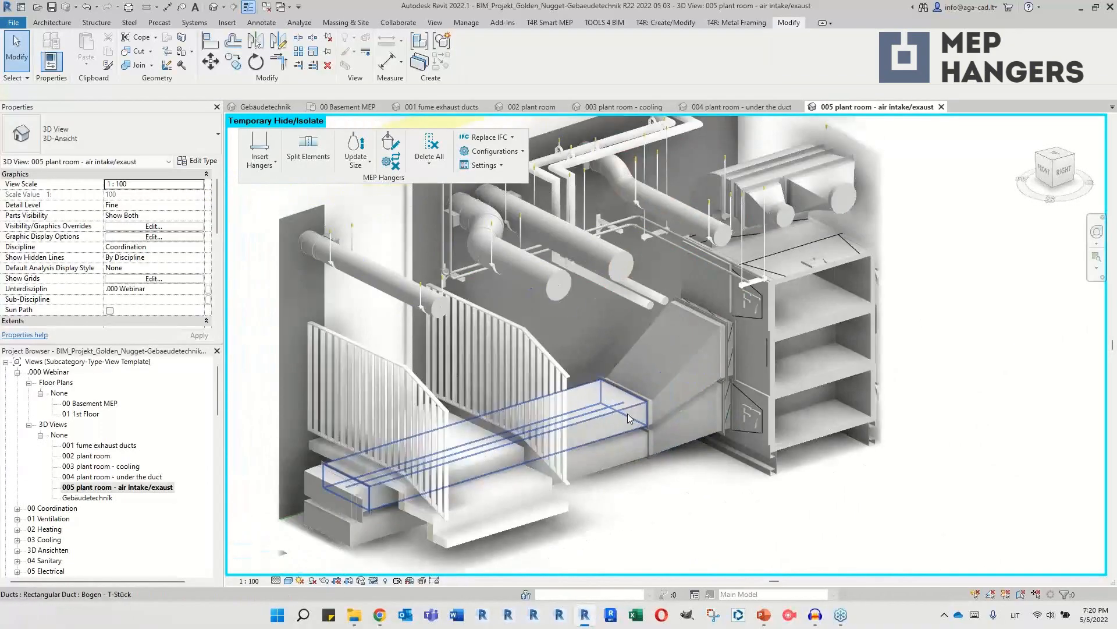
left_click(632, 464)
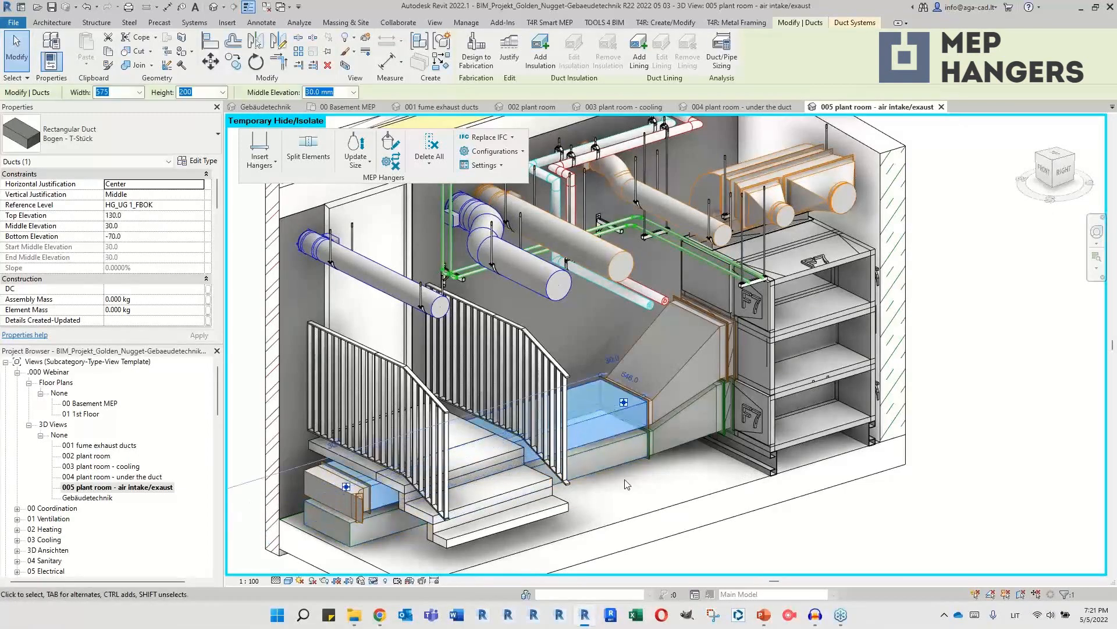
key("Escape")
scroll(605, 470, "up", 2)
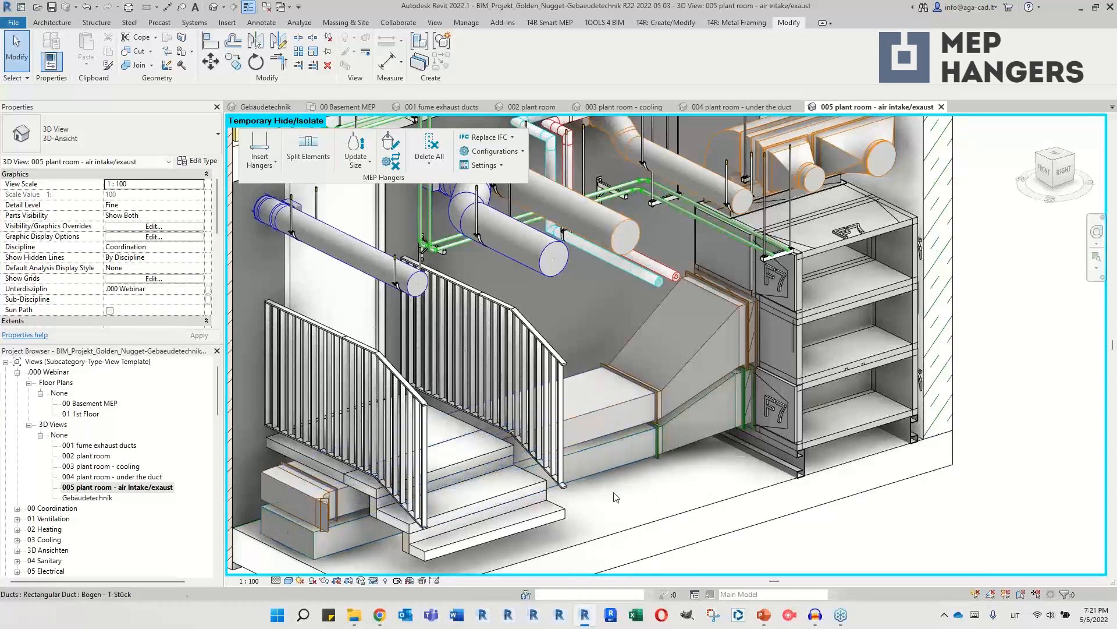
left_click(602, 410)
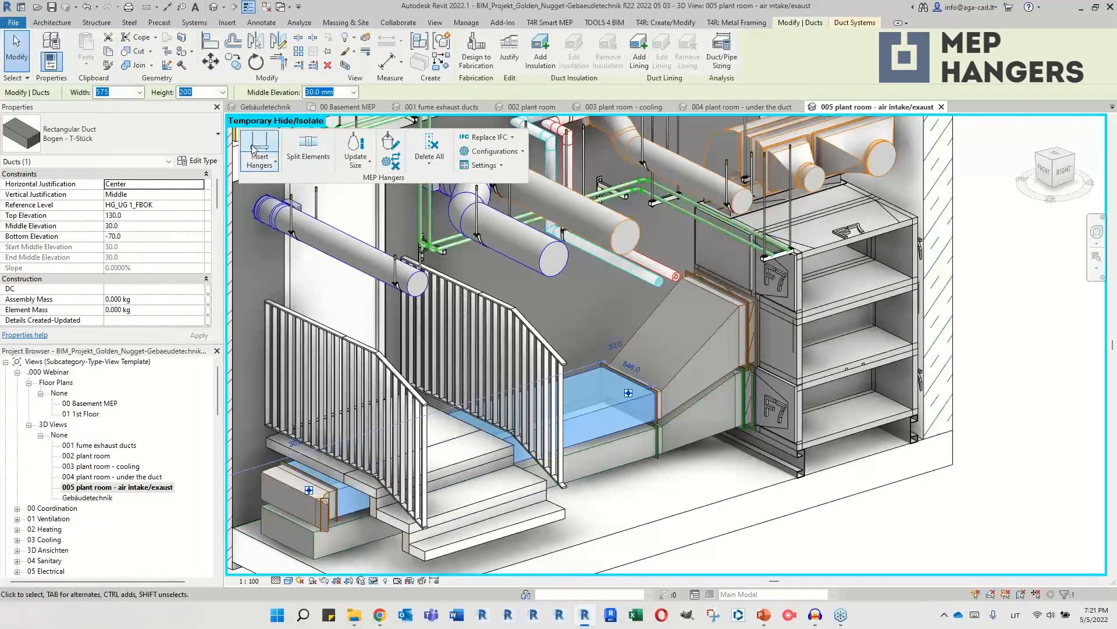
left_click(527, 293)
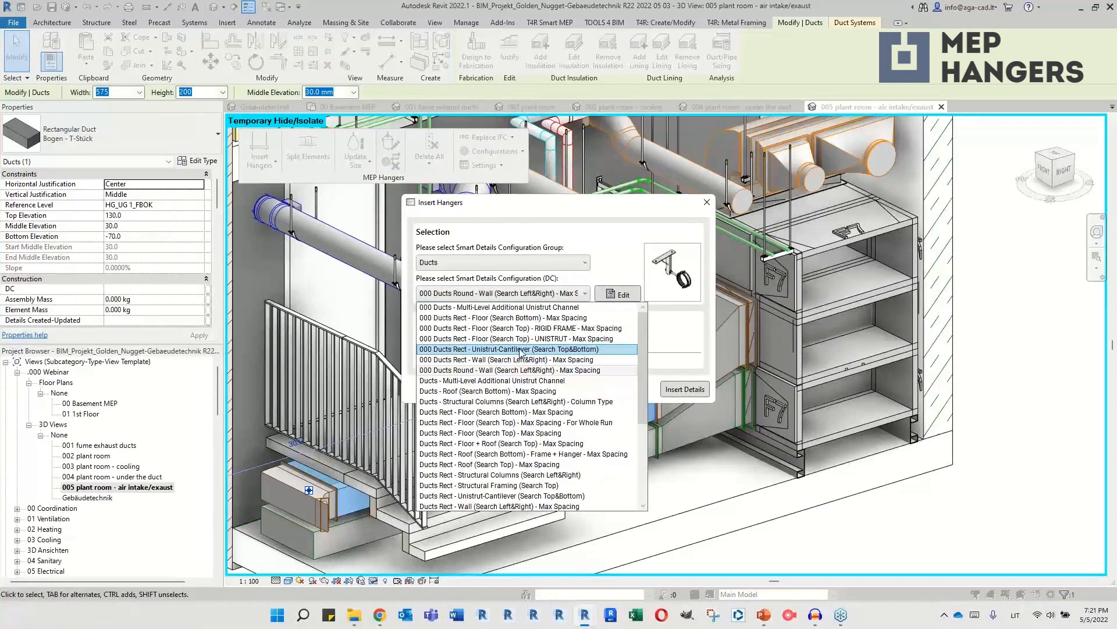
left_click(563, 317)
left_click(690, 386)
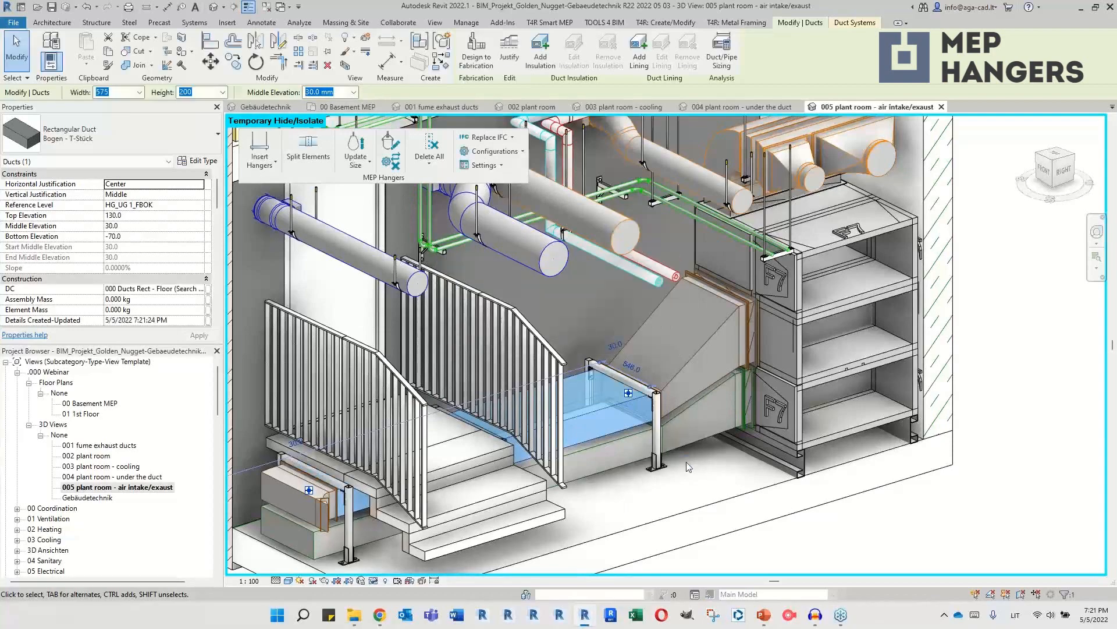
Step: Examine the Unistrut frame floor hanger at the end of the upper rectangular duct
scroll(622, 476, "up", 3)
key("Escape")
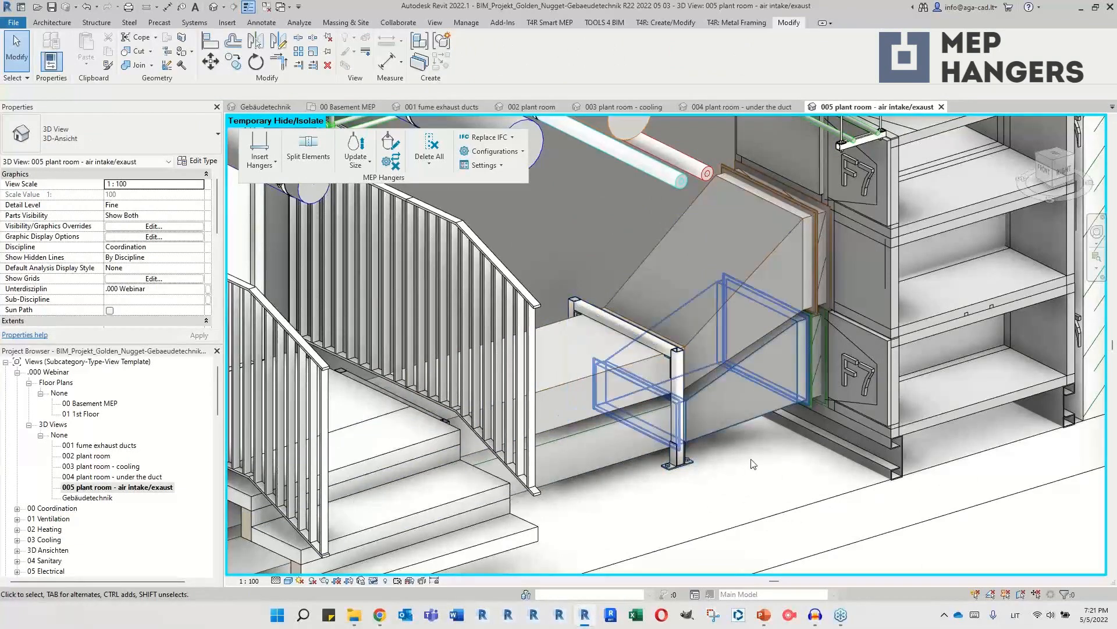
mouse_move(754, 463)
middle_mouse_down("shift")
mouse_move(743, 479)
mouse_move(737, 460)
middle_mouse_up("shift")
left_click(760, 418)
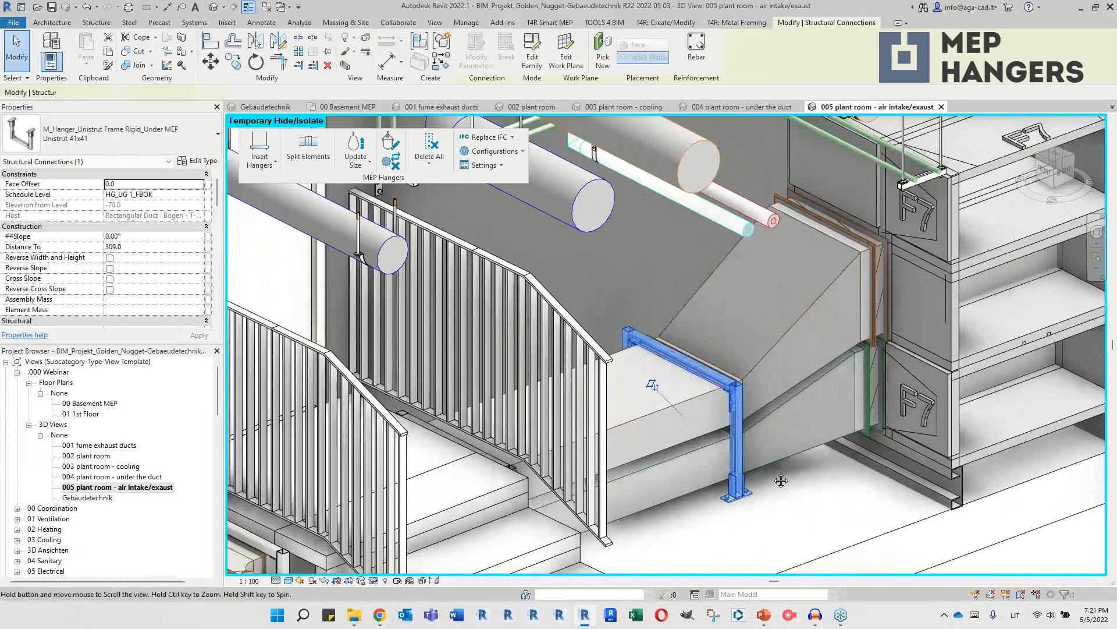
middle_click_drag(760, 417, 751, 480, "shift")
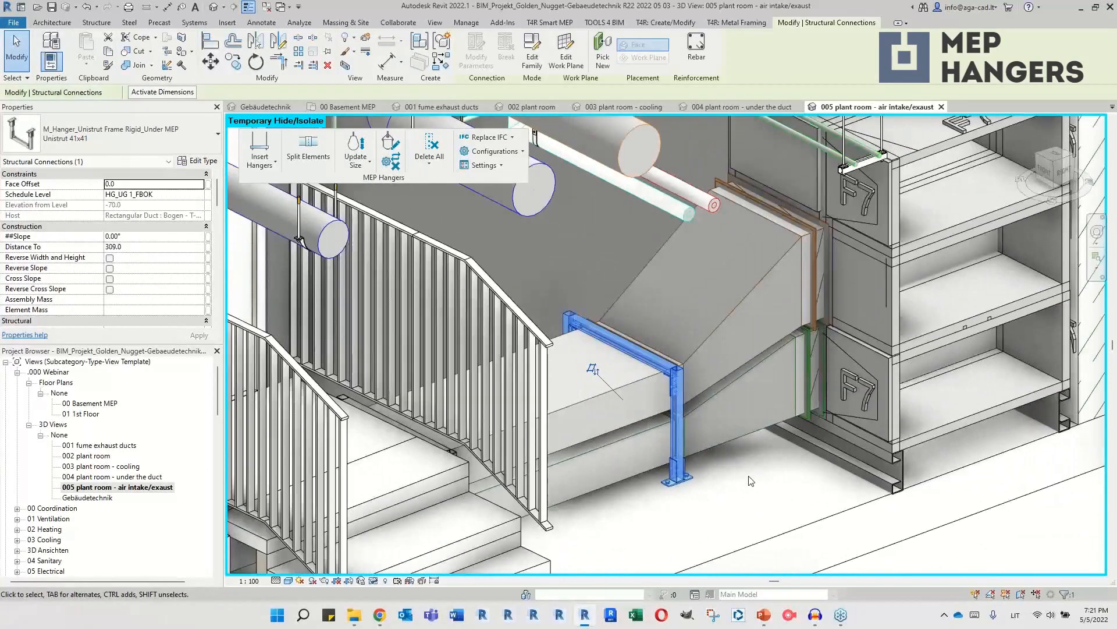
key("Escape")
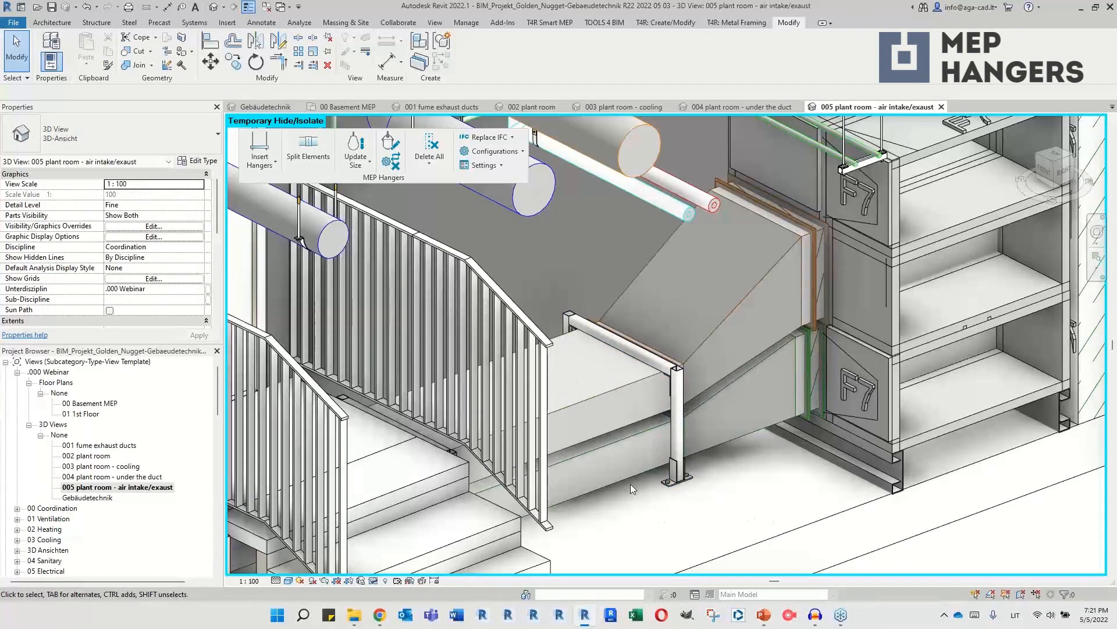
Step: Examine the lower rectangular duct beside the floor frame and the L-bracket at the frame's upper corner
scroll(649, 468, "up", 2)
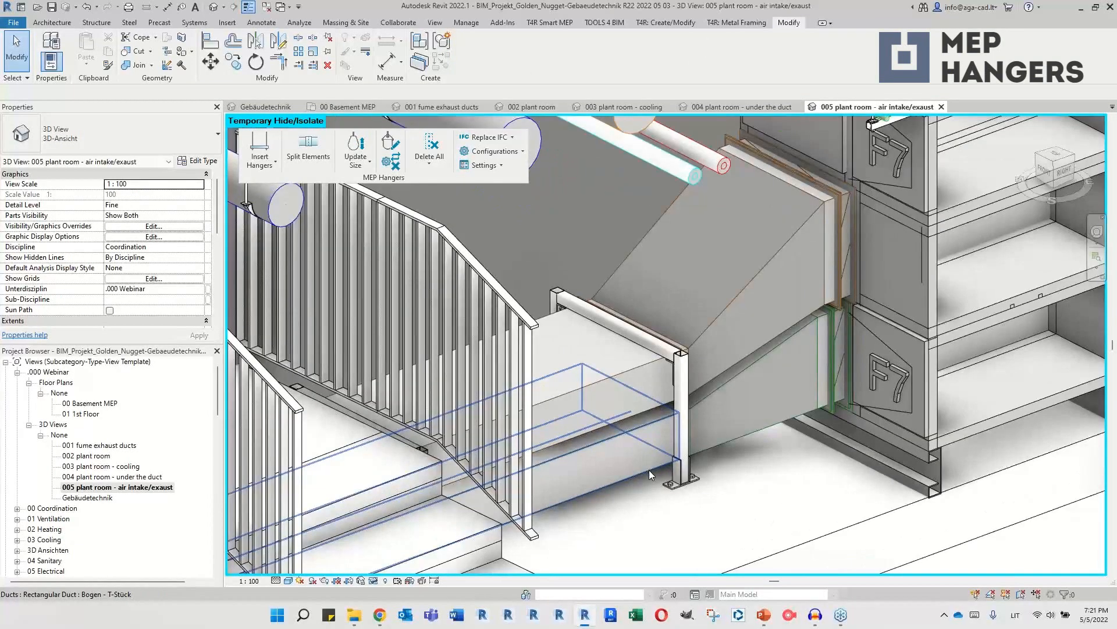
left_click(599, 472)
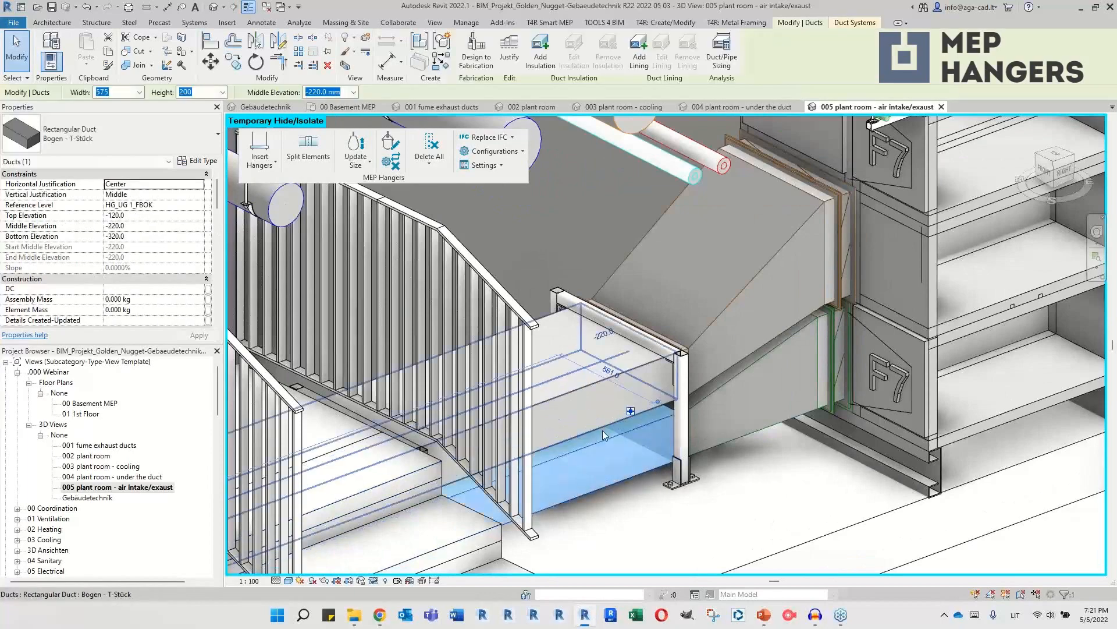
scroll(693, 356, "up", 3)
scroll(640, 343, "down", 2)
scroll(631, 339, "up", 2)
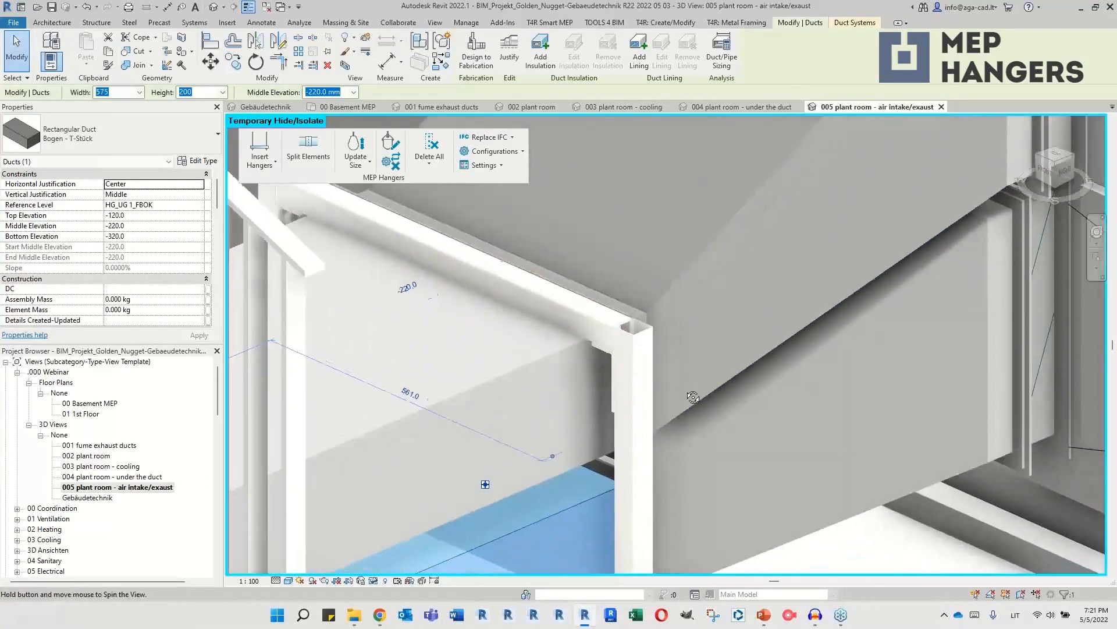
type("30")
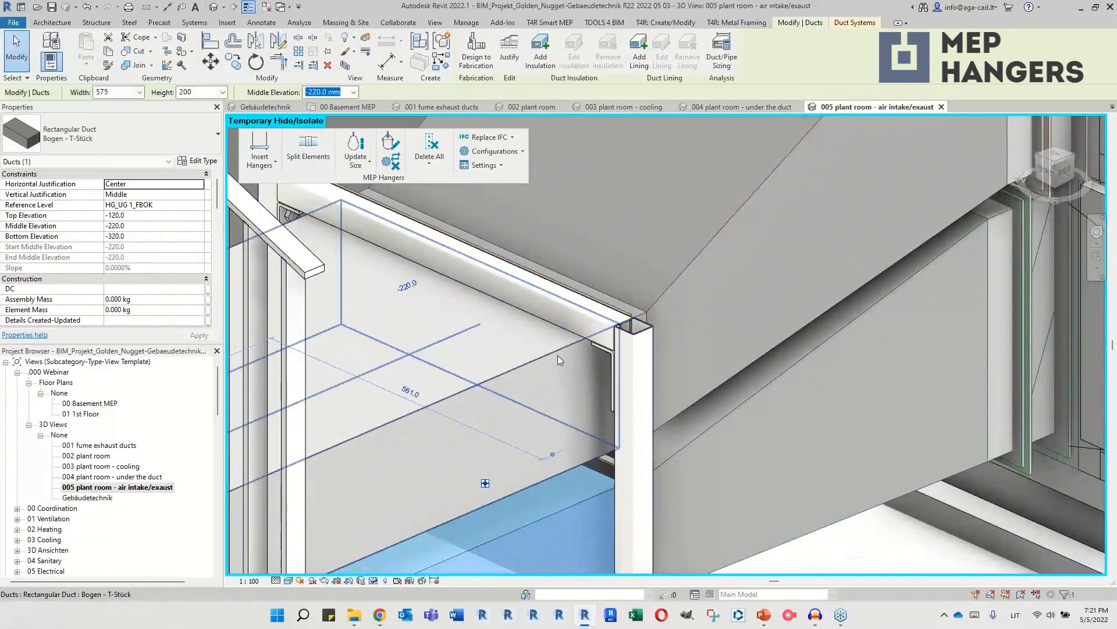
key("Return")
left_click(610, 357)
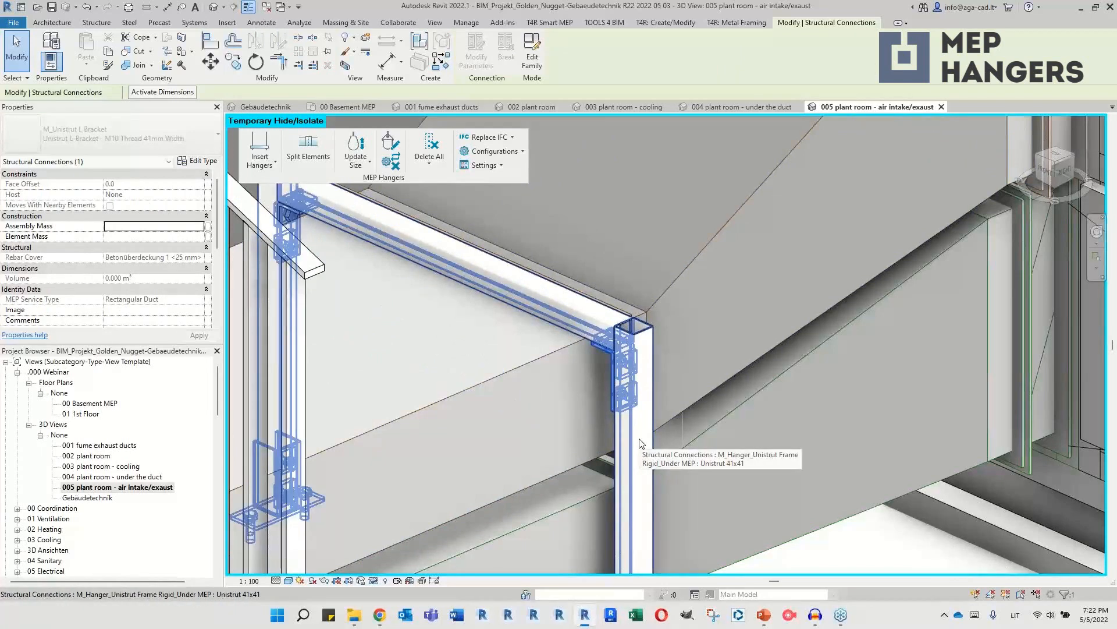
scroll(638, 373, "down", 1)
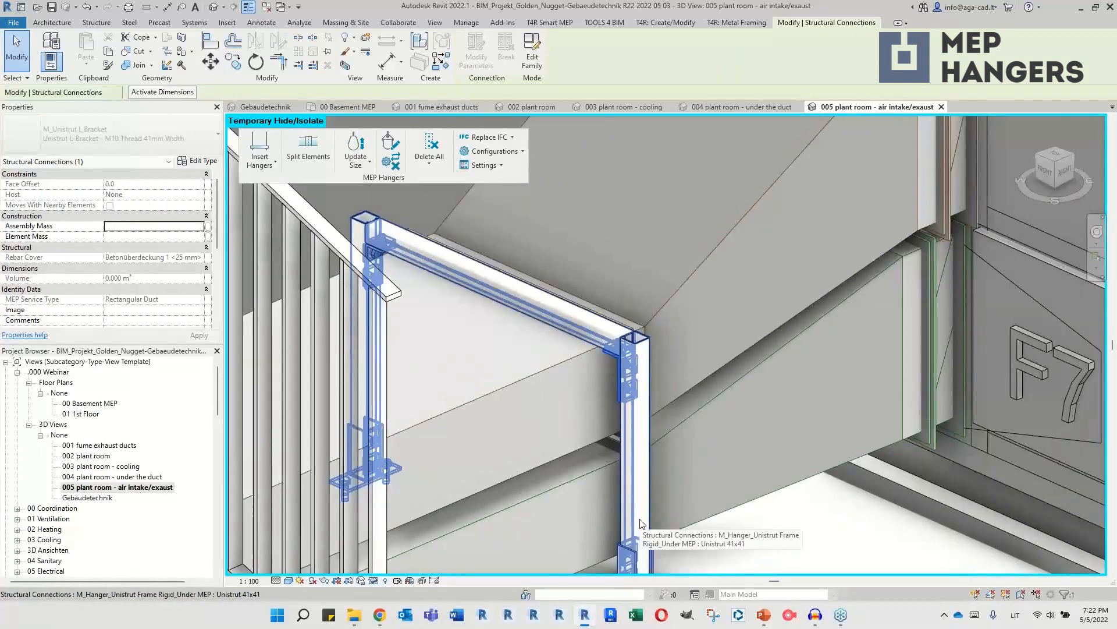
scroll(614, 368, "up", 3)
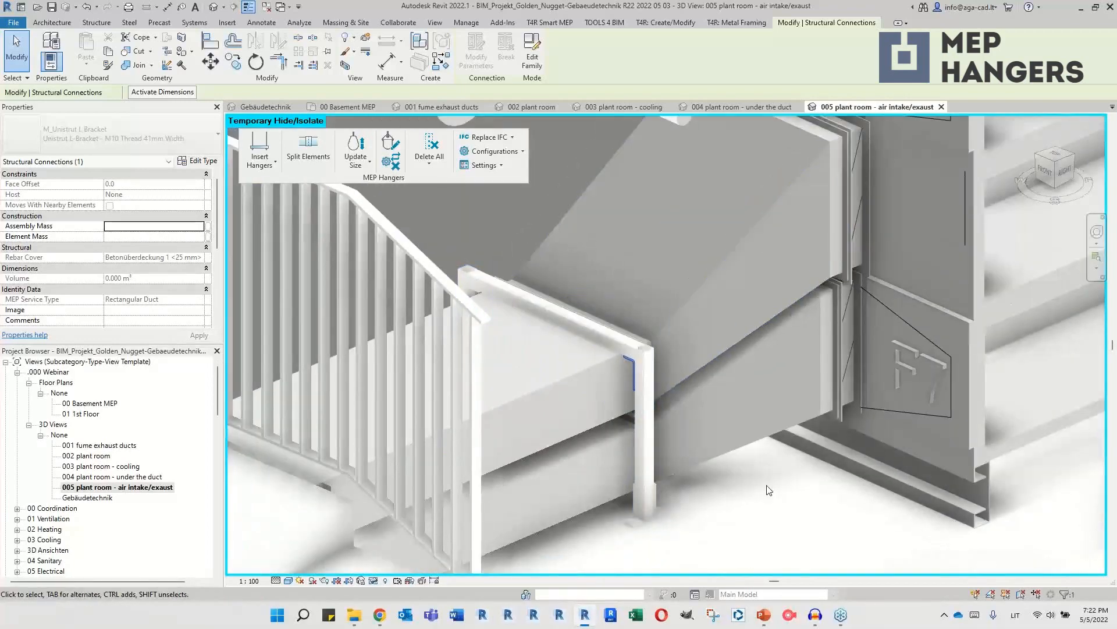
scroll(728, 379, "up", 2)
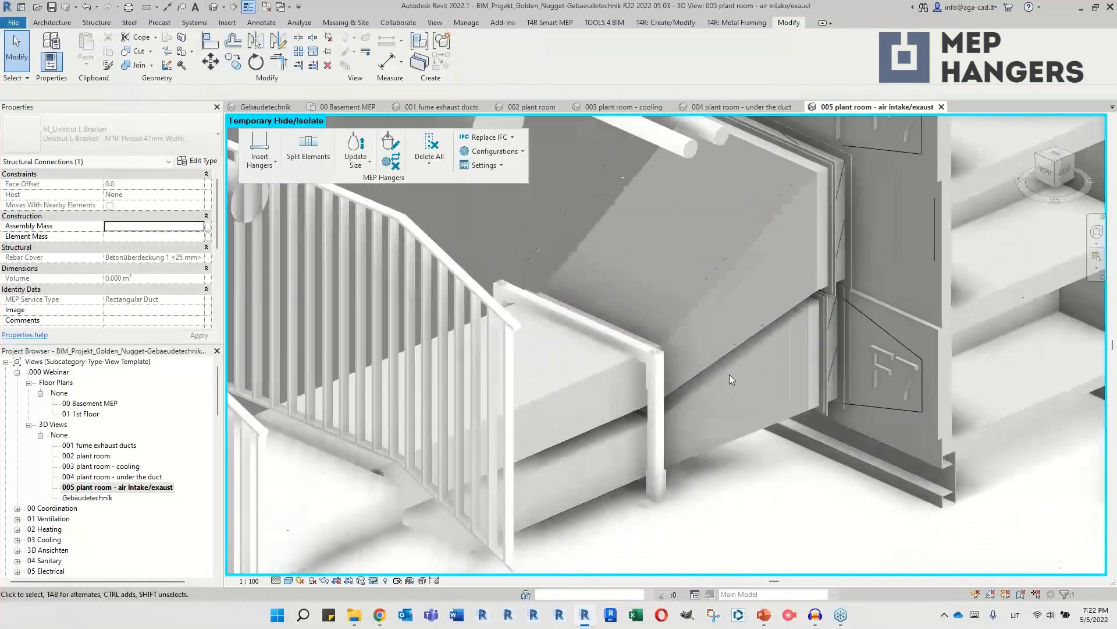
scroll(729, 379, "down", 2)
Step: Set both the left and right extension of the three Unistrut floor frames along the upper duct to 100
middle_click_drag(729, 379, 764, 494, "shift")
left_click(433, 407, "ctrl")
scroll(507, 473, "up", 2)
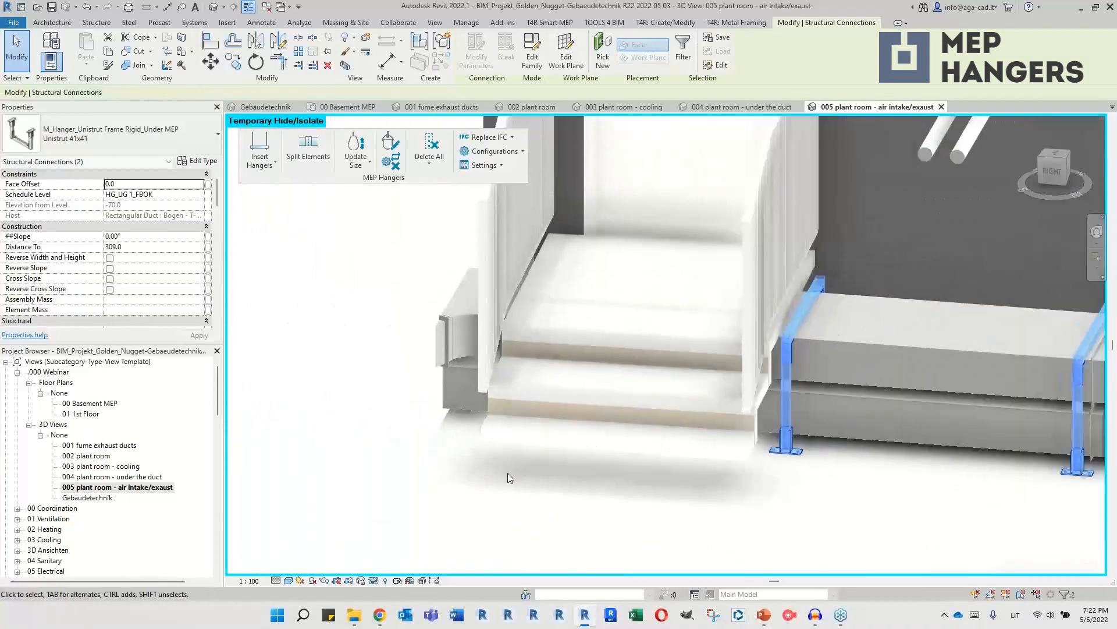
scroll(507, 477, "down", 3)
left_click(568, 459, "ctrl")
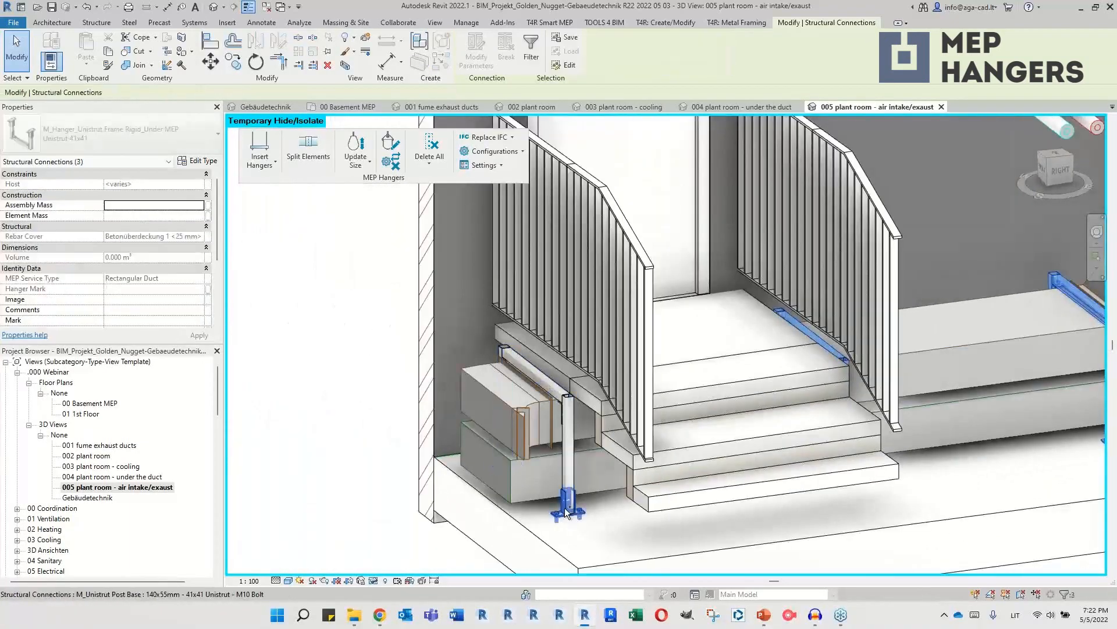
left_click(603, 514)
left_click(575, 472)
middle_click_drag(927, 504, 657, 503)
left_click(781, 352, "ctrl")
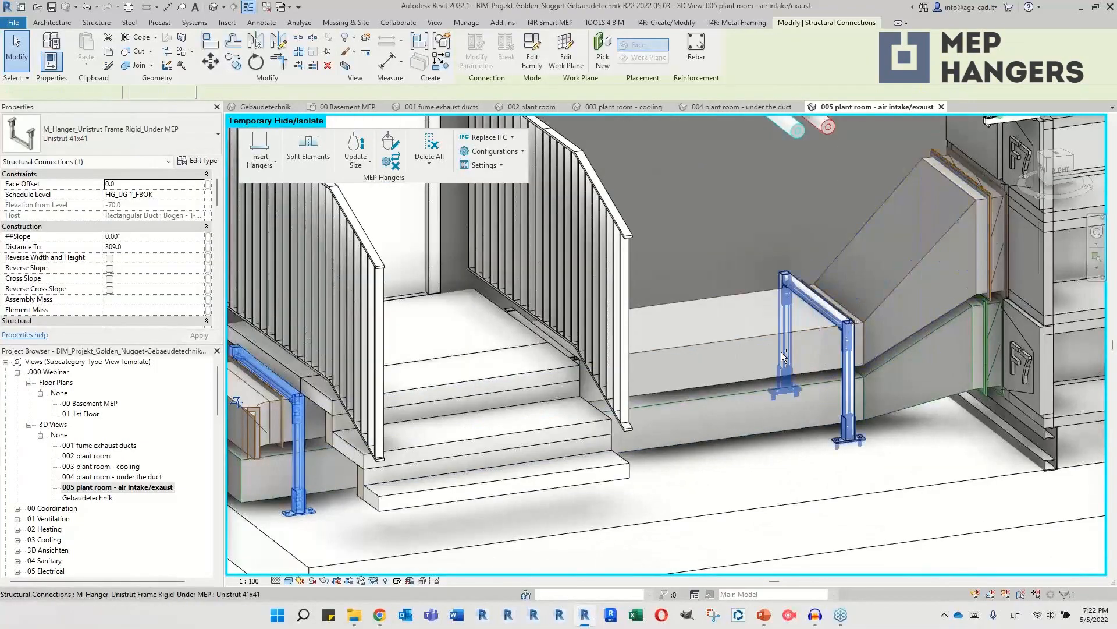
middle_click_drag(734, 407, 572, 417, "shift")
left_click(569, 415, "ctrl")
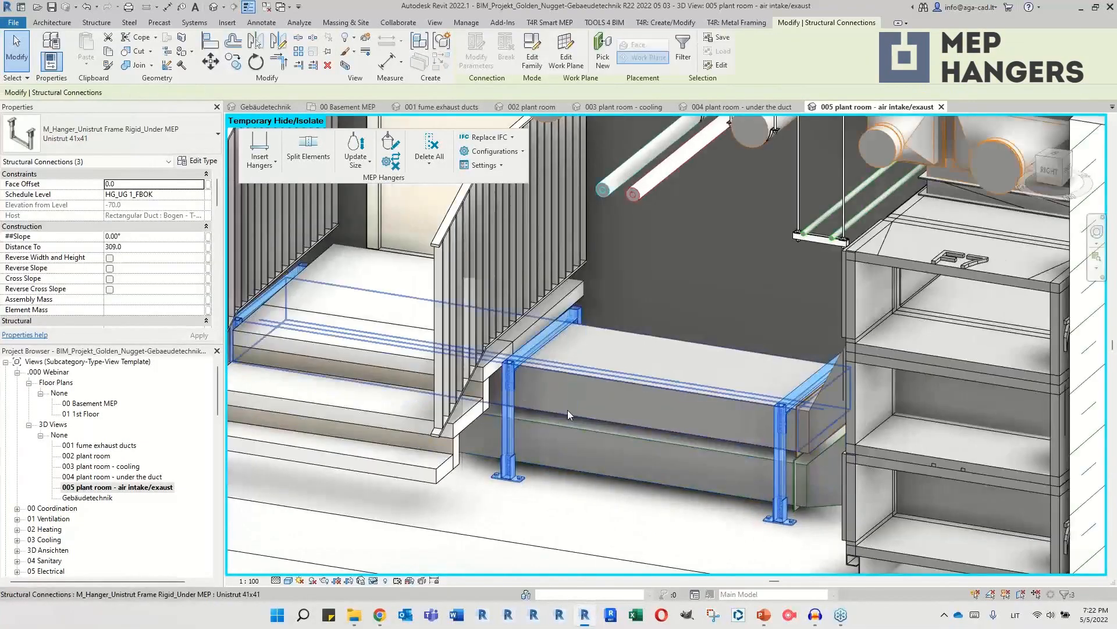
scroll(137, 267, "down", 3)
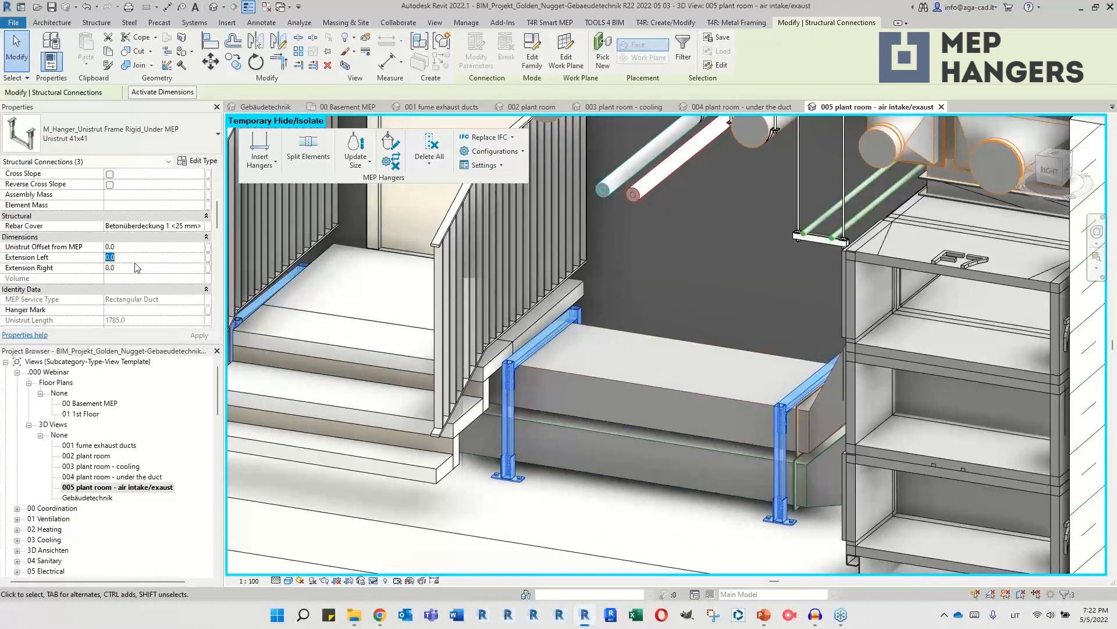
left_click(133, 267)
type("10")
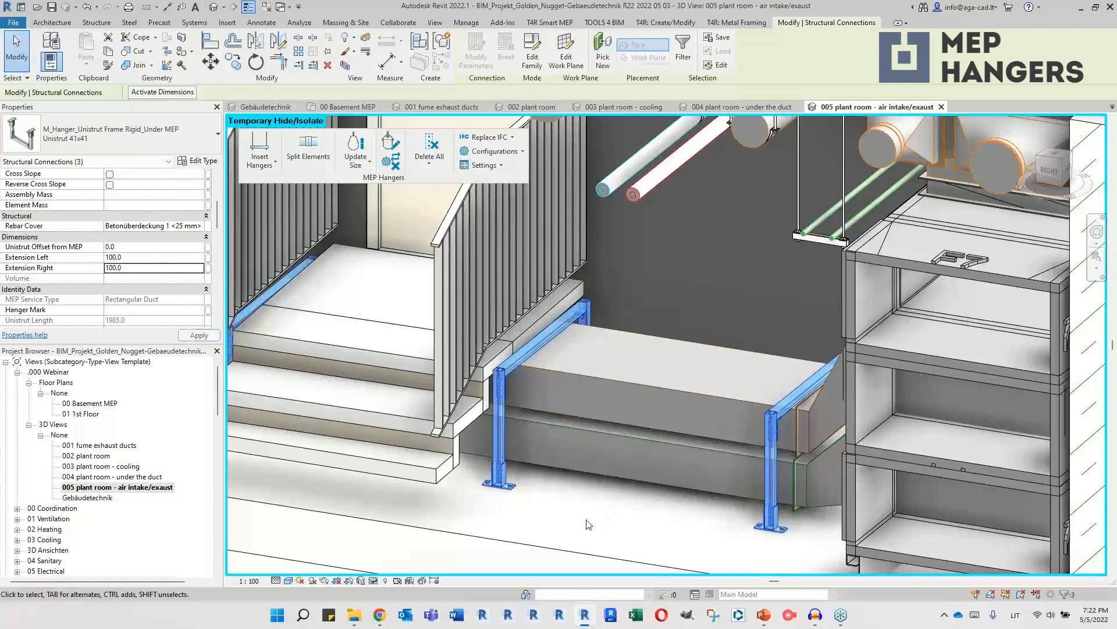
middle_click_drag(588, 522, 683, 502, "shift")
left_click(742, 488)
Step: Insert hangers on the lower rectangular duct with the 000 Ducts Rect - Unistrut-Cantilever (Search Top&Bottom) configuration
scroll(666, 423, "up", 1)
left_click(670, 419)
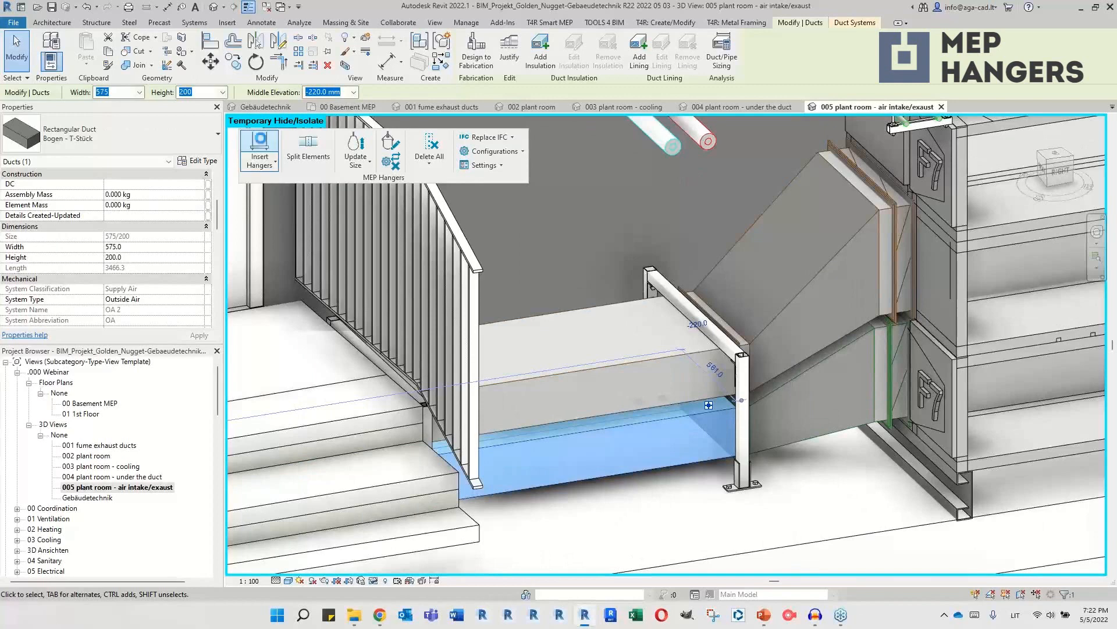
left_click(259, 148)
left_click(554, 293)
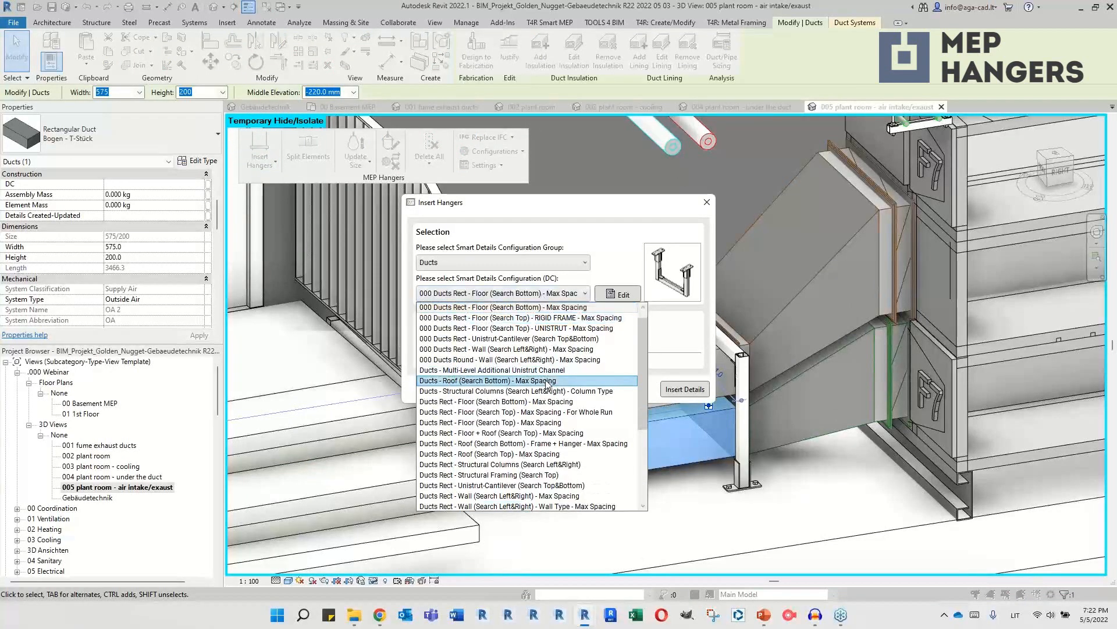
left_click(542, 338)
left_click(685, 389)
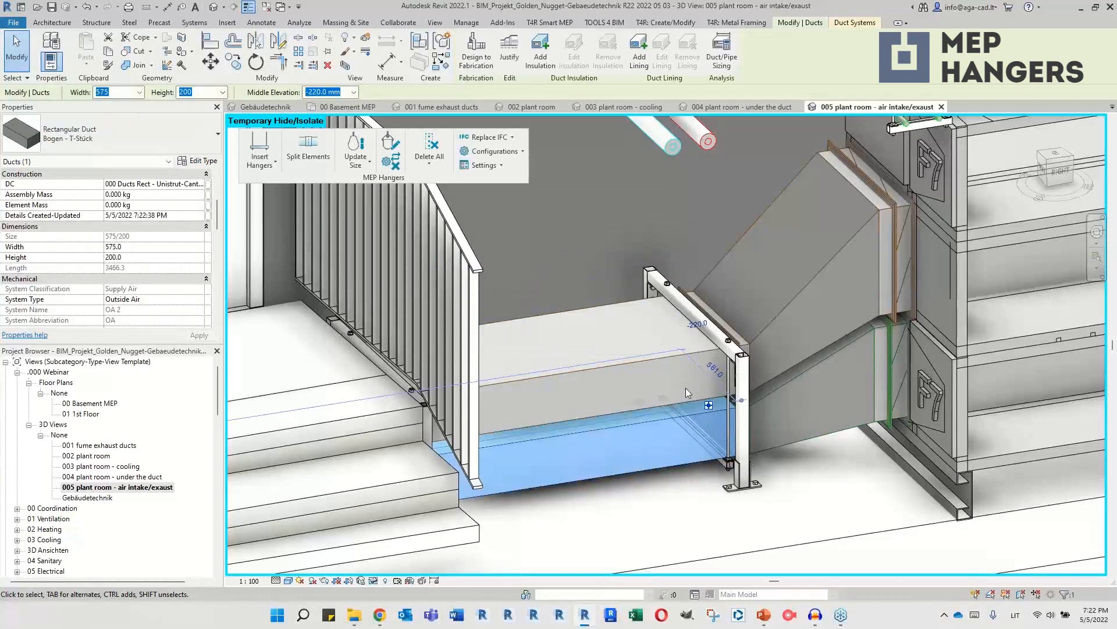
scroll(693, 379, "up", 2)
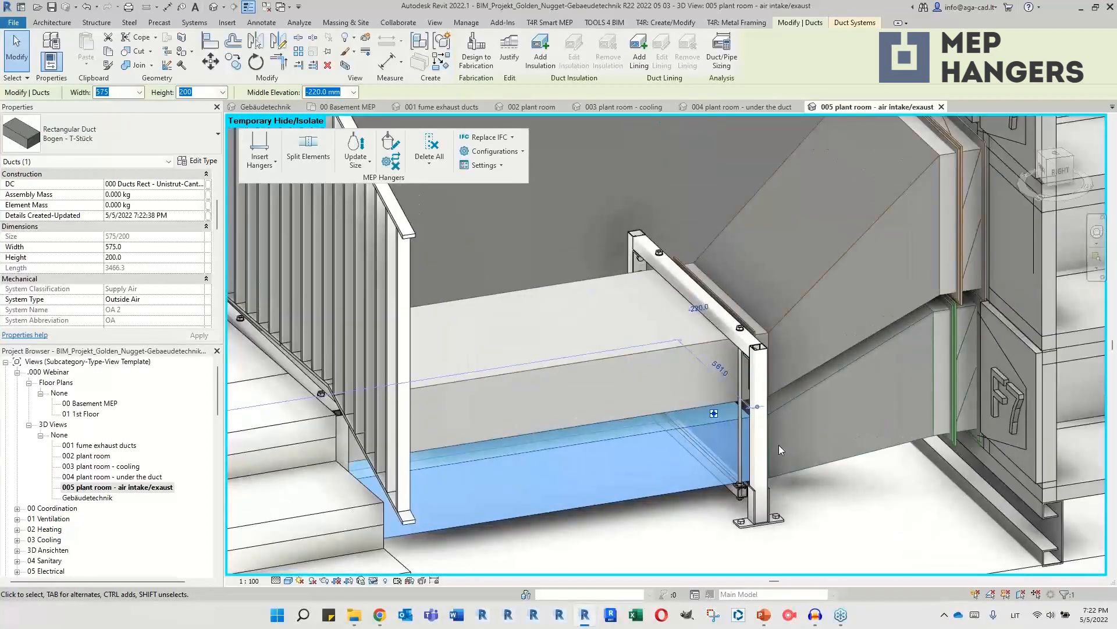
middle_click_drag(779, 444, 822, 444, "shift")
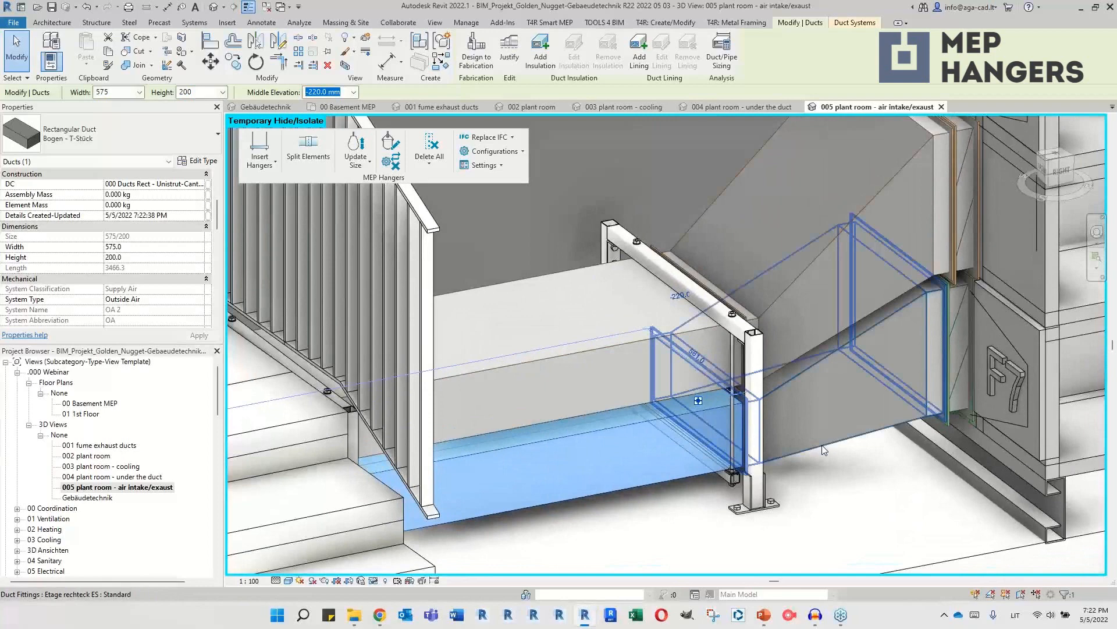
Step: Insert supports under the upper rectangular duct with the Ducts - Multi-Level Additional Unistrut Channel configuration
left_click(642, 337)
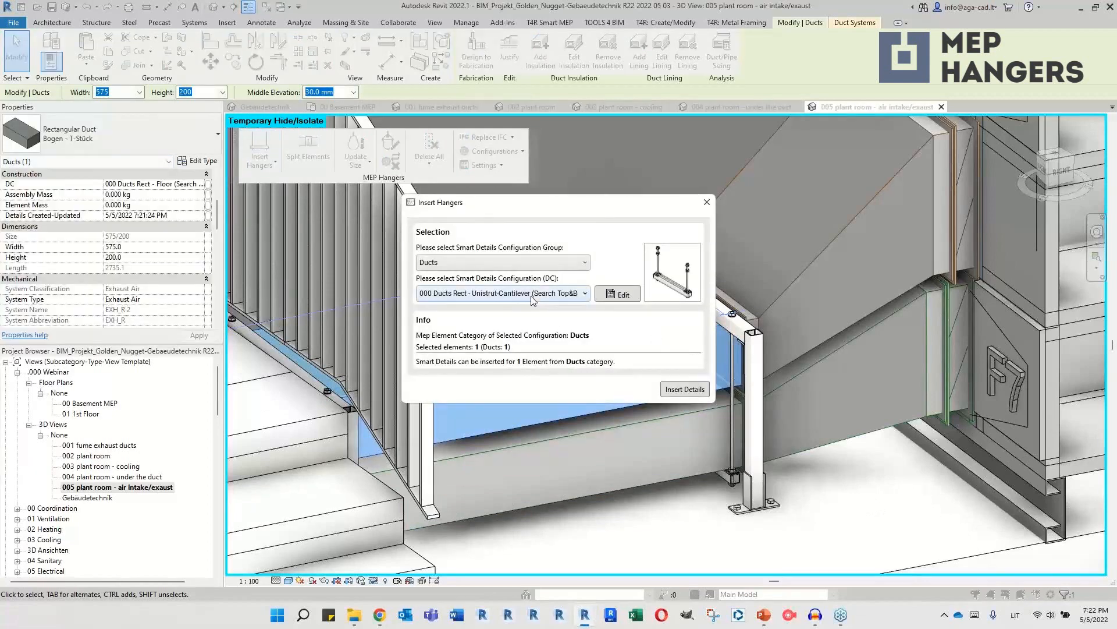
left_click(532, 300)
left_click(552, 341)
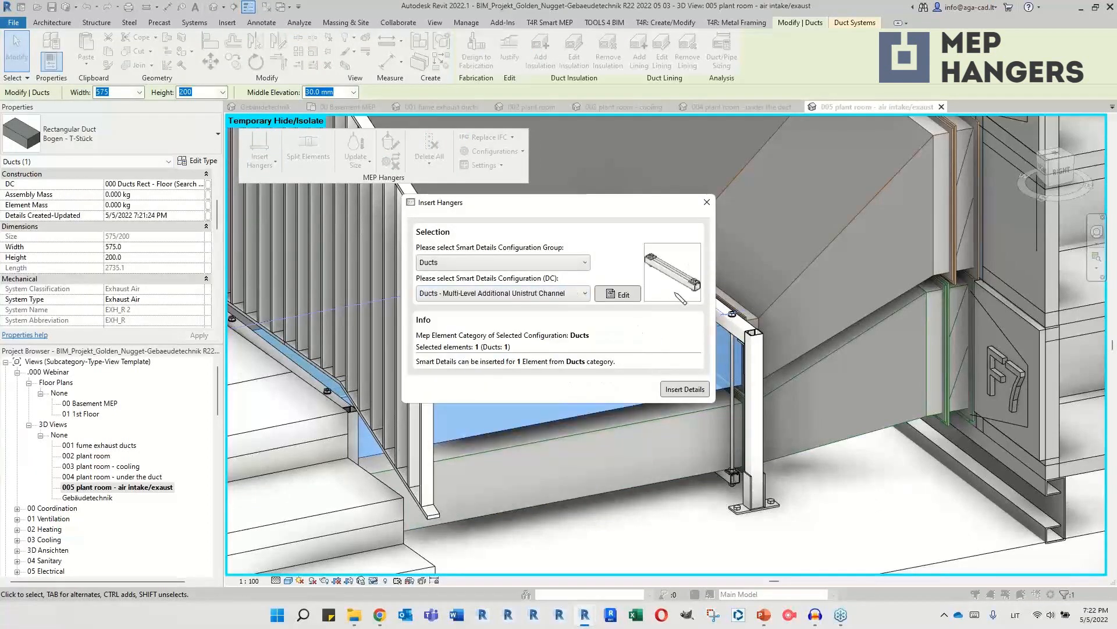
left_click(685, 390)
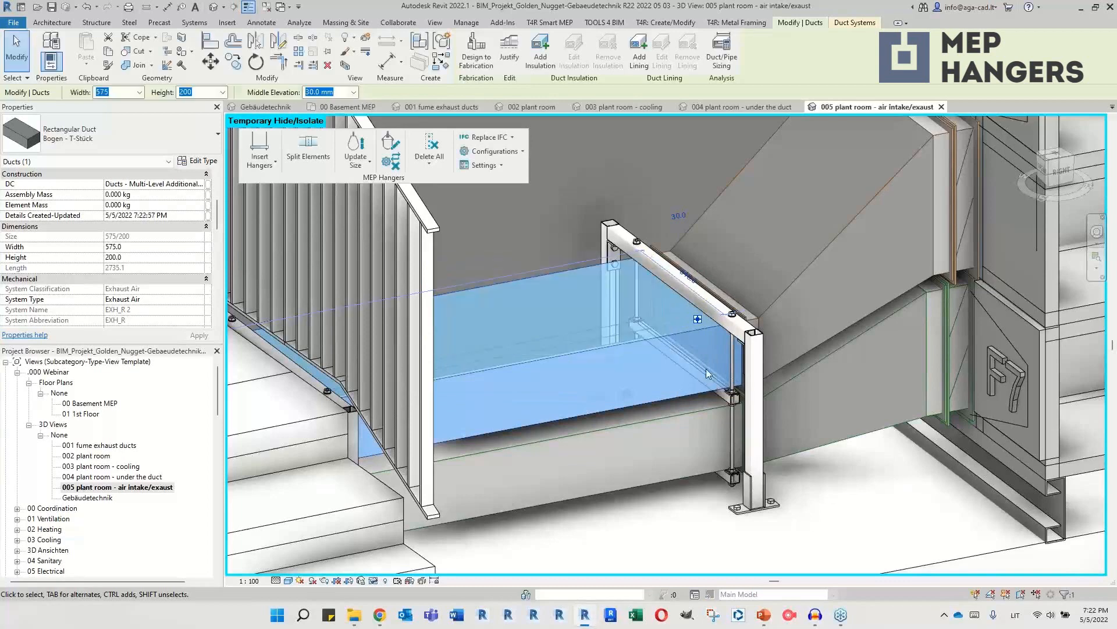
scroll(707, 368, "up", 2)
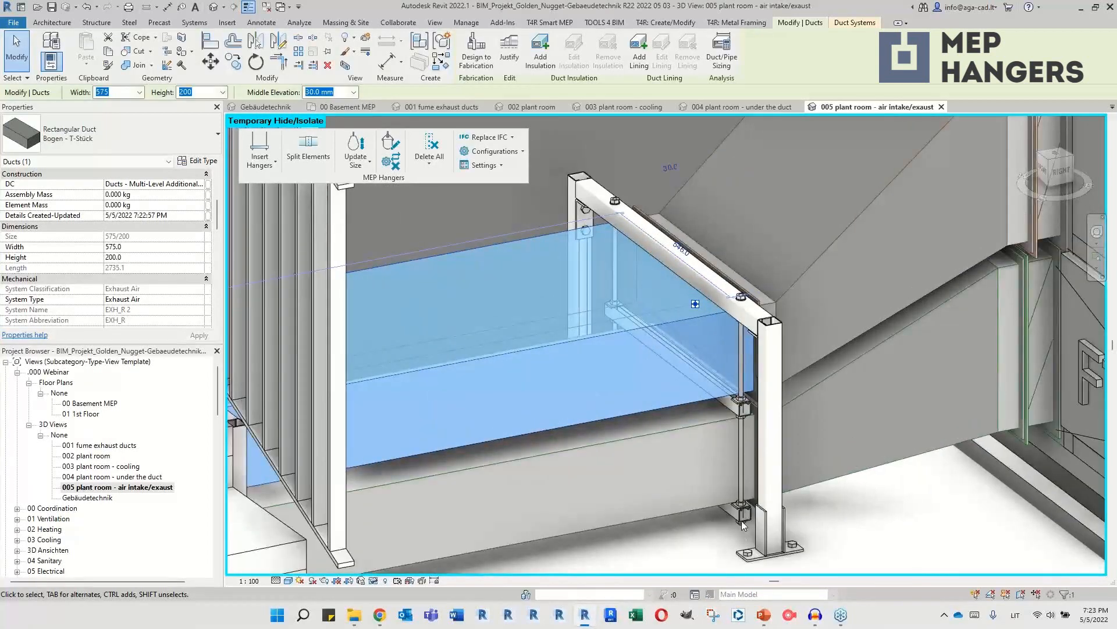
key("Escape")
scroll(697, 531, "down", 5)
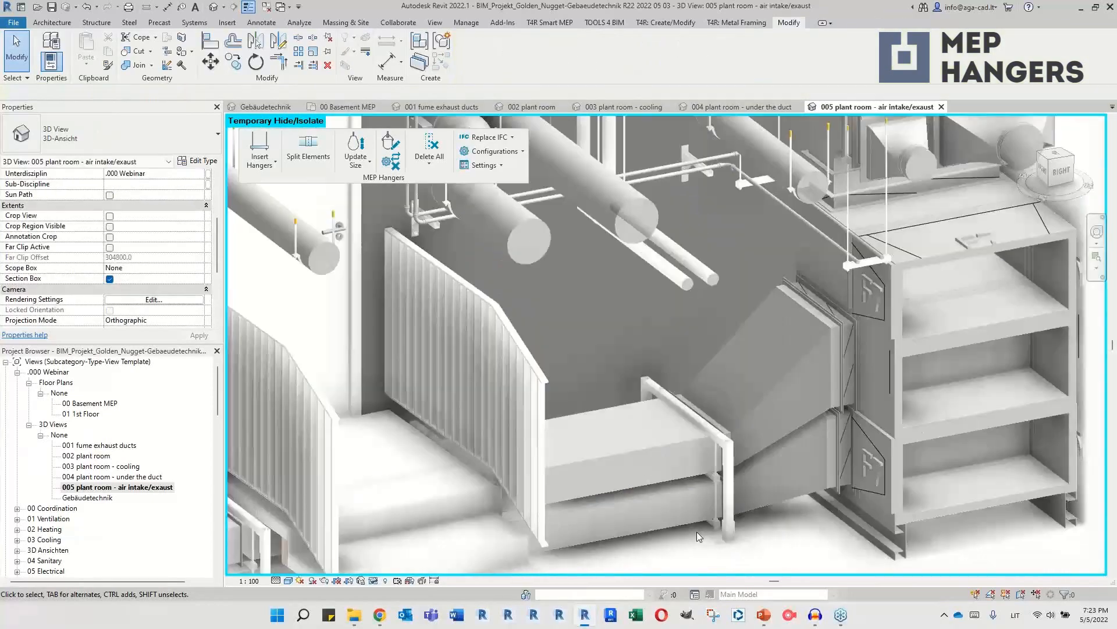
Step: Examine the Unistrut channel hanger on the pipes above the door and the cantilever bracket at the foot of the vertical pipes
scroll(504, 239, "up", 6)
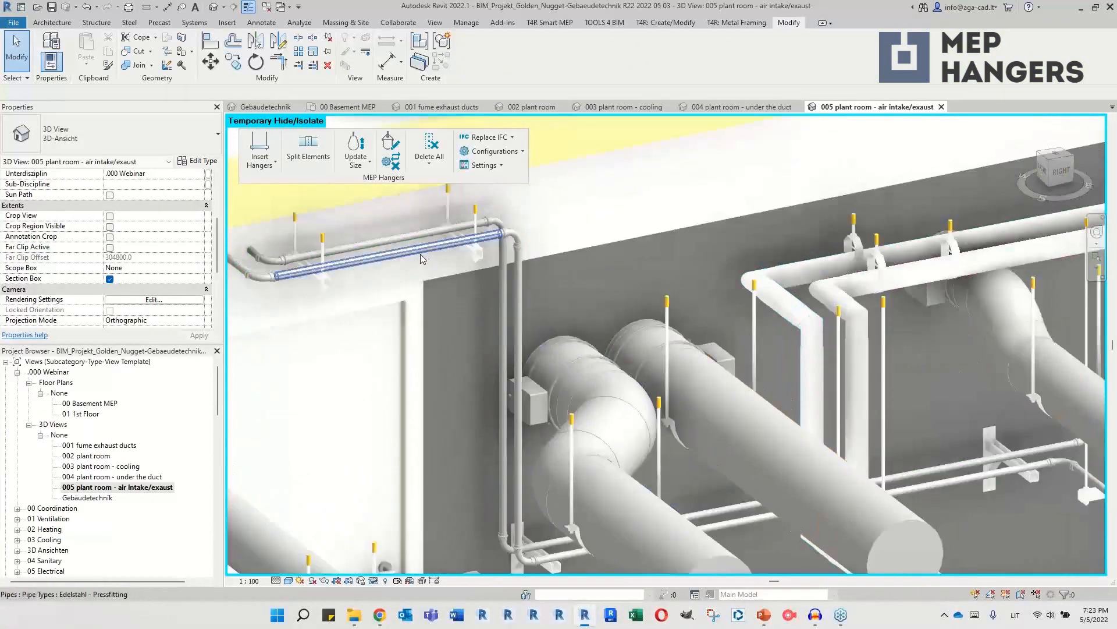
left_click(422, 258)
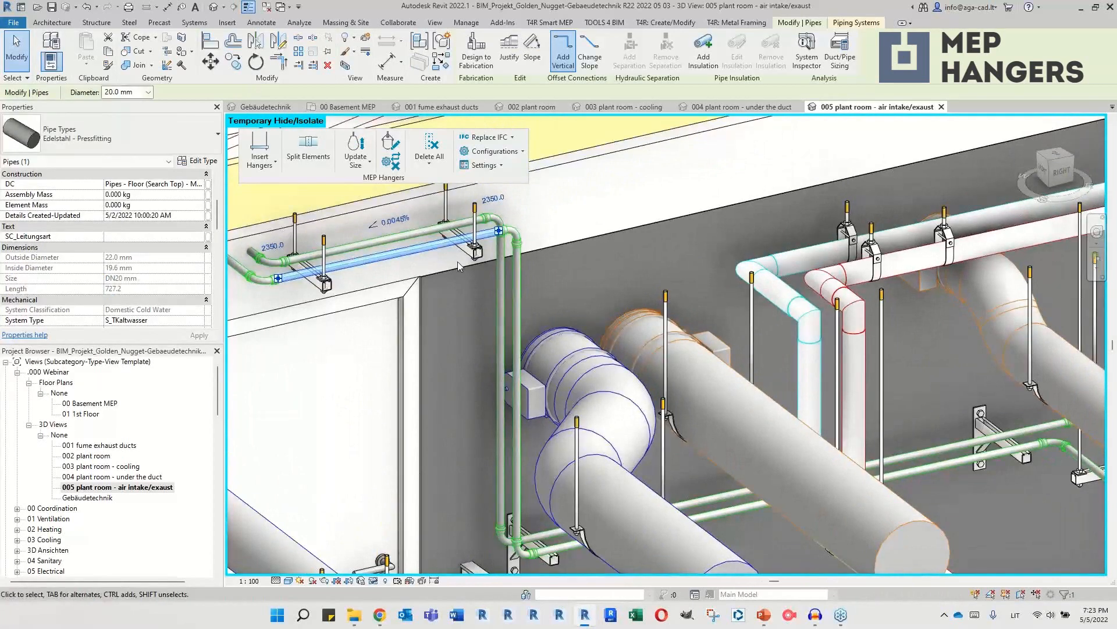
left_click(469, 258)
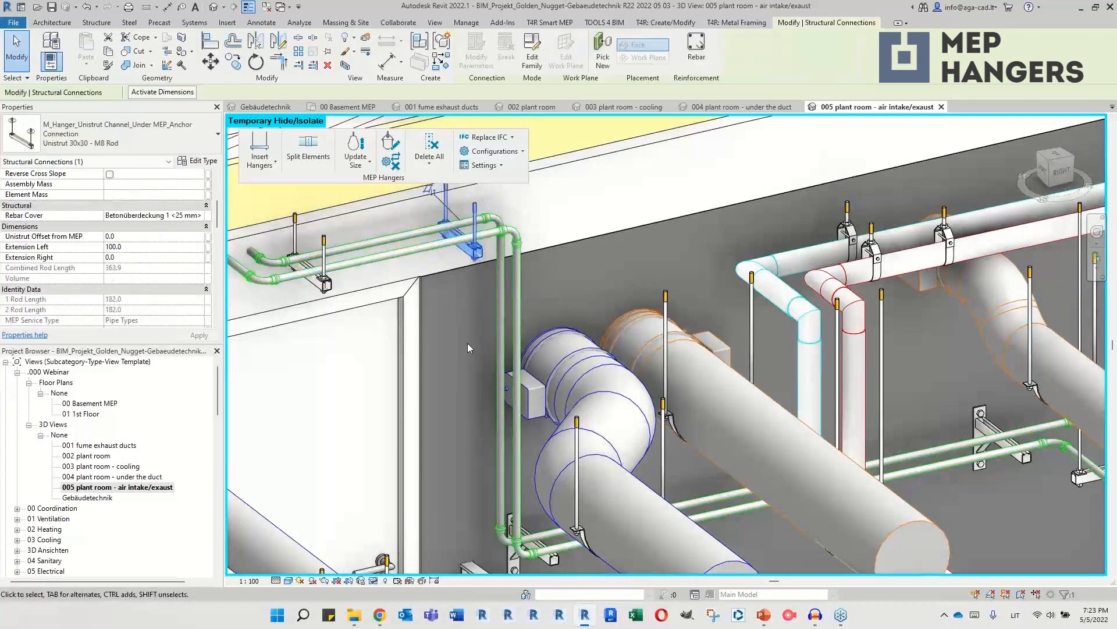
middle_click_drag(495, 456, 493, 391)
middle_click_drag(572, 529, 586, 539, "shift")
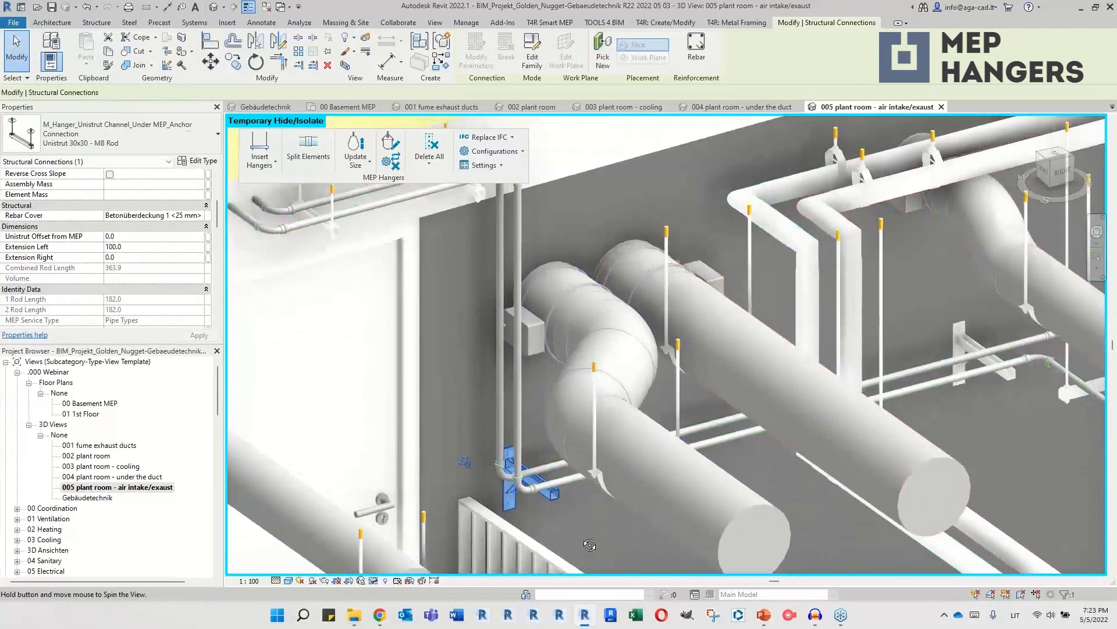
left_click(585, 539)
scroll(585, 539, "down", 1)
scroll(432, 272, "up", 3)
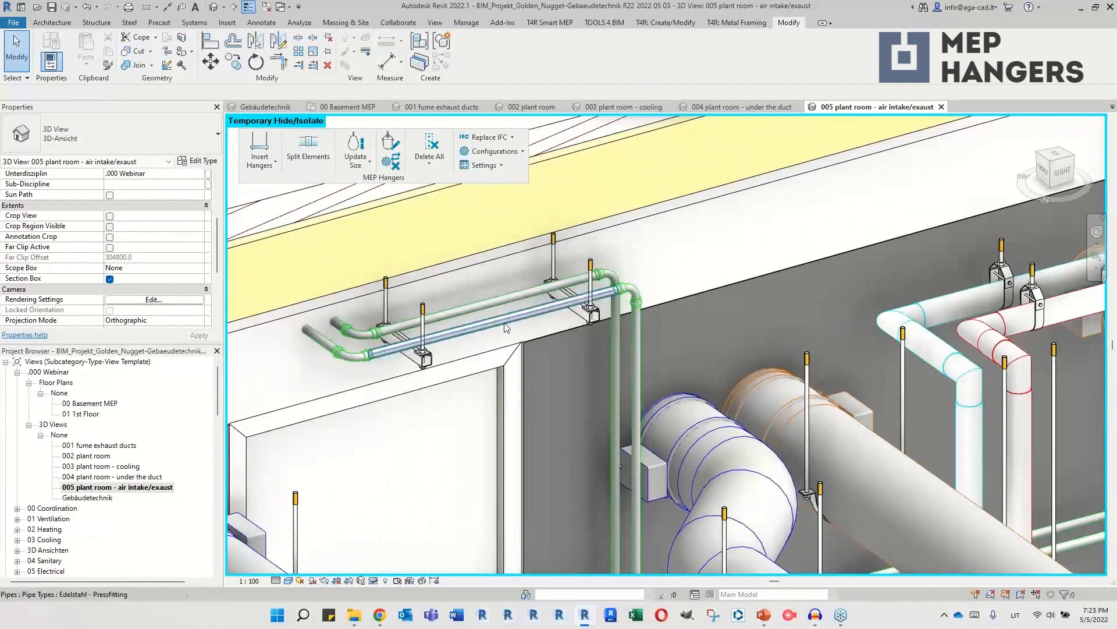
Step: Insert clamps on the six small cold-water pipes above the door and along the walls with the Pipes - Clamp to Unistrut-Cantilever (Search Bottom) configuration
left_click(499, 321)
left_click(490, 301, "ctrl")
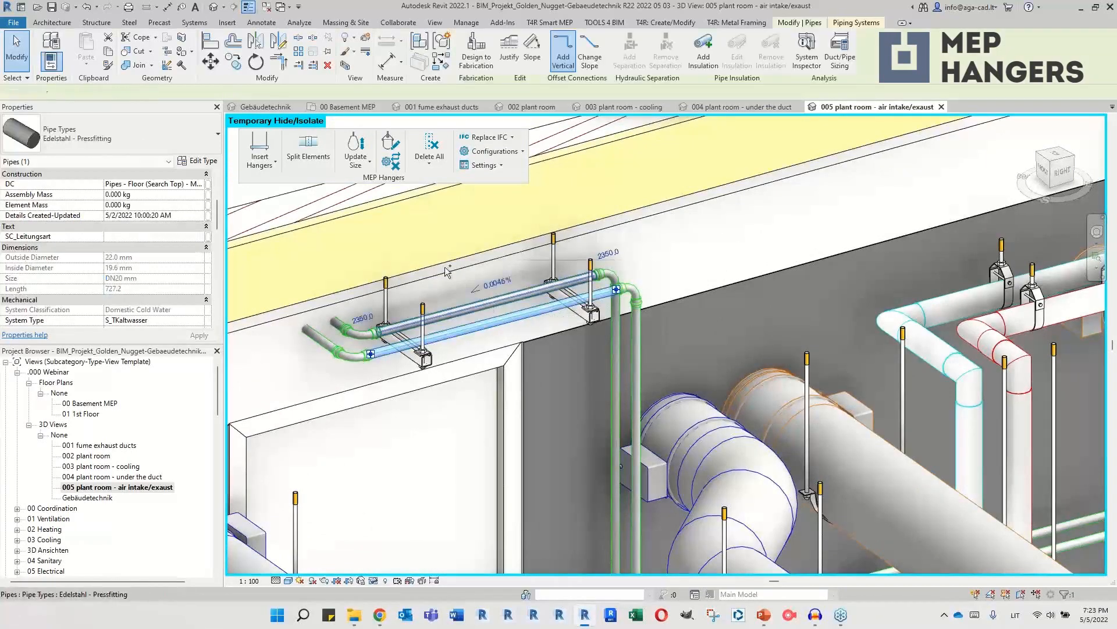
scroll(408, 229, "down", 3)
scroll(525, 469, "up", 2)
scroll(525, 469, "up", 3)
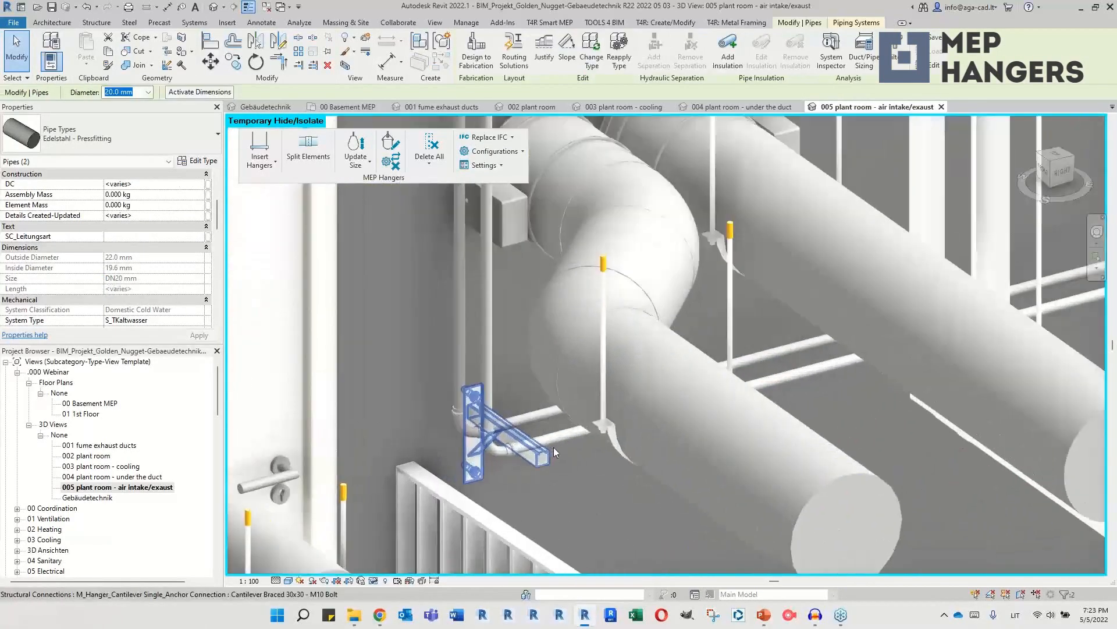
left_click(554, 442)
left_click(528, 414, "ctrl")
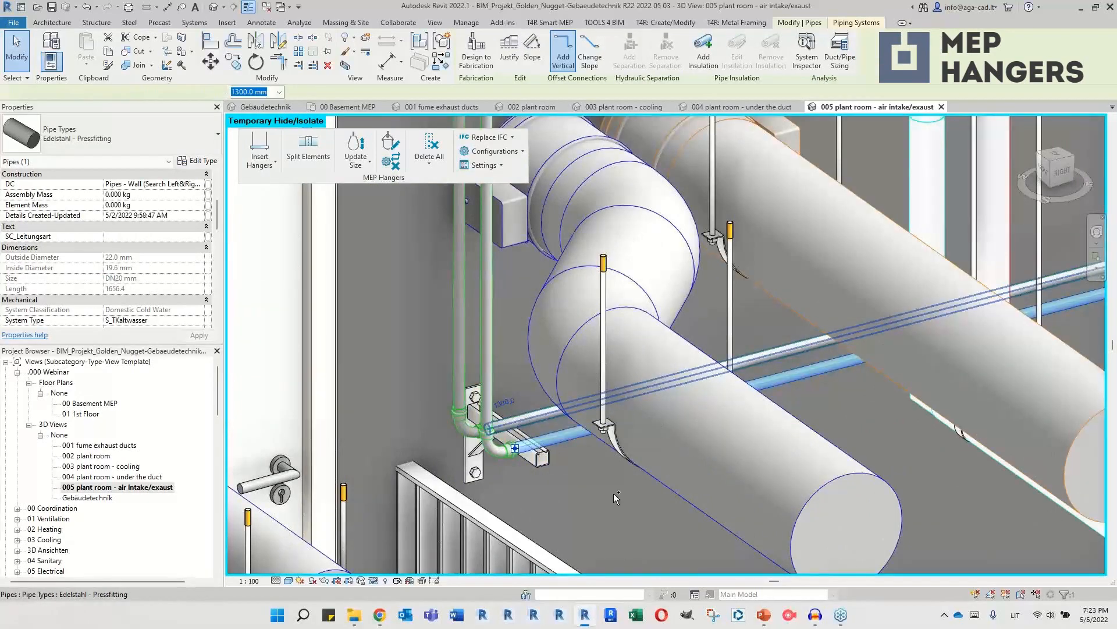
scroll(613, 493, "down", 3)
left_click_drag(441, 210, 441, 209, "ctrl")
middle_click_drag(955, 378, 725, 372)
scroll(751, 407, "up", 1)
middle_click_drag(810, 469, 641, 405, "shift")
left_click(773, 424, "ctrl")
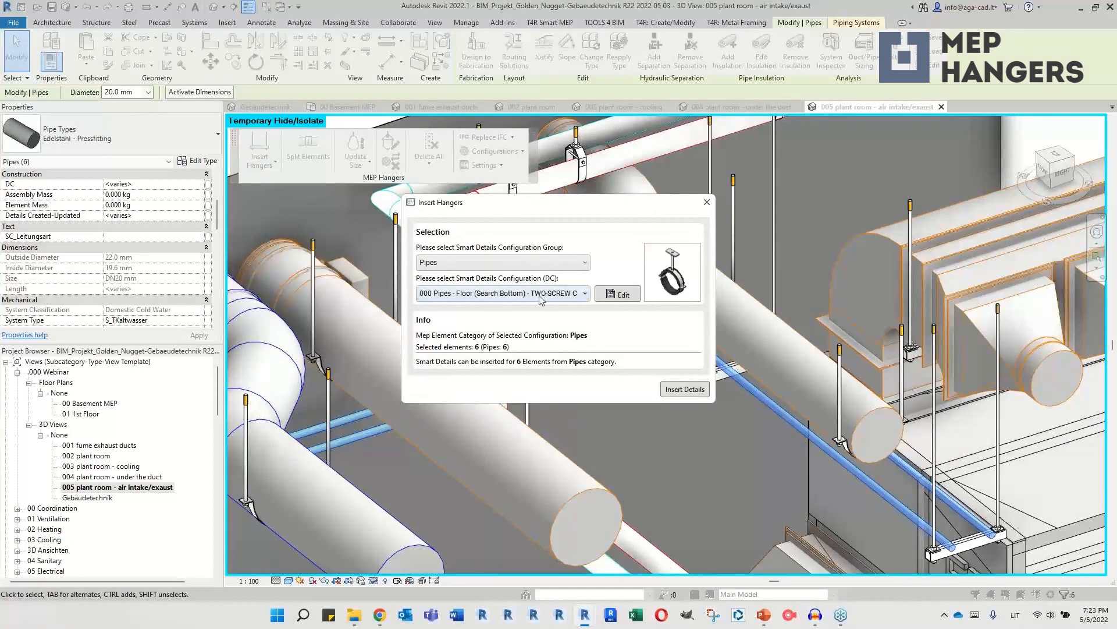
left_click(559, 293)
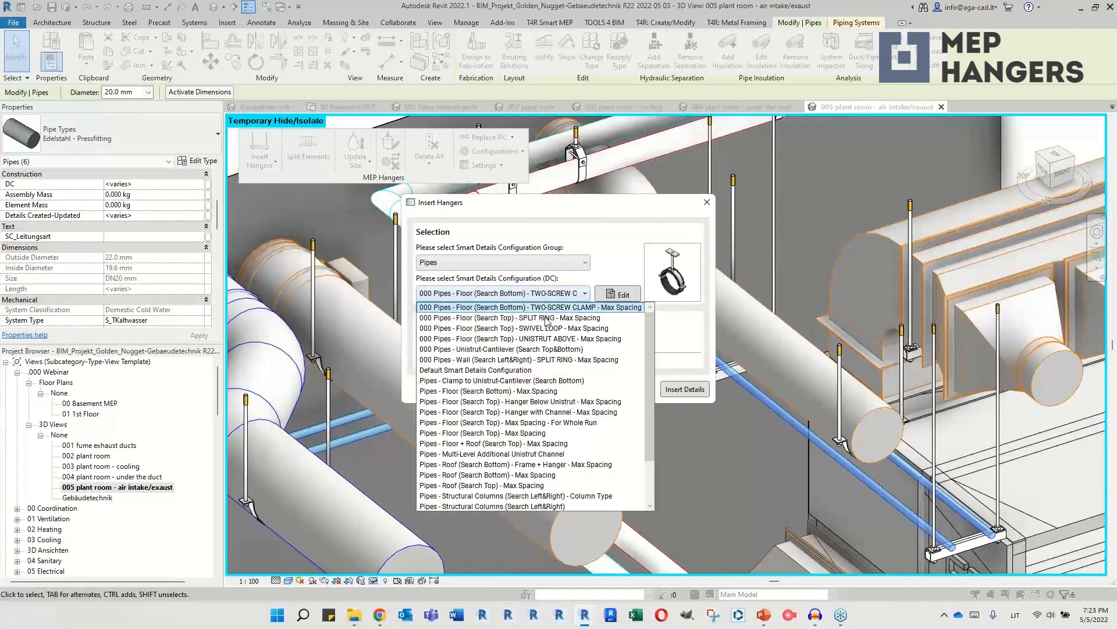
left_click(563, 380)
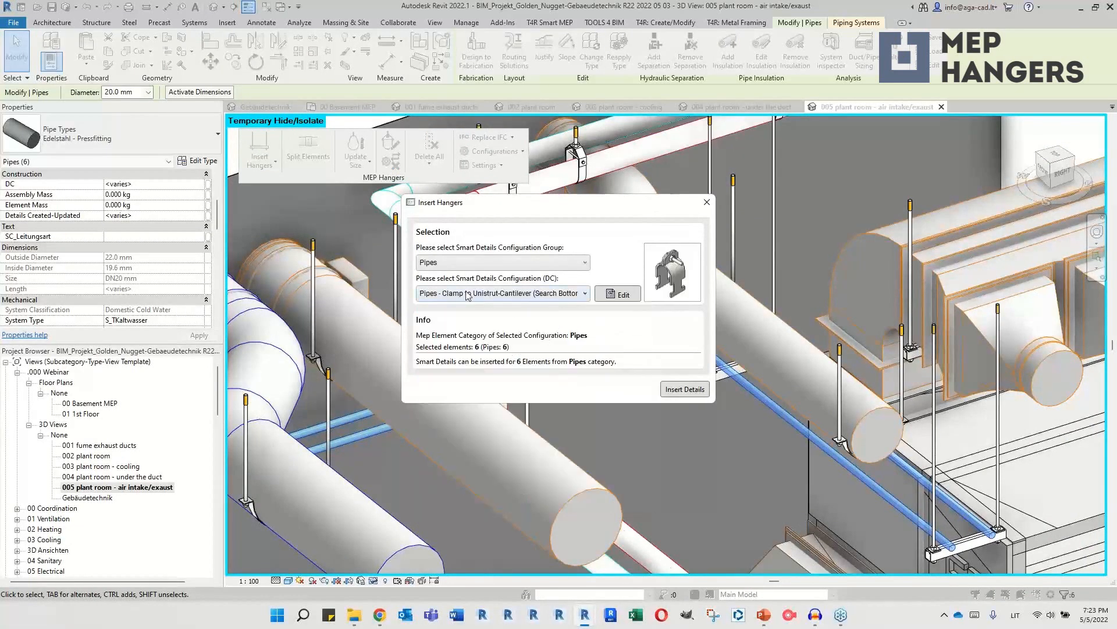
left_click(686, 389)
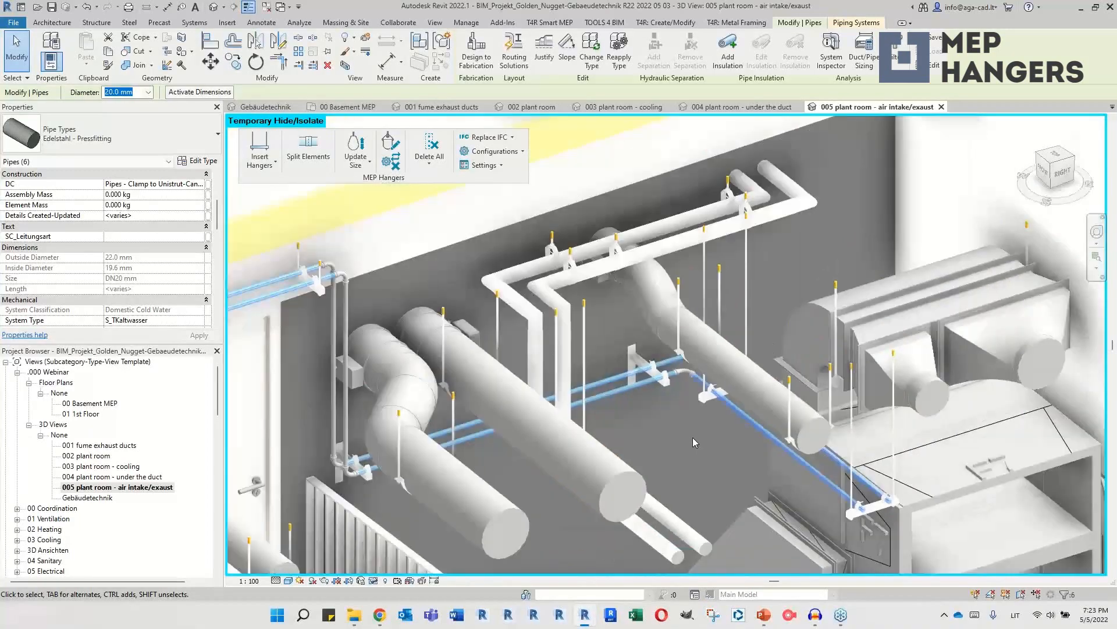
Step: Examine the pipe clamps on the wall cantilever and the Unistrut channel on both sides of the pipe bends
middle_click_drag(648, 434, 742, 401)
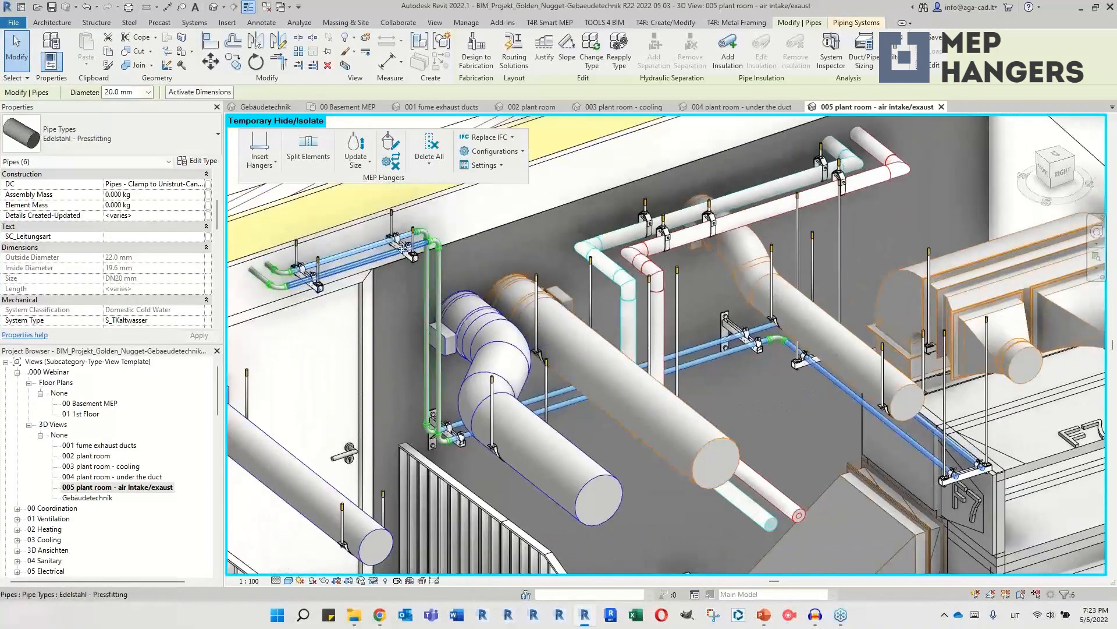
scroll(728, 382, "up", 4)
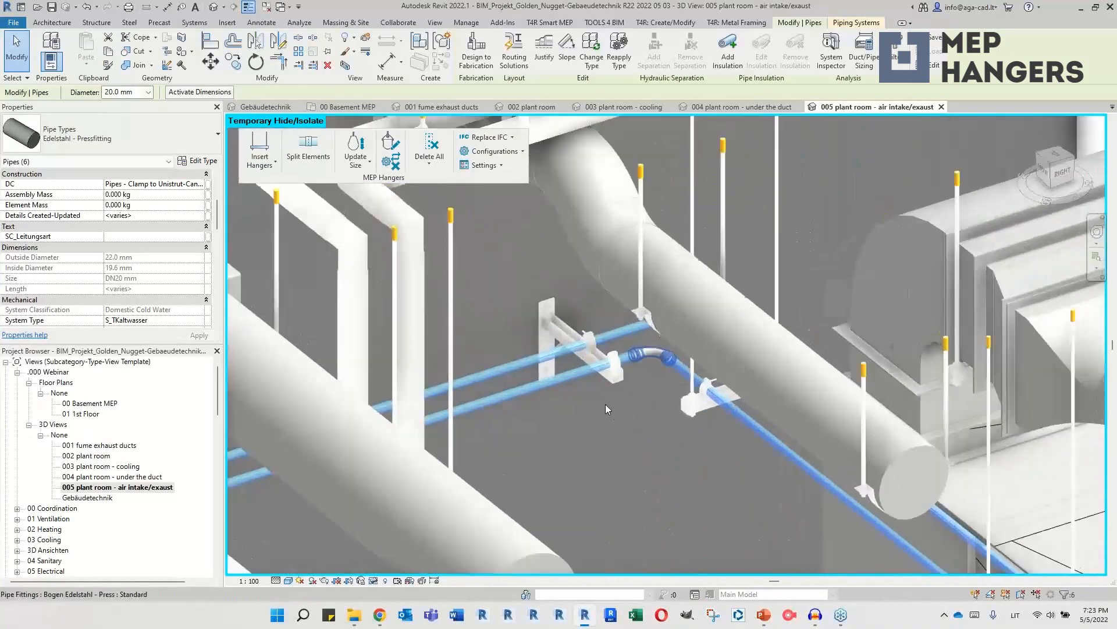
scroll(652, 352, "up", 1)
left_click(652, 351)
middle_click_drag(658, 440, 633, 397, "shift")
key("Escape")
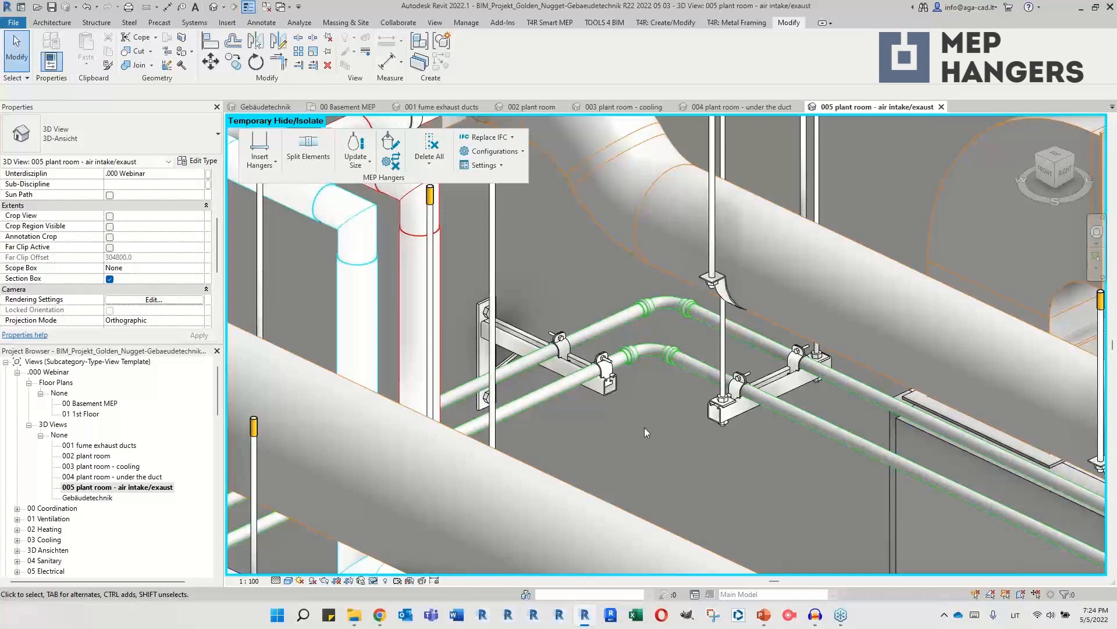
Step: Inspect the threaded rod, hex nut and clevis clamp of the hanger on the large pipes near the ceiling
scroll(644, 428, "down", 4)
scroll(488, 207, "up", 4)
middle_click_drag(488, 207, 536, 275)
scroll(536, 278, "up", 5)
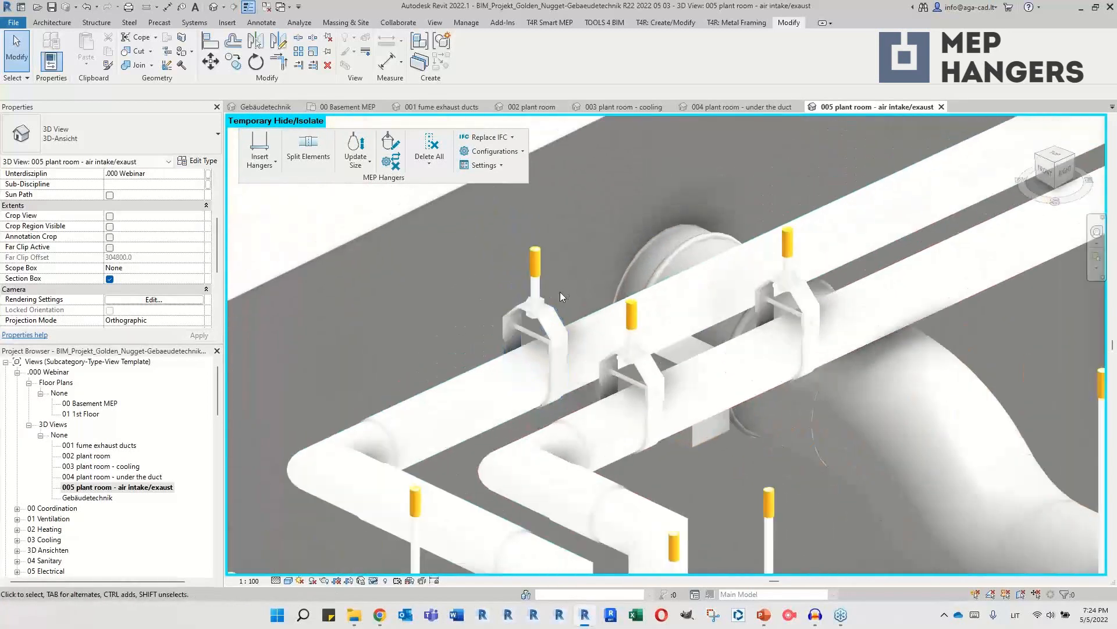
left_click(540, 263)
key("Escape")
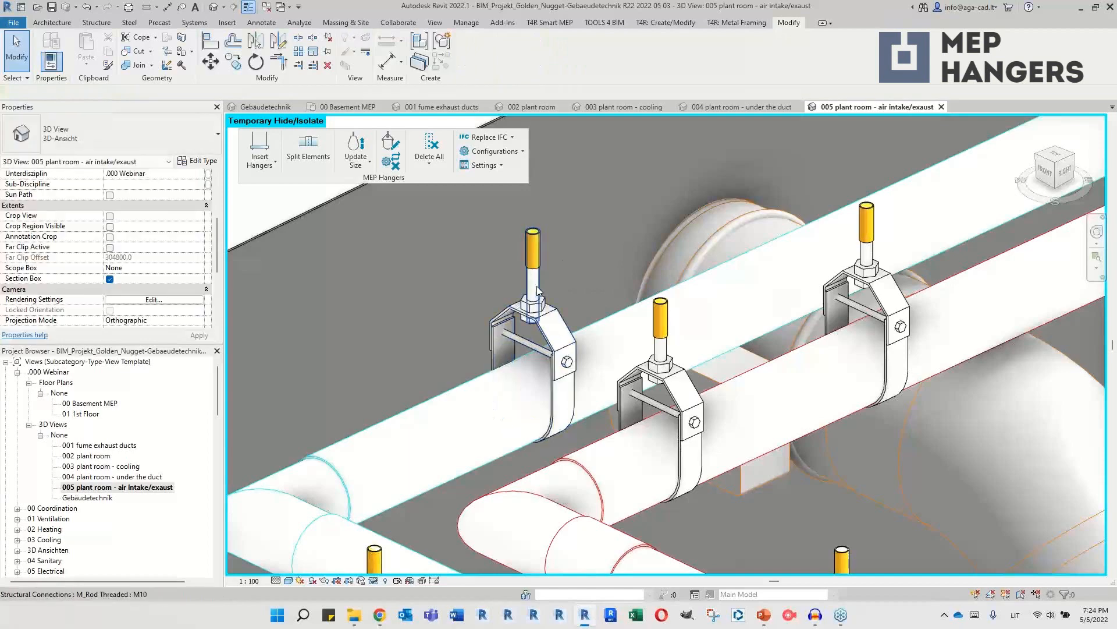
left_click(537, 287)
left_click(585, 257)
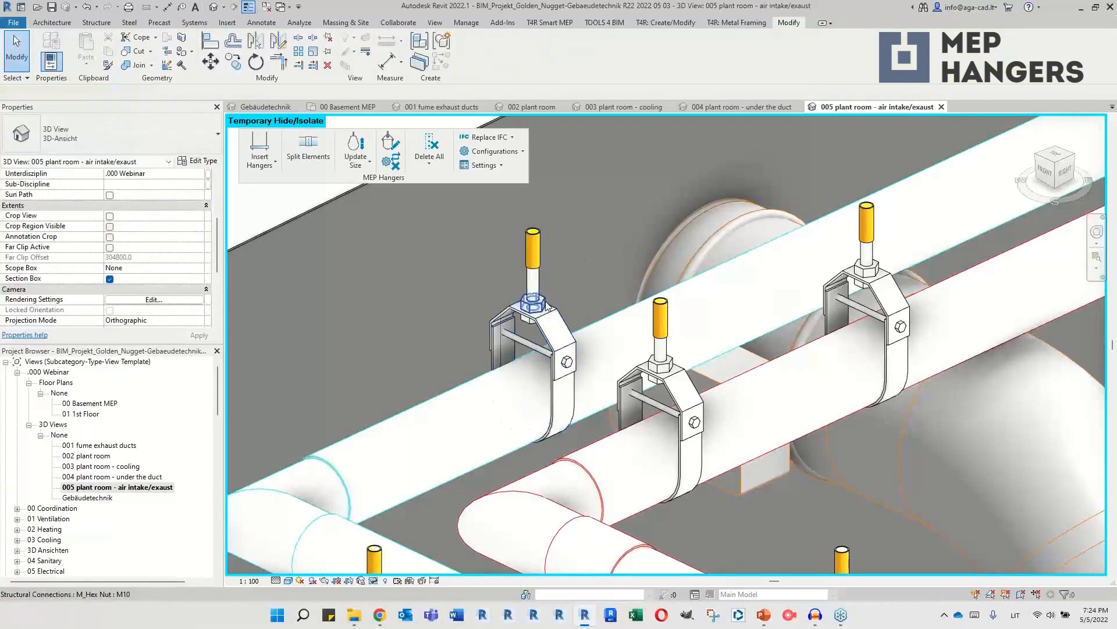
left_click(548, 307)
left_click(569, 276)
left_click(558, 317)
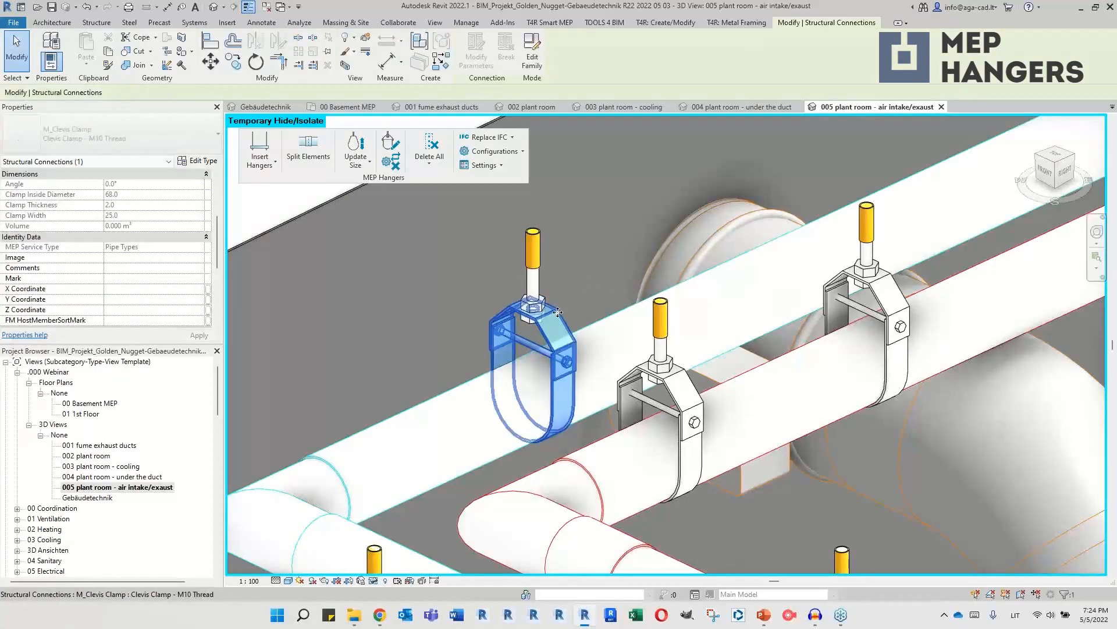
left_click(577, 277)
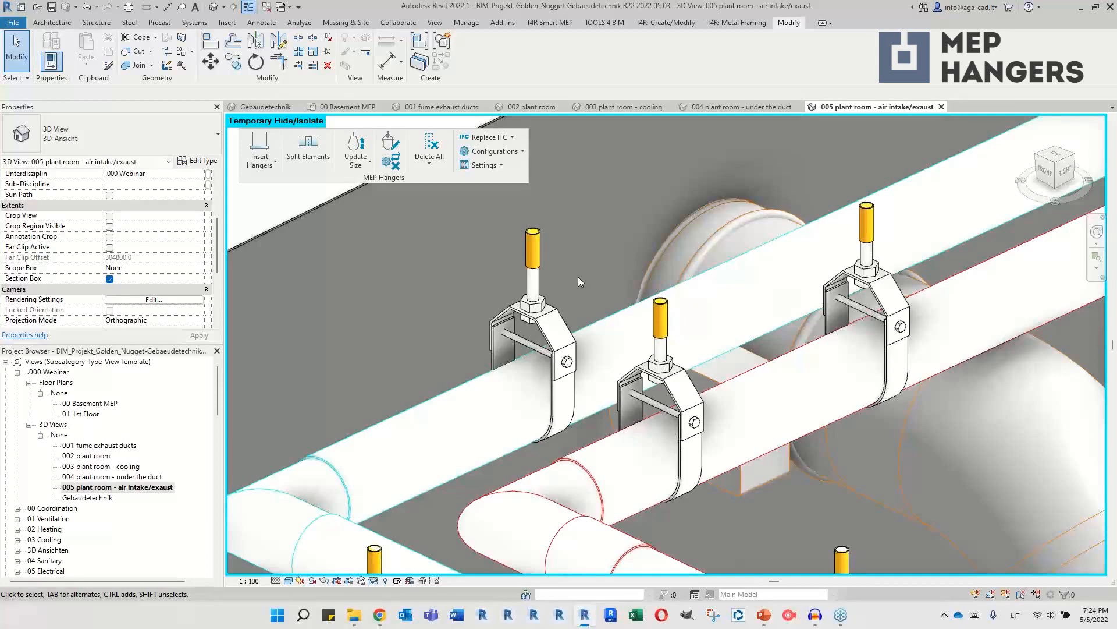
Step: Open the 00 All Hangers - 001 Complete Hangers schedule to review the hanger types, lengths and counts
scroll(134, 453, "down", 6)
left_click(132, 437)
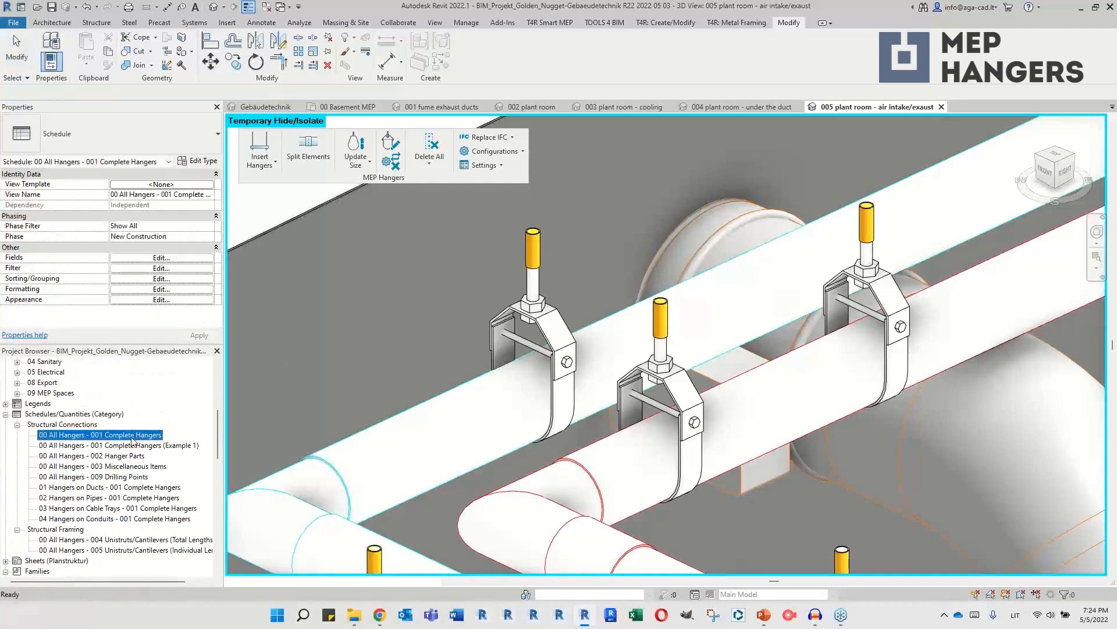
double_click(132, 436)
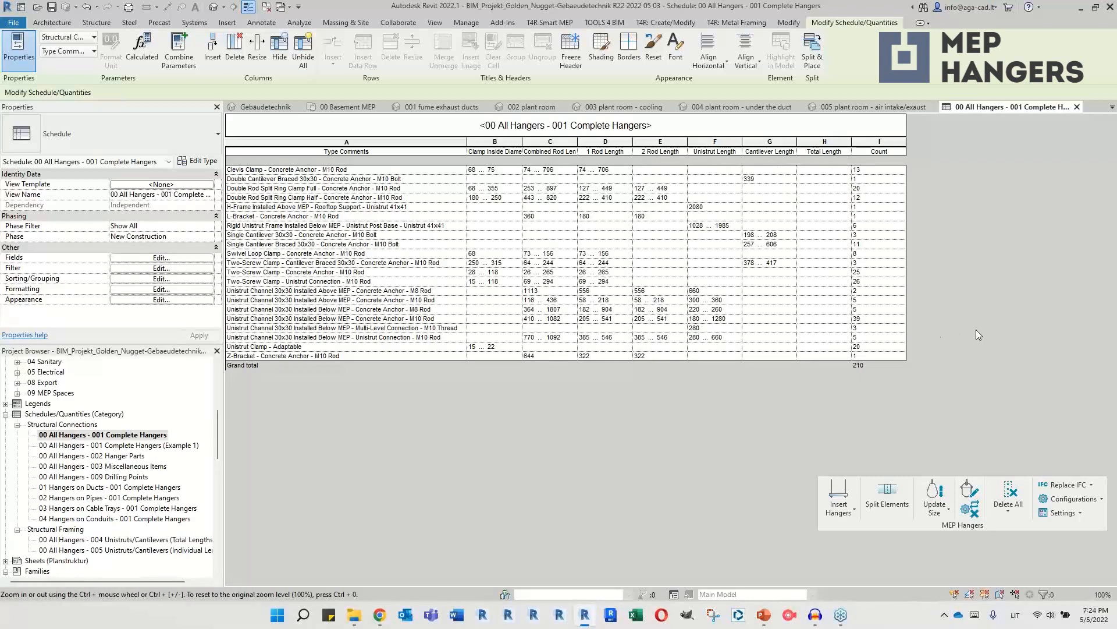
Step: Open the 00 All Hangers - 001 Complete Hangers (Example 1) schedule and check the double rod split ring clamp rows and counts
double_click(185, 446)
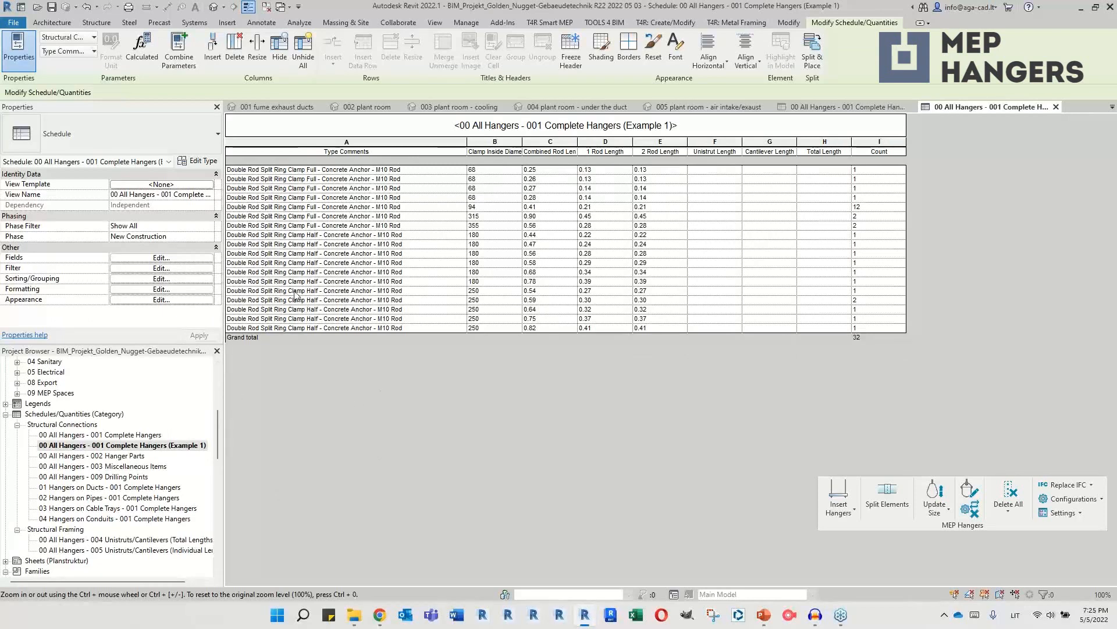
left_click(270, 283)
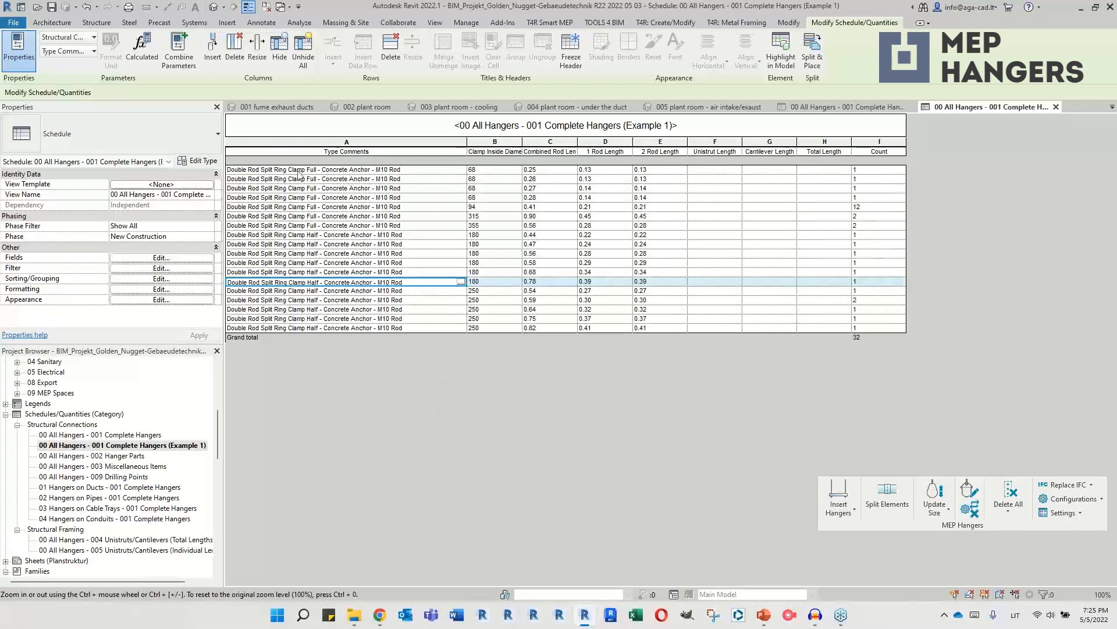
left_click(868, 216)
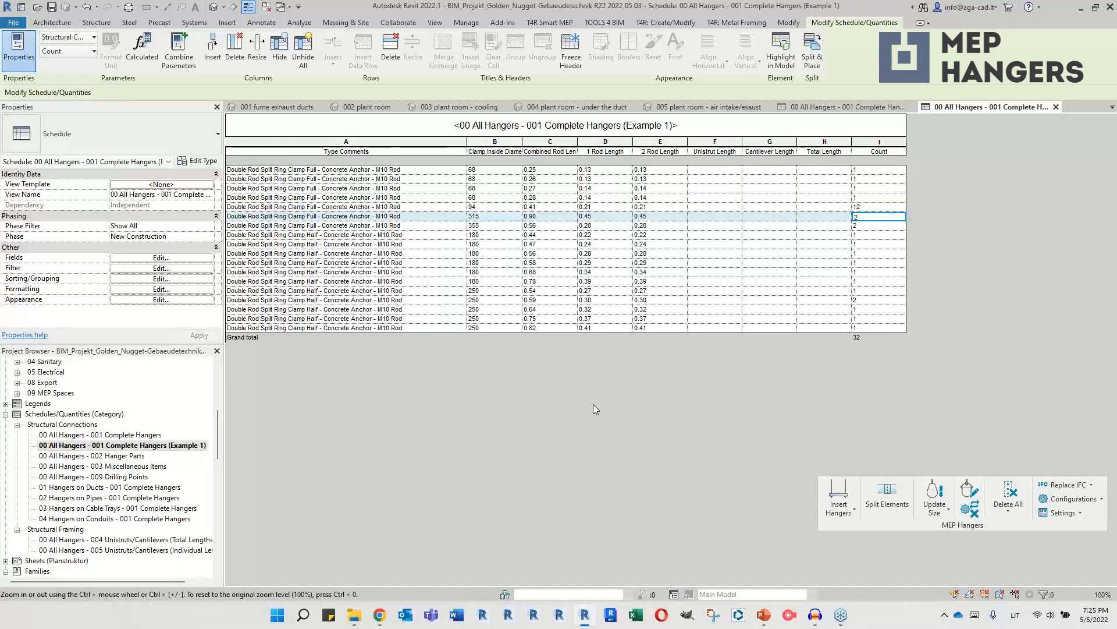
Step: Open the 00 All Hangers - 004 Unistruts/Cantilevers (Total Lengths) schedule and review the Unistrut length of each channel type
double_click(194, 540)
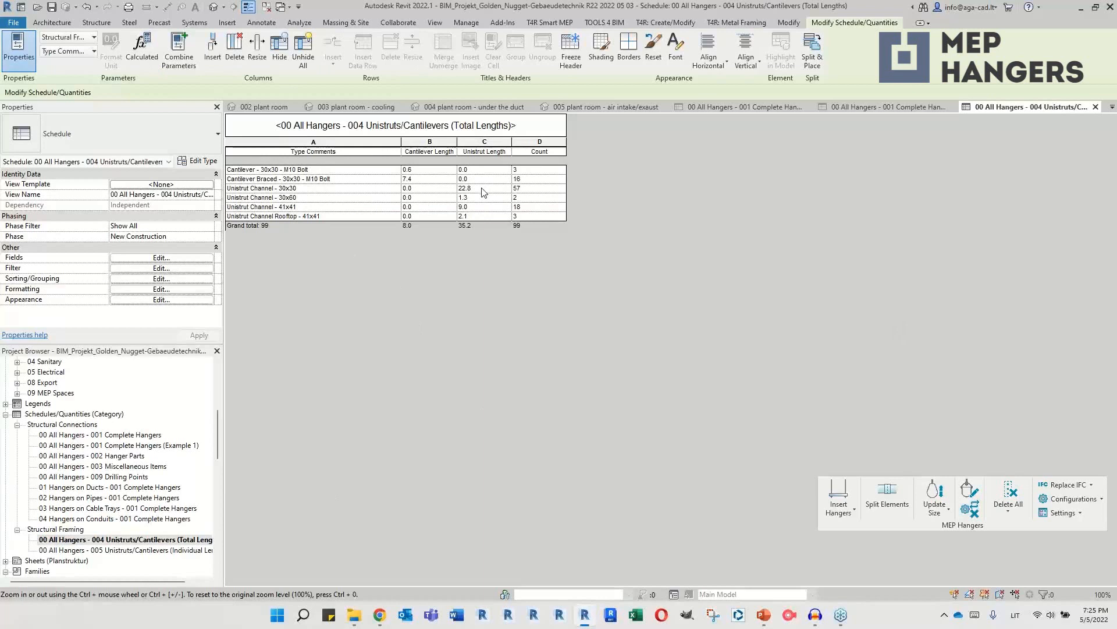
left_click(322, 199)
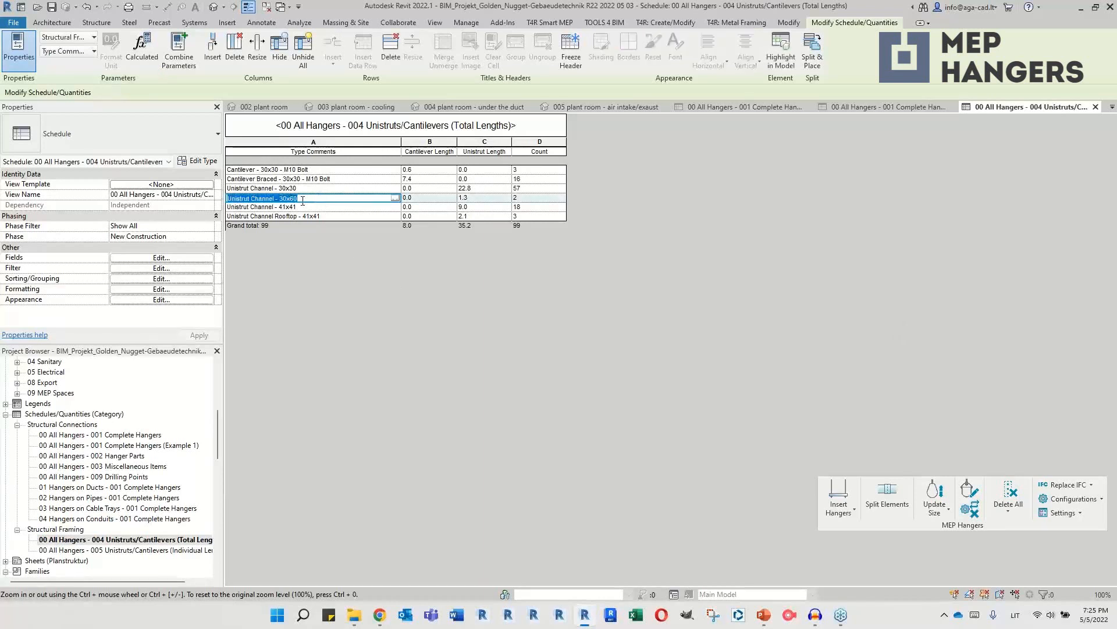
left_click(483, 190)
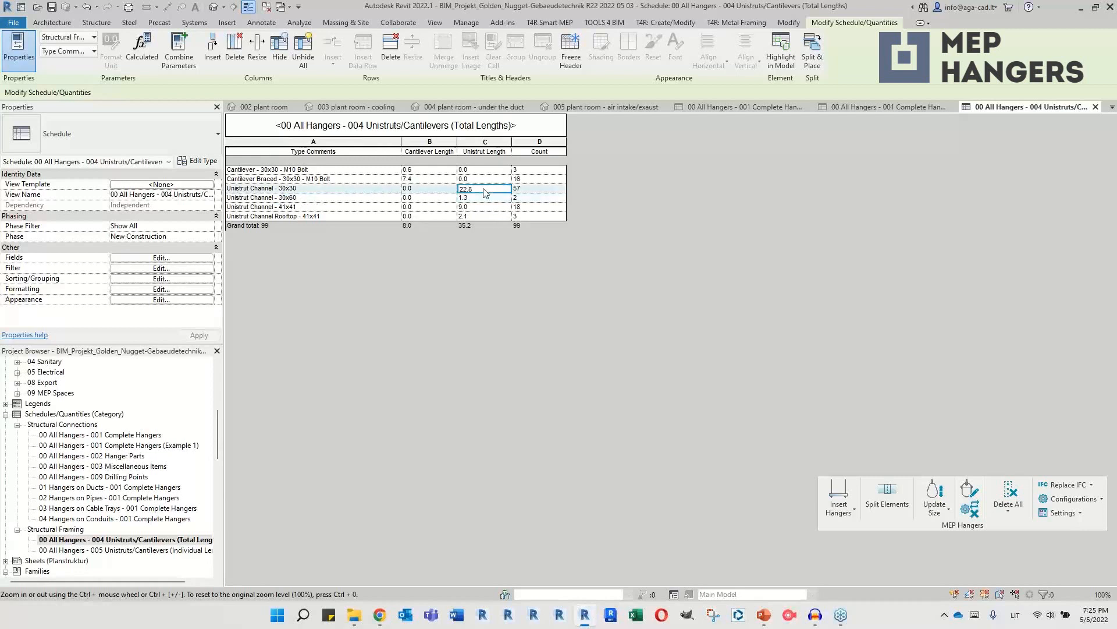
left_click(479, 199)
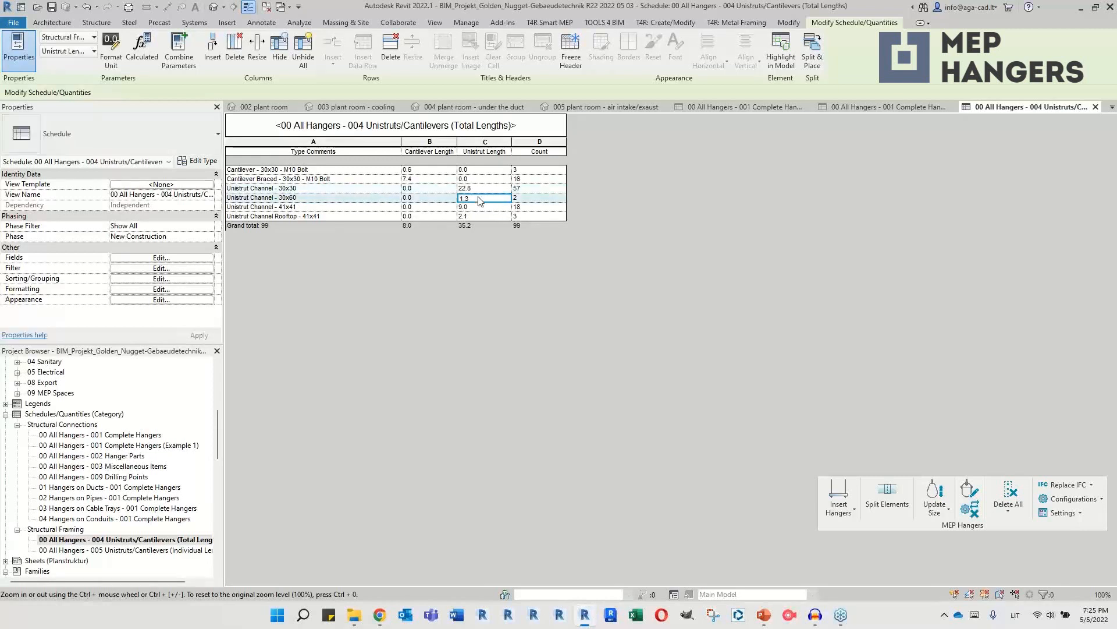
left_click(477, 207)
left_click(477, 215)
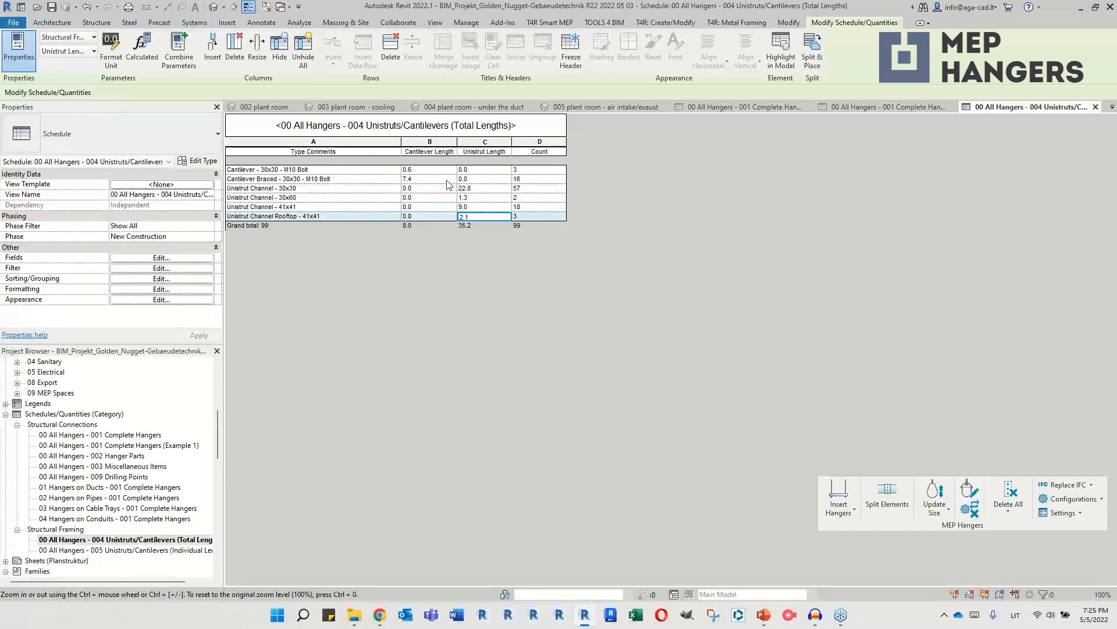
Step: Open the 00 All Hangers - 002 Hanger Parts schedule and review the clamps, brackets and clamp inside diameters
left_click(128, 456)
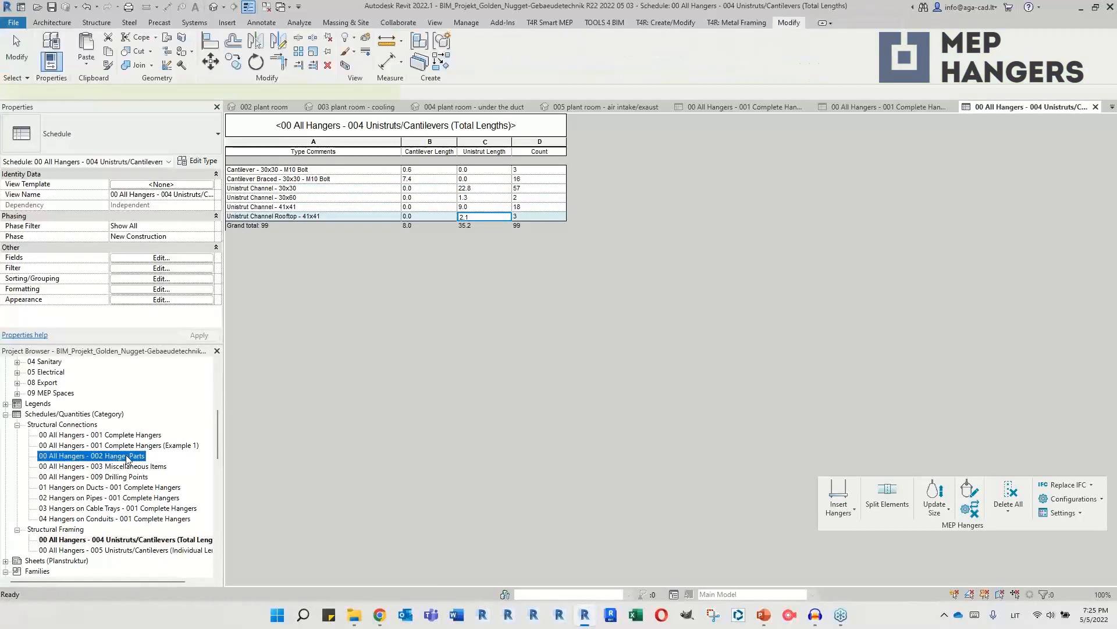
double_click(127, 456)
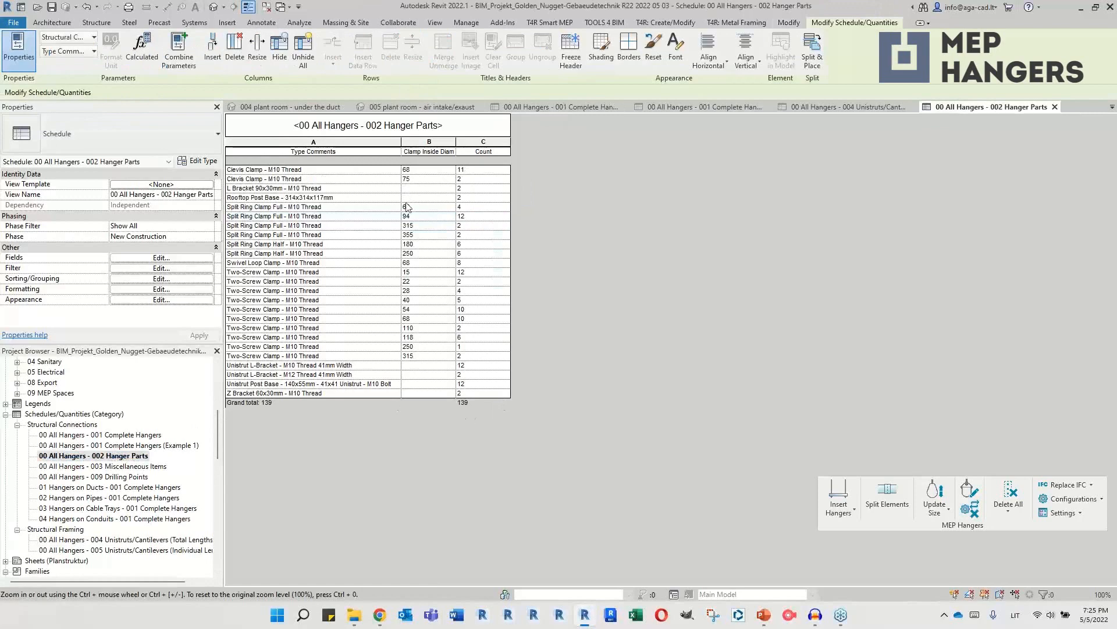
left_click(337, 245)
left_click(340, 264)
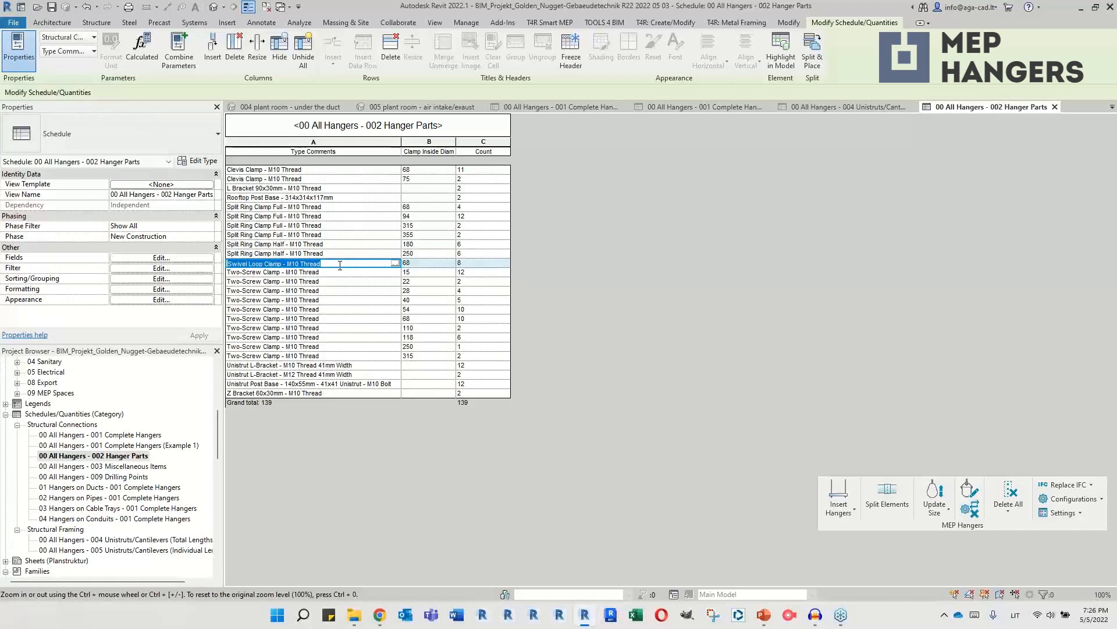
left_click(429, 216)
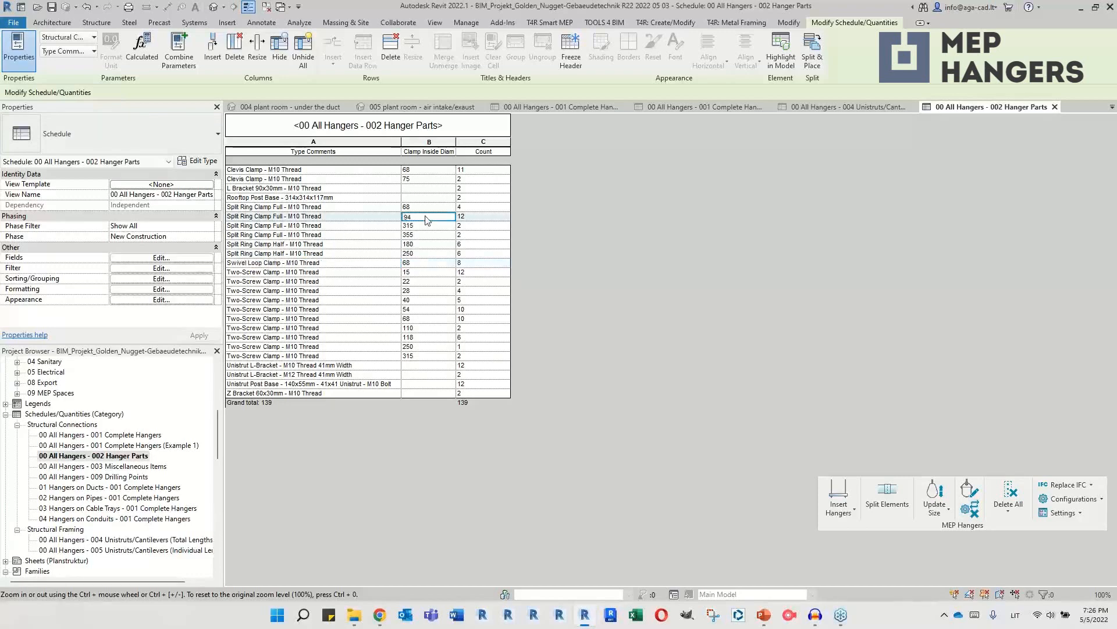
left_click(349, 188)
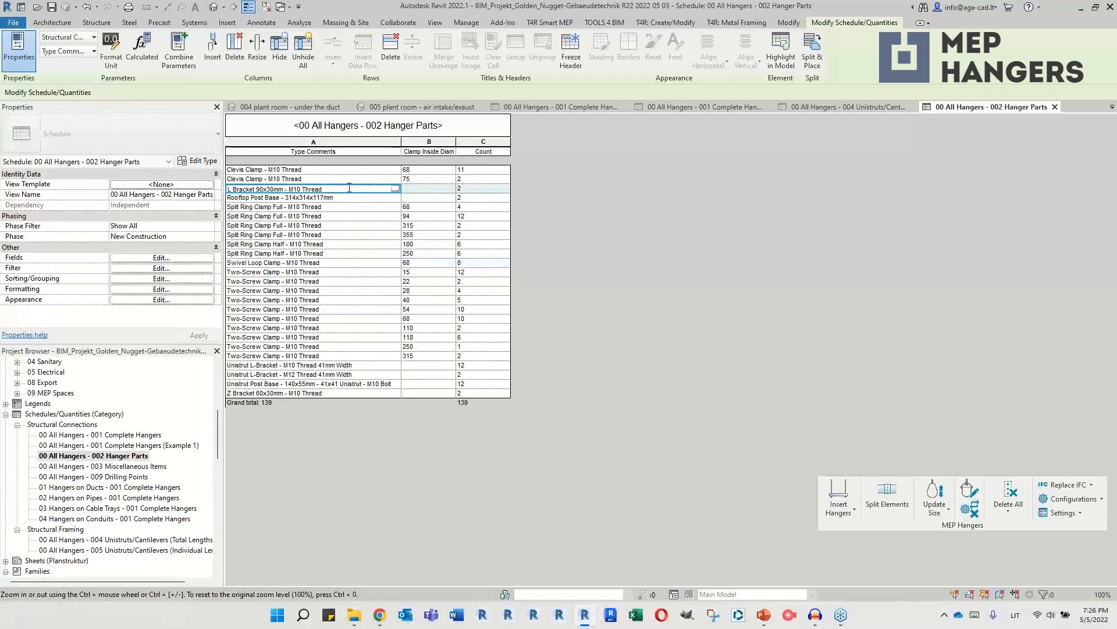
left_click(362, 395)
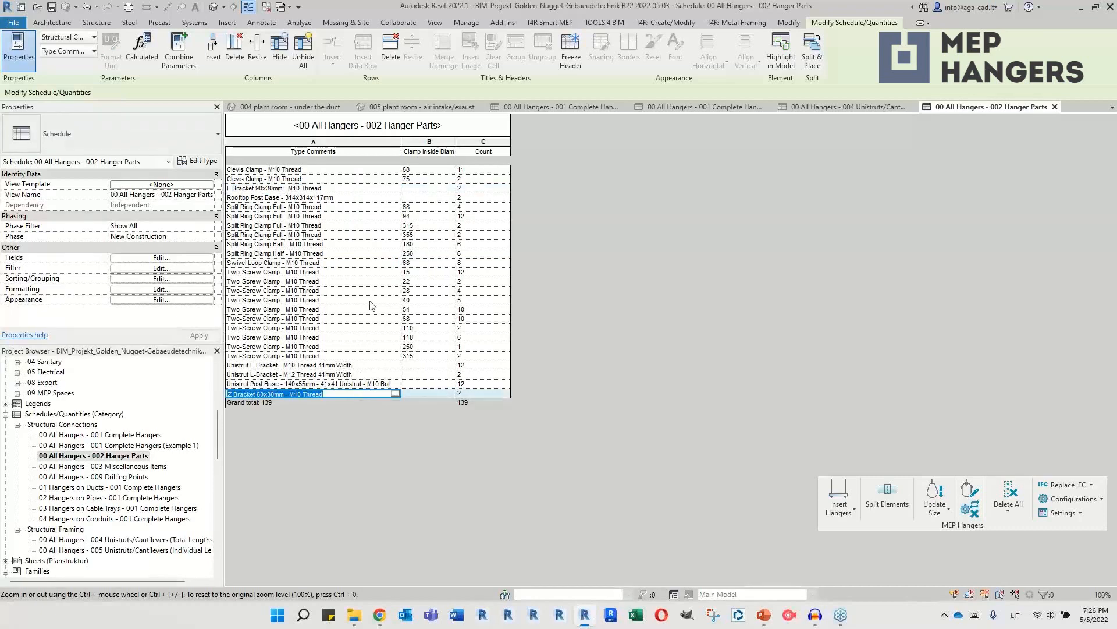
left_click(433, 226)
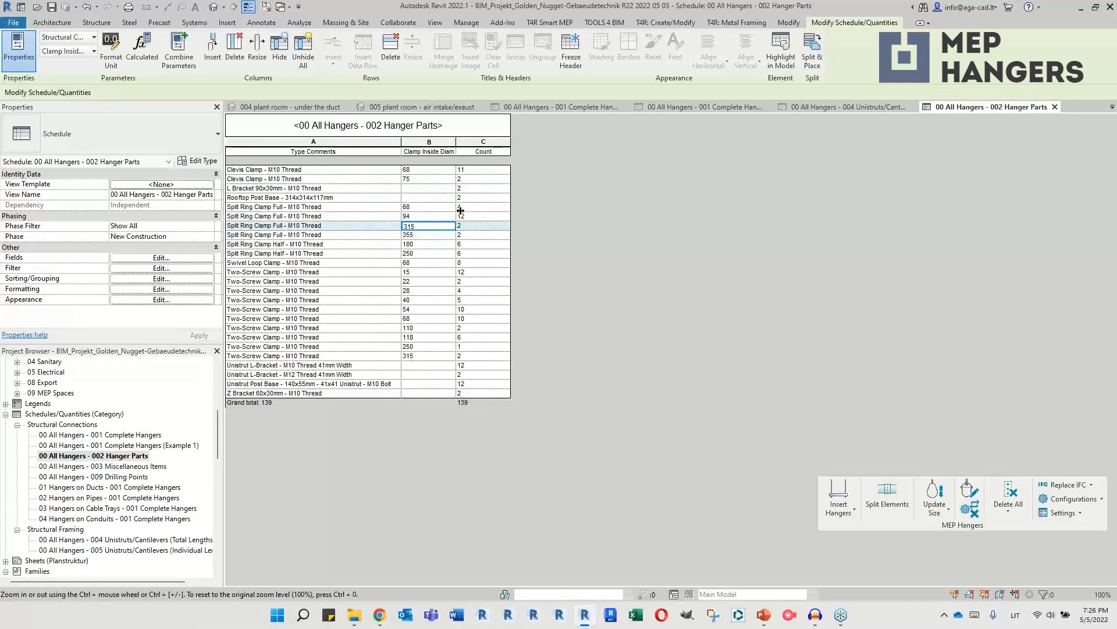
Step: Open the 00 All Hangers - 003 Miscellaneous Items schedule and check the Rod Threaded M10 and base plate rows
left_click(139, 467)
double_click(140, 466)
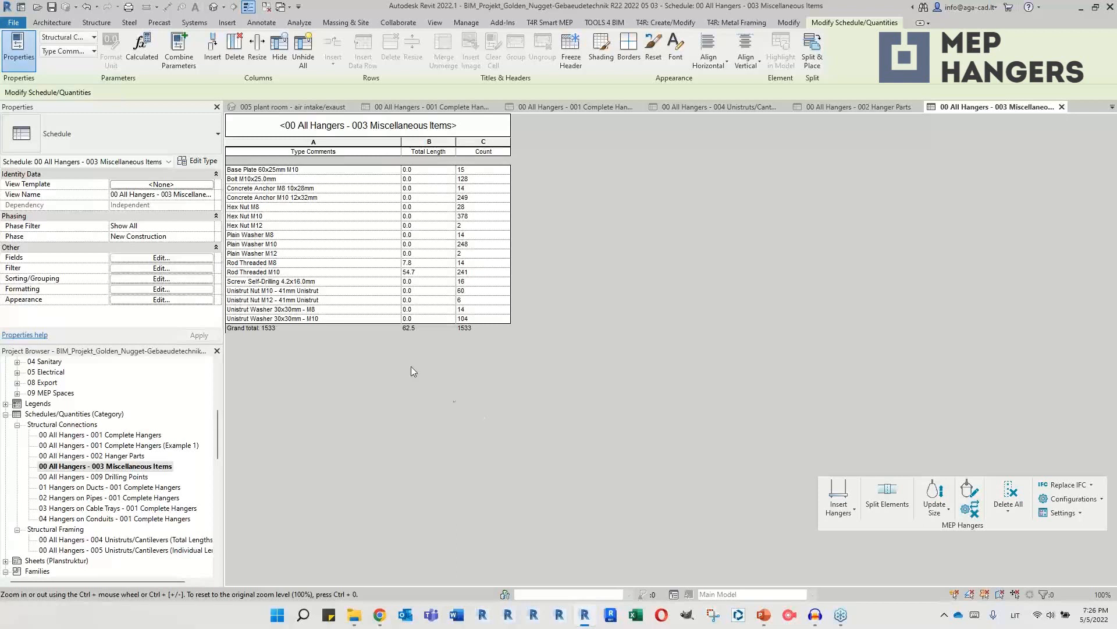
left_click(281, 273)
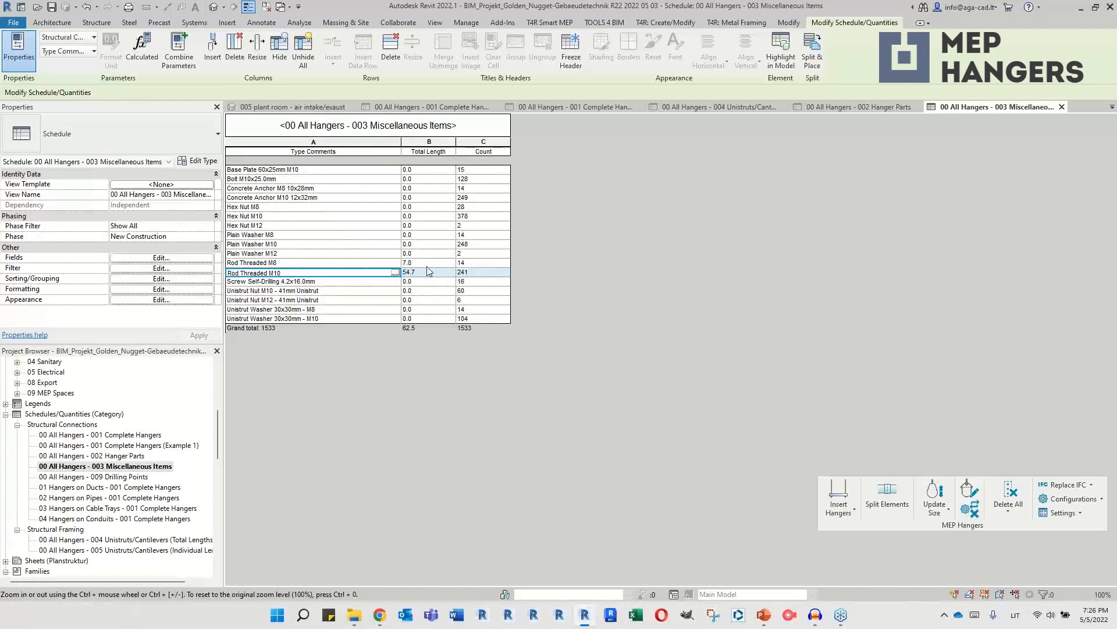
left_click(322, 169)
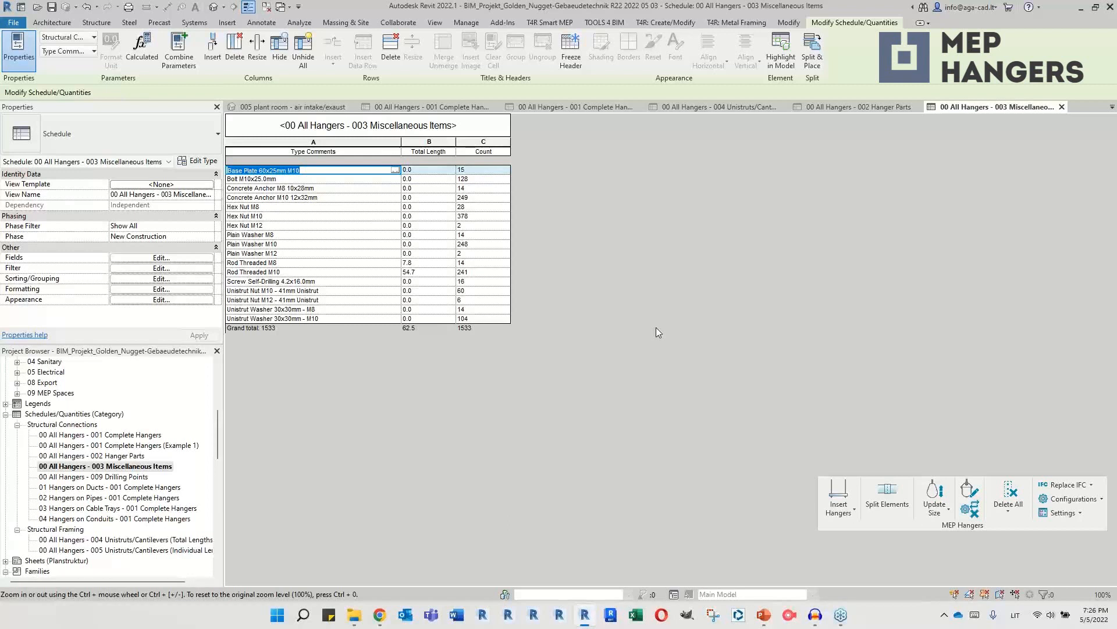
Step: Move the floating MEP Hangers tools closer to the schedule and bring up their Settings options
left_click(908, 528)
left_click_drag(813, 500, 657, 267)
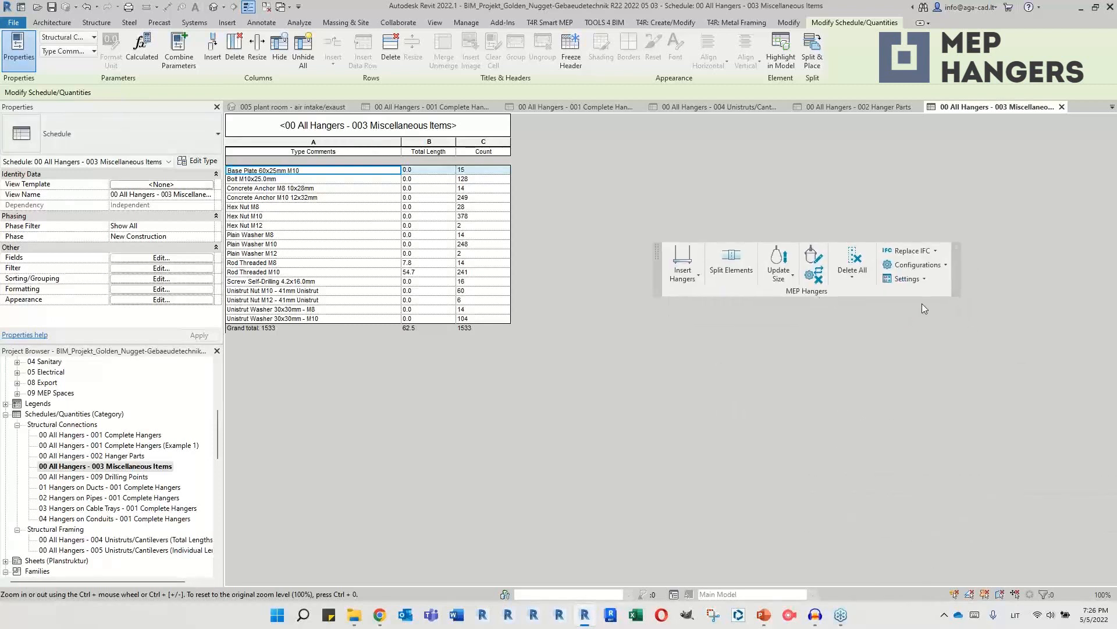
left_click(918, 280)
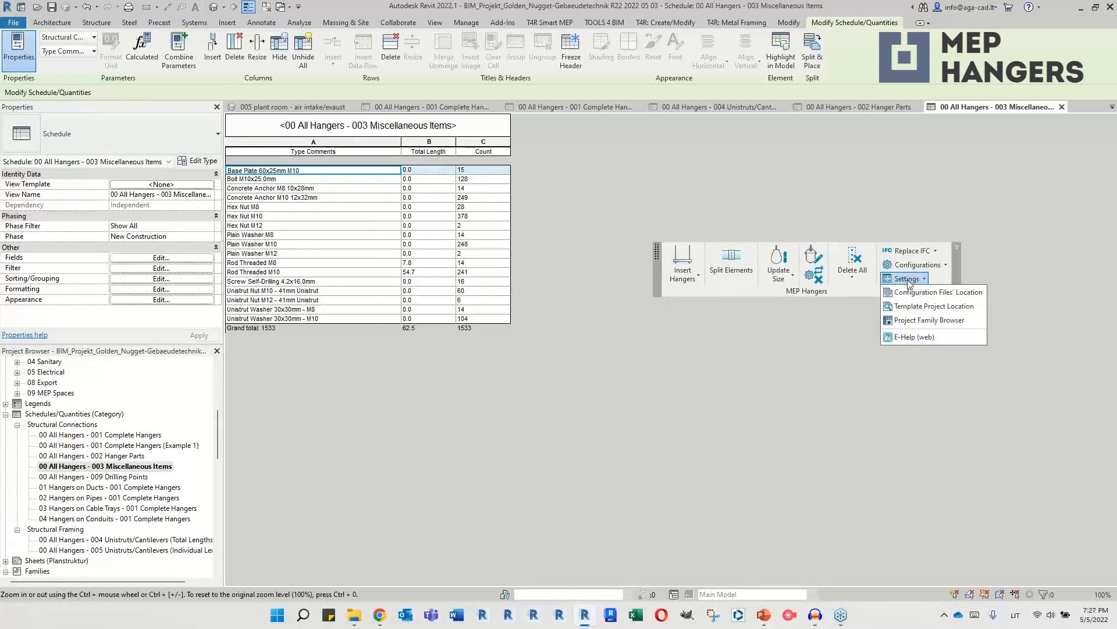